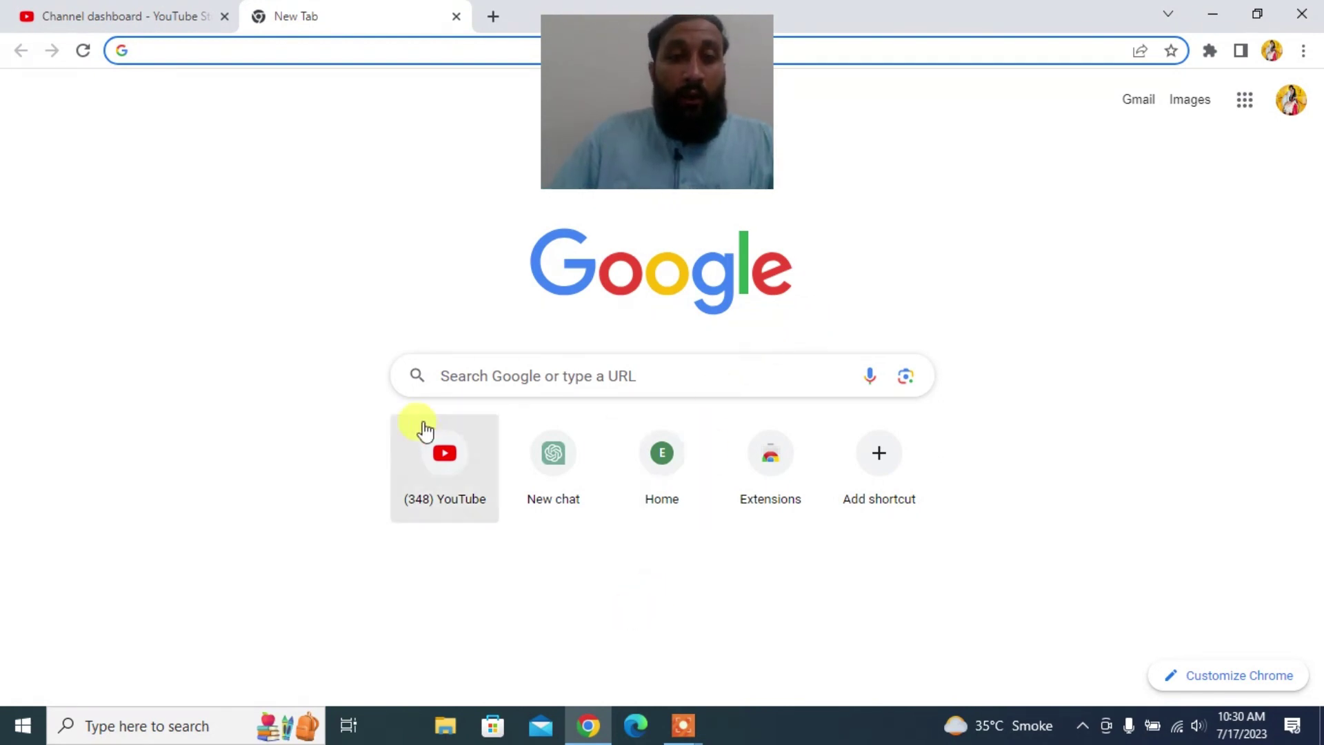
- Run a Google search for 'vfs'
click(483, 391)
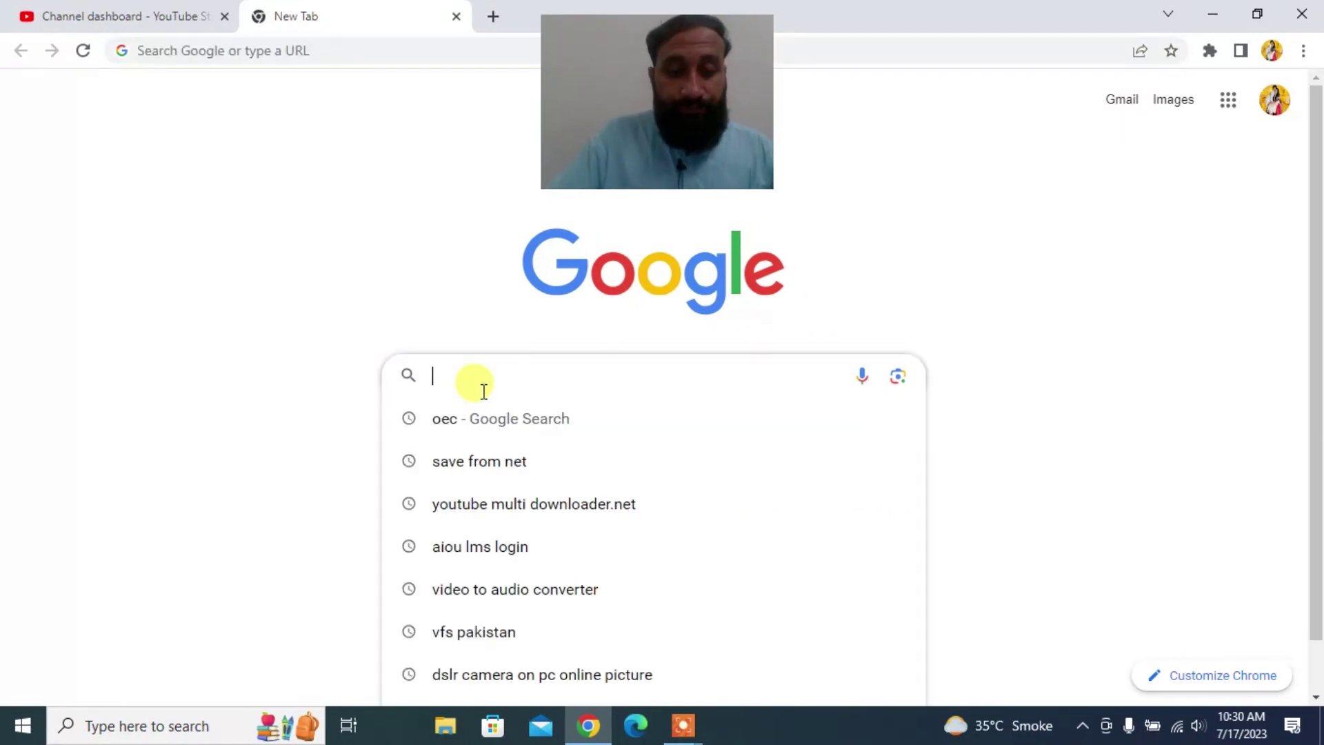
text(vfs)
key(Return)
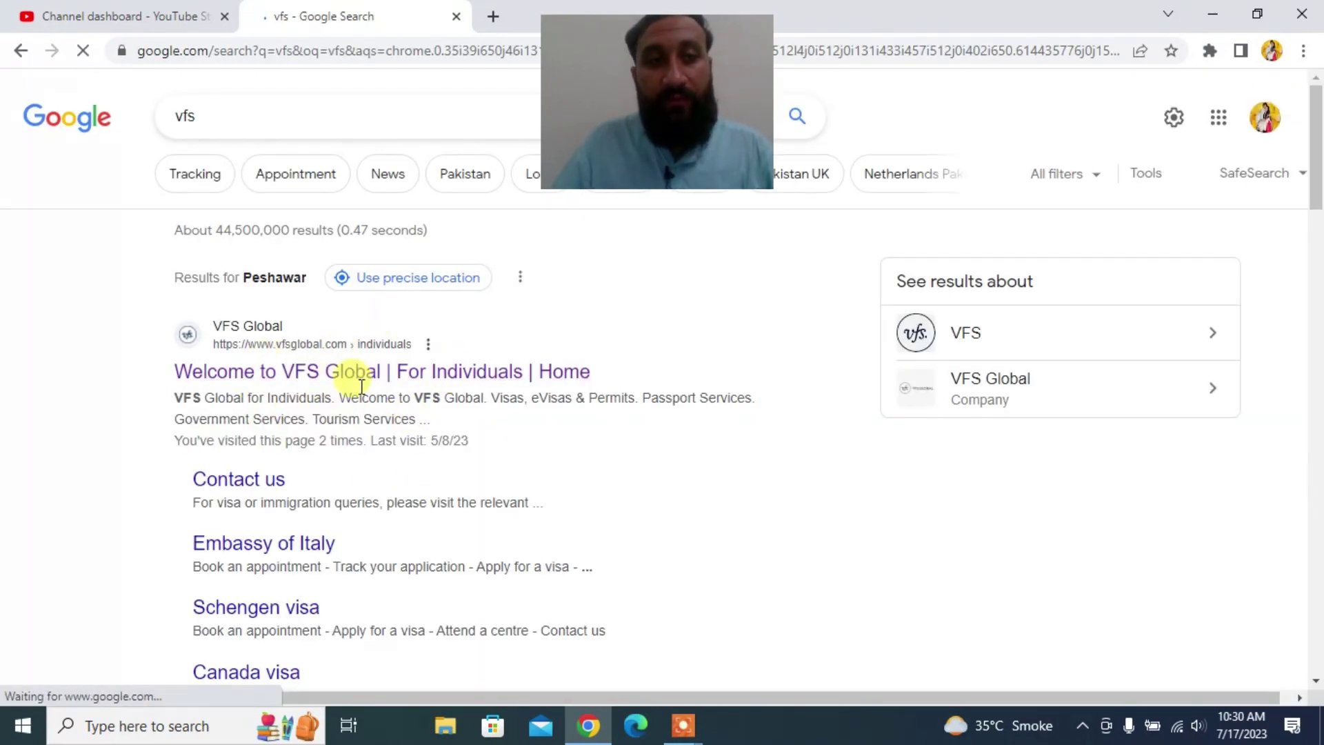
- Try the top VFS Global result, close the stray ad tab and return to the results
click(313, 394)
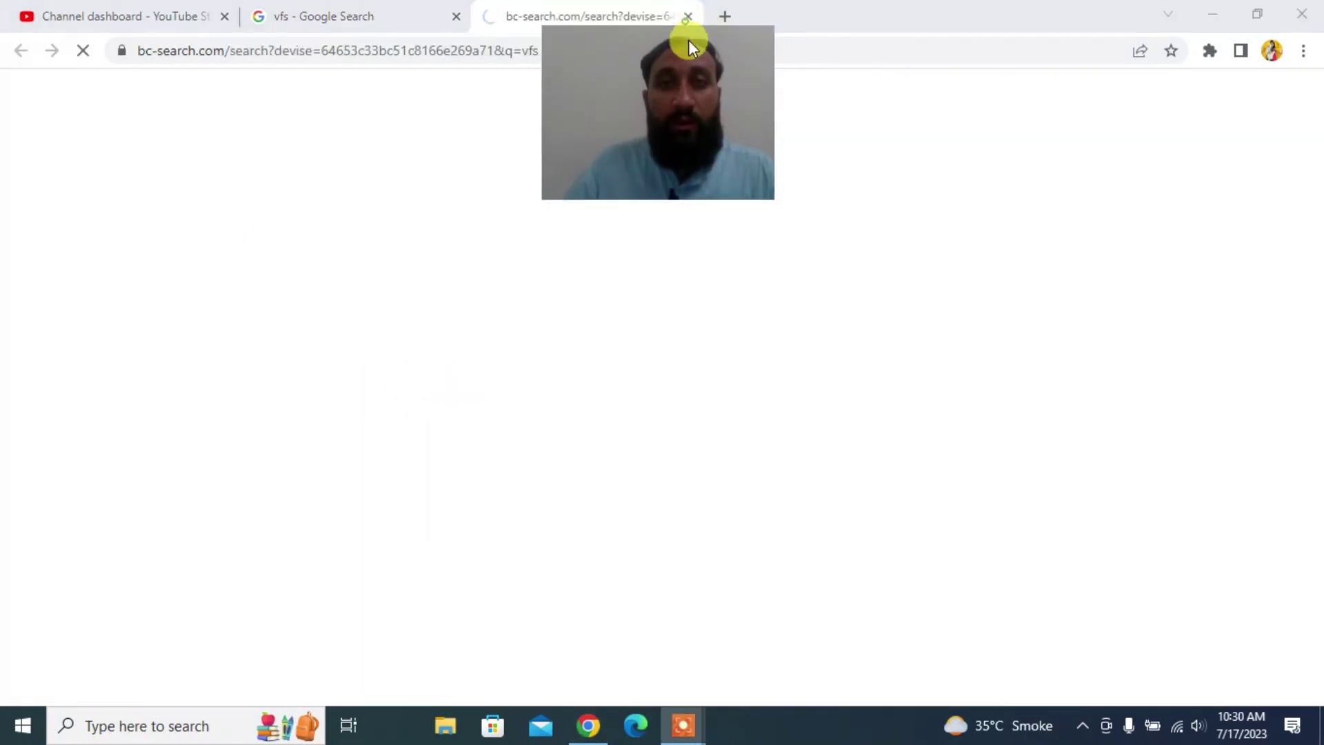
click(689, 15)
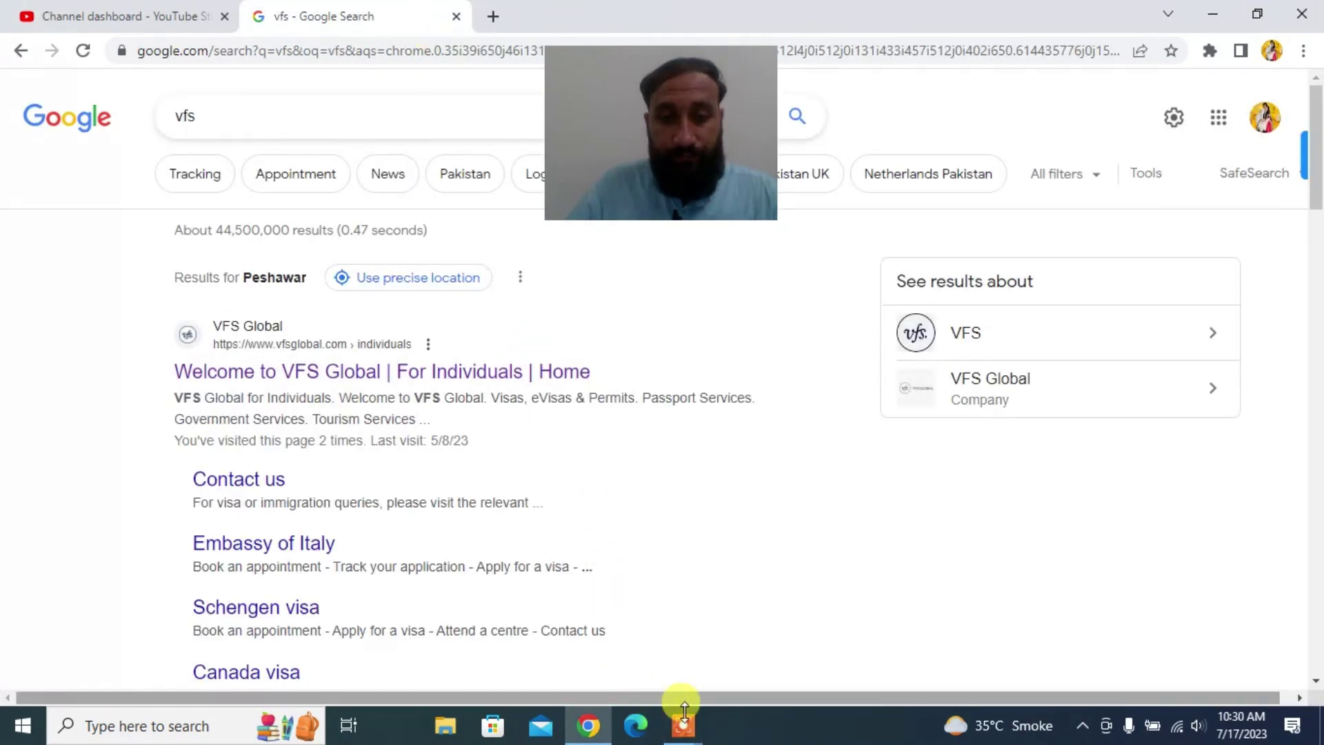
mouse_move(683, 725)
click(710, 661)
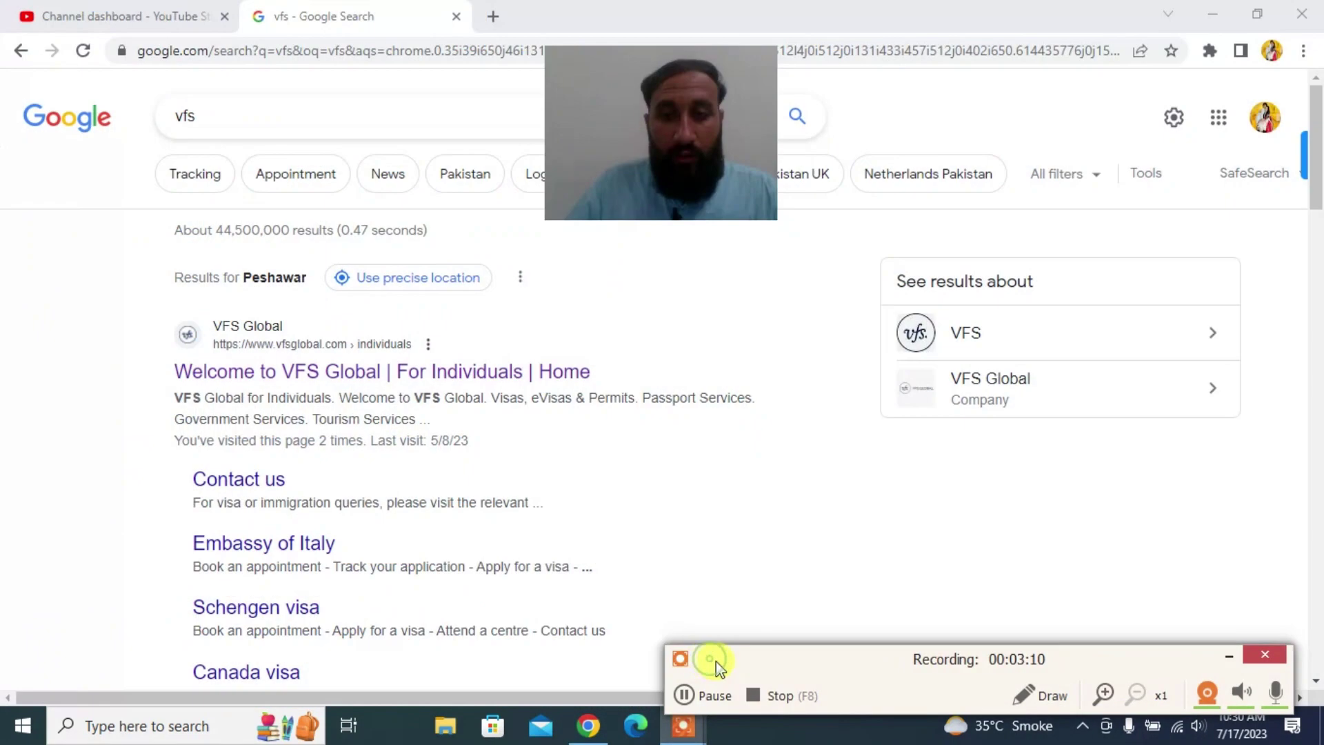
- Mark the VFS Global result with a red underline and box, then undo them
click(1045, 703)
drag(140, 328, 599, 400)
click(681, 699)
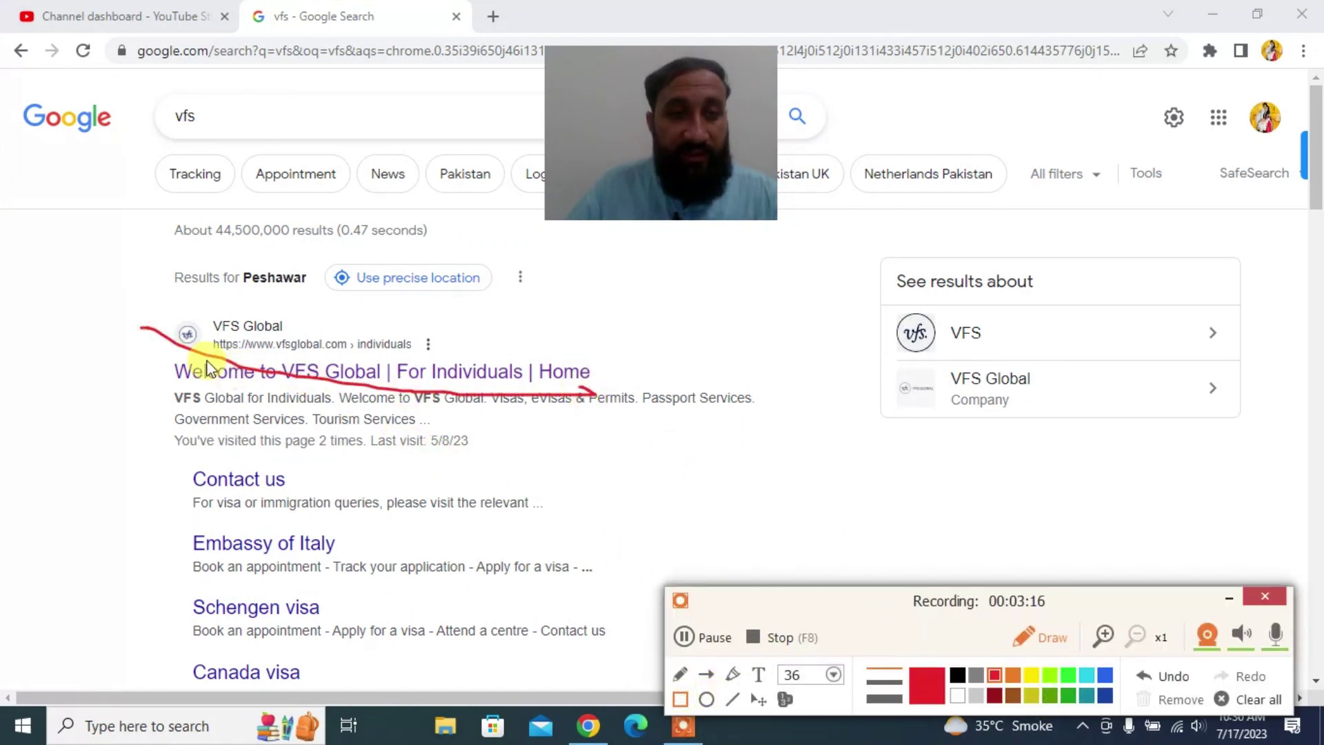
drag(130, 334, 625, 416)
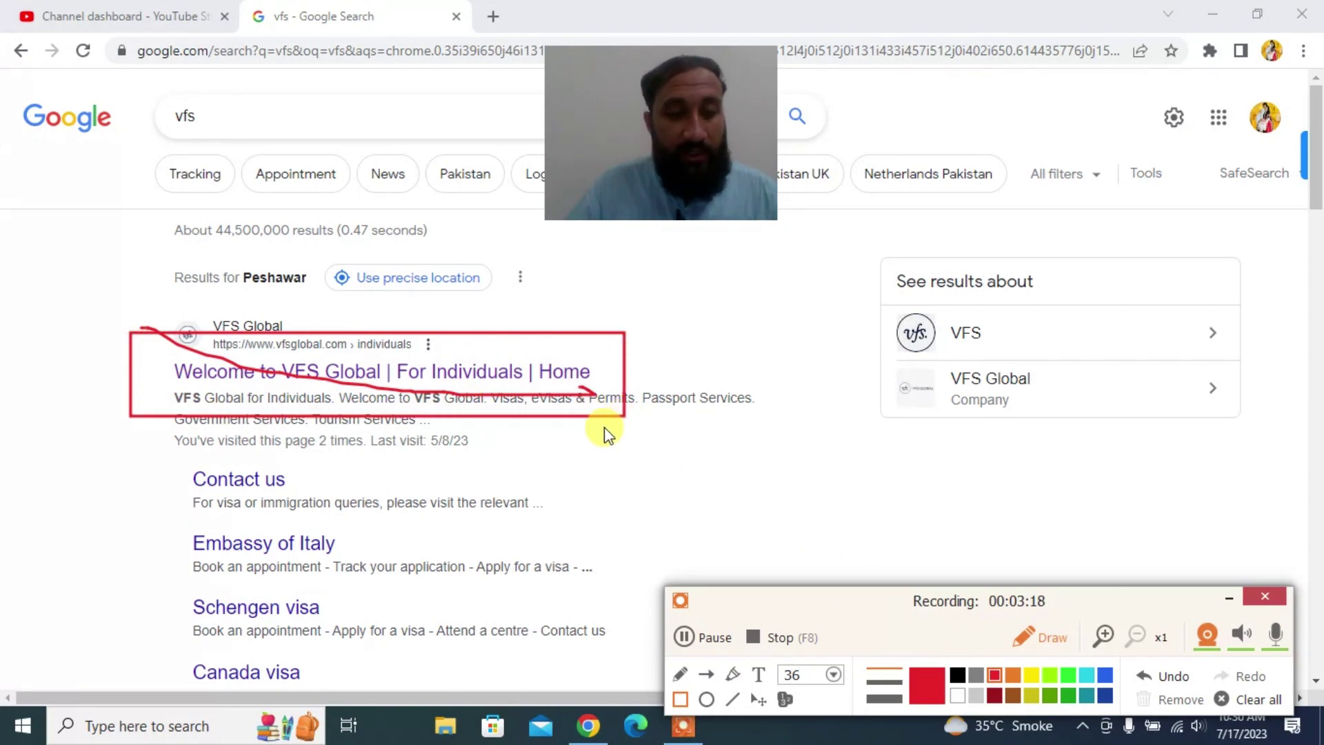
key(ctrl+z)
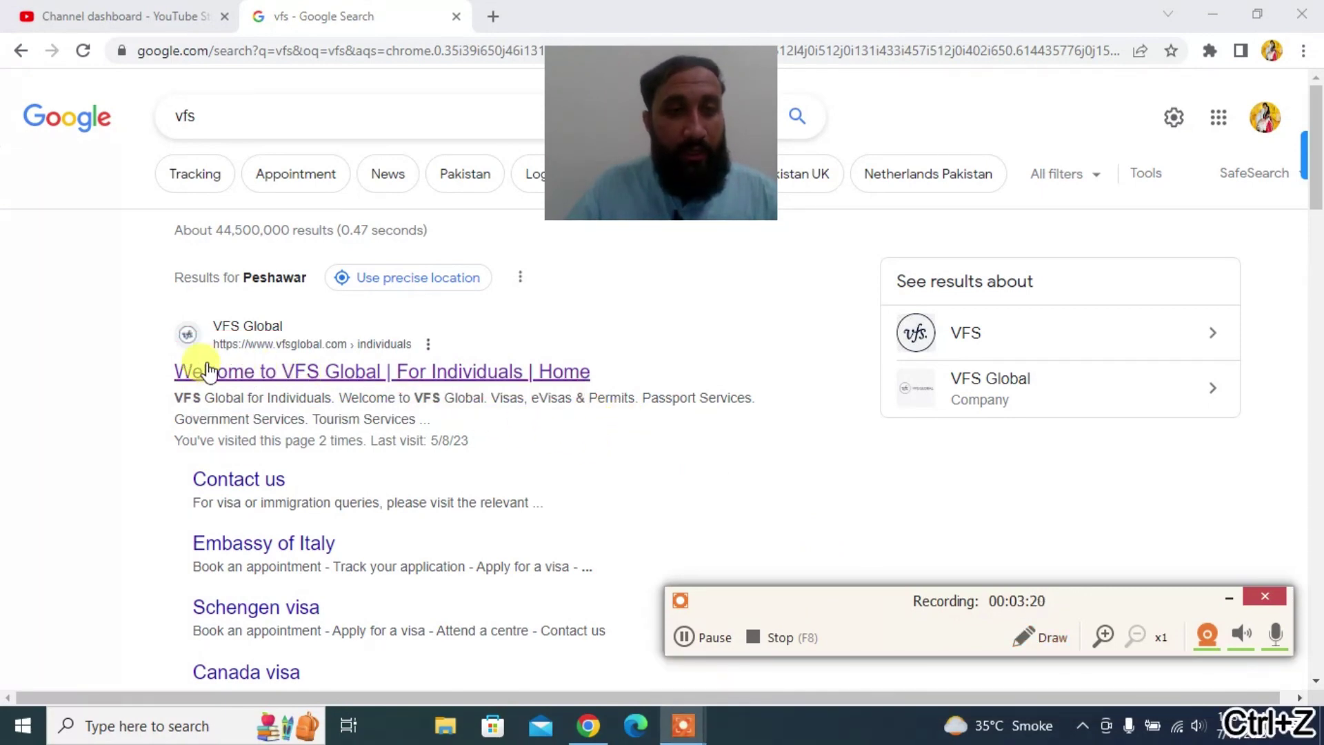
- Box the VFS Global result again, remove it, and open the For Individuals homepage
click(1046, 636)
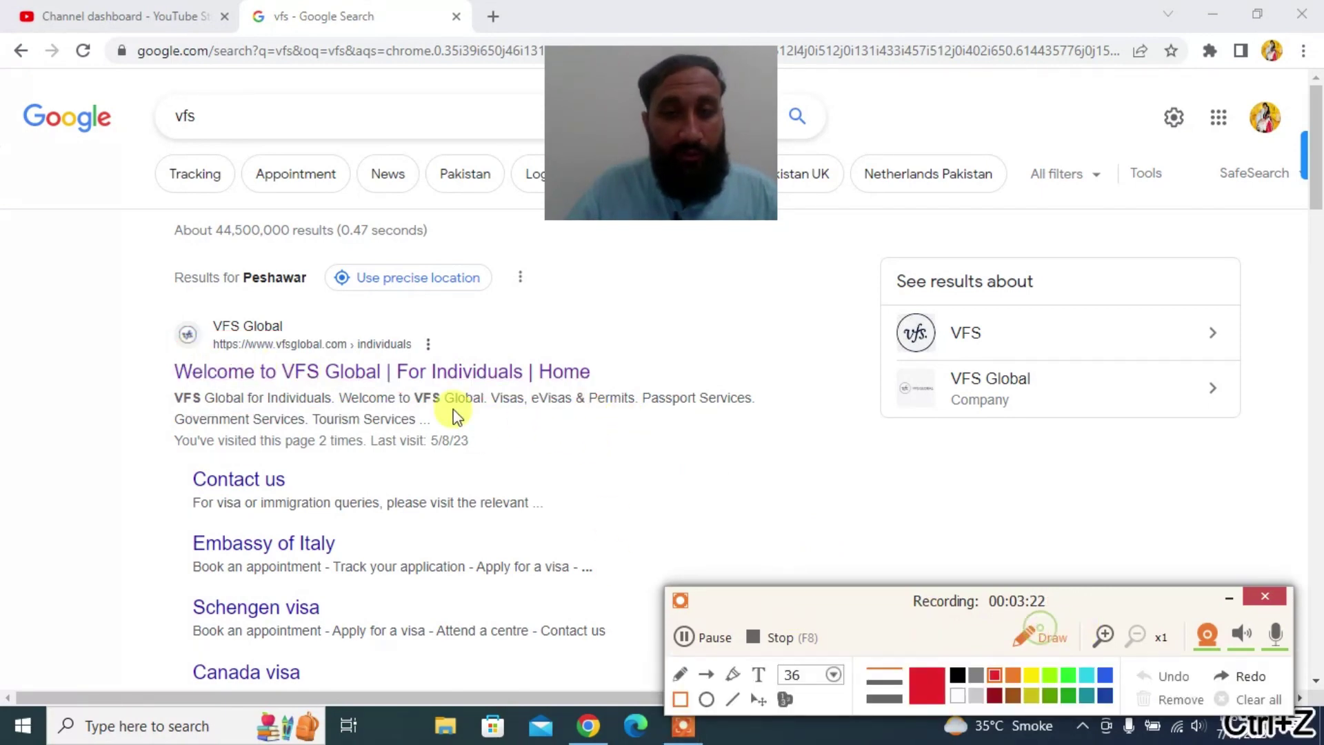
drag(134, 325, 690, 445)
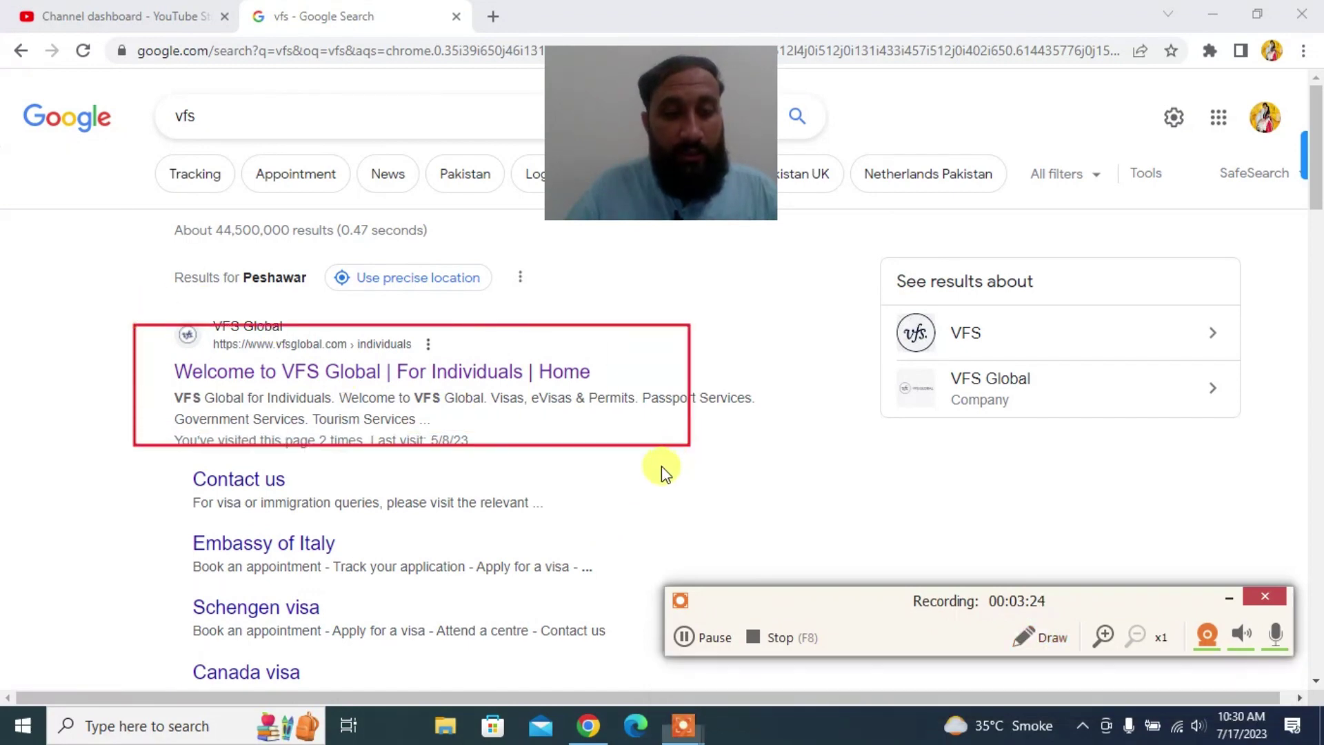
key(ctrl+z)
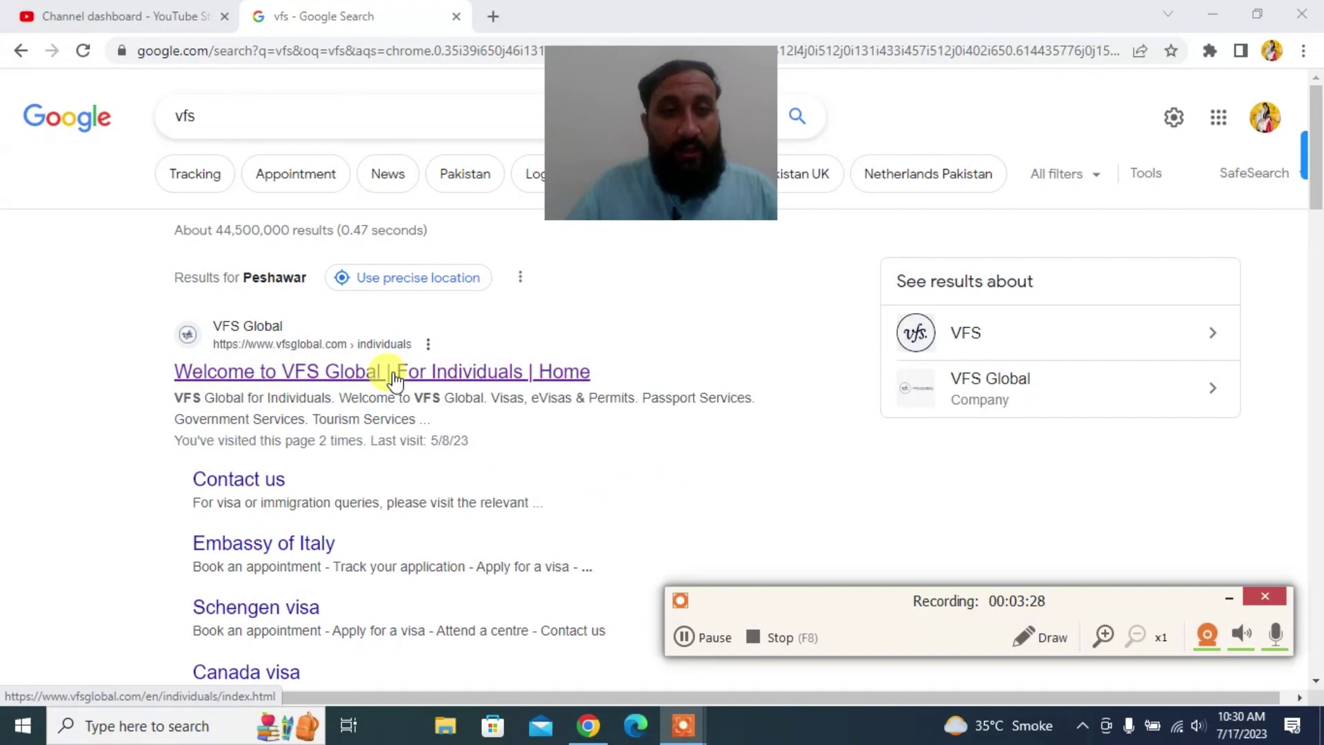
click(395, 379)
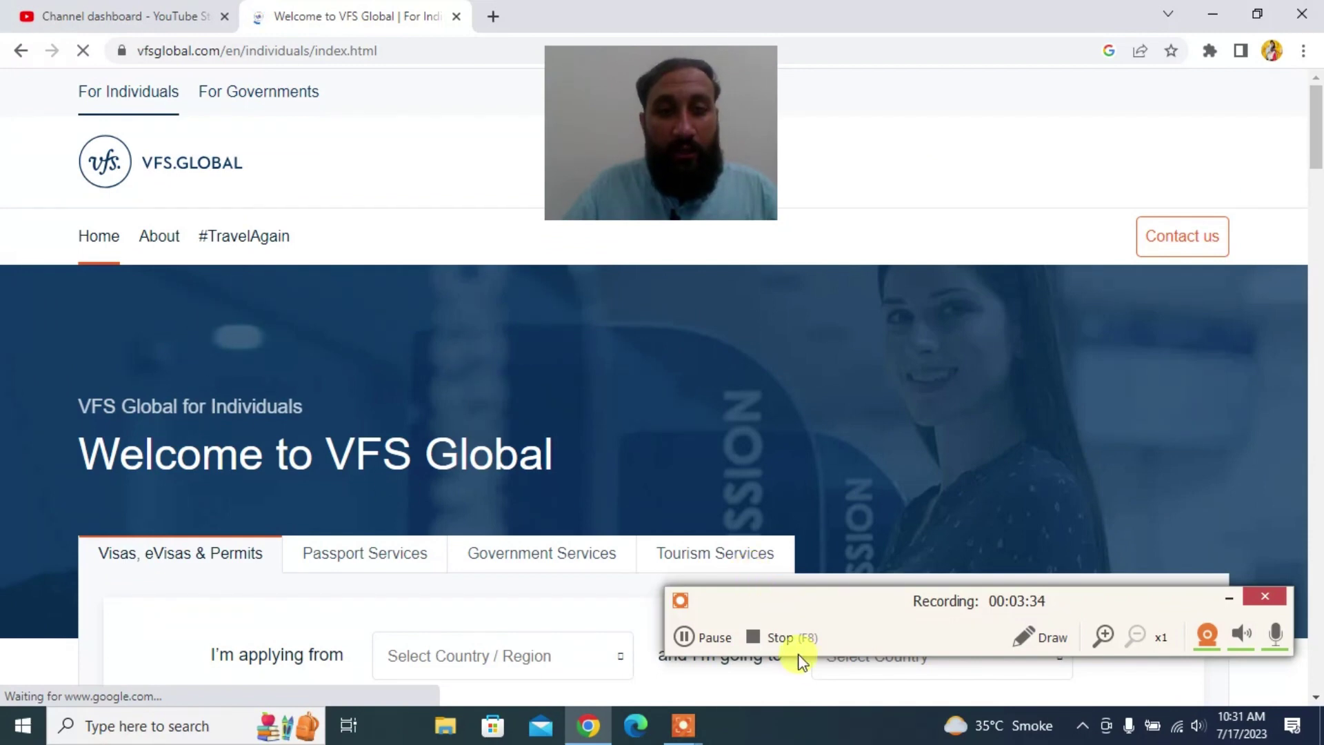
click(1032, 641)
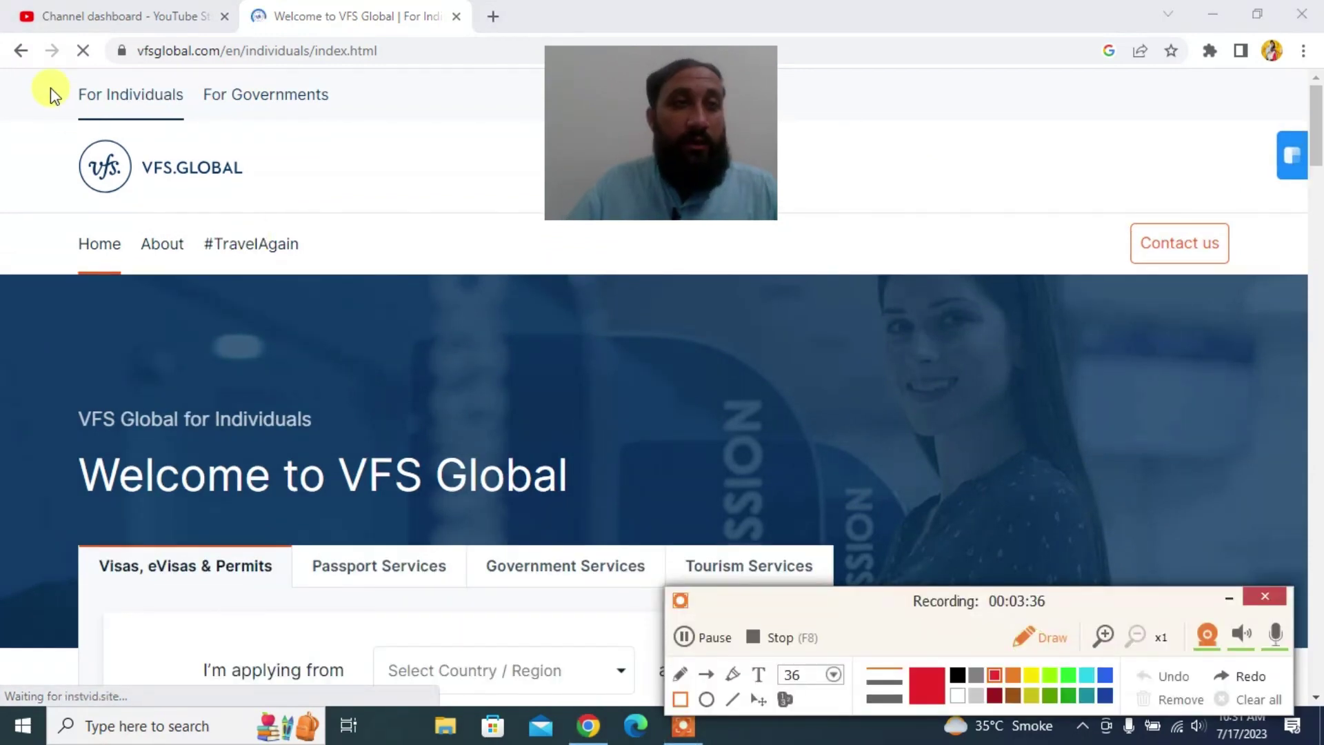
mouse_move(54, 79)
mouse_down()
mouse_move(160, 103)
mouse_move(196, 136)
mouse_up()
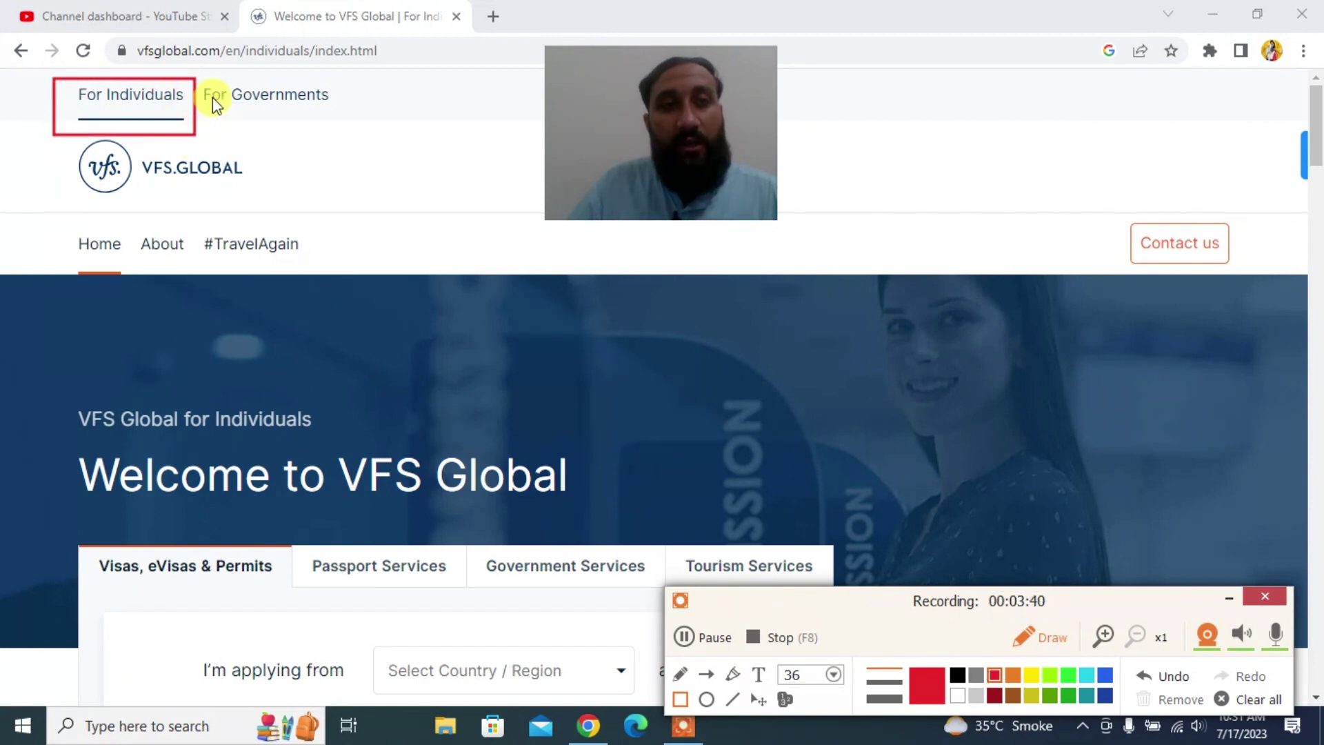
drag(197, 77, 334, 129)
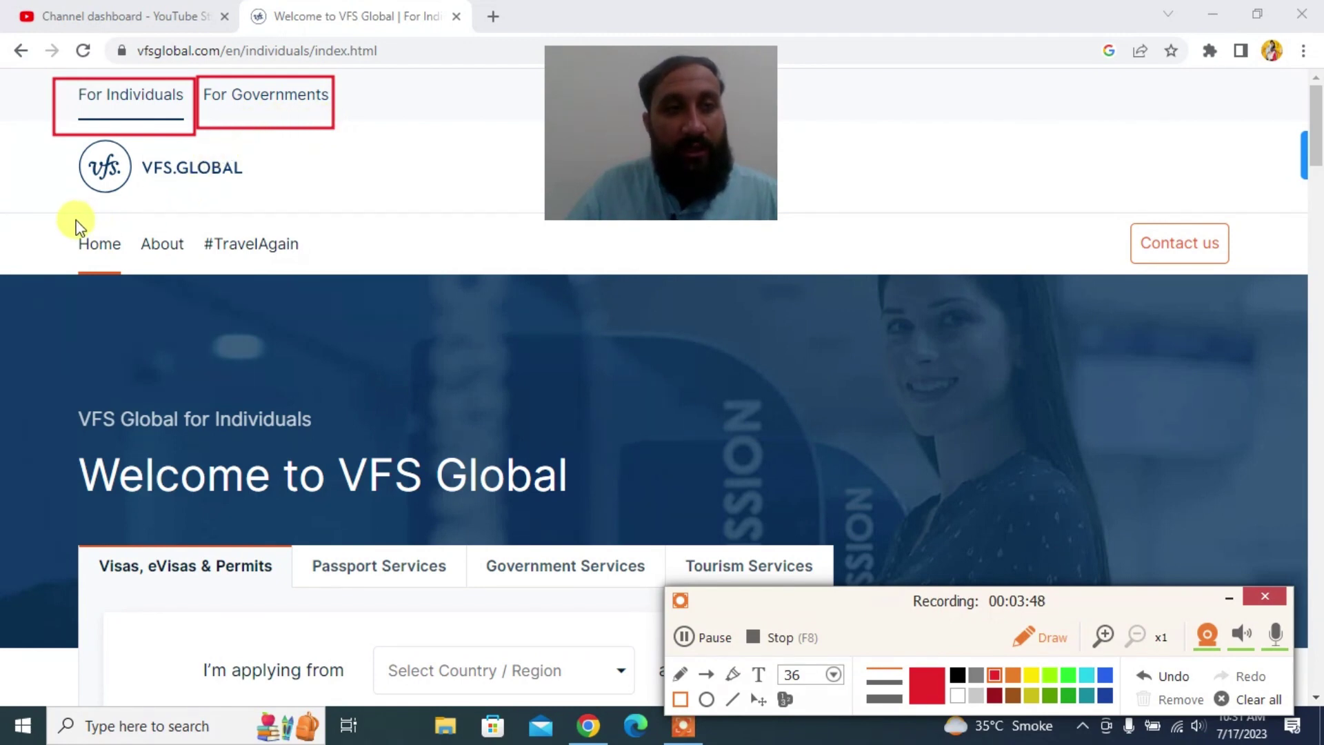
drag(65, 220, 137, 292)
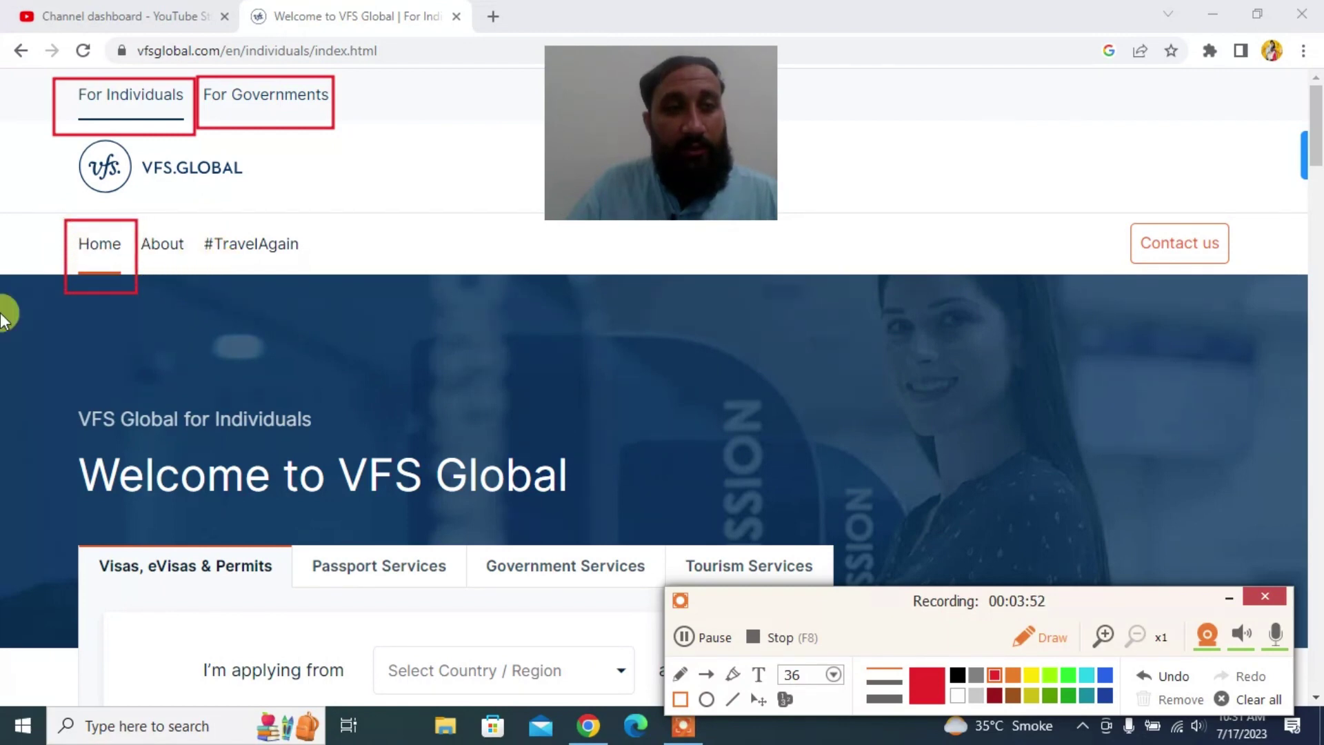
mouse_move(41, 380)
mouse_down()
mouse_move(325, 498)
mouse_move(263, 620)
mouse_move(300, 644)
mouse_move(541, 625)
mouse_move(624, 507)
mouse_up()
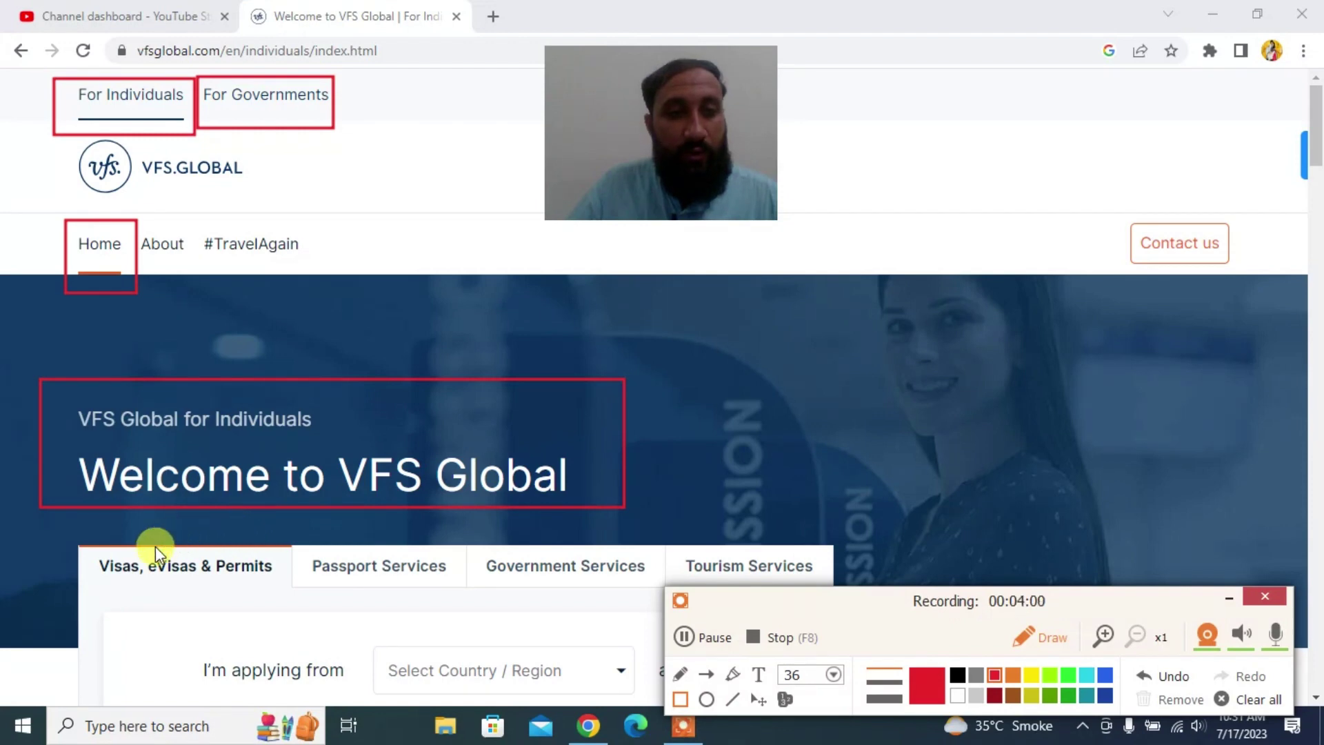
drag(76, 537, 278, 597)
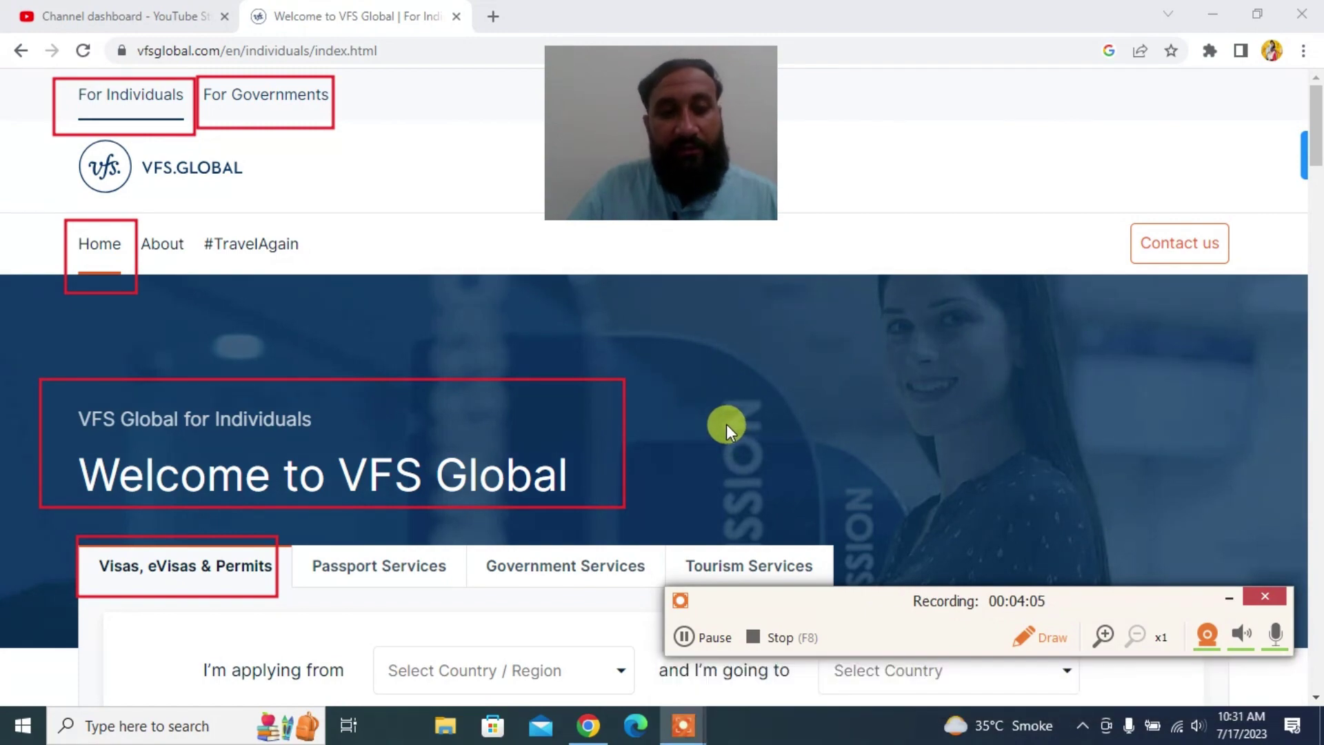
key(ctrl+z)
key(ctrl+z)
key(ctrl+z)
key(ctrl+z)
key(ctrl+z)
scroll(621, 386, down, 3)
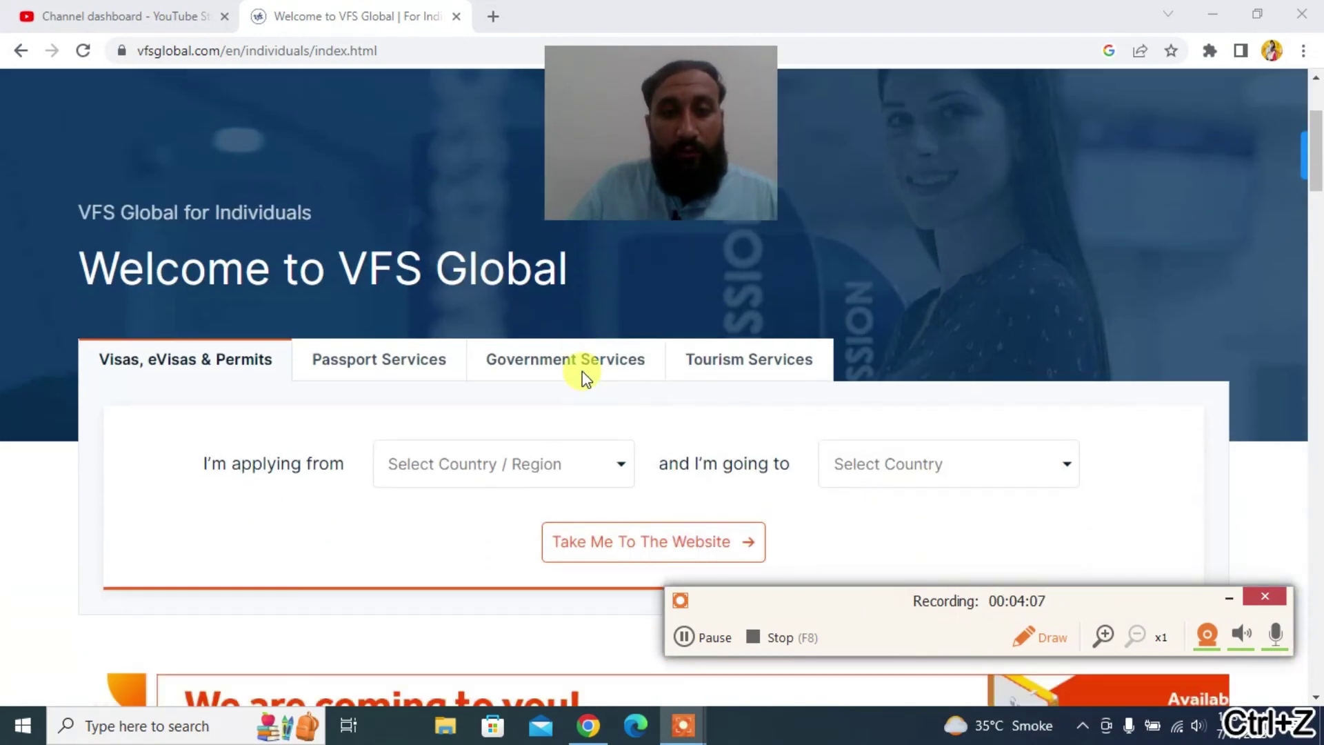
scroll(482, 376, down, 4)
scroll(405, 385, up, 3)
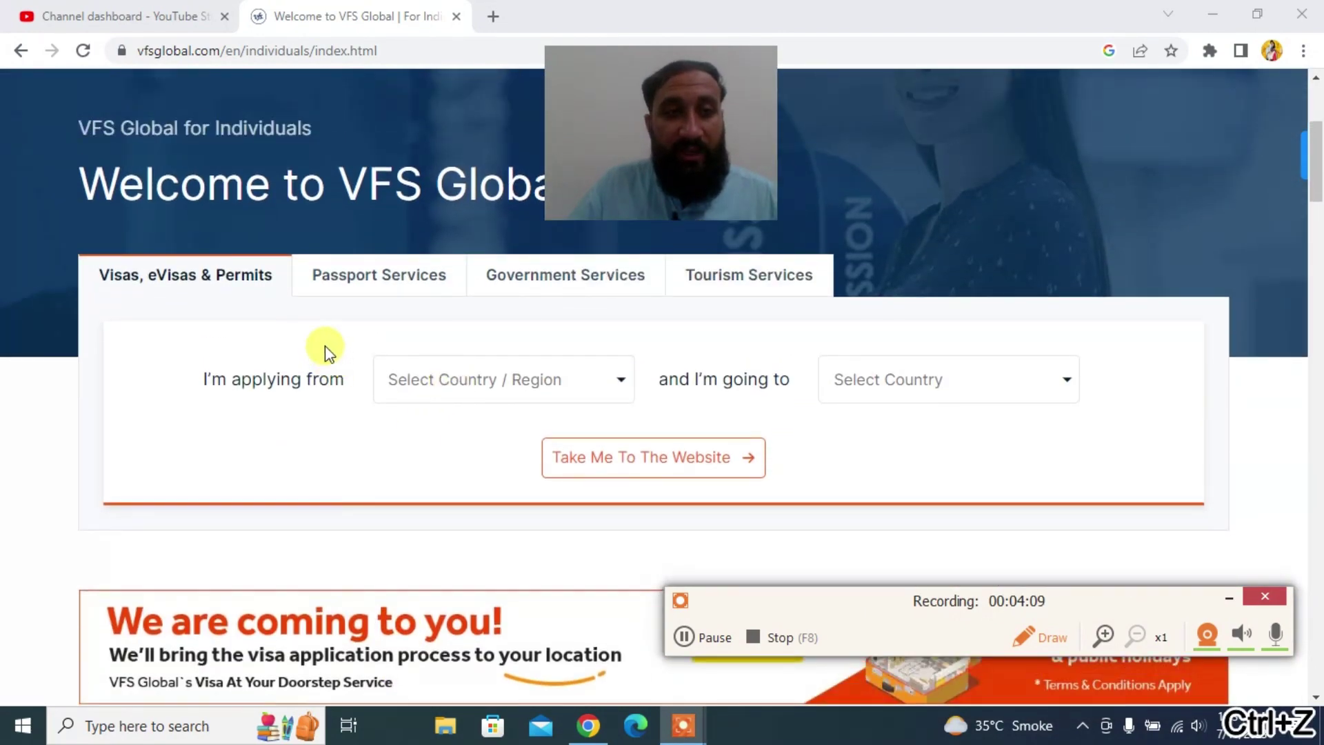
click(1053, 627)
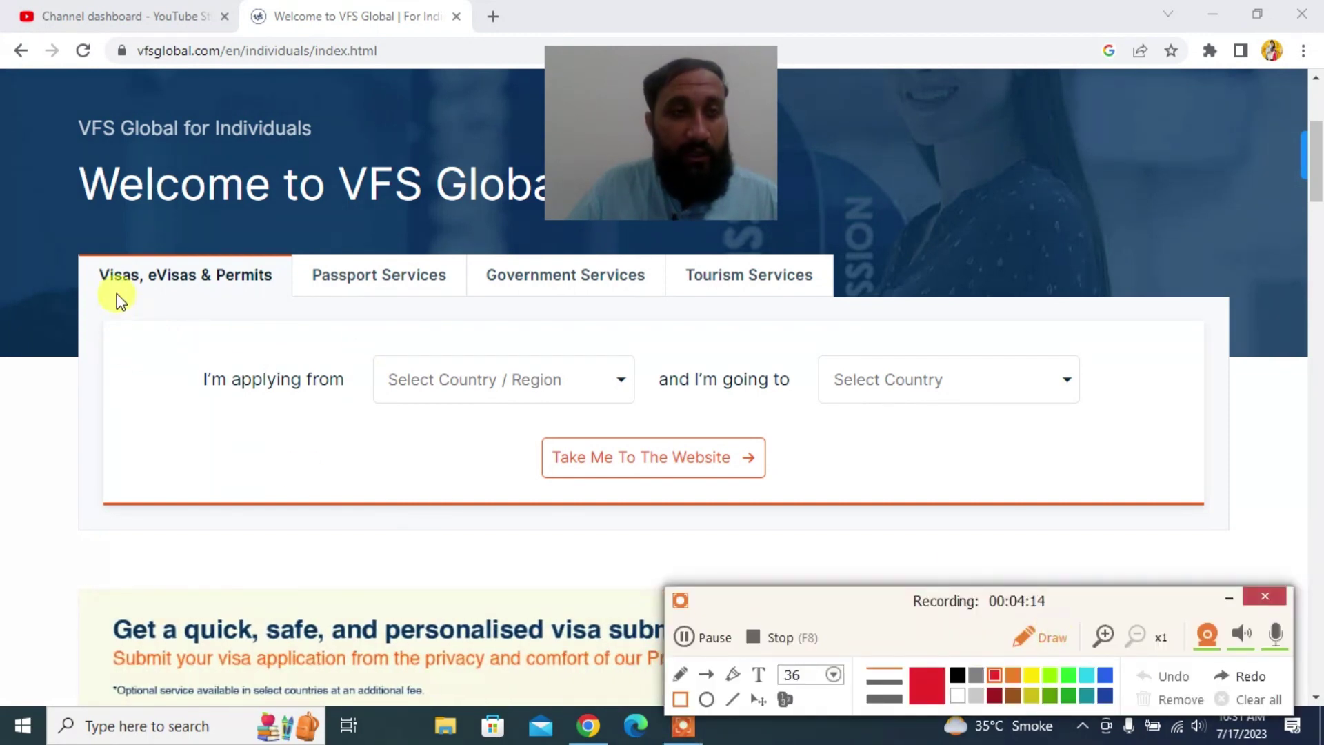
mouse_move(80, 253)
mouse_down()
mouse_move(254, 329)
mouse_move(279, 324)
mouse_up()
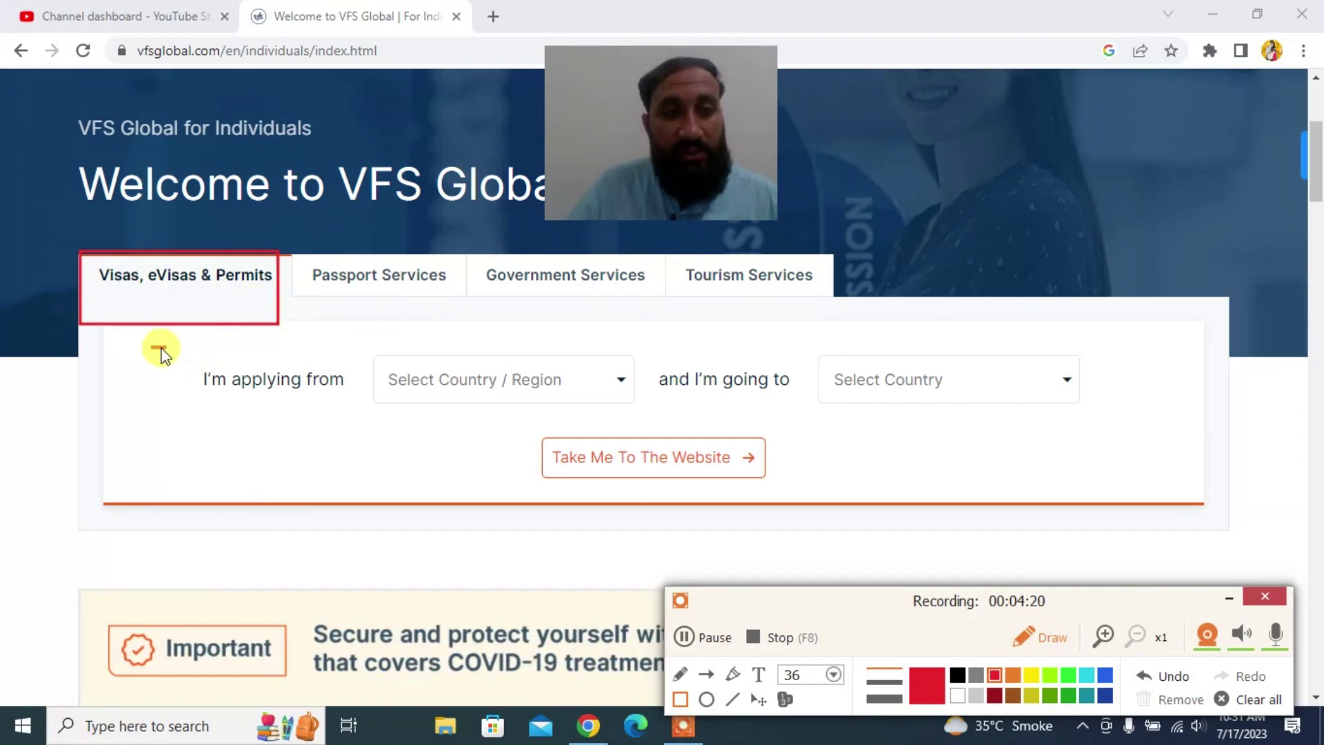
drag(157, 347, 360, 424)
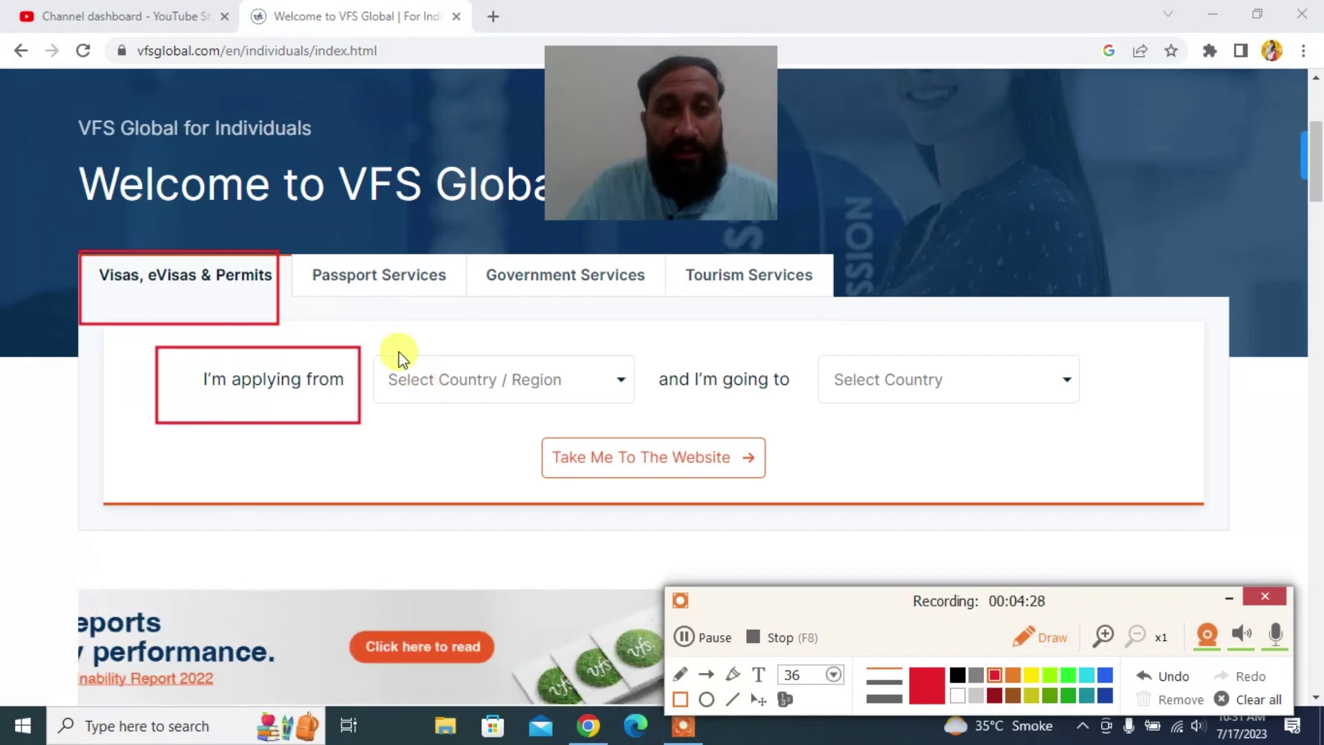
drag(374, 329, 579, 429)
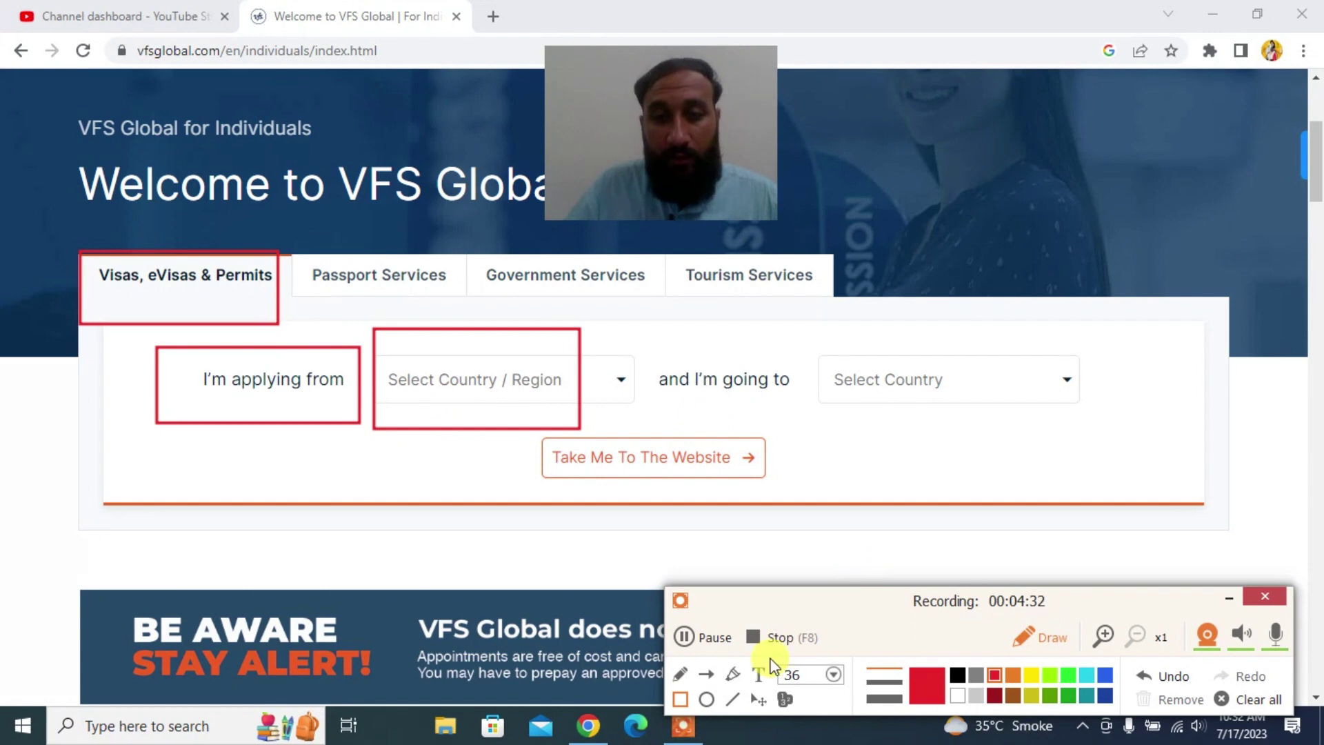
click(1040, 637)
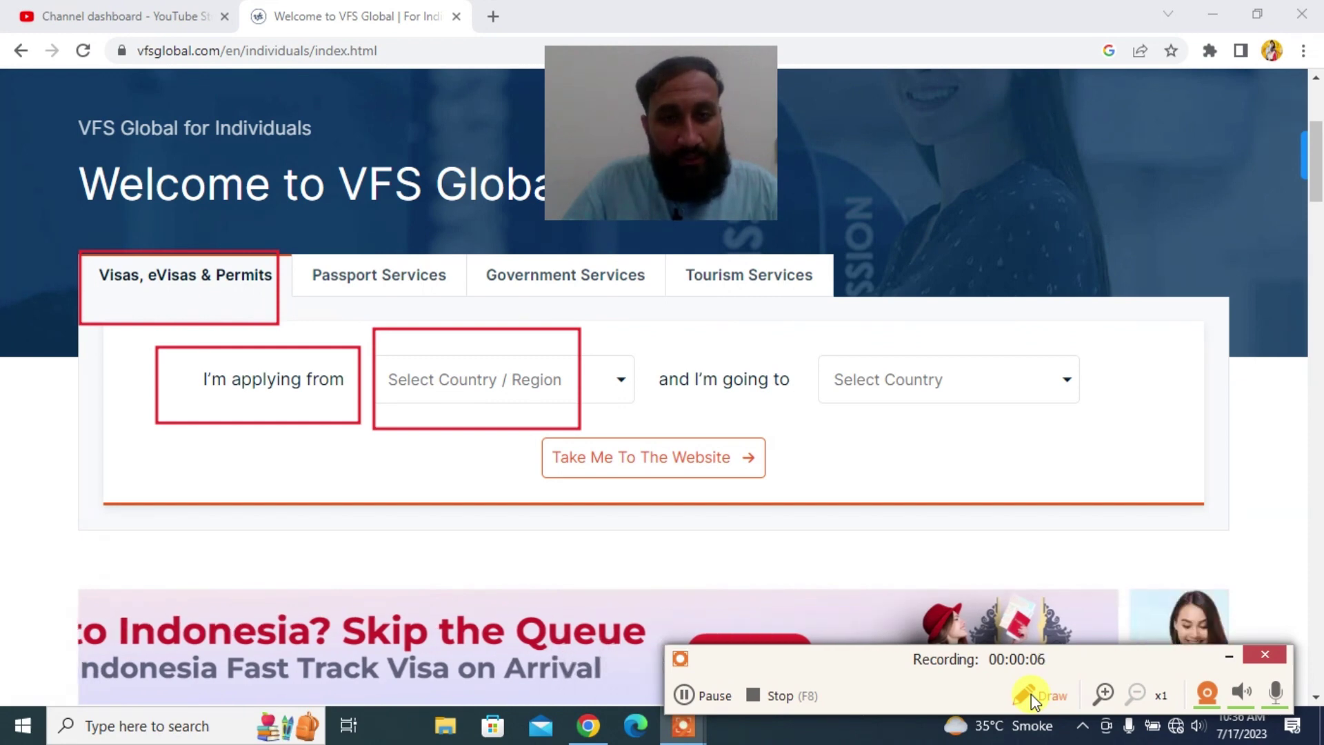
click(1032, 694)
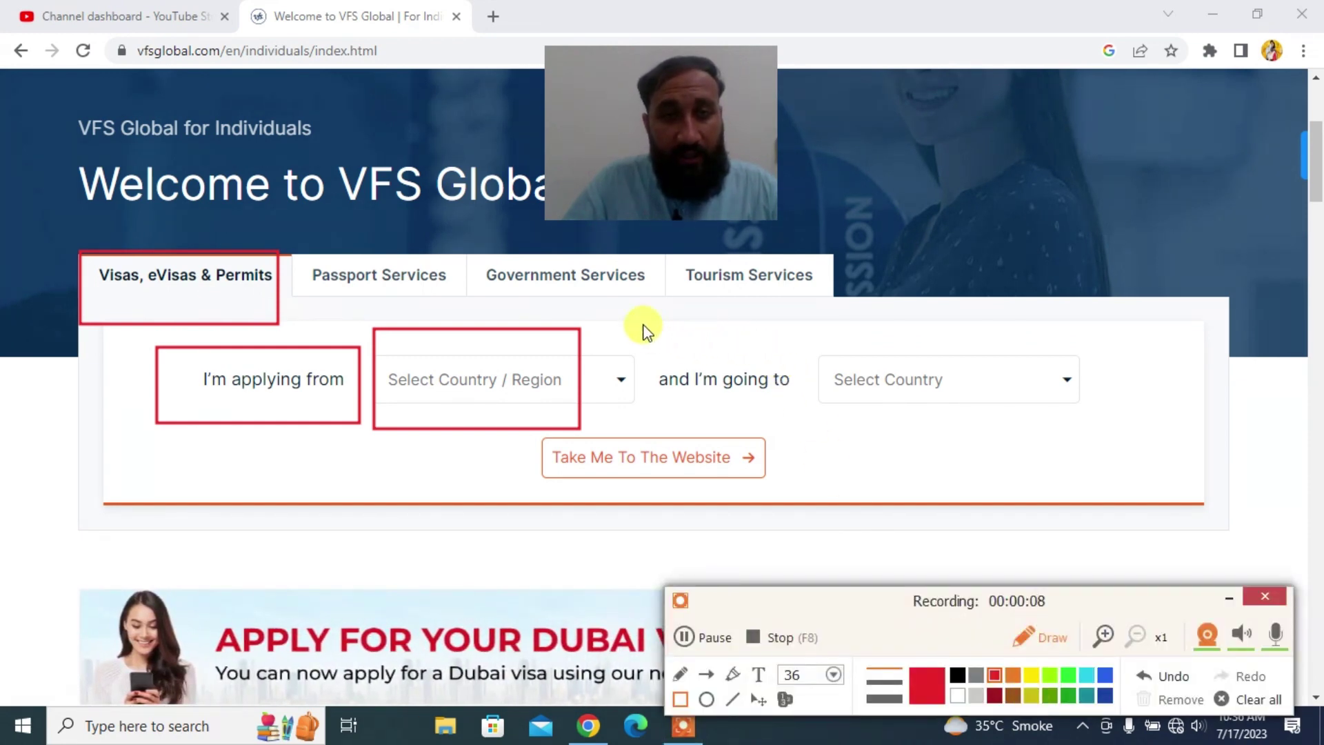
drag(642, 325, 811, 421)
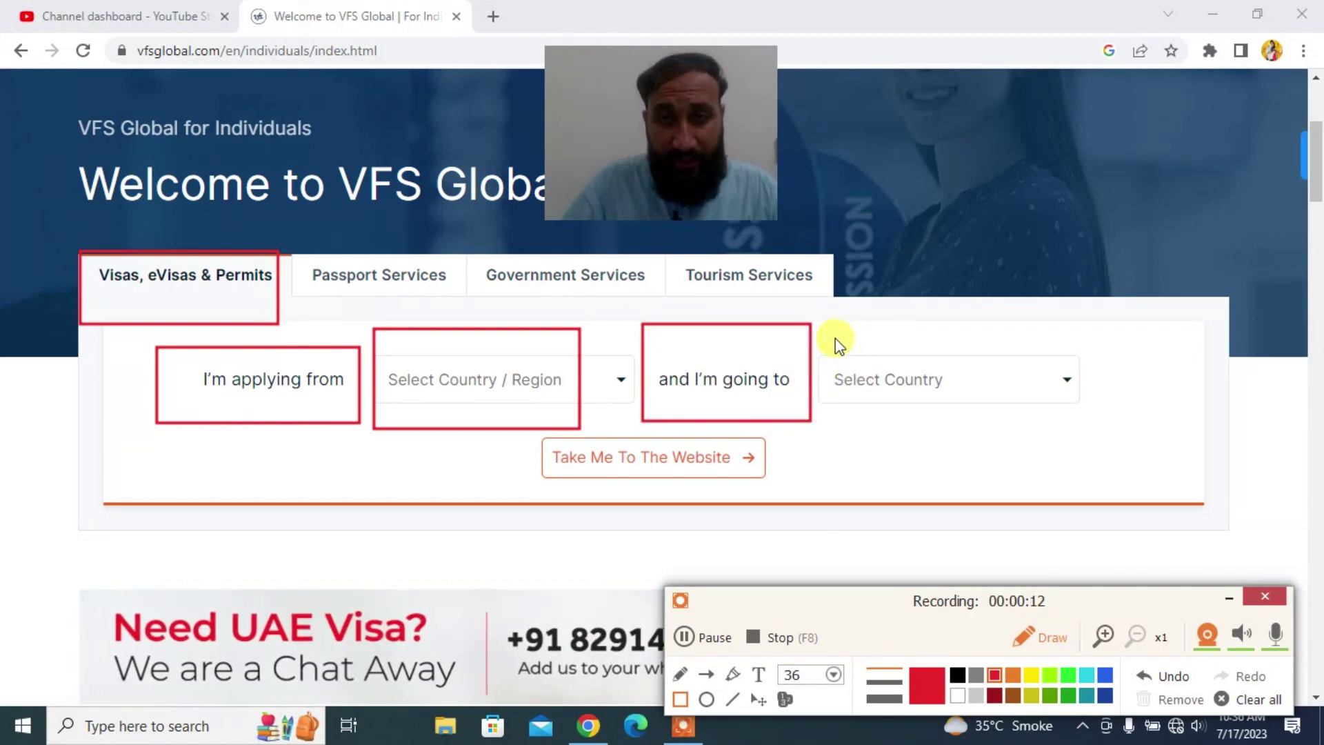
mouse_move(827, 322)
mouse_down()
mouse_move(966, 417)
mouse_move(1133, 424)
mouse_up()
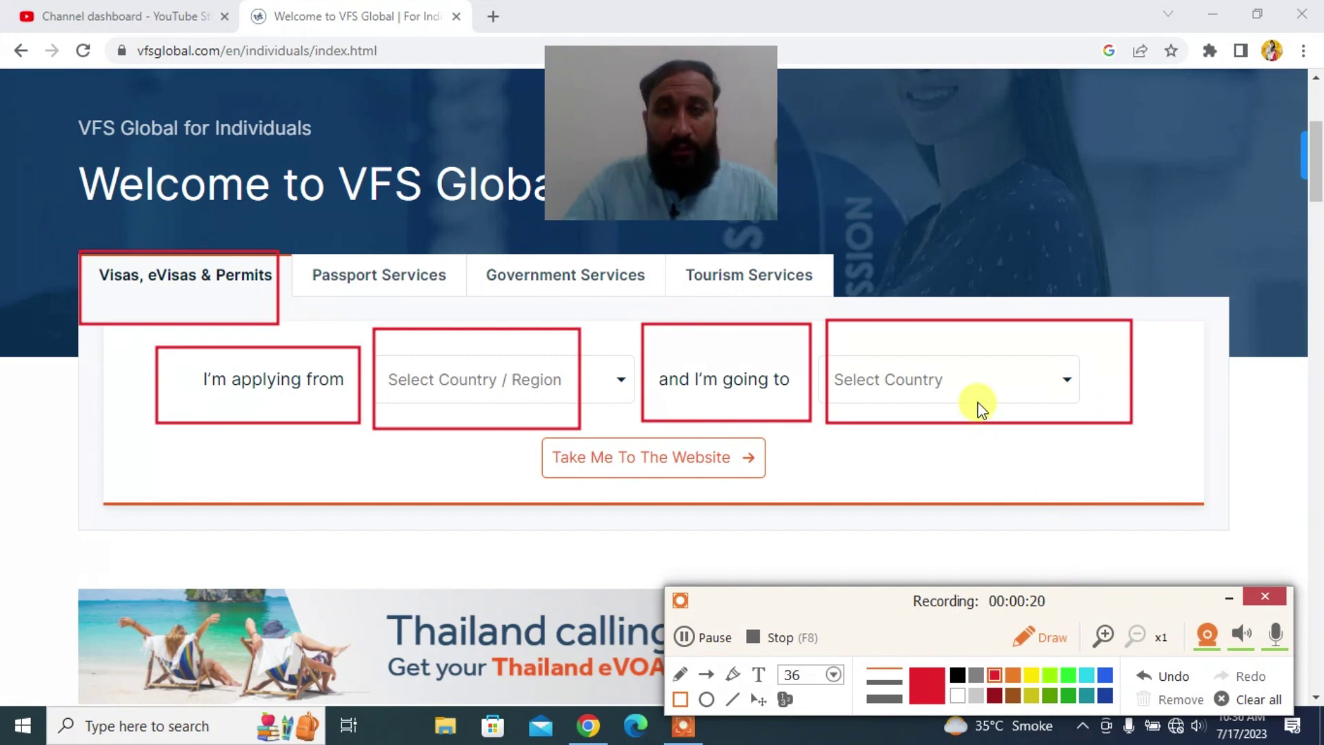
key(ctrl+z)
key(ctrl+z)
key(ctrl+z)
key(ctrl+z)
key(ctrl+z)
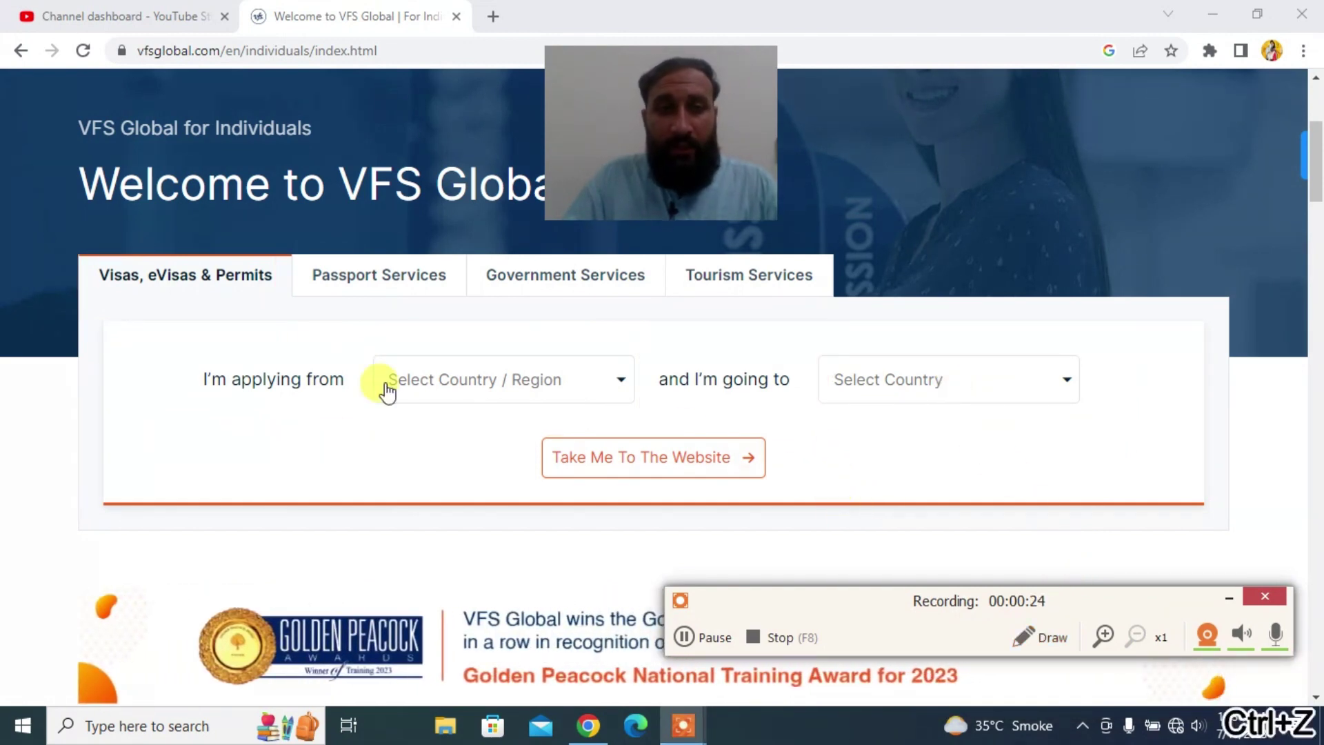
- Choose Pakistan as the applying-from country and box it in red
click(460, 386)
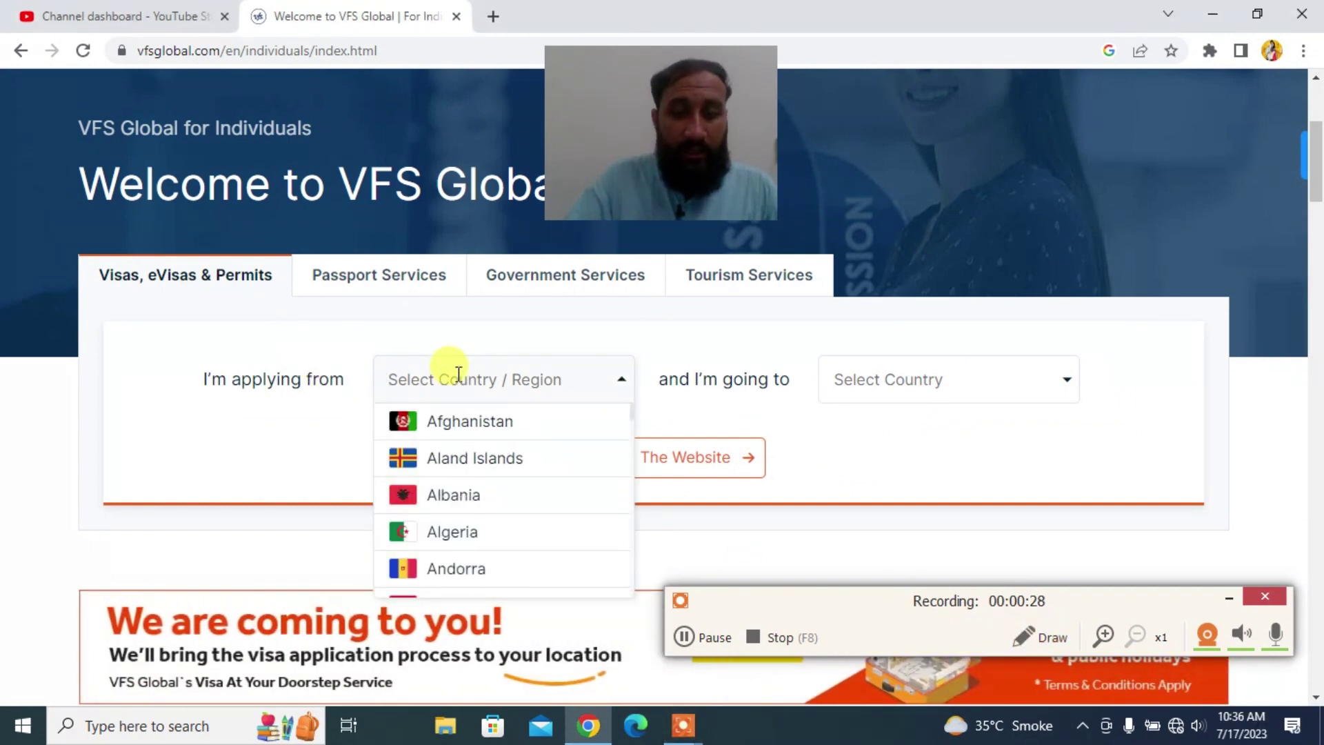
text(pak)
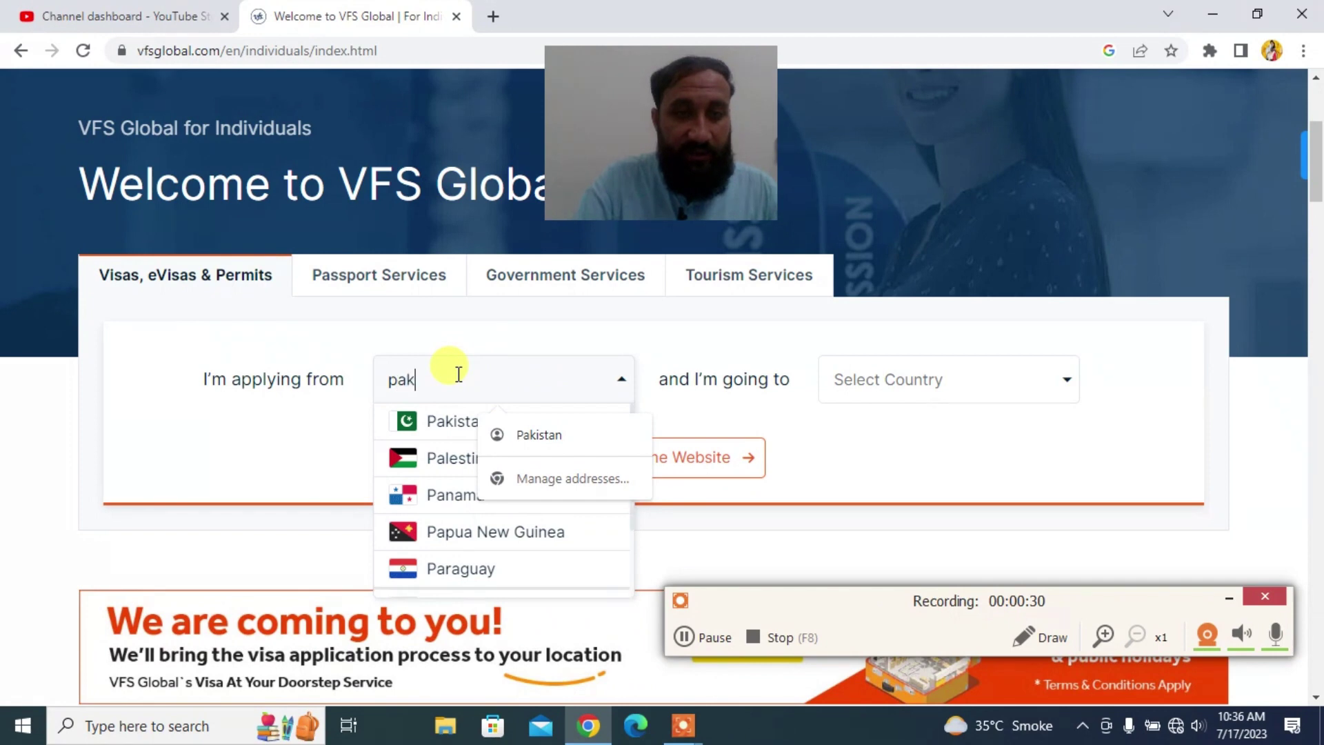
click(431, 422)
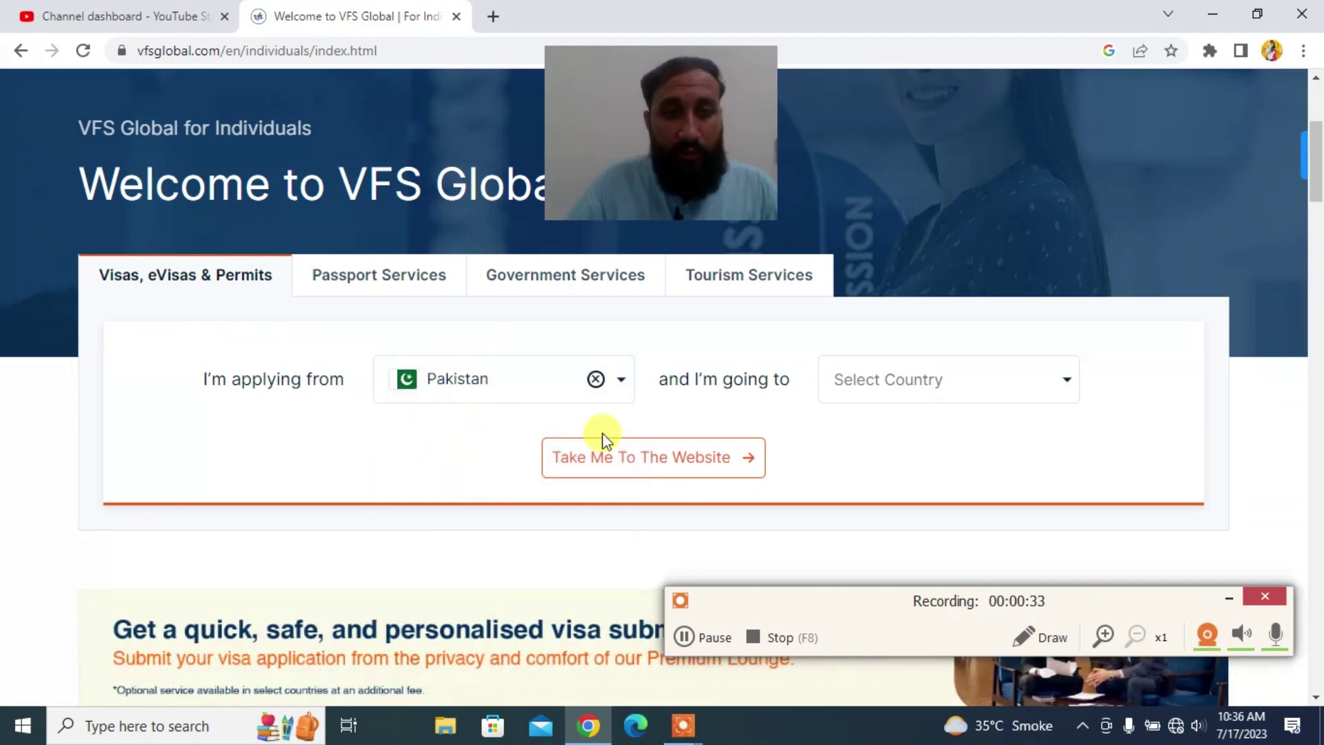
click(1076, 638)
drag(365, 323, 506, 413)
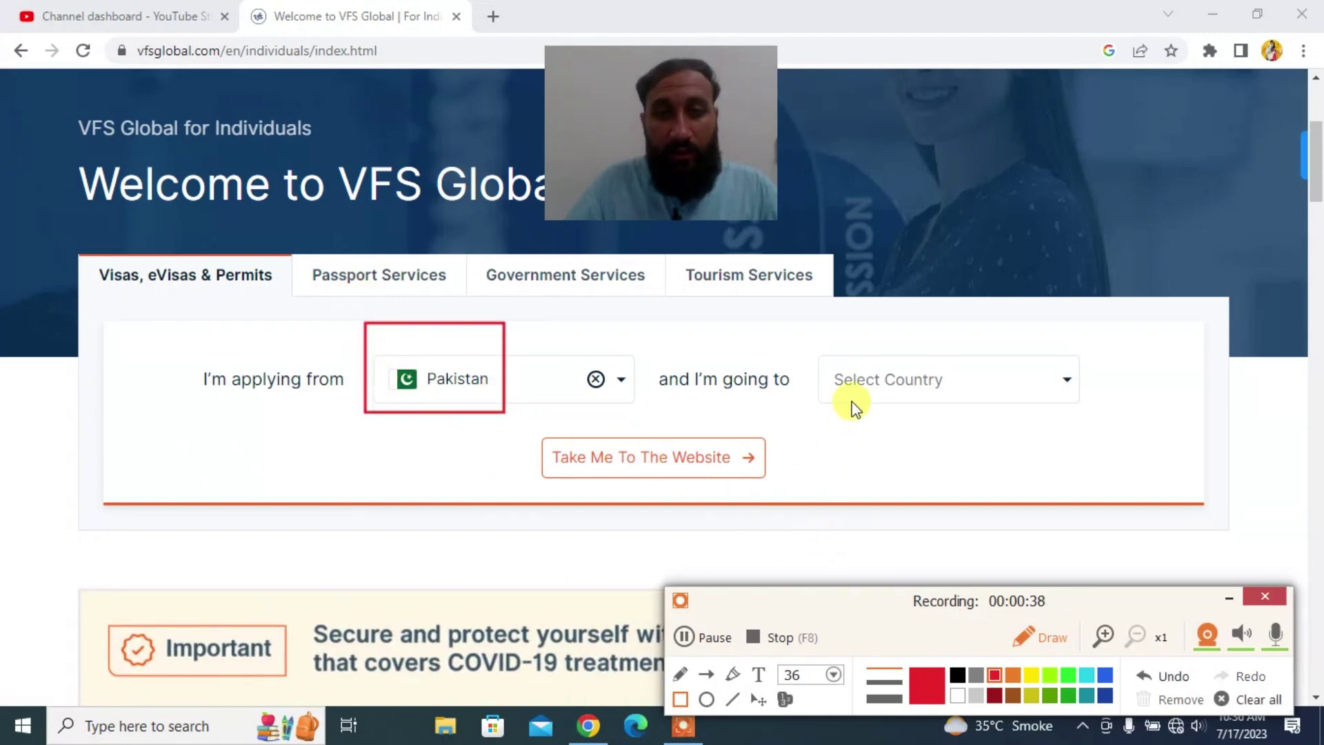
- Choose Austria as the destination, box it and the website link, then undo the last box
click(897, 380)
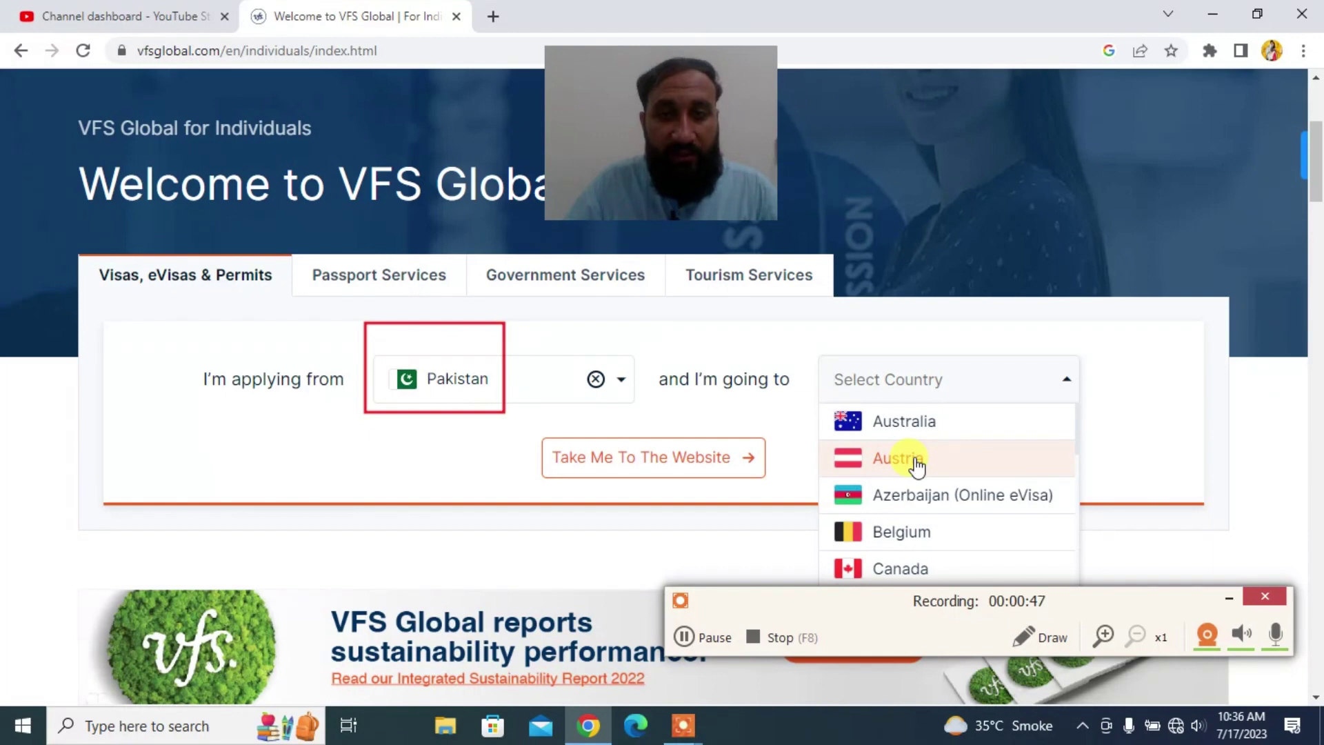
text(aust)
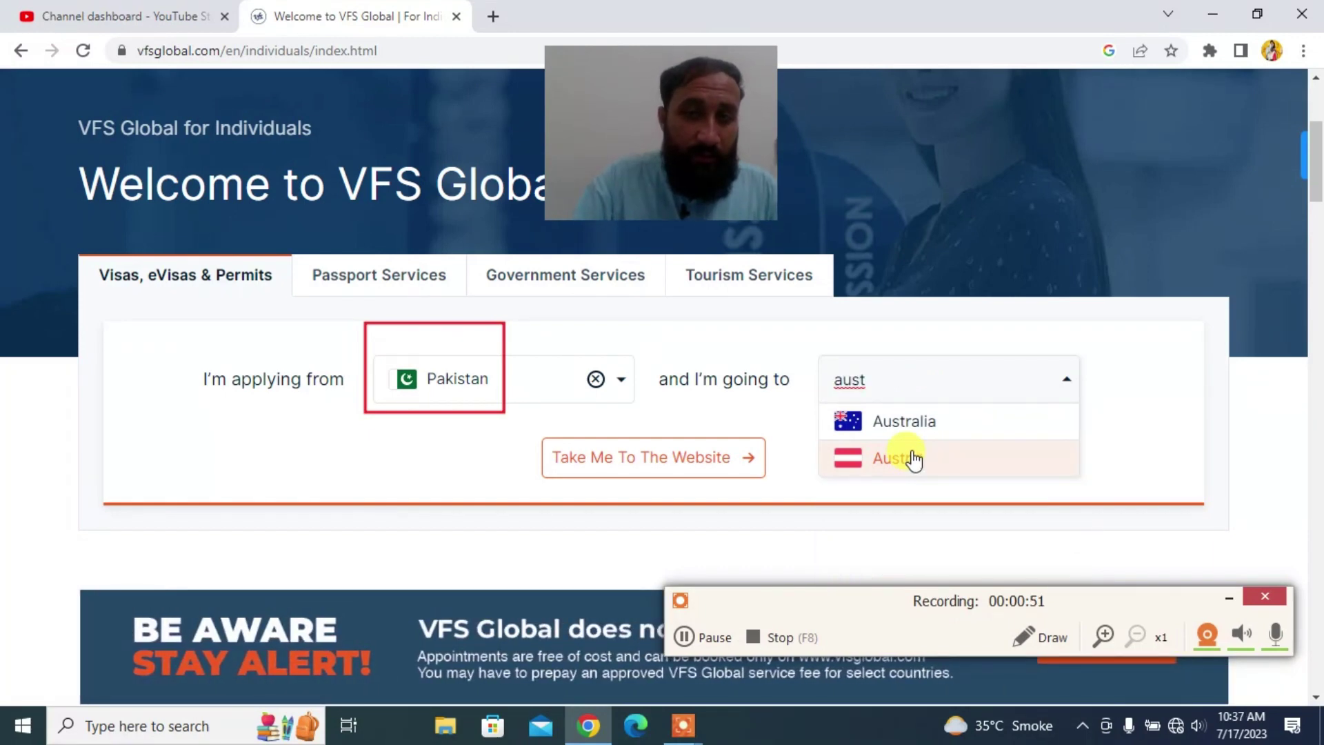
text(ria)
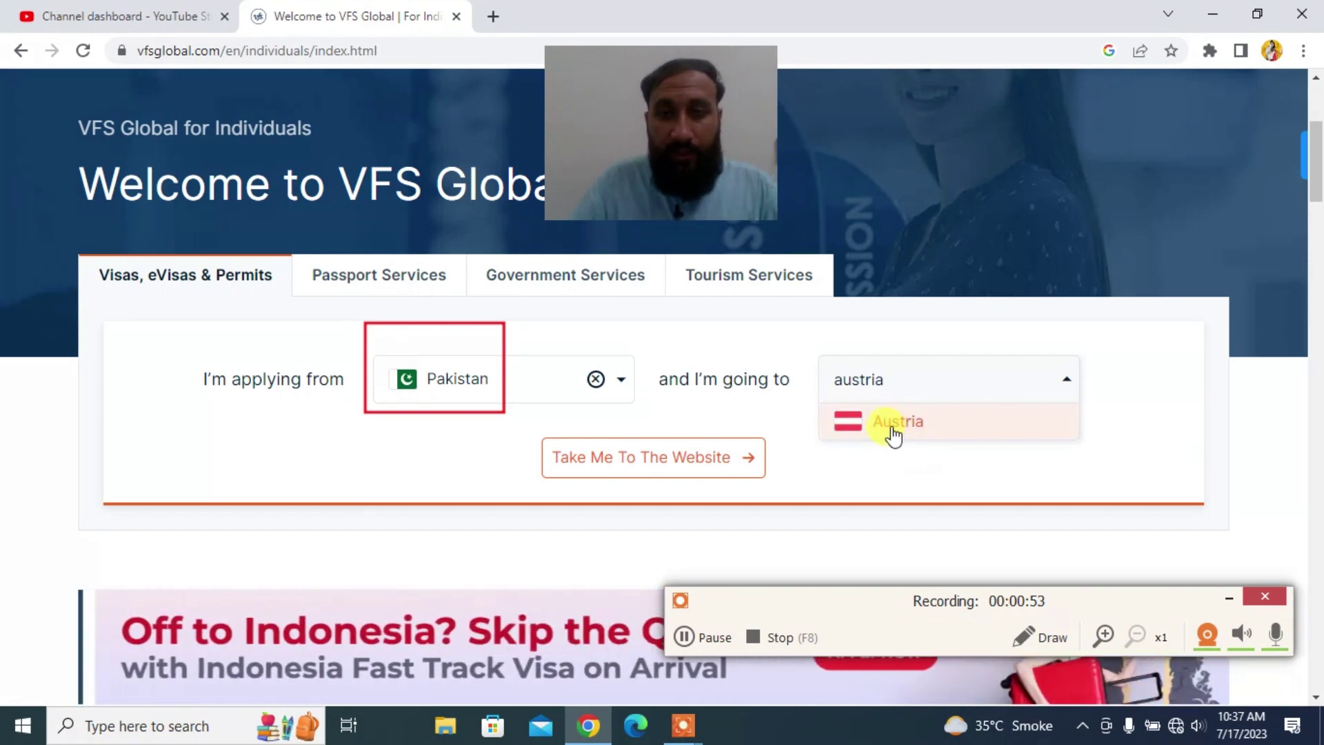
click(889, 433)
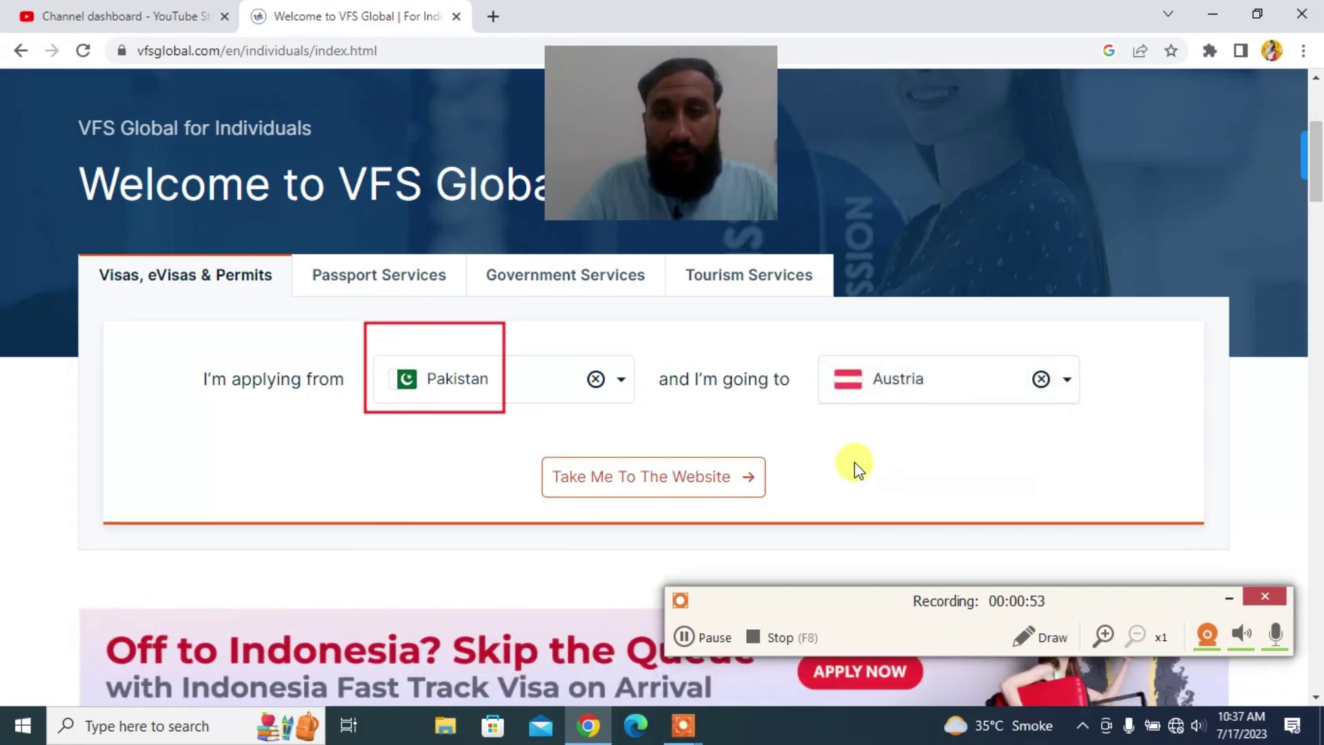
click(1045, 634)
drag(820, 334, 1077, 419)
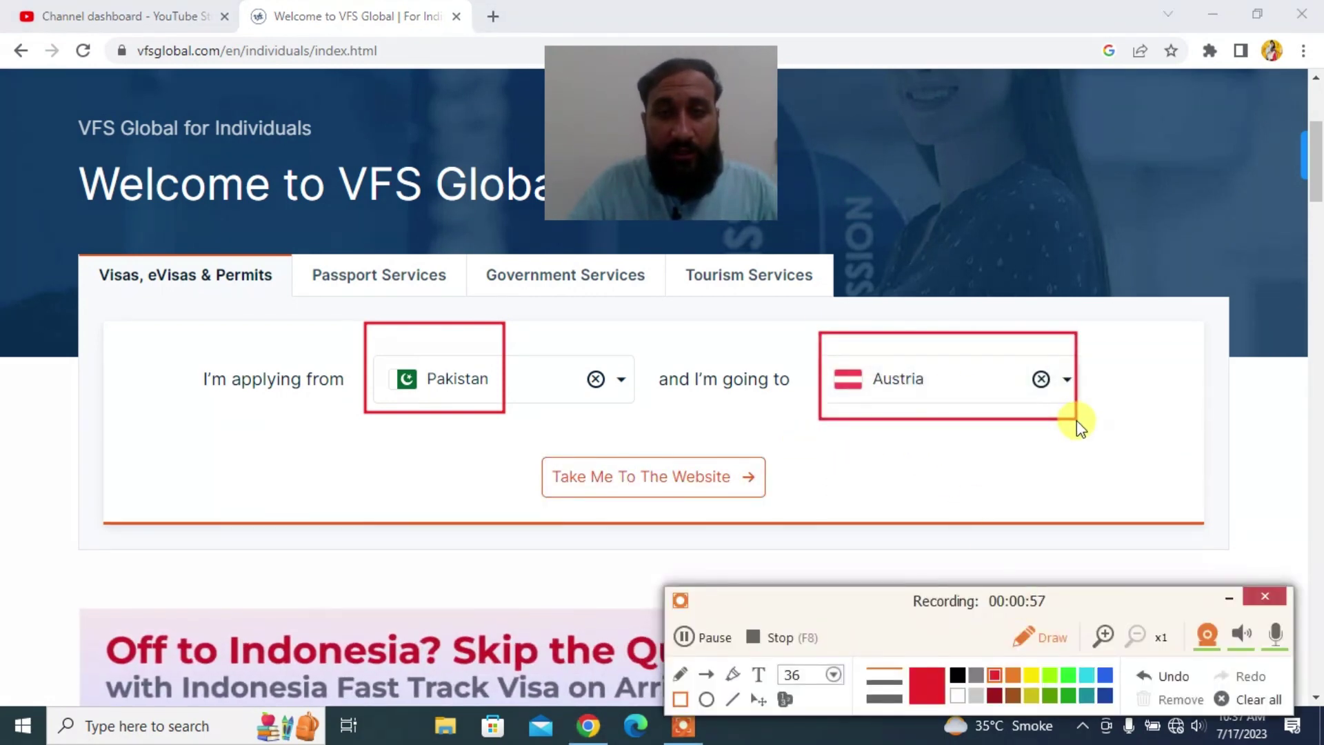
mouse_move(516, 442)
mouse_down()
mouse_move(793, 528)
mouse_move(811, 514)
mouse_up()
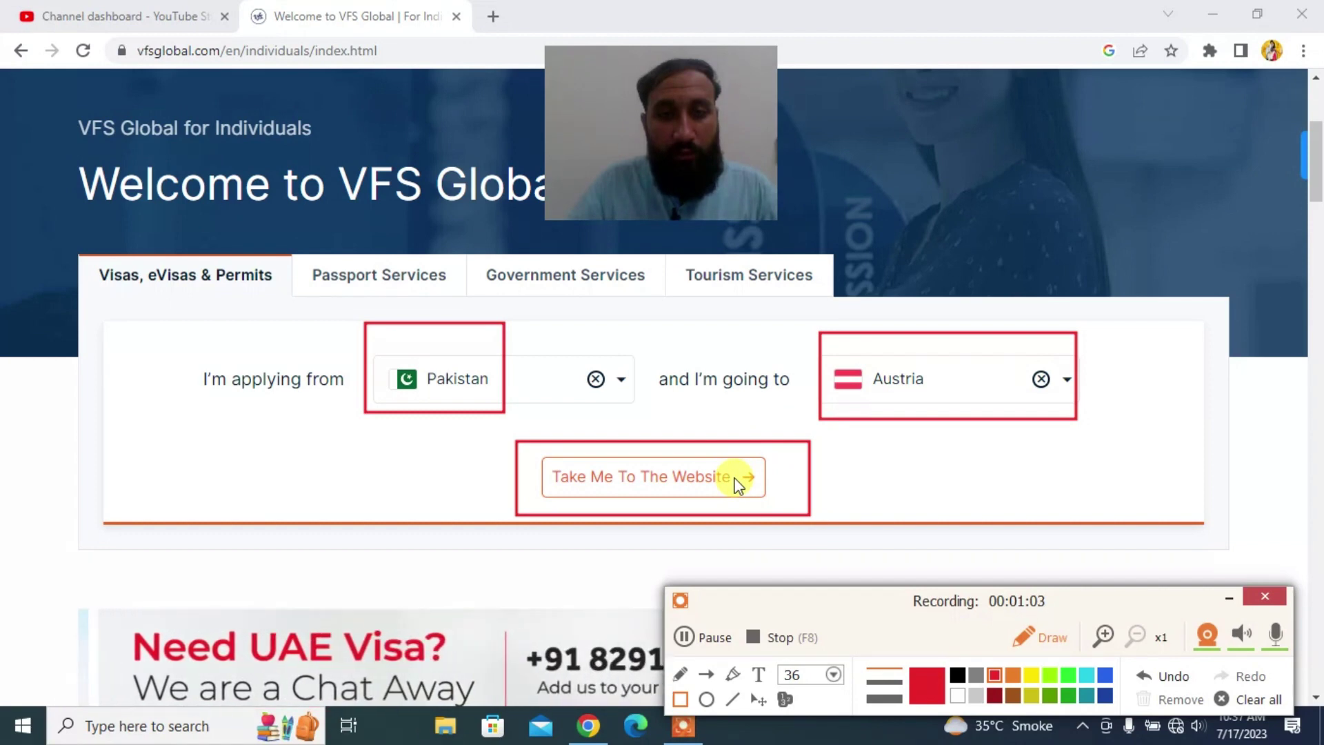
key(ctrl+z)
key(ctrl+z)
key(ctrl+z)
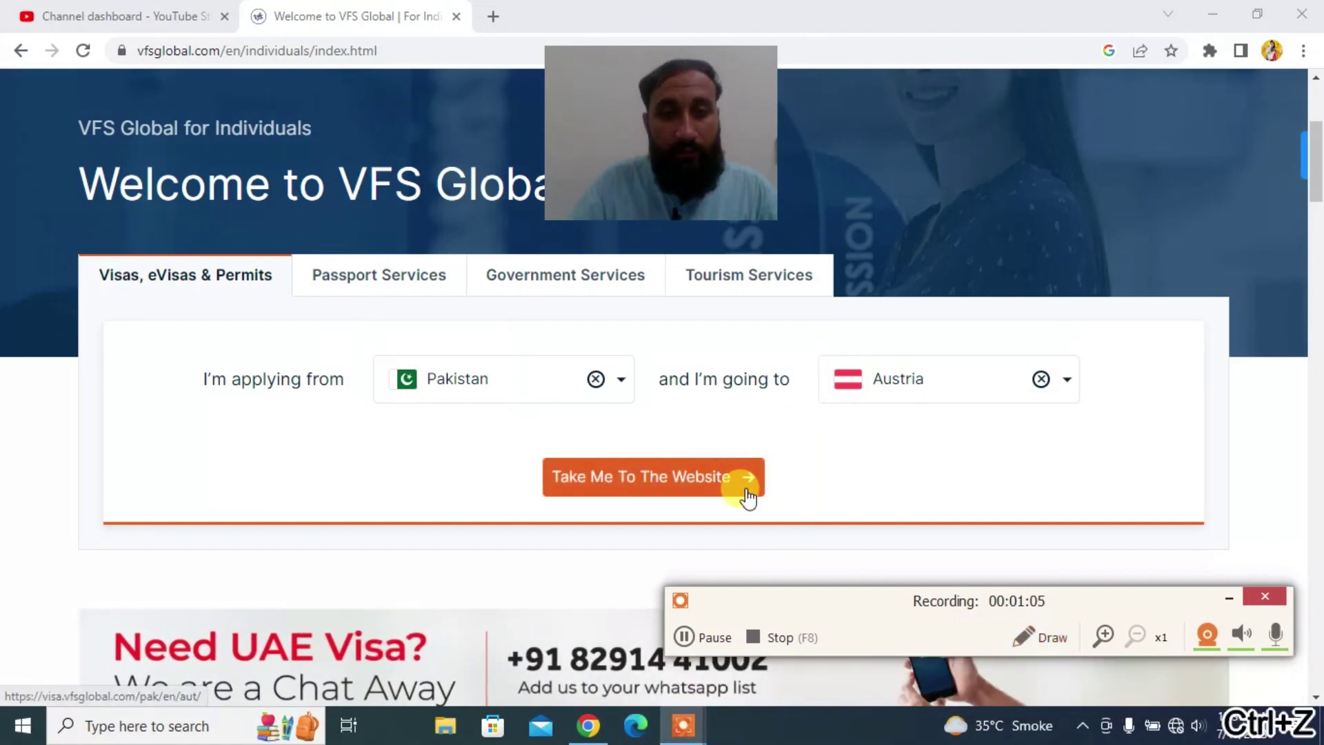
- Open the Pakistan–Austria visa site at visa.vfsglobal.com/pak/en/aut/ in a new tab
click(730, 484)
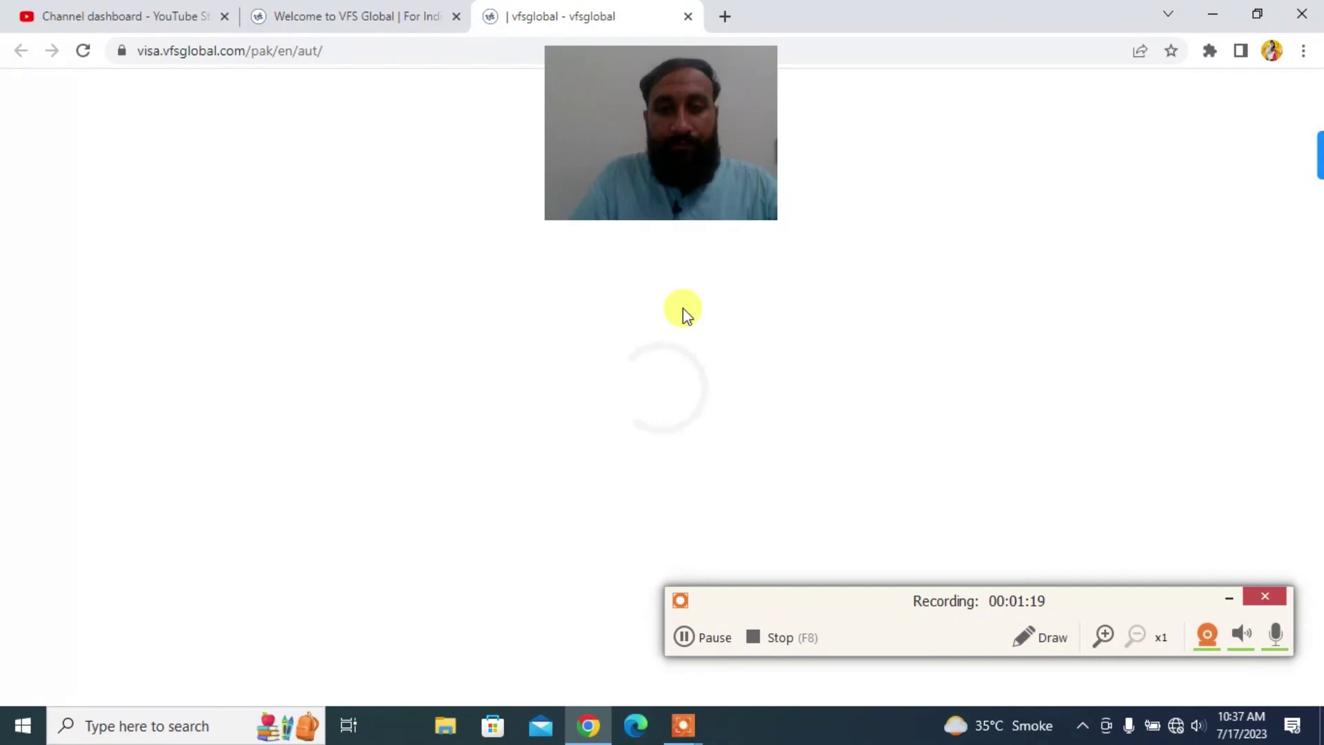
drag(664, 168, 651, 139)
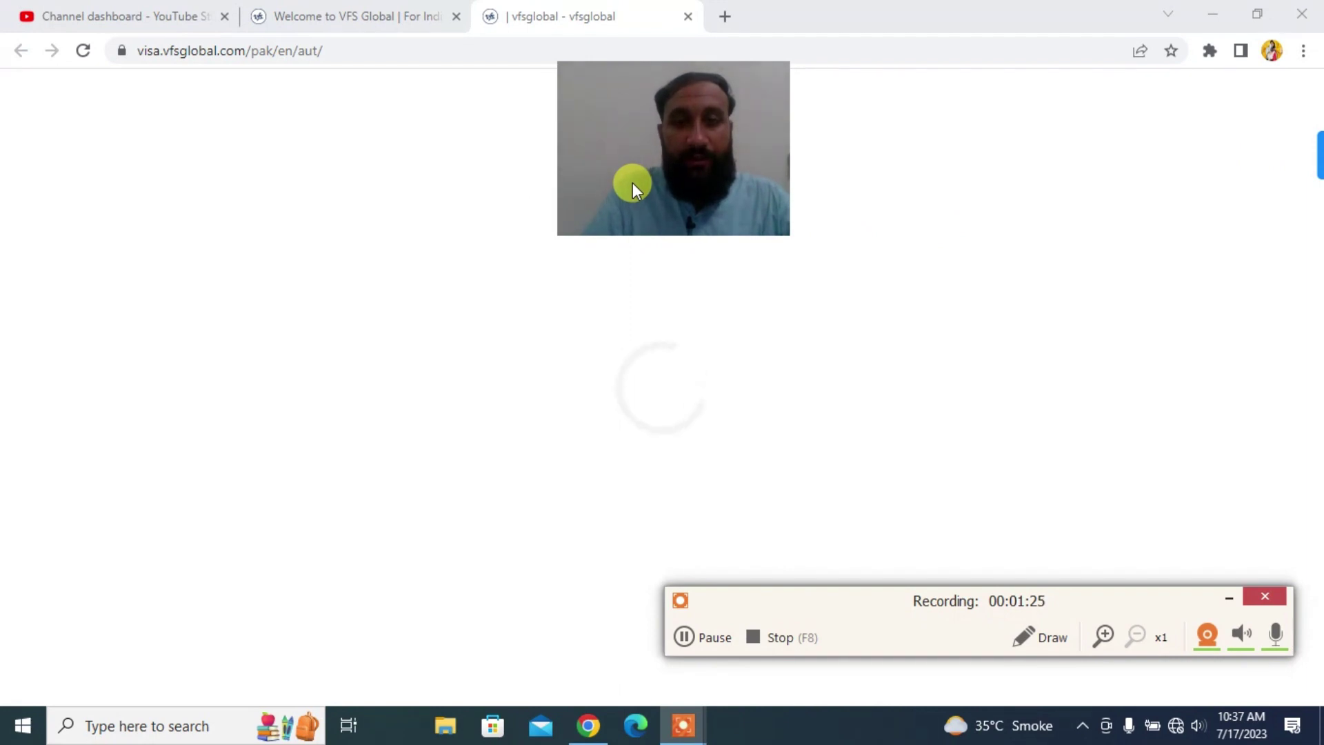
mouse_move(679, 162)
mouse_down()
mouse_move(660, 243)
mouse_move(659, 175)
mouse_up()
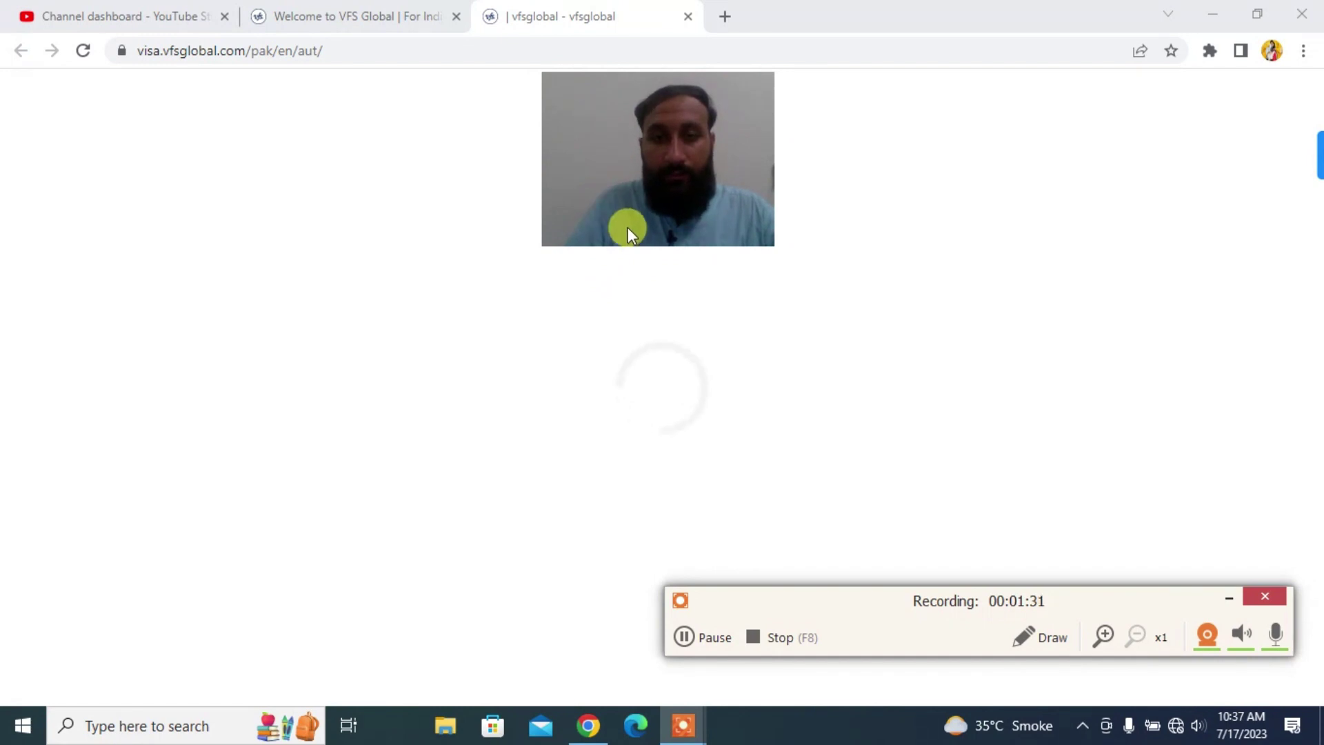
click(685, 636)
click(685, 636)
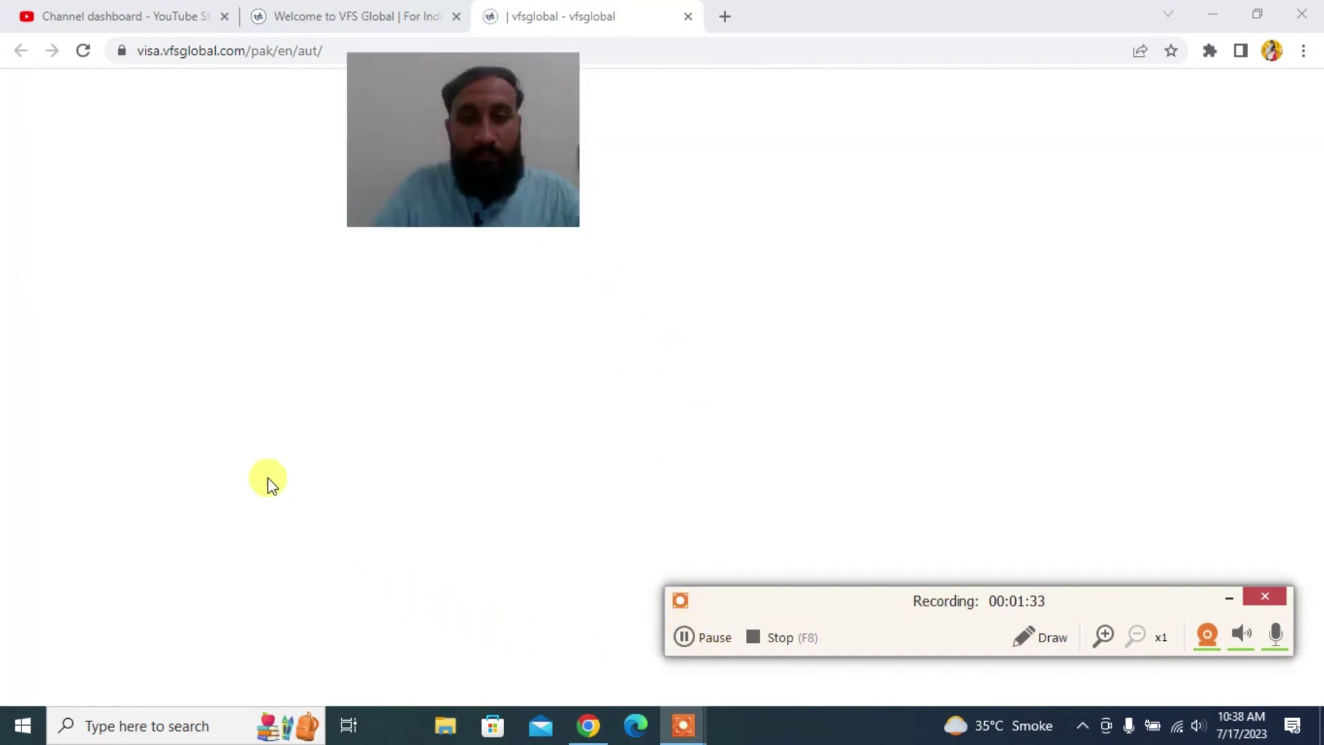
drag(390, 164, 461, 193)
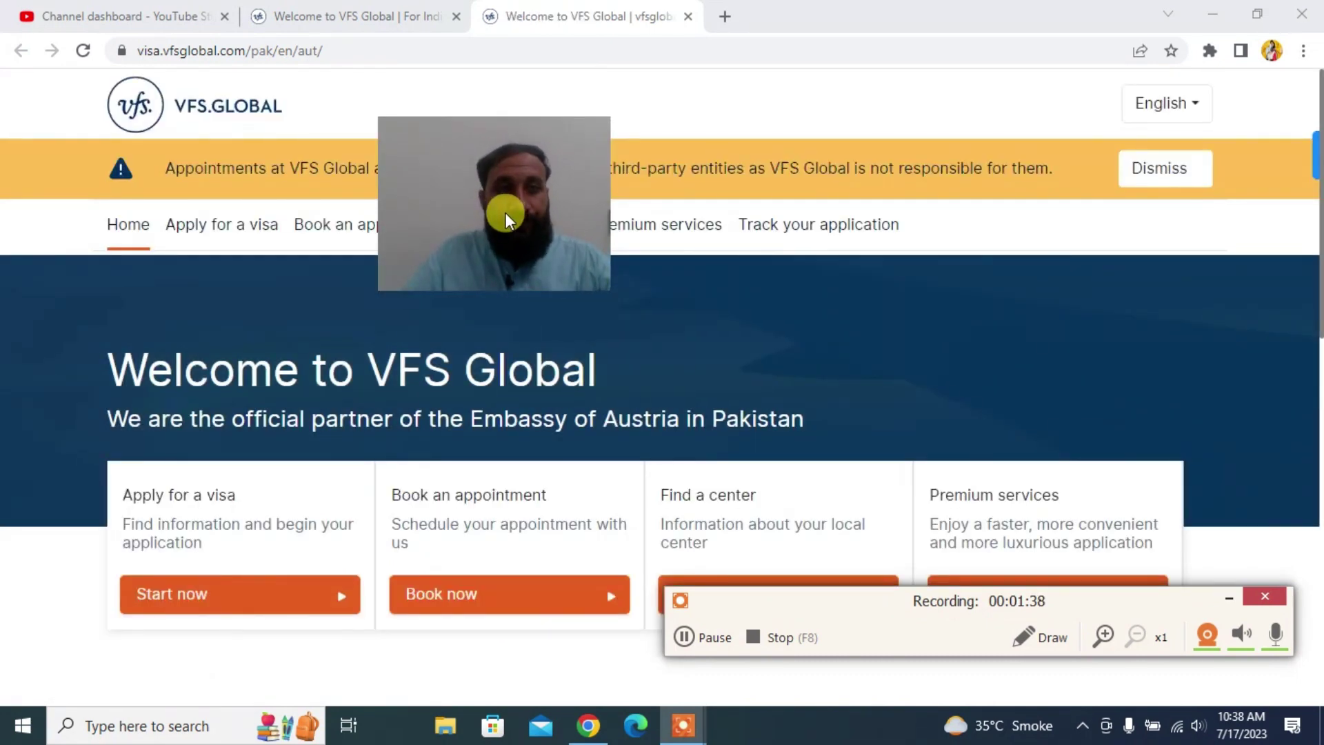
drag(499, 207, 558, 112)
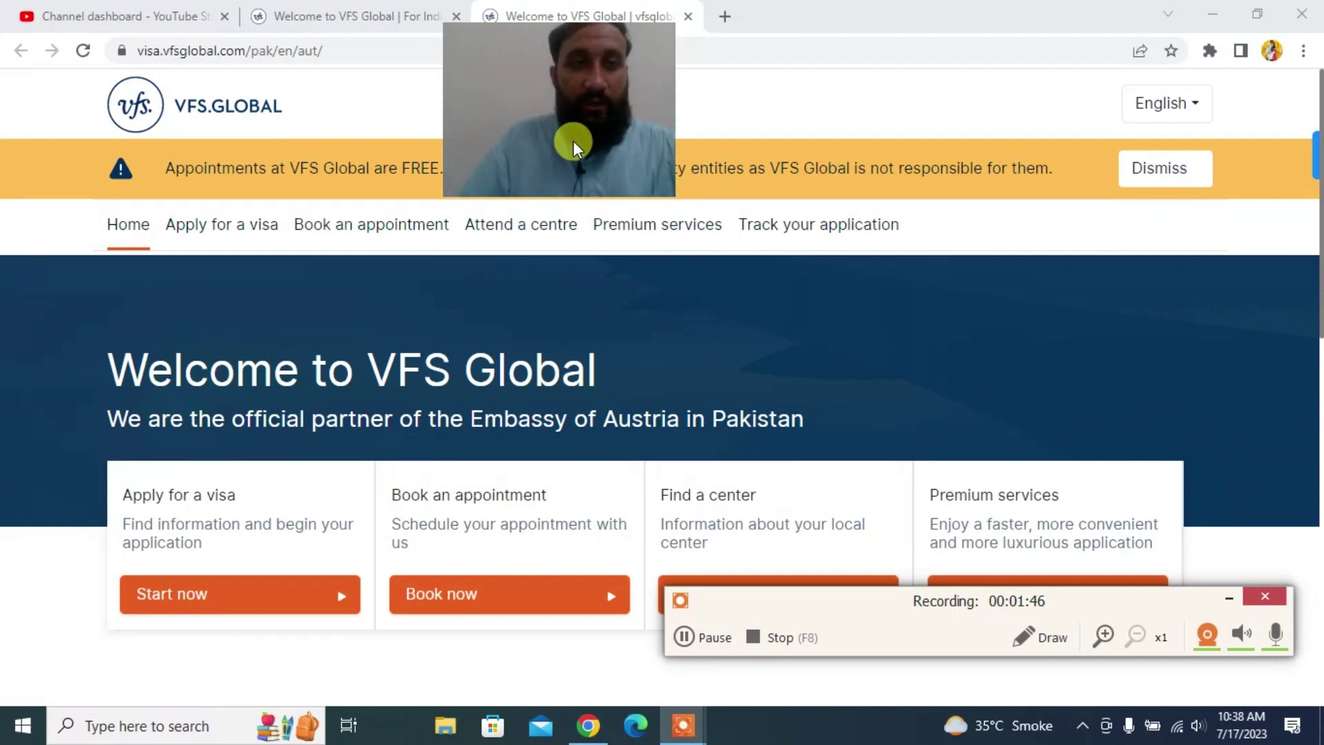
mouse_move(573, 139)
mouse_down()
mouse_move(600, 127)
mouse_move(606, 175)
mouse_move(589, 126)
mouse_up()
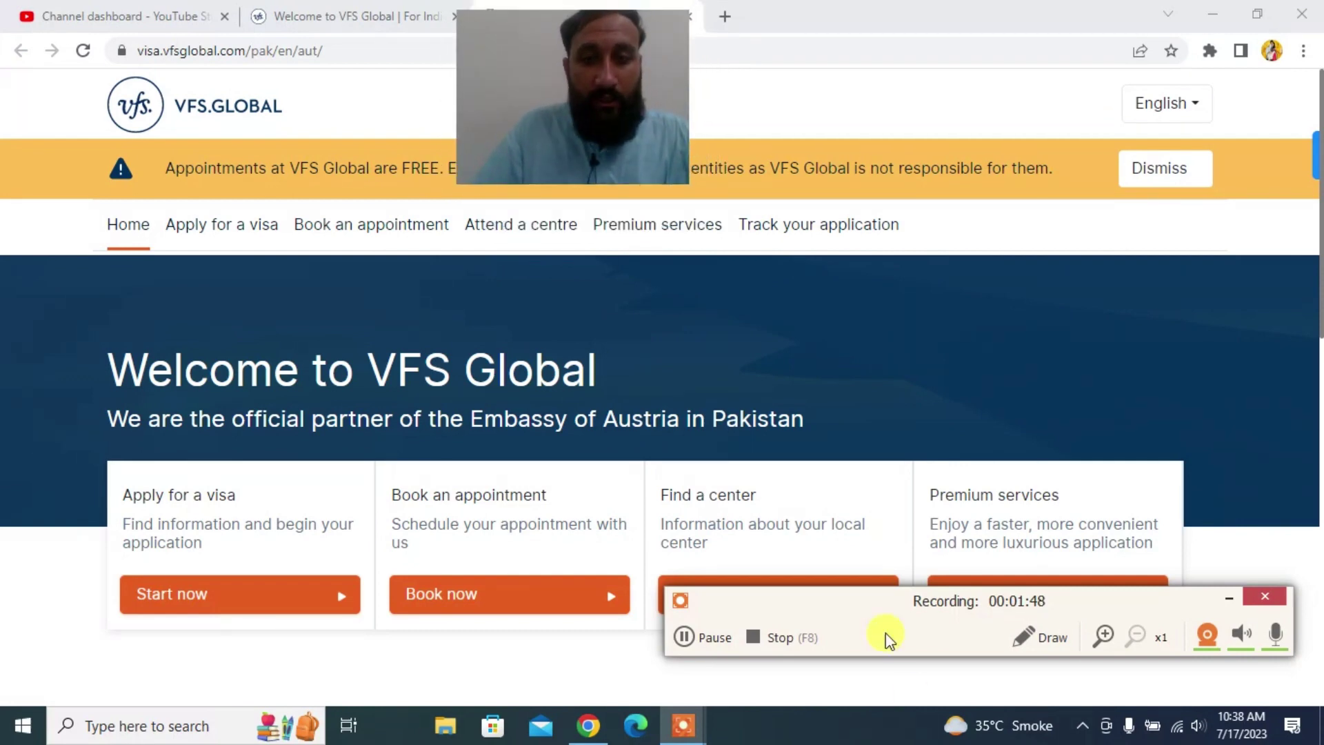
click(1053, 637)
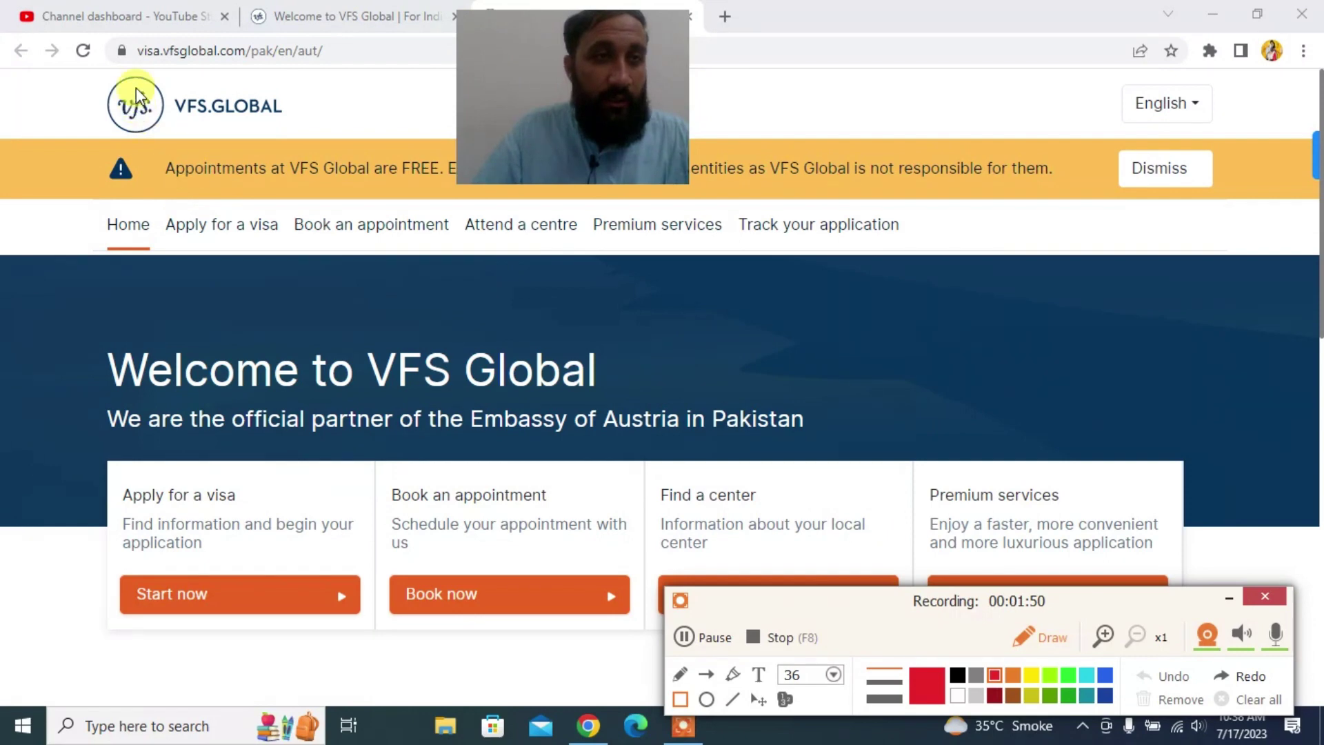
drag(170, 76, 281, 138)
mouse_move(147, 145)
mouse_down()
mouse_move(317, 192)
mouse_move(442, 192)
mouse_up()
mouse_move(92, 206)
mouse_down()
mouse_move(159, 248)
mouse_move(231, 252)
mouse_up()
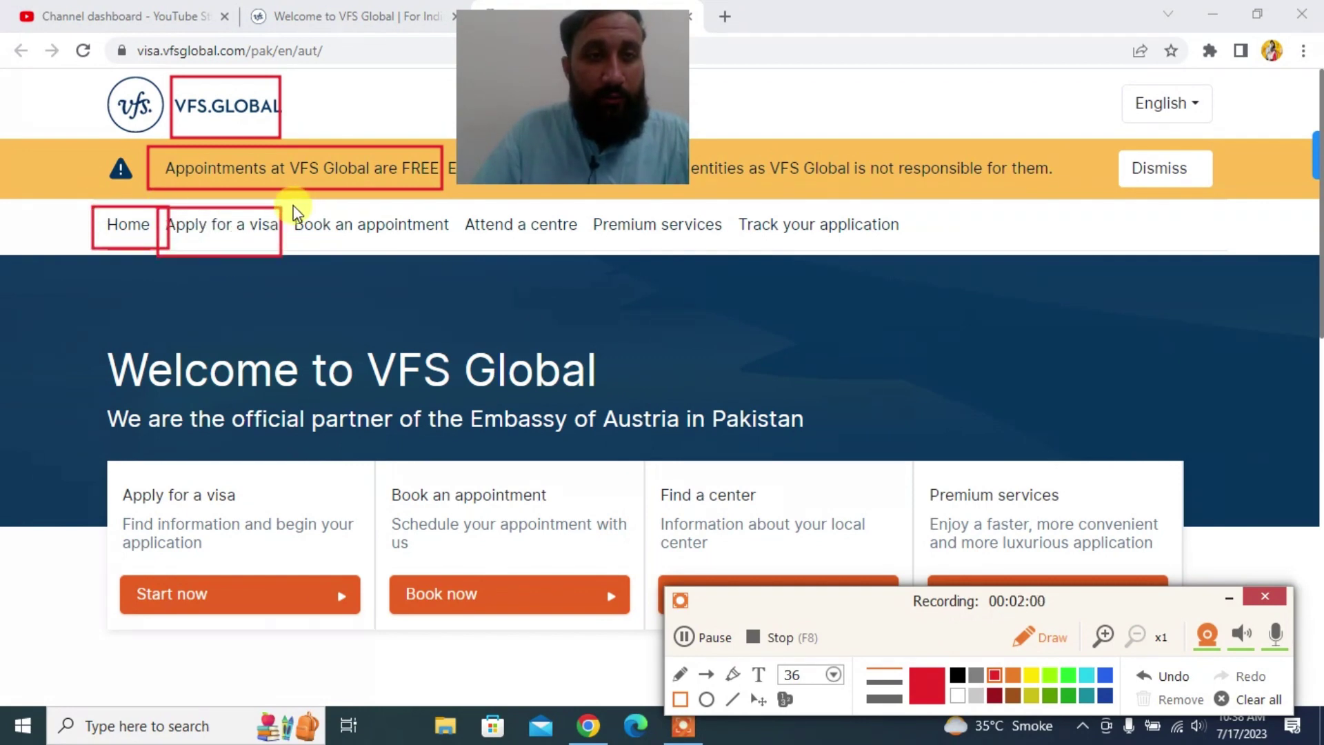
drag(291, 204, 462, 255)
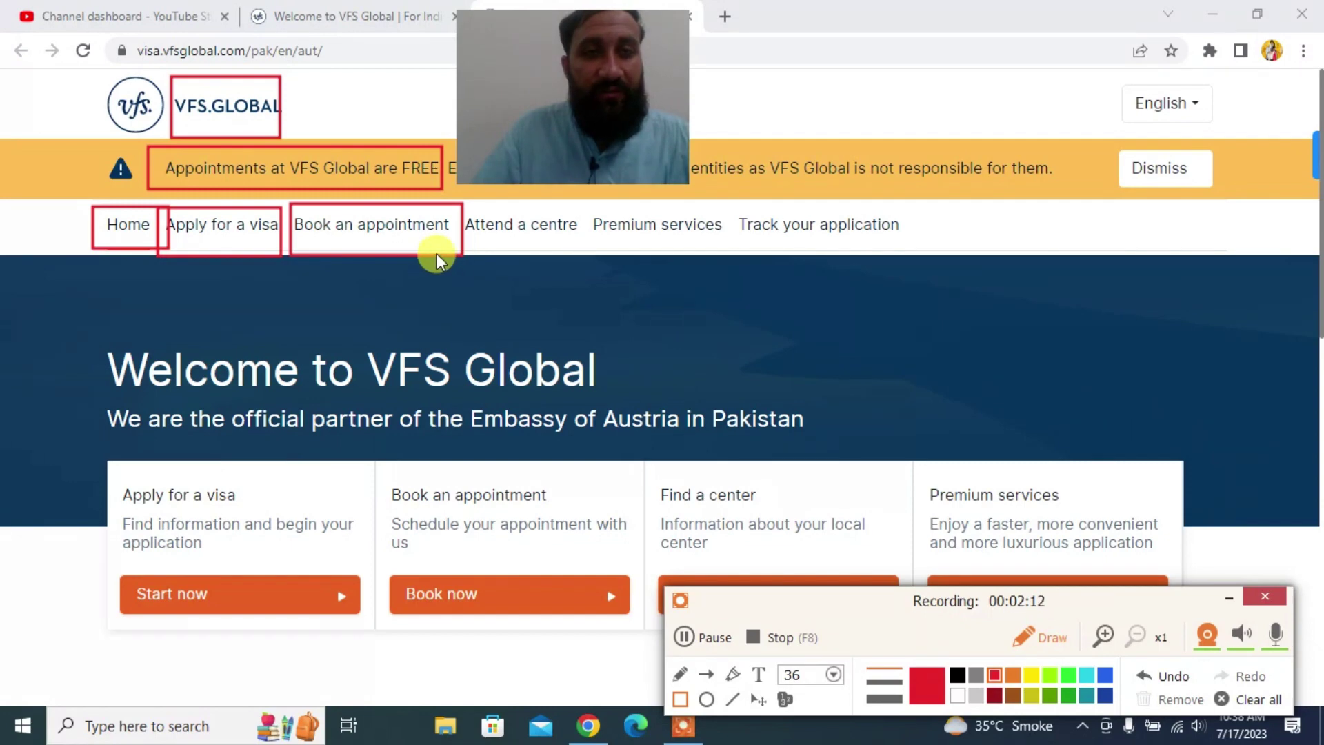
drag(594, 265, 583, 257)
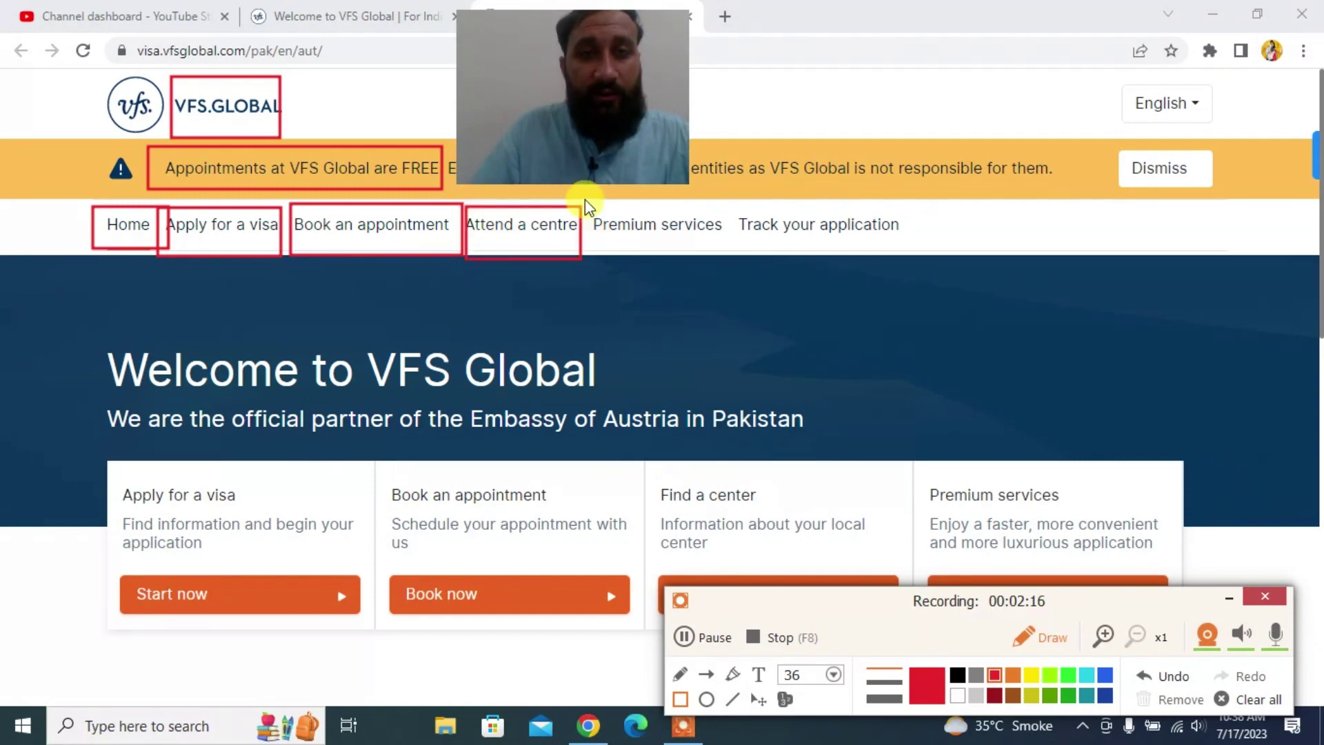
drag(585, 200, 733, 260)
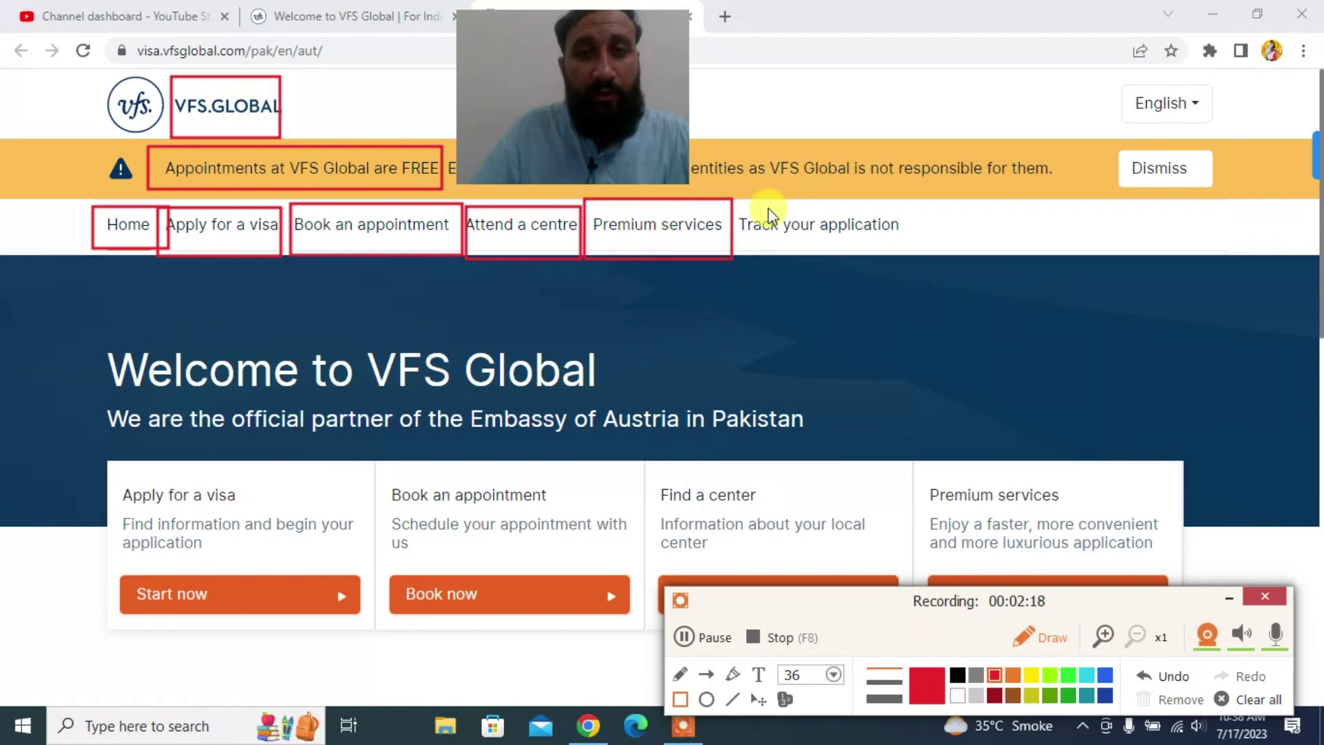
drag(739, 196, 909, 260)
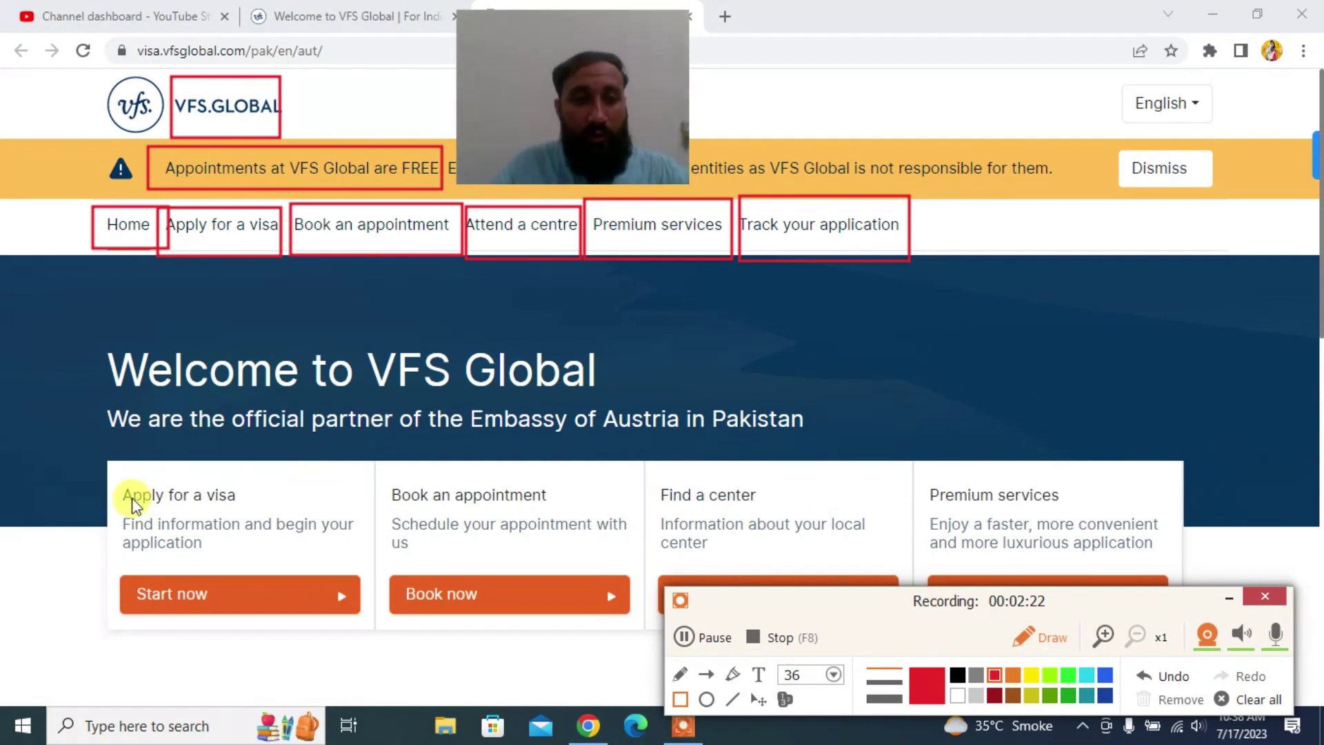
drag(100, 474, 360, 621)
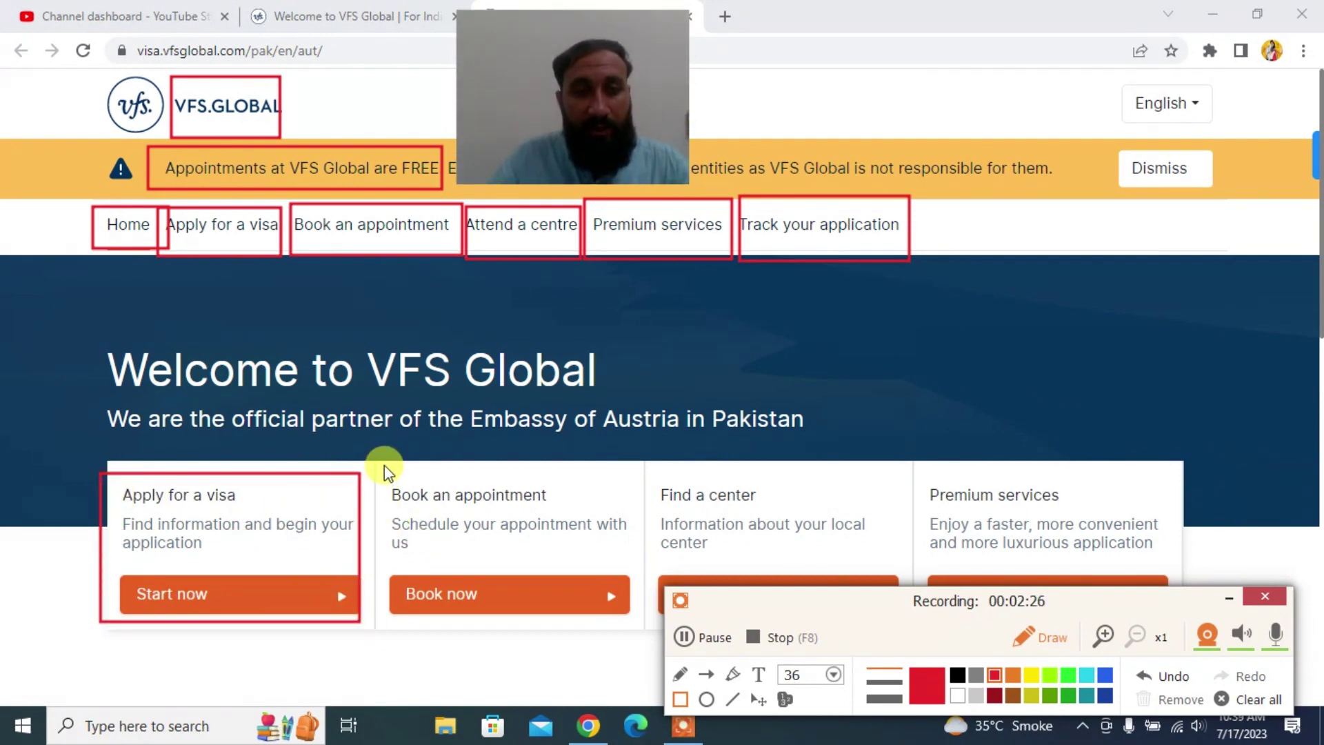
mouse_move(384, 465)
mouse_down()
mouse_move(466, 541)
mouse_move(647, 626)
mouse_up()
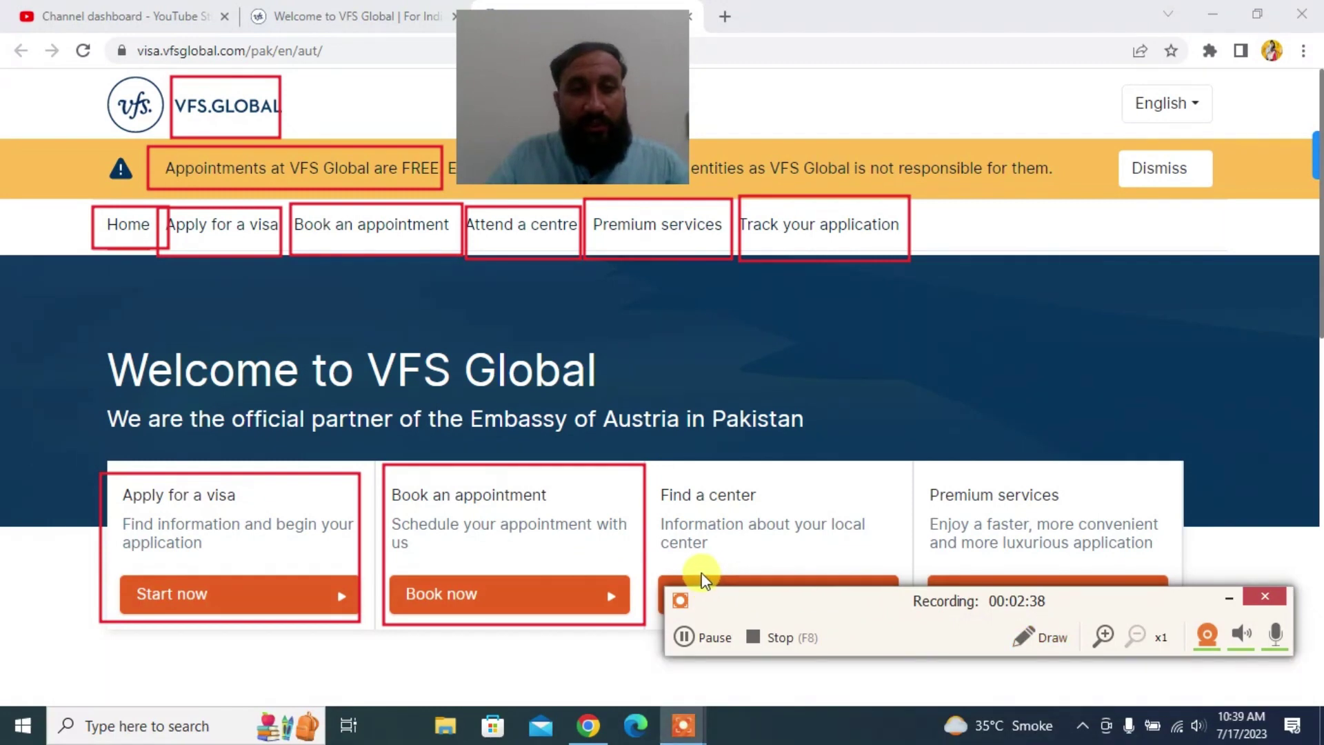
key(ctrl+z)
key(ctrl+z)
key(ctrl+z)
key(ctrl+z)
key(ctrl+z)
key(ctrl+z)
key(ctrl+z)
key(ctrl+z)
key(ctrl+z)
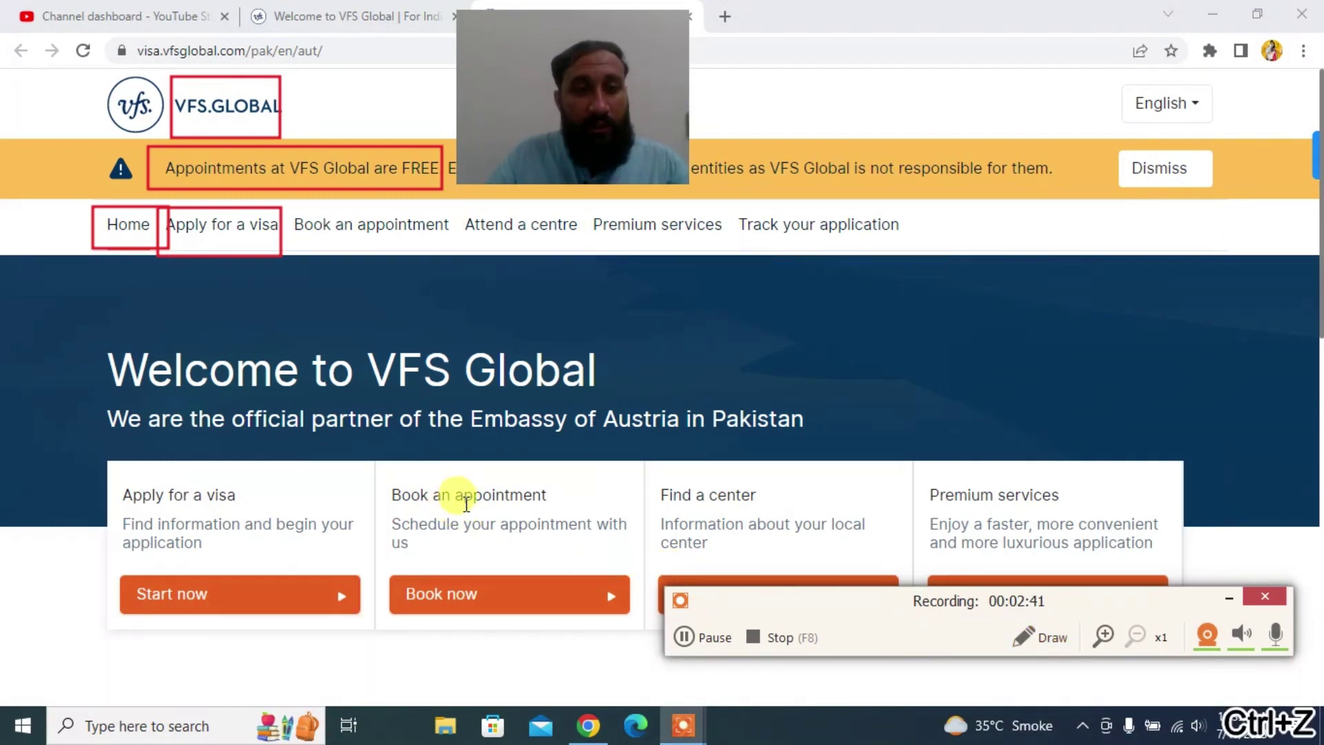
key(ctrl+z)
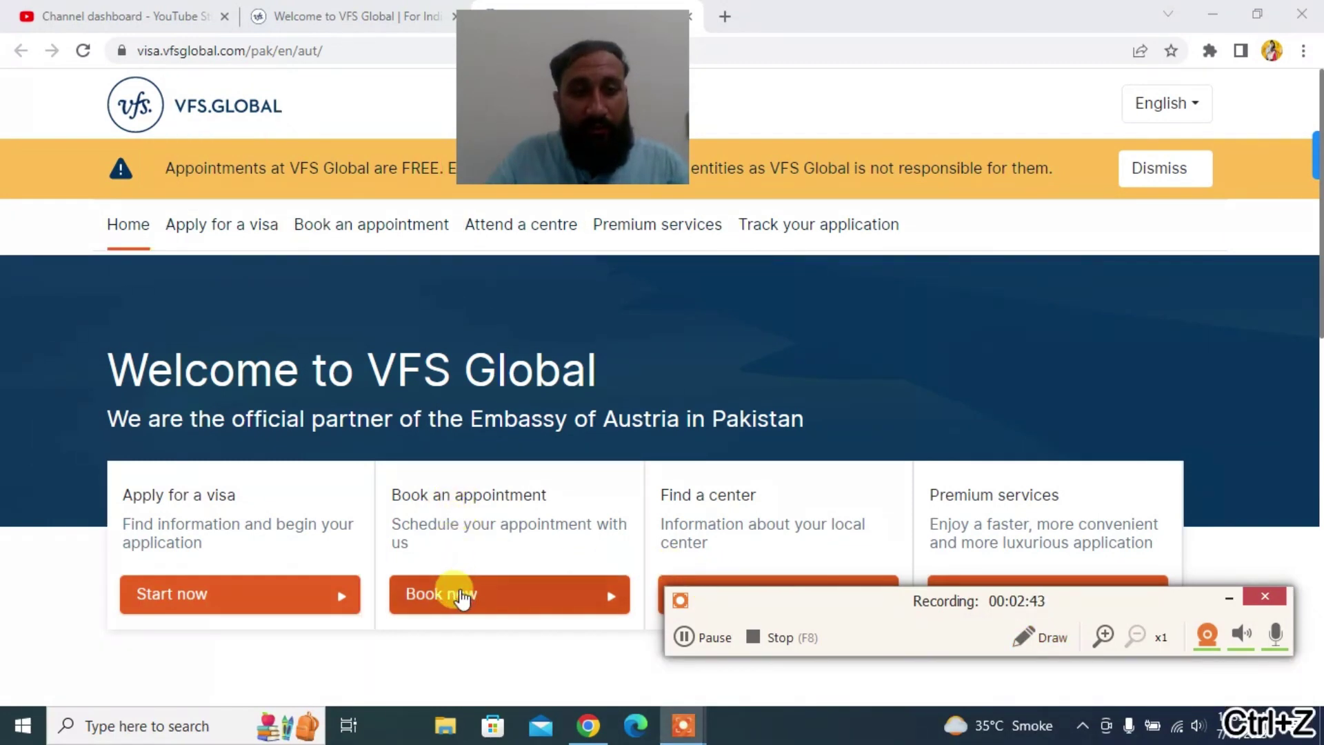
- Open the Book an appointment page and box its heading and first sentence in red
click(467, 599)
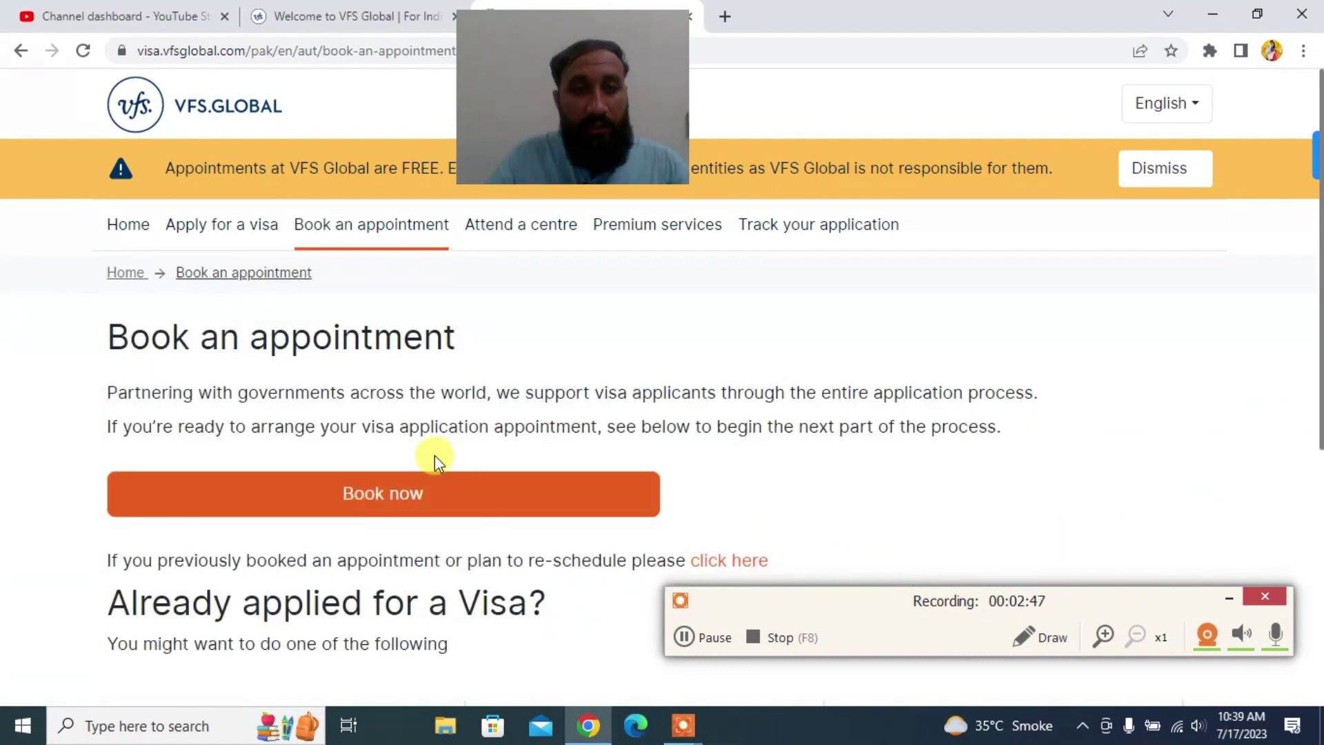
click(1040, 638)
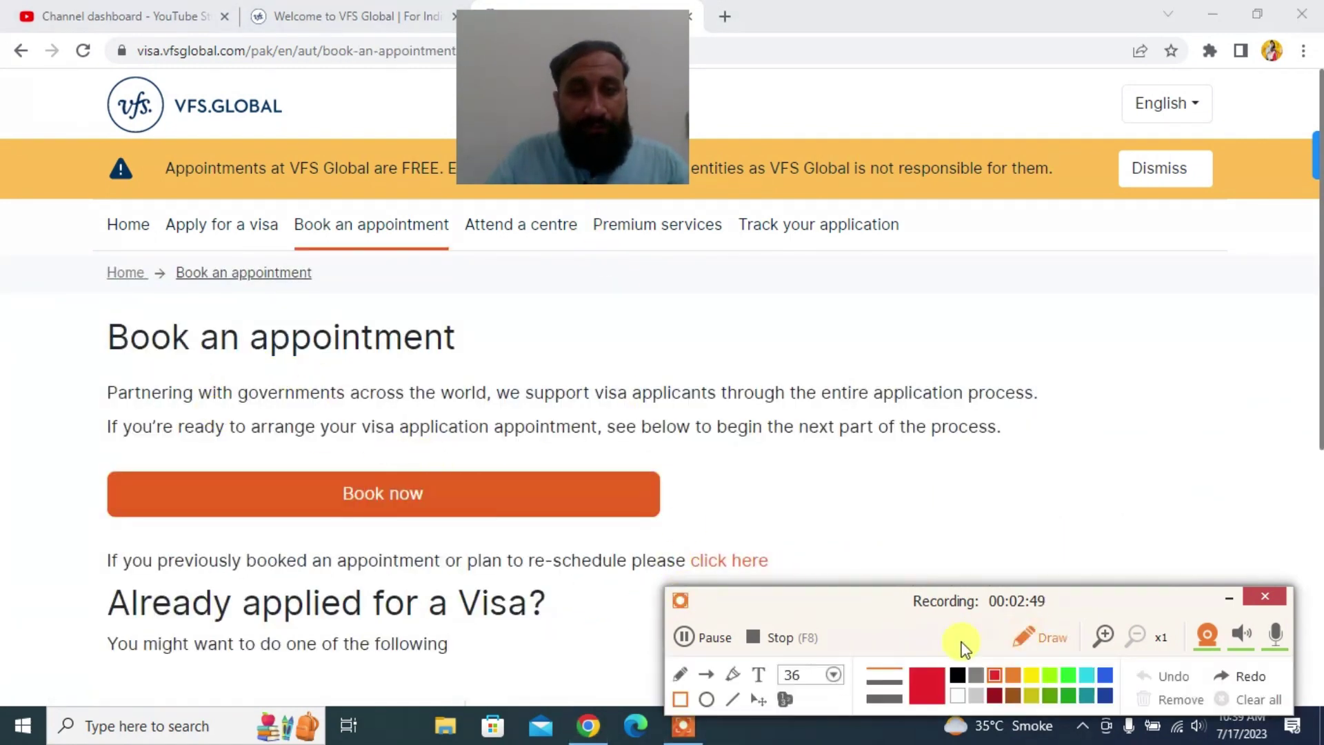
mouse_move(62, 296)
mouse_down()
mouse_move(105, 315)
mouse_move(529, 374)
mouse_up()
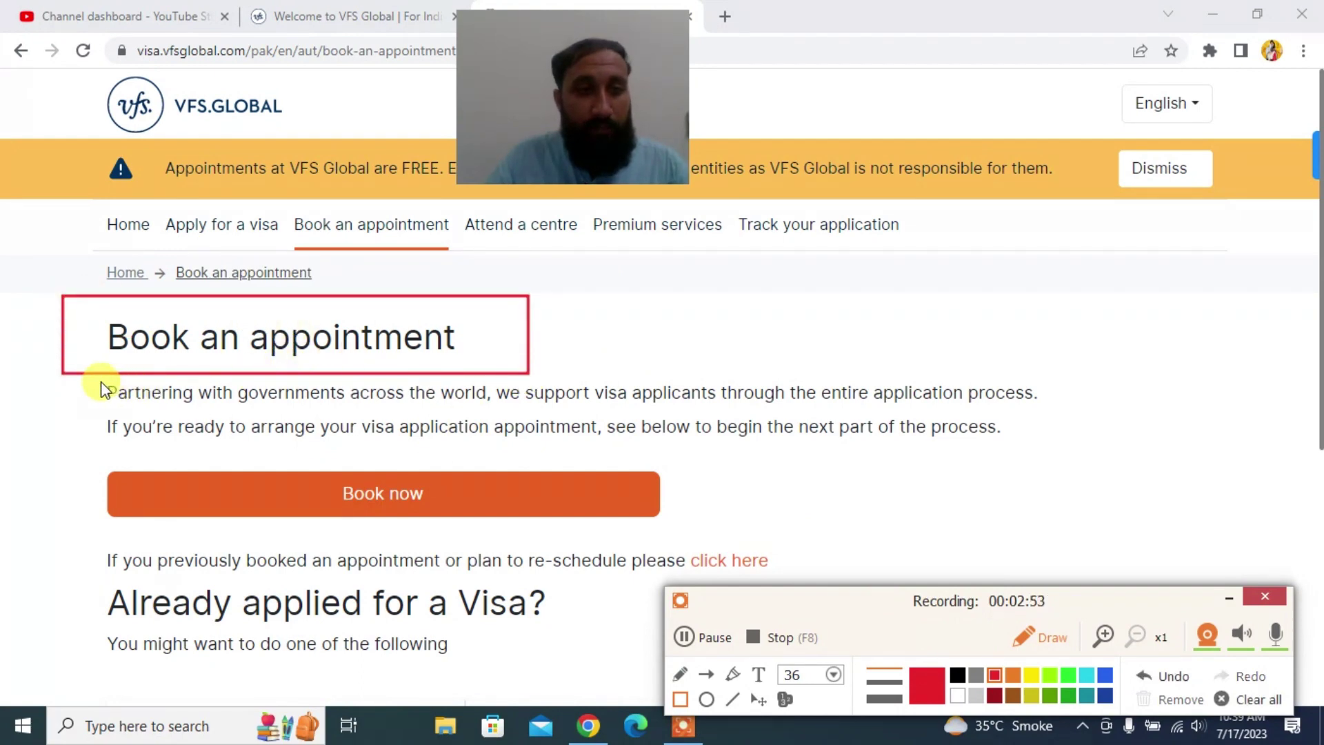
drag(102, 383, 413, 409)
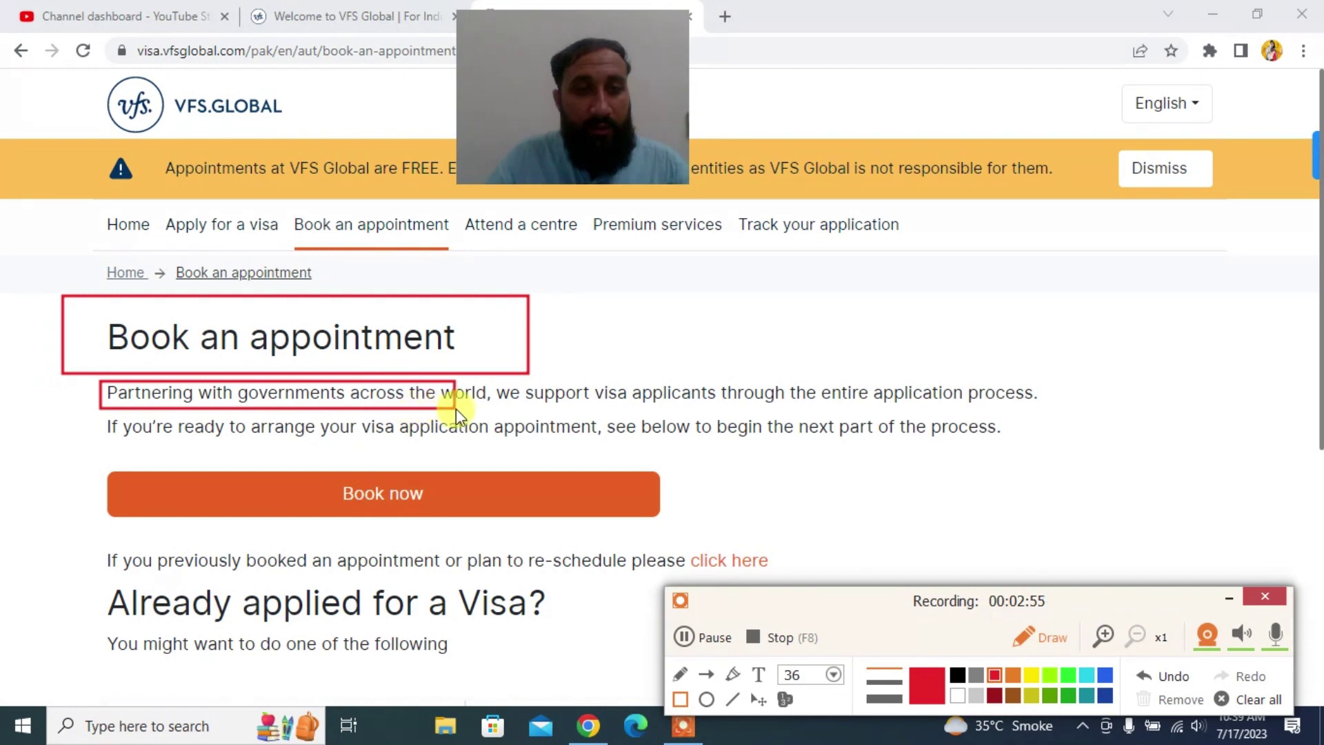
mouse_move(516, 408)
mouse_down()
mouse_move(752, 421)
mouse_move(1047, 405)
mouse_up()
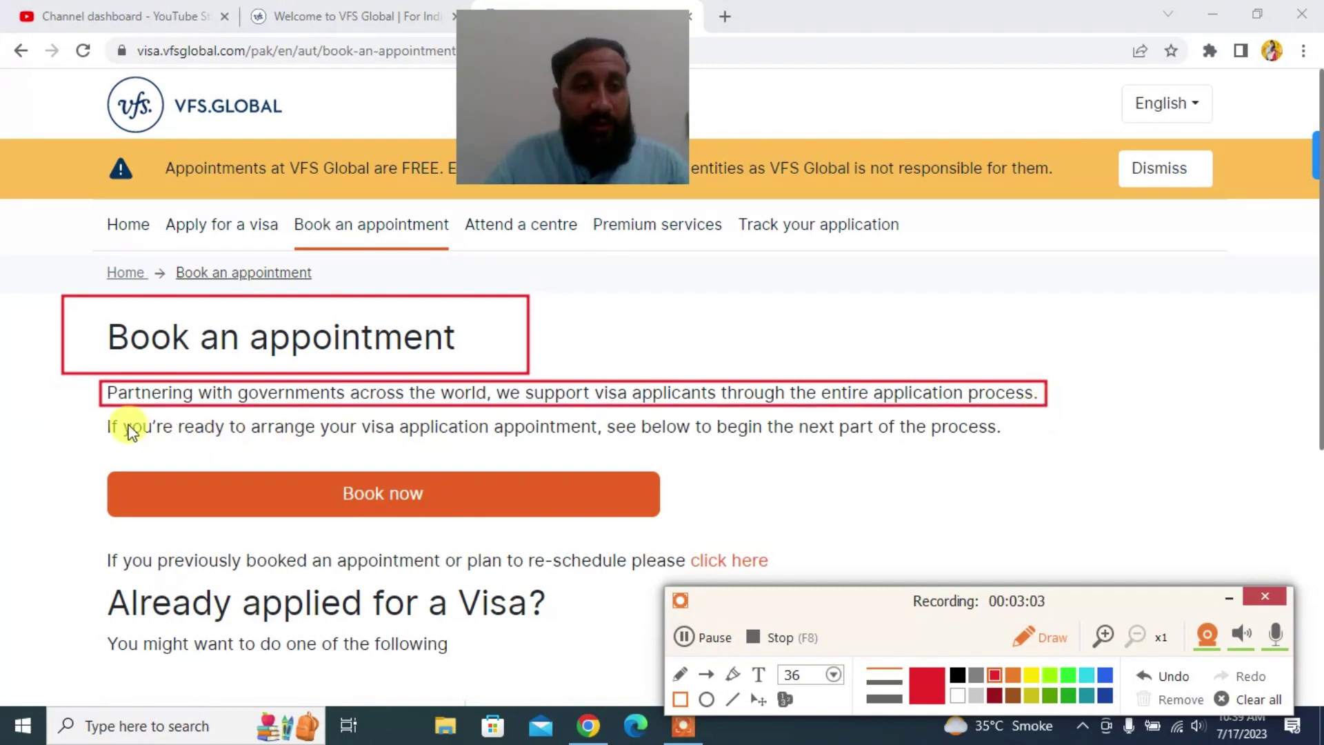
- Box the appointment sentence and Book now, then undo the red boxes
mouse_move(97, 414)
mouse_down()
mouse_move(379, 452)
mouse_move(672, 441)
mouse_move(994, 458)
mouse_move(1013, 447)
mouse_up()
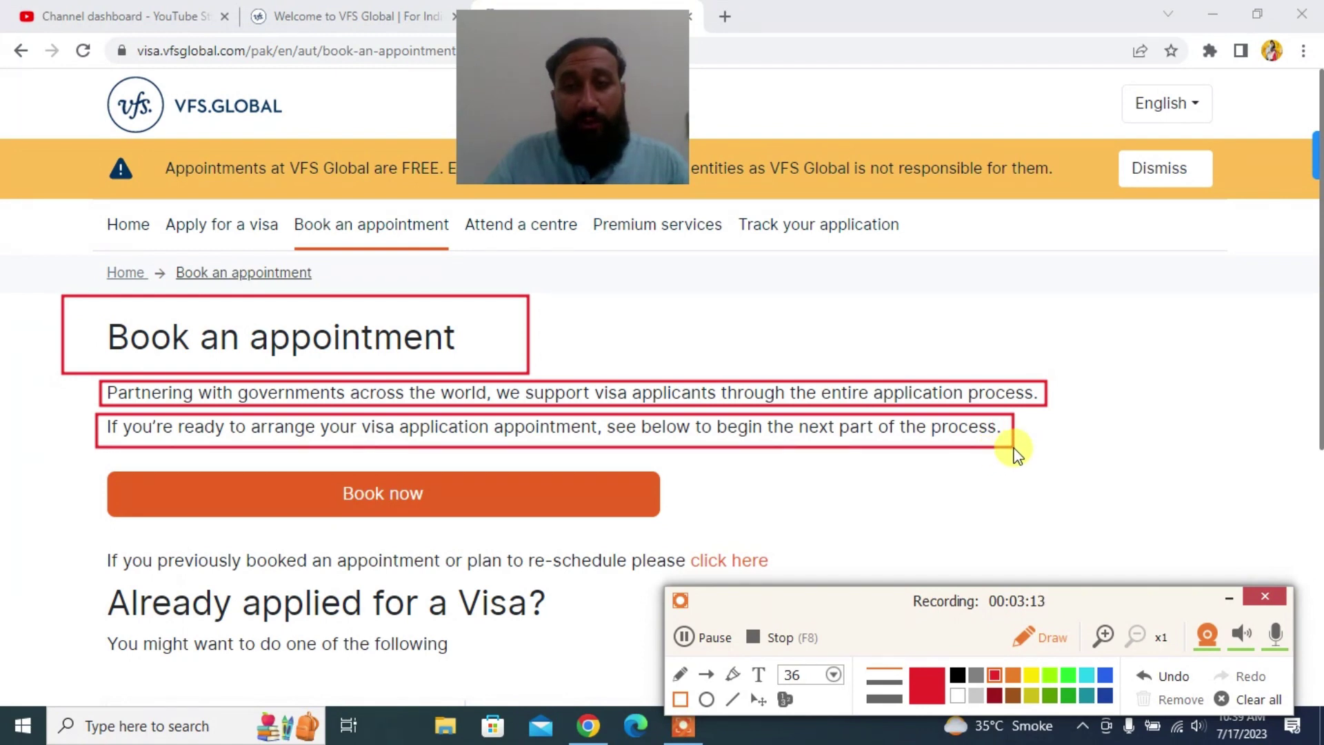
mouse_move(93, 466)
mouse_down()
mouse_move(438, 479)
mouse_move(775, 524)
mouse_up()
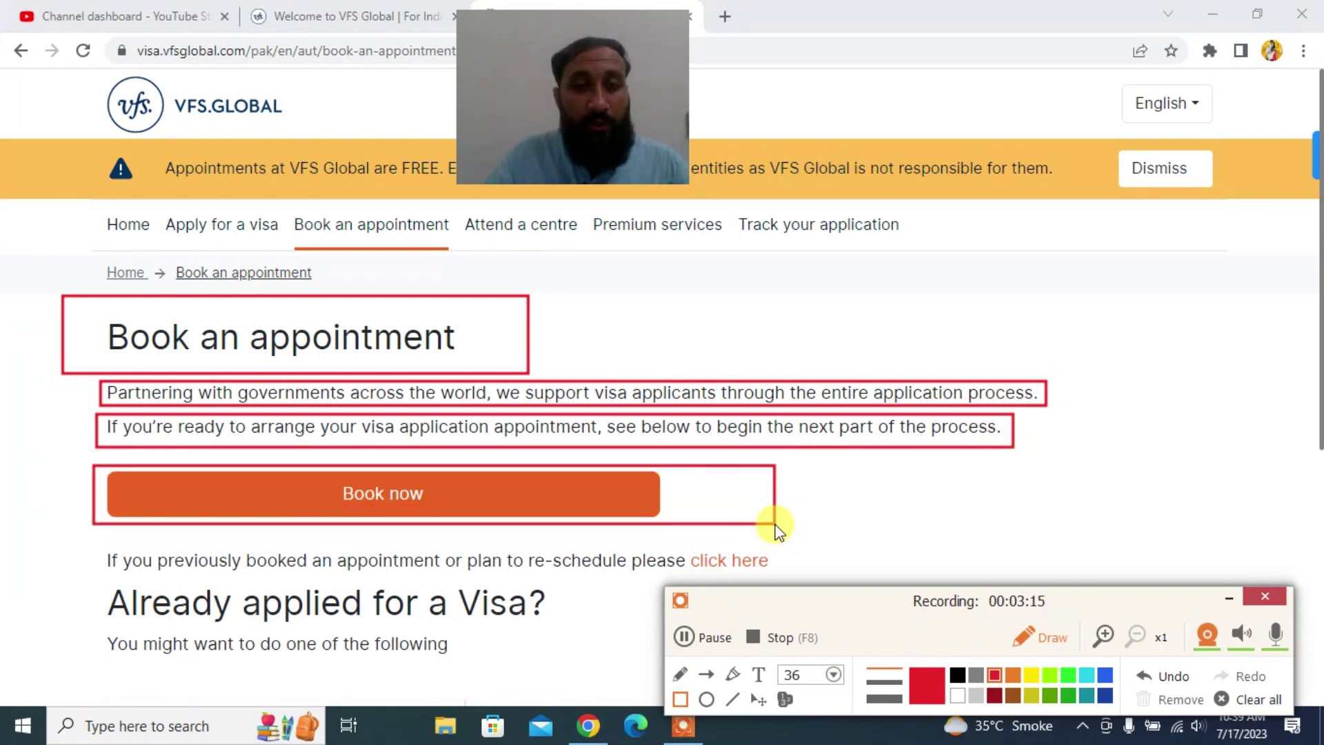
key(Escape)
key(ctrl+z)
key(ctrl+z)
key(ctrl+z)
key(ctrl+z)
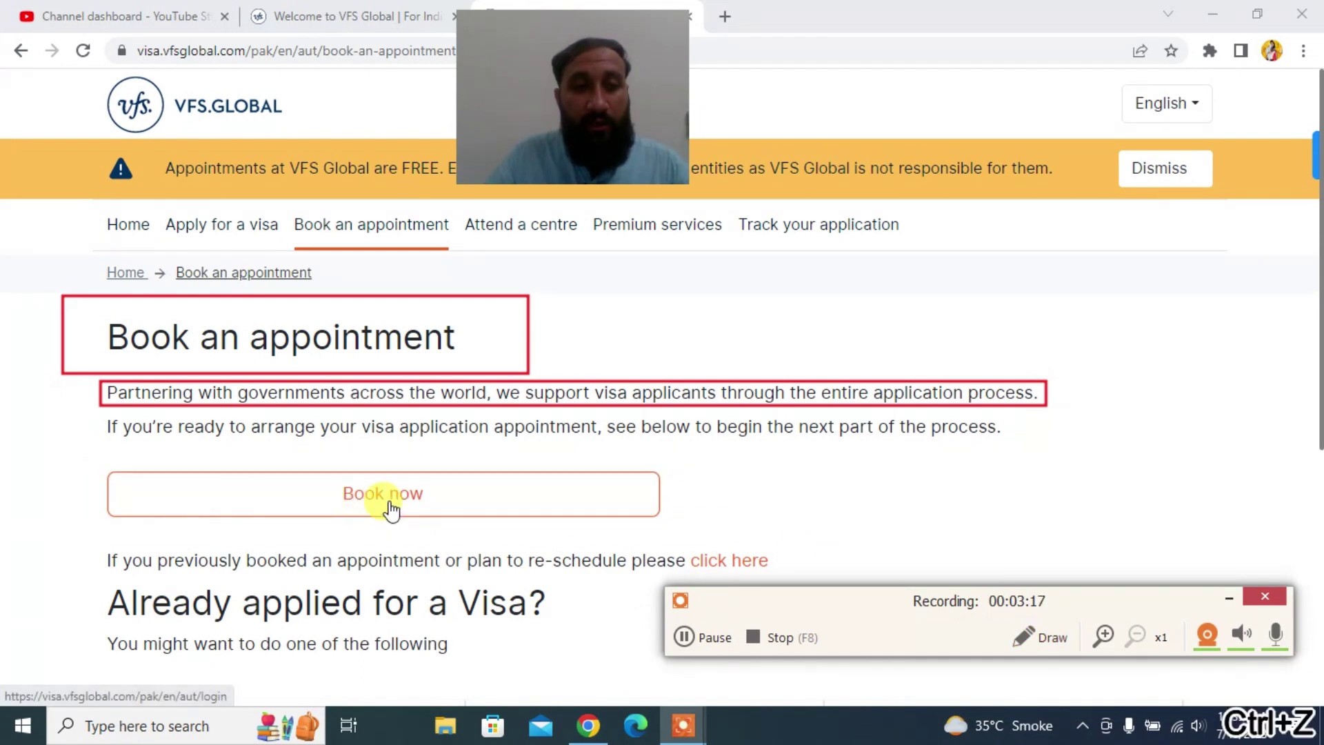
- Reach the sign-in page via Book now, then follow 'I don't have an account' to registration
click(391, 509)
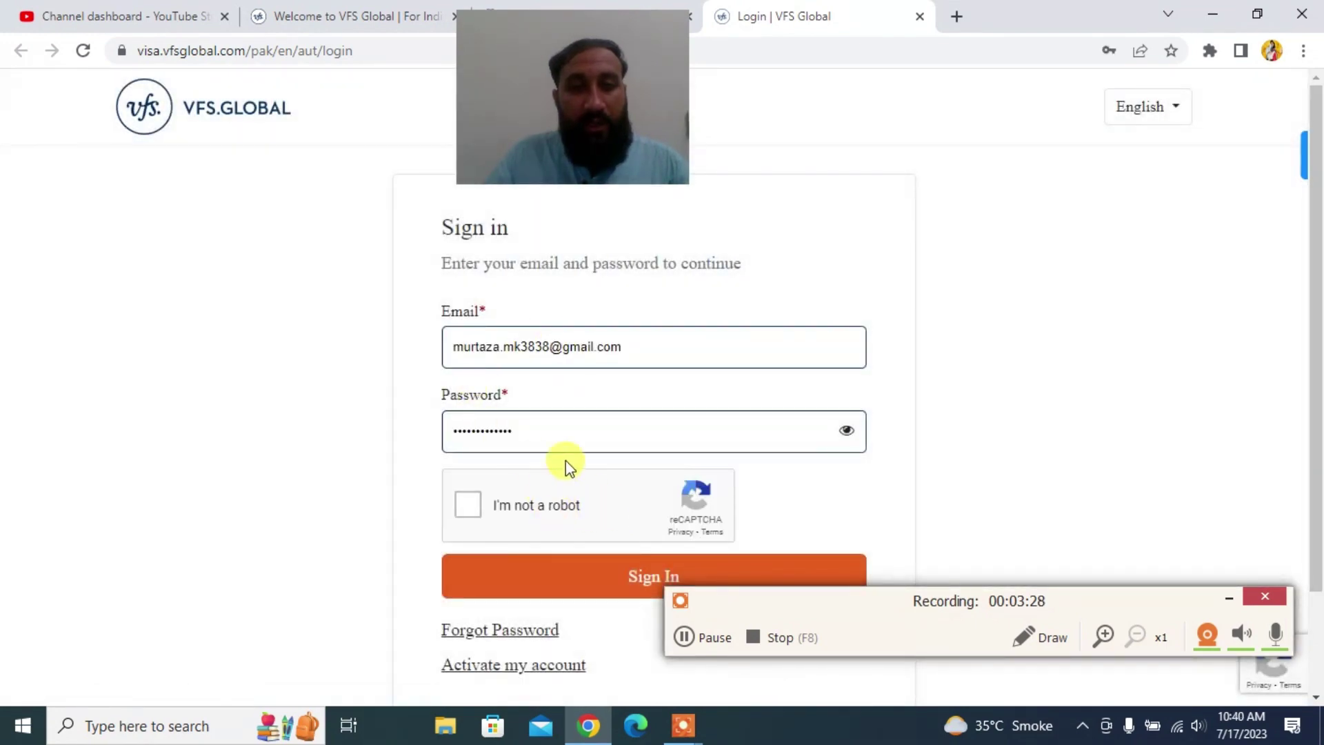
scroll(586, 476, down, 2)
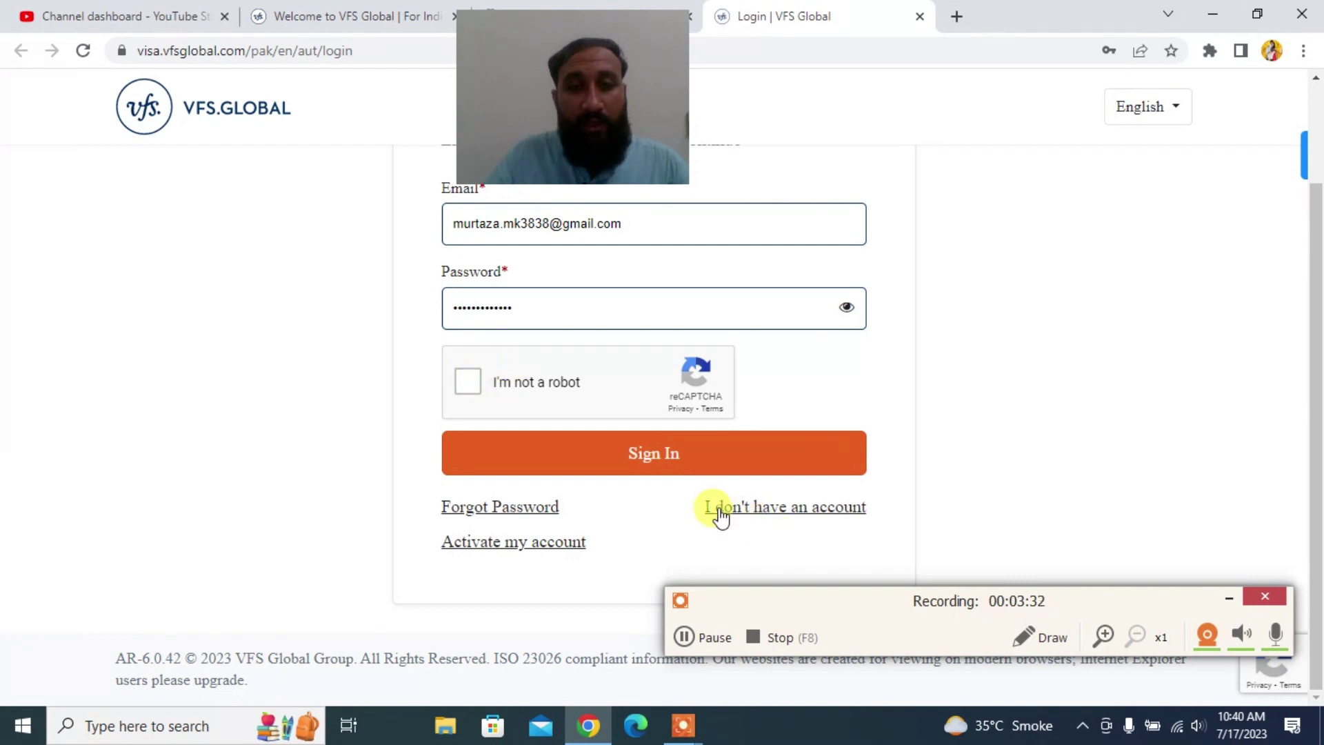
click(1023, 633)
drag(688, 487, 917, 548)
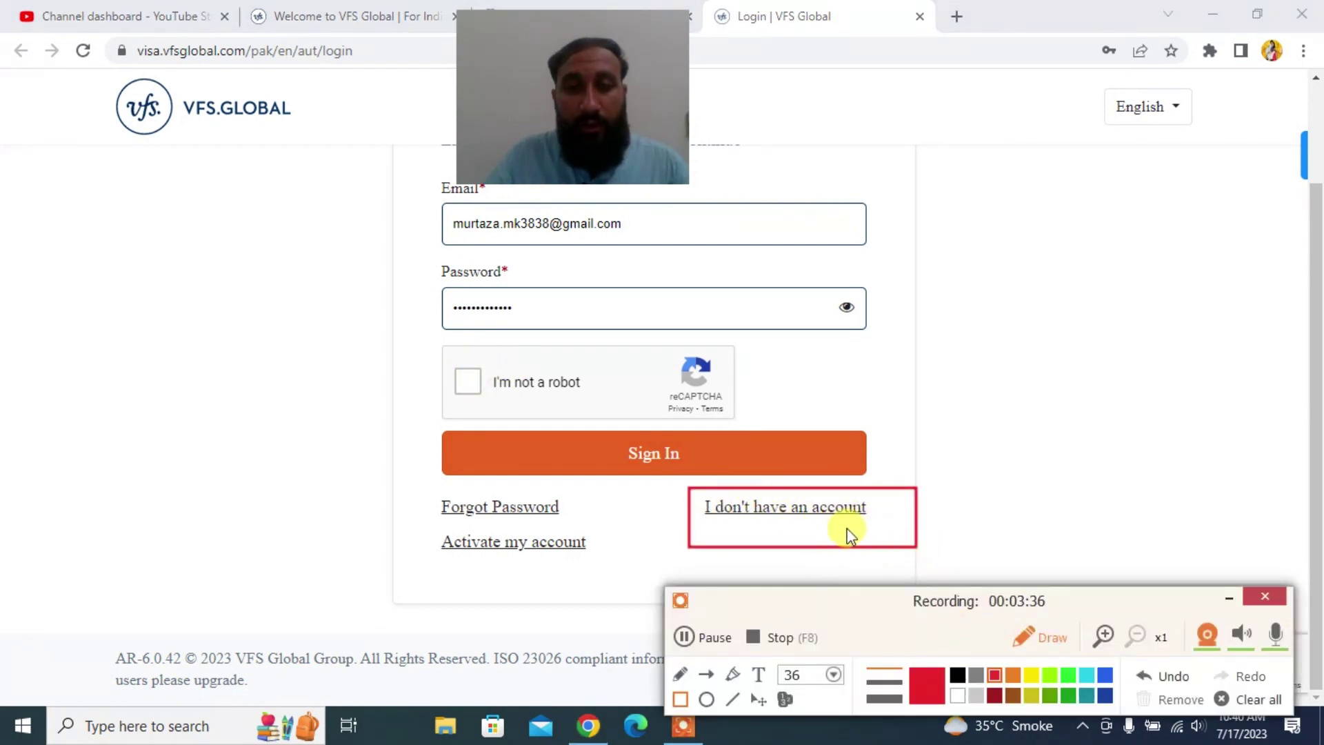
key(ctrl+z)
click(784, 509)
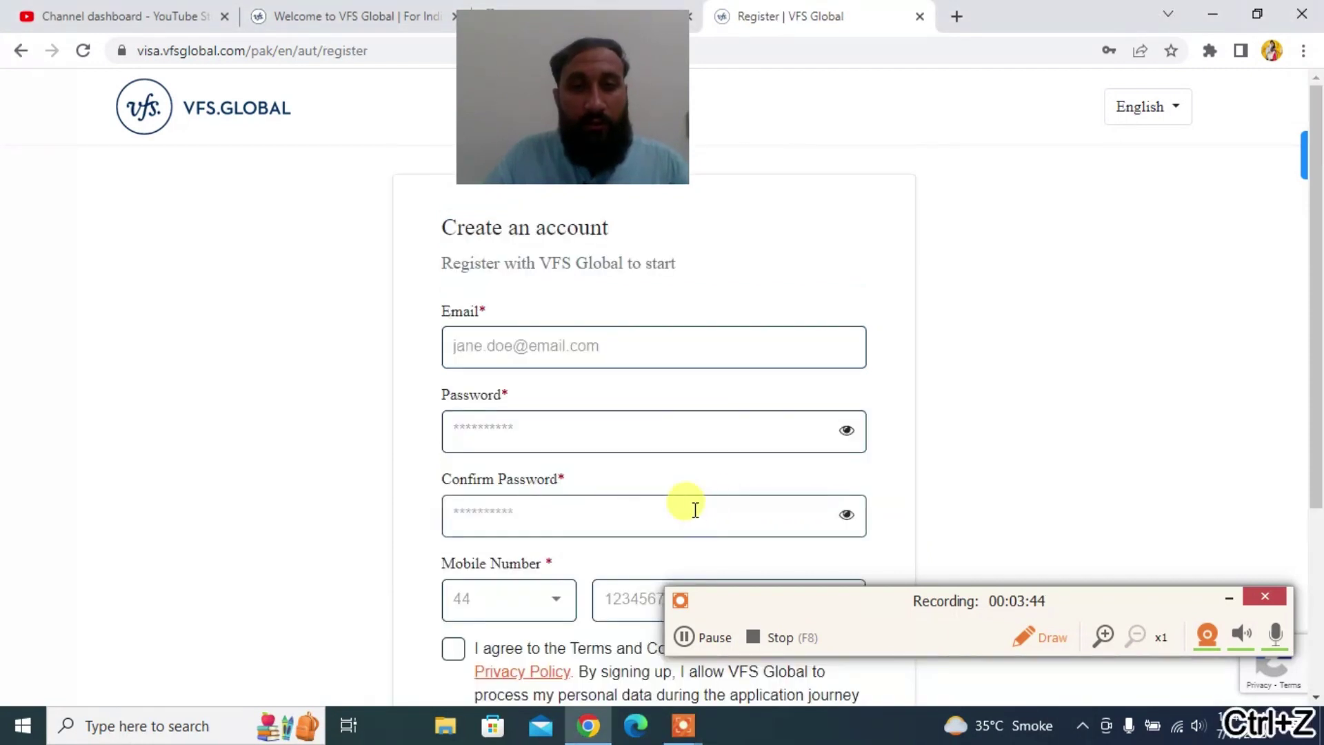
- Box the Email, Password, Confirm Password and Mobile Number fields in red, then undo
click(1049, 627)
mouse_move(383, 295)
mouse_down()
mouse_move(745, 393)
mouse_move(843, 391)
mouse_up()
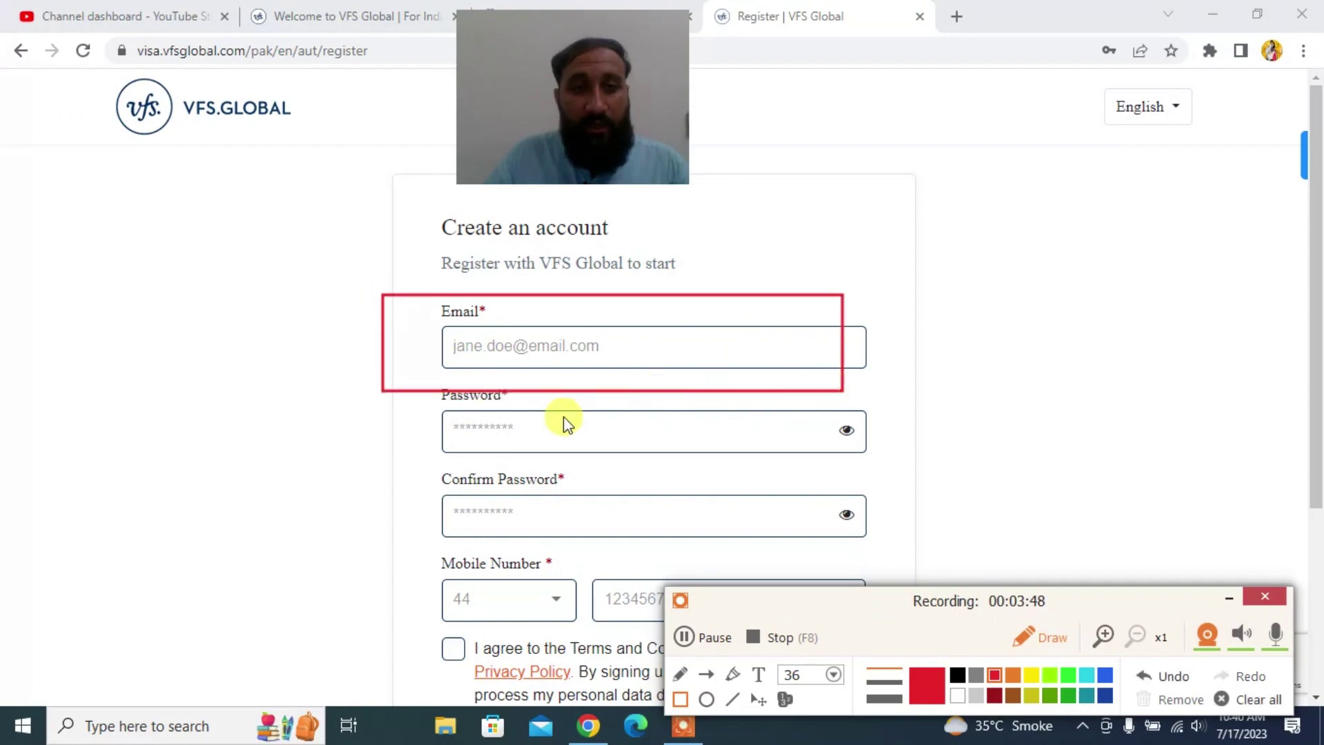
mouse_move(381, 409)
mouse_down()
mouse_move(875, 482)
mouse_move(875, 455)
mouse_up()
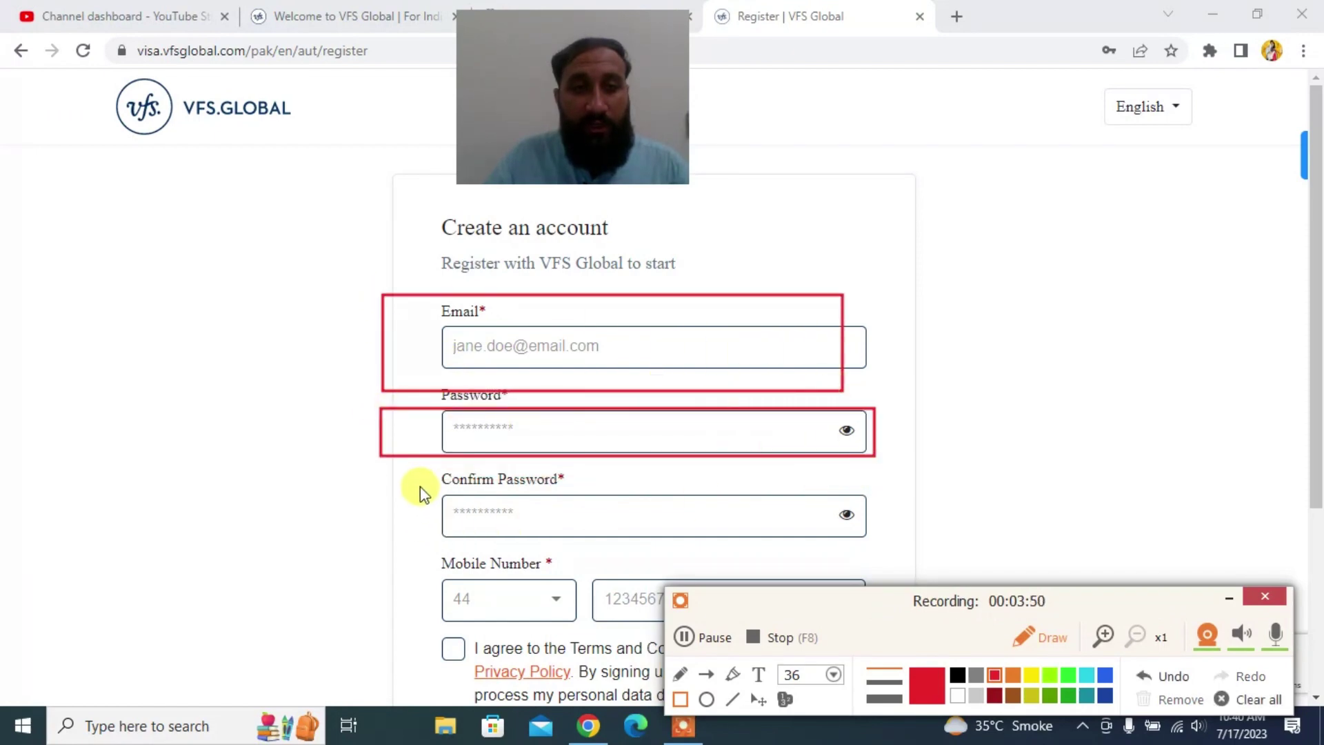
drag(417, 484, 945, 528)
drag(398, 554, 605, 608)
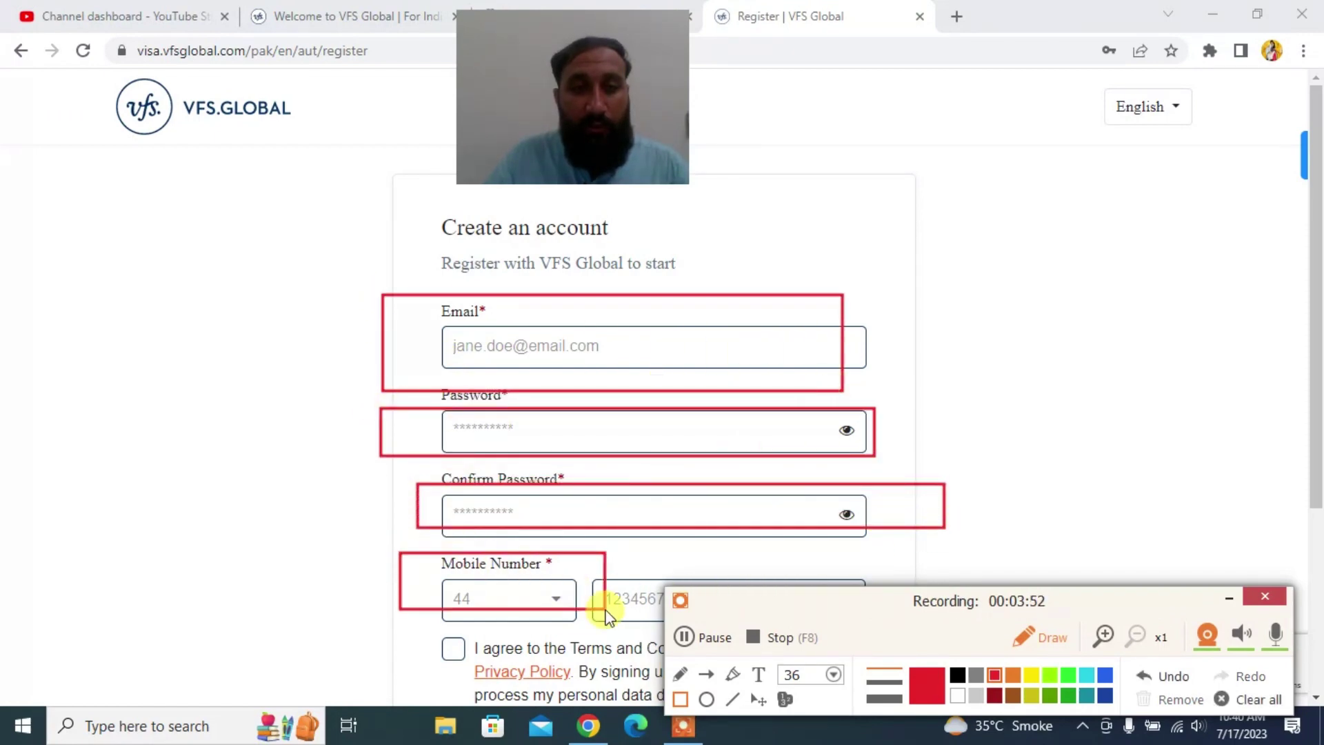
click(1034, 638)
key(ctrl+z)
key(ctrl+z)
key(ctrl+z)
key(ctrl+z)
key(ctrl+z)
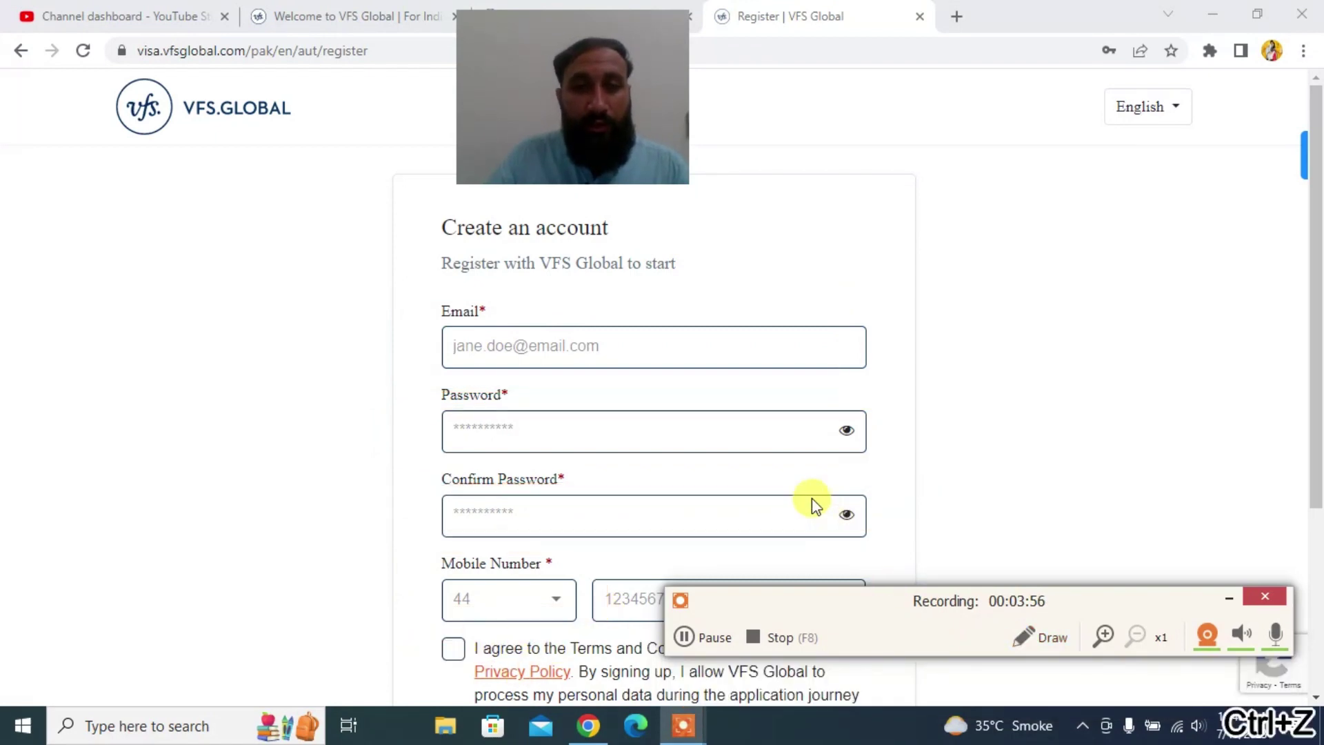
- Go back to the sign-in page through the 'click here' login link
scroll(813, 501, down, 2)
scroll(771, 423, down, 2)
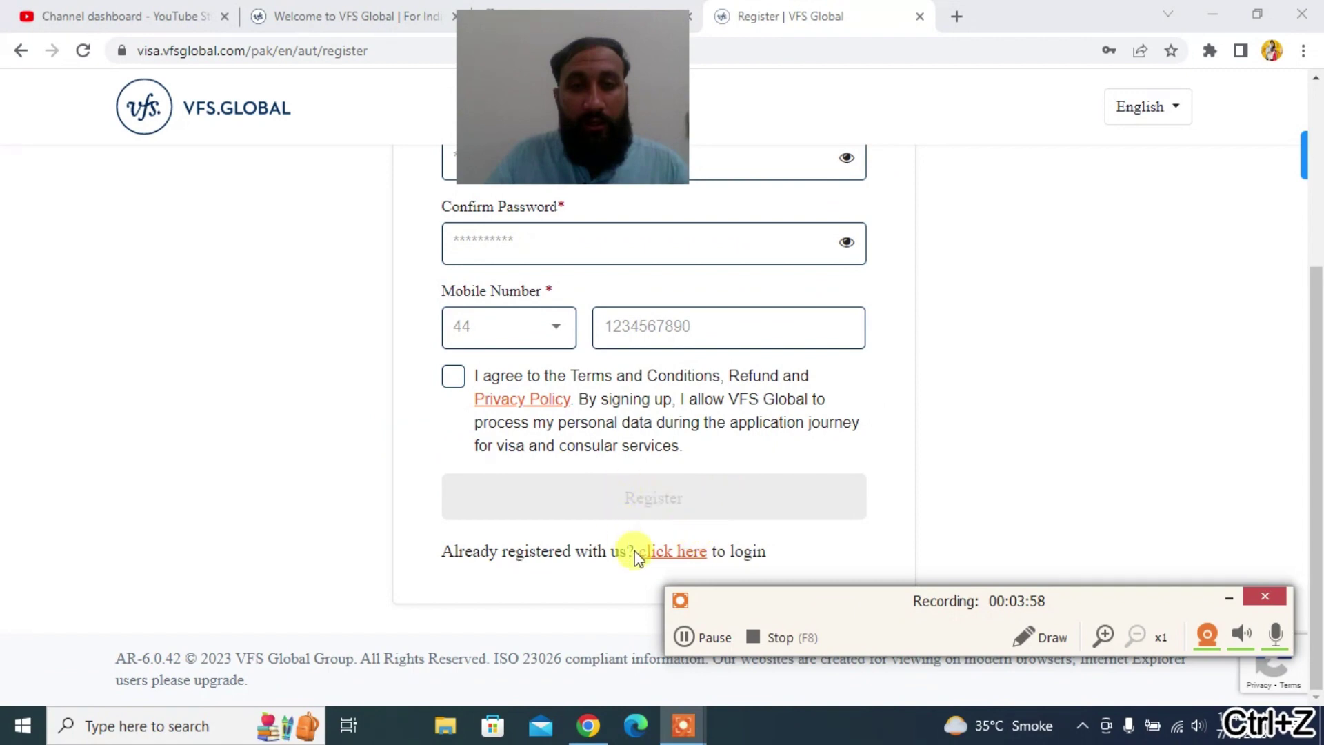
click(16, 52)
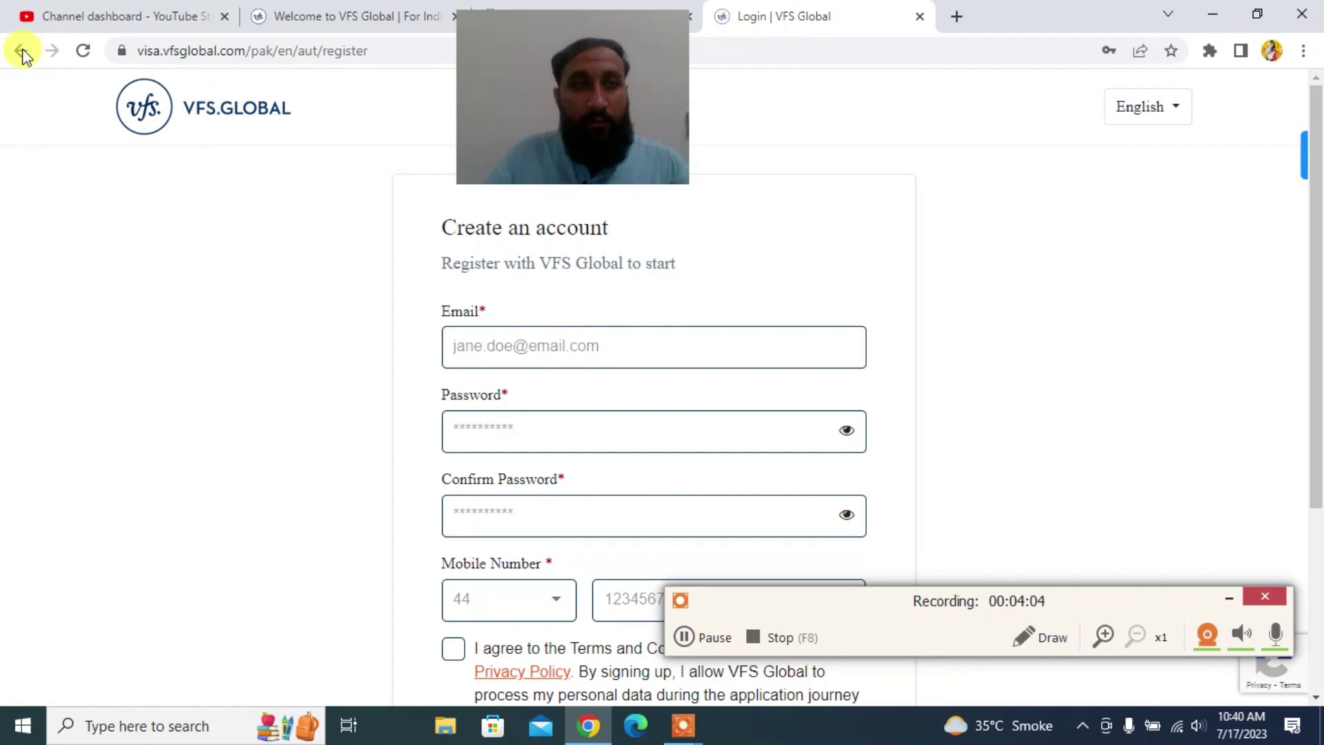
scroll(665, 463, down, 3)
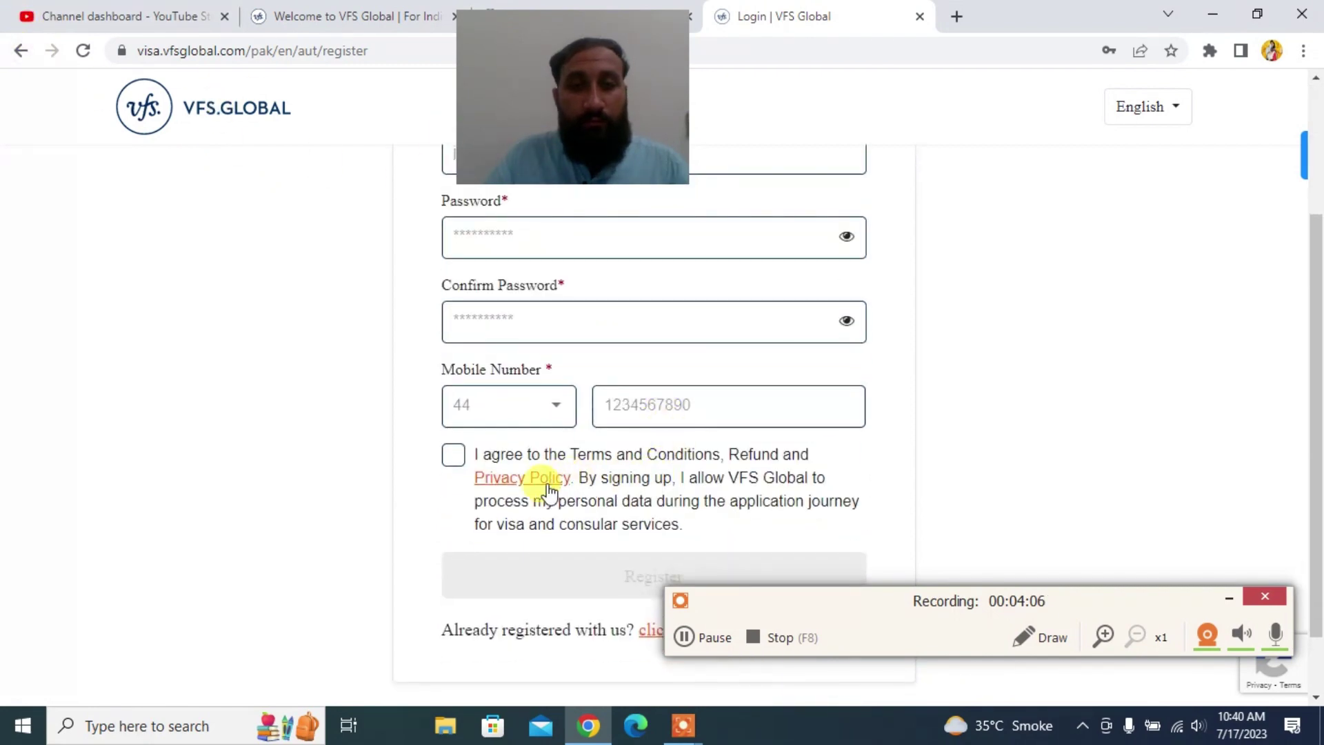
scroll(562, 488, down, 1)
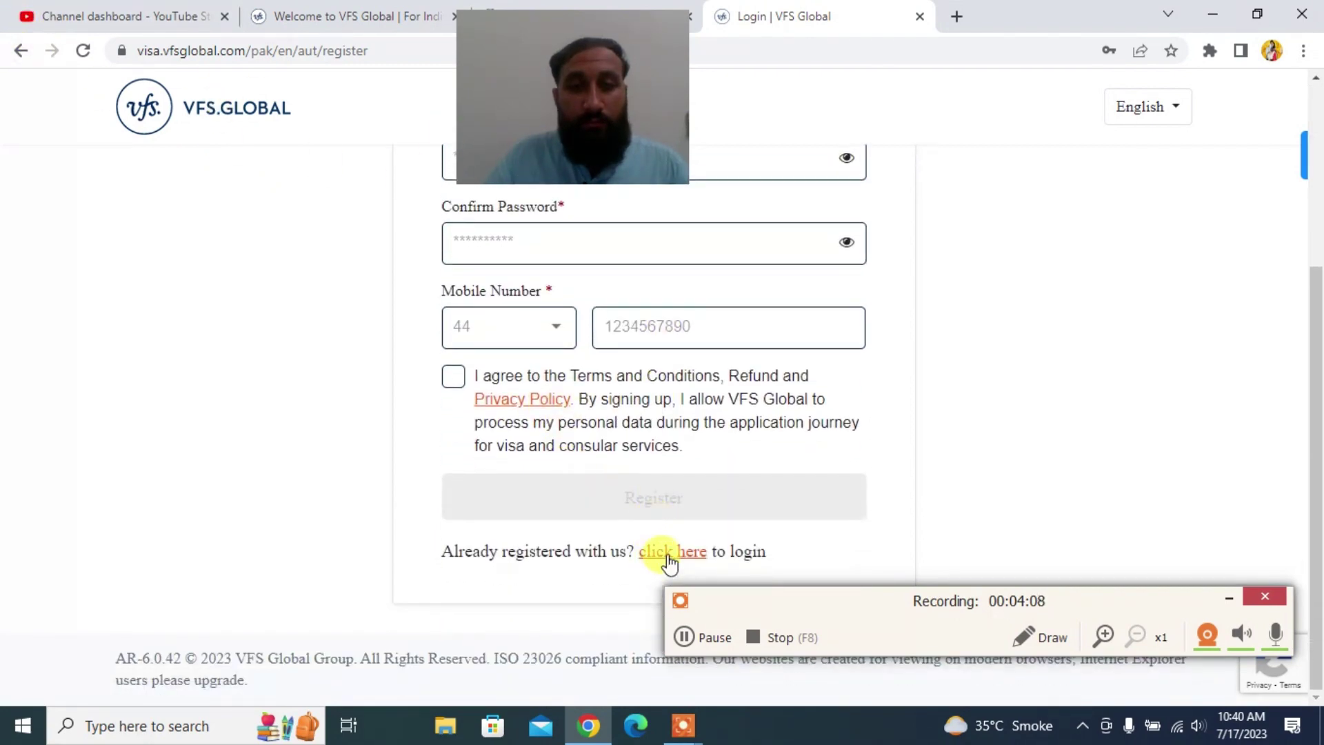
click(669, 556)
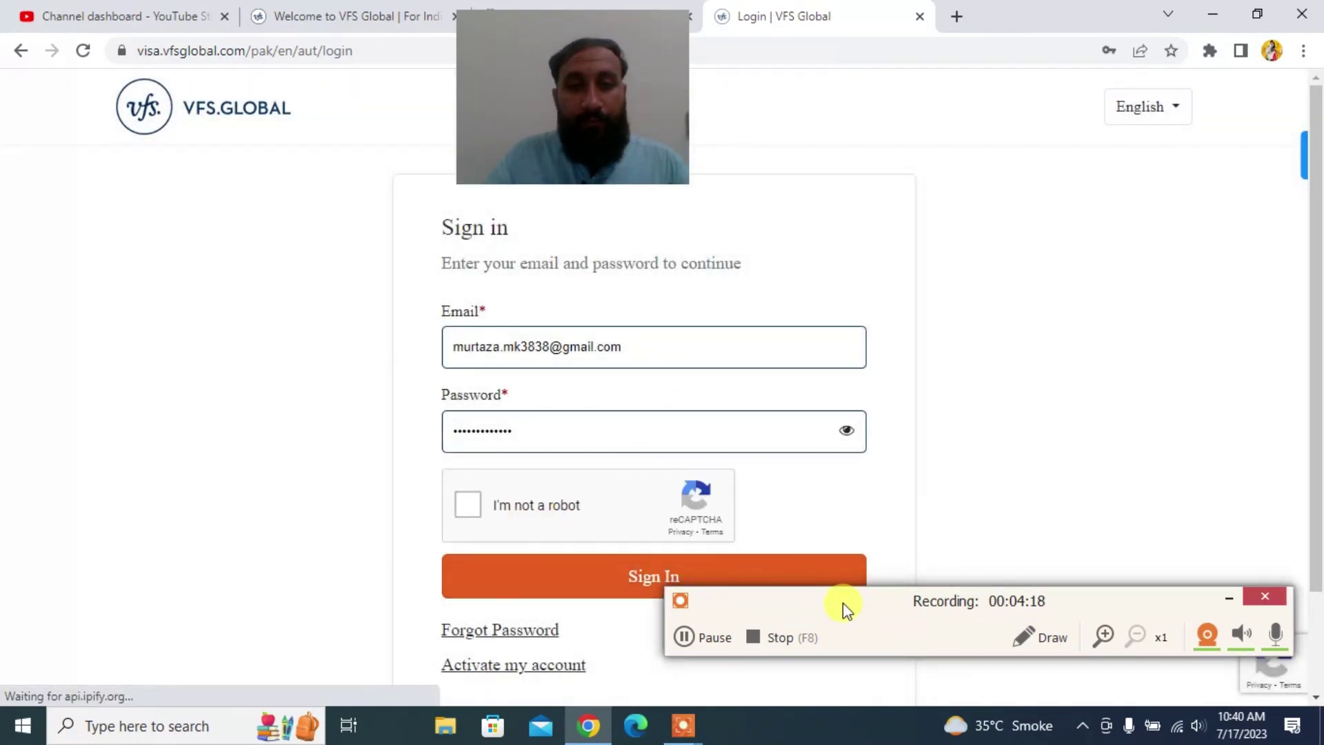
- Start the I'm not a robot check, tick all six traffic-light tiles and verify
click(470, 506)
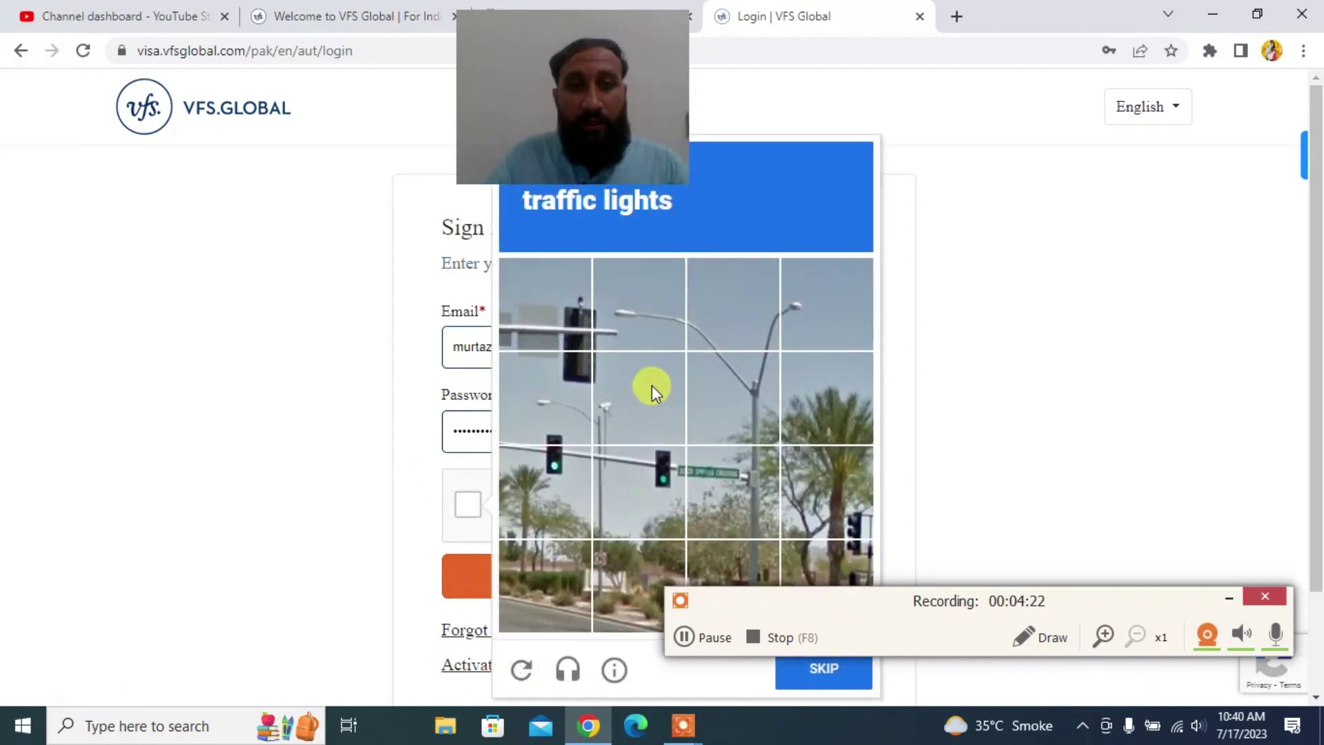
click(612, 464)
click(545, 455)
click(572, 349)
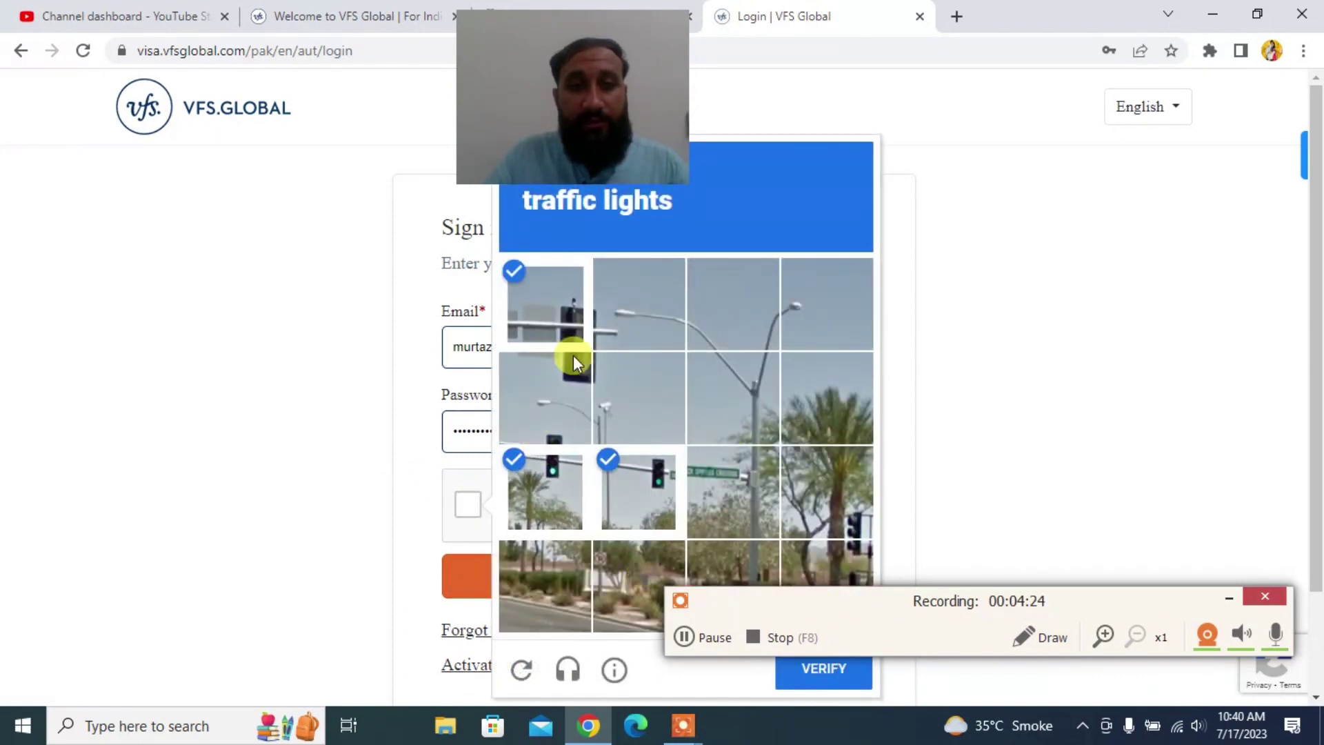
click(552, 399)
click(861, 528)
click(853, 562)
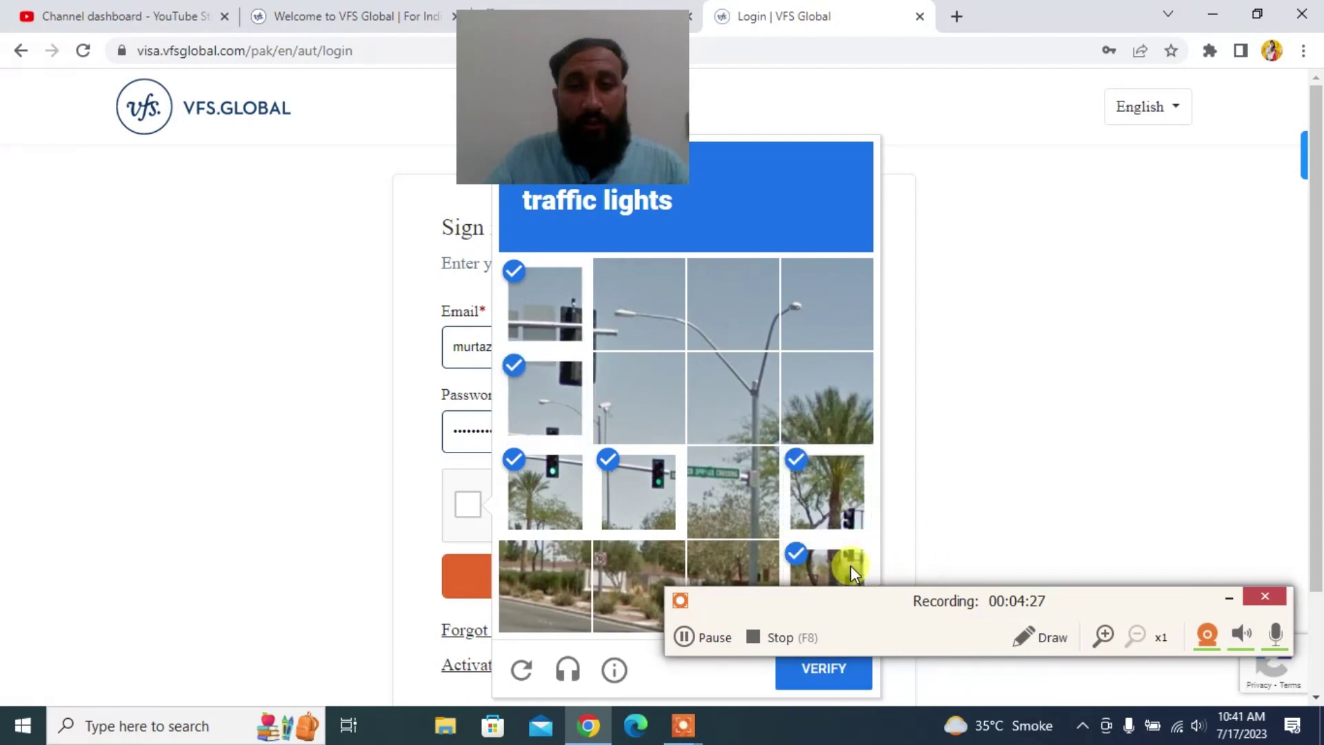
drag(860, 630, 1093, 464)
click(829, 666)
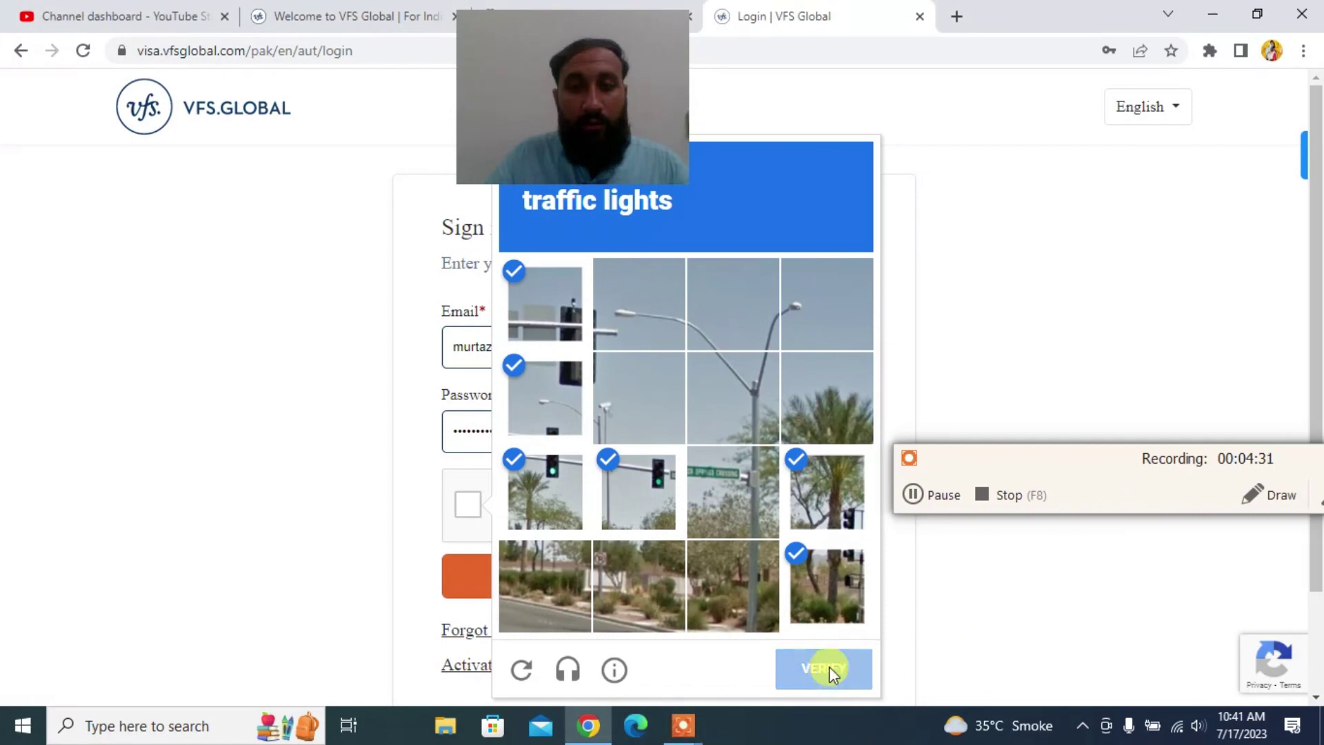
- Sign in and box the Active application(s) tab on the dashboard in red
click(714, 586)
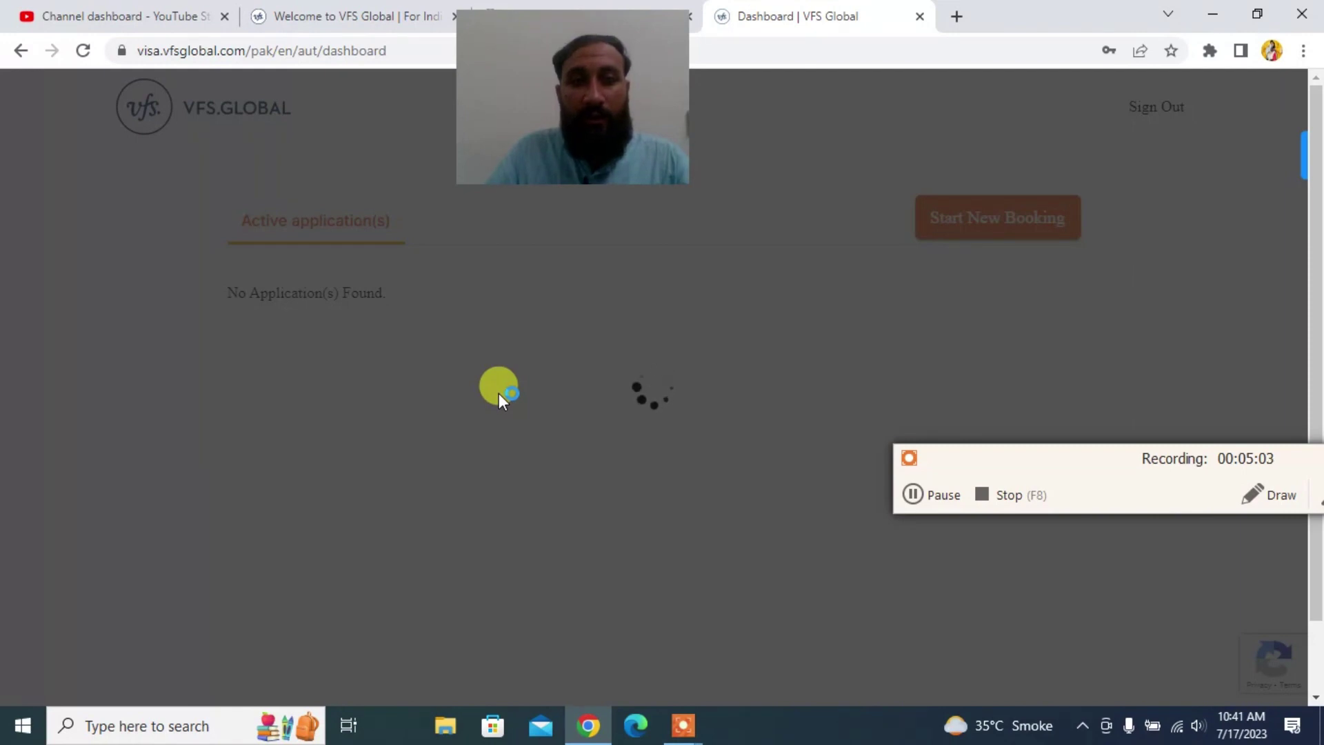
drag(593, 113, 567, 94)
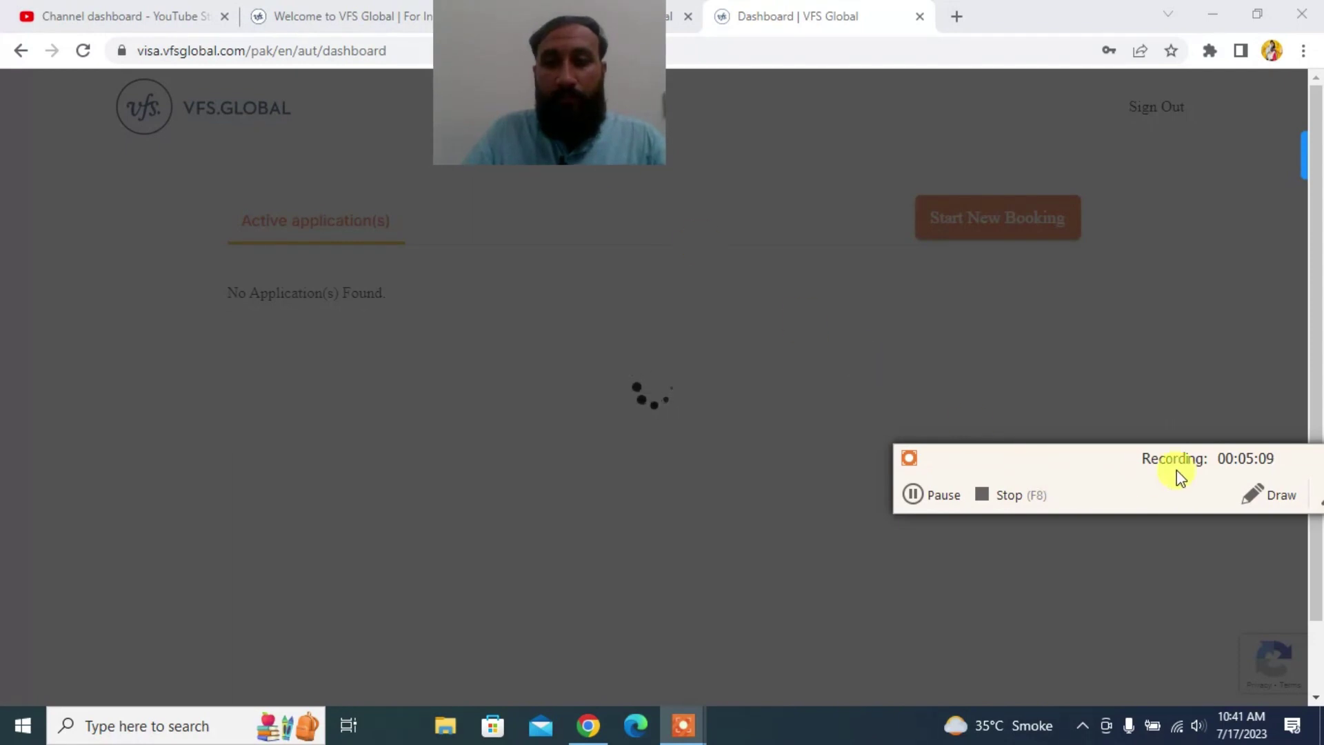
click(1250, 493)
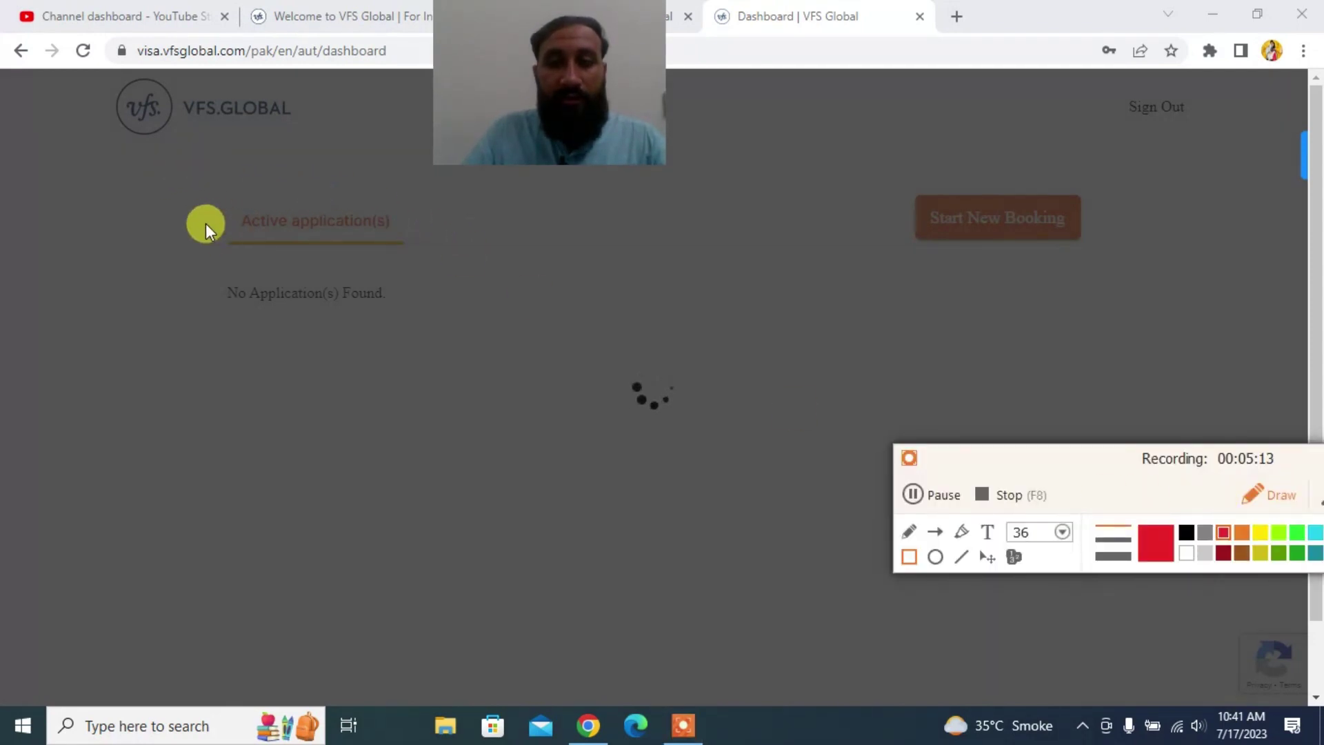
mouse_move(191, 182)
mouse_down()
mouse_move(310, 233)
mouse_move(431, 260)
mouse_up()
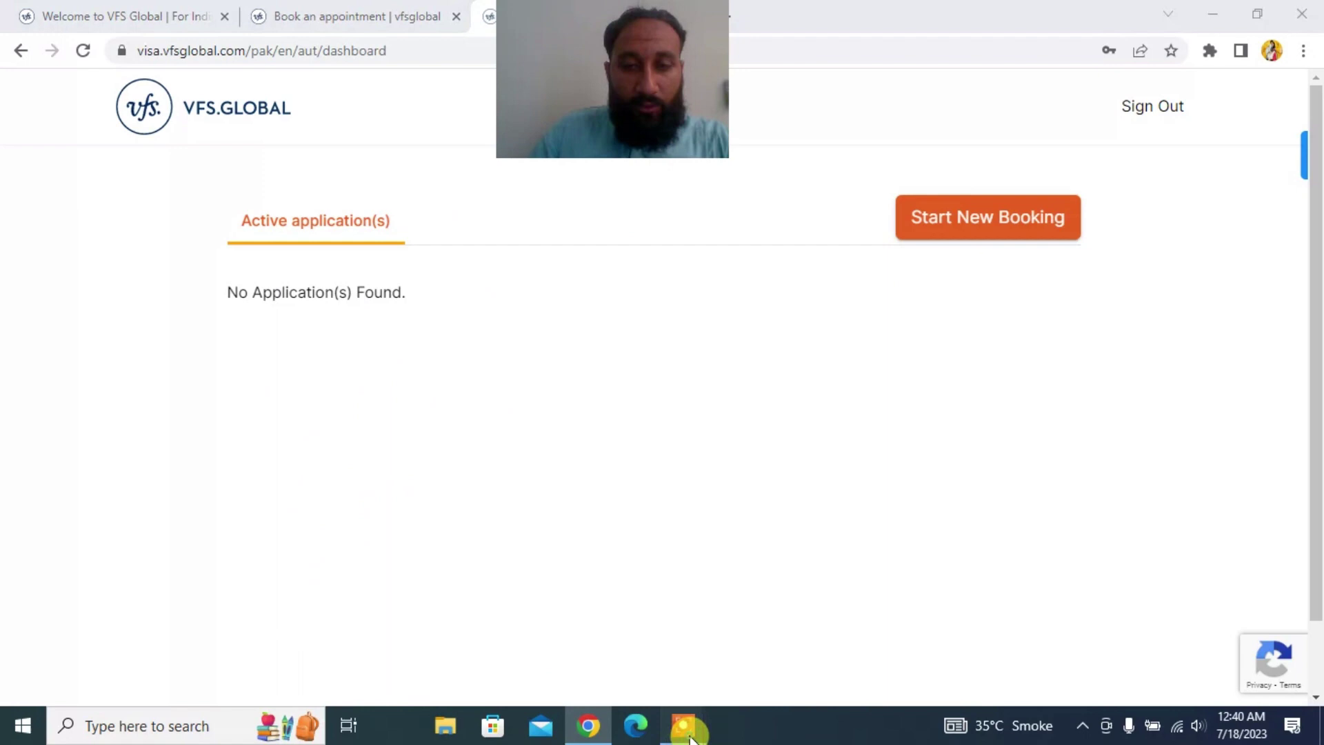
- Draw a red rectangle around Start New Booking
mouse_move(683, 724)
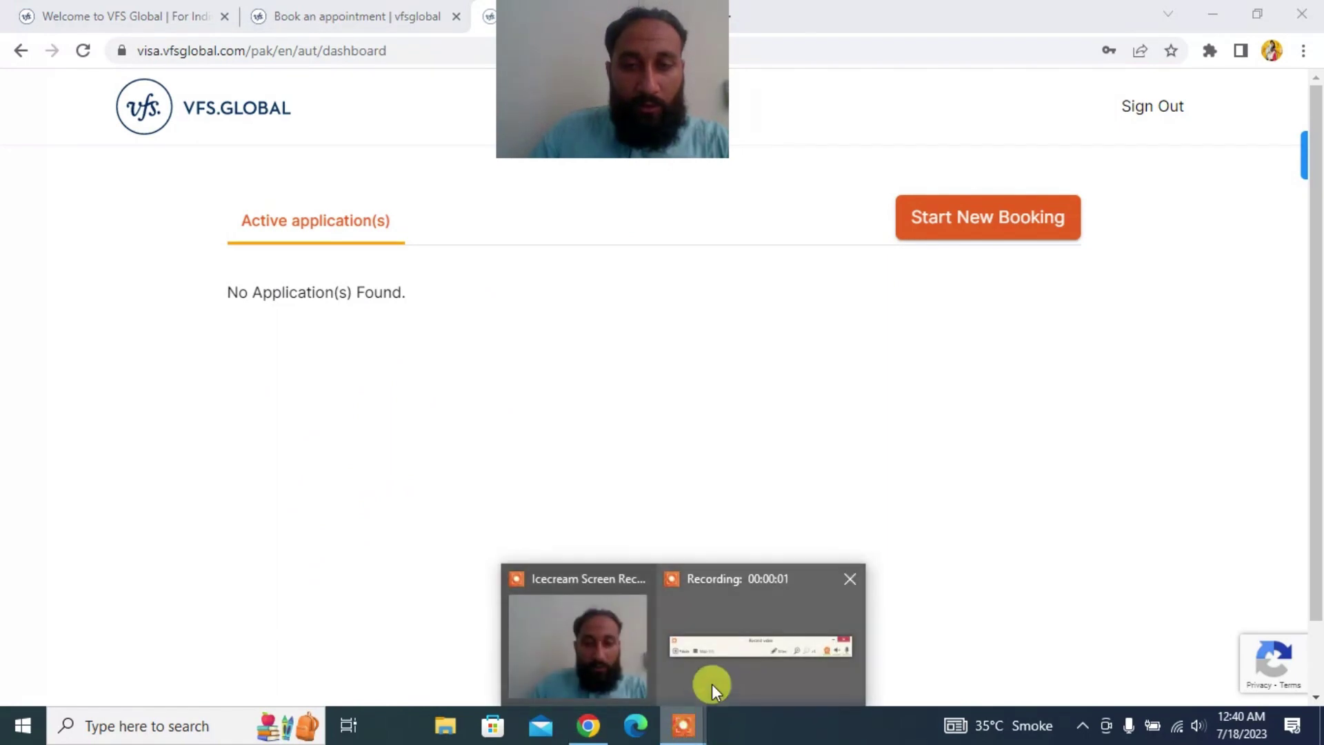
click(759, 662)
click(1048, 696)
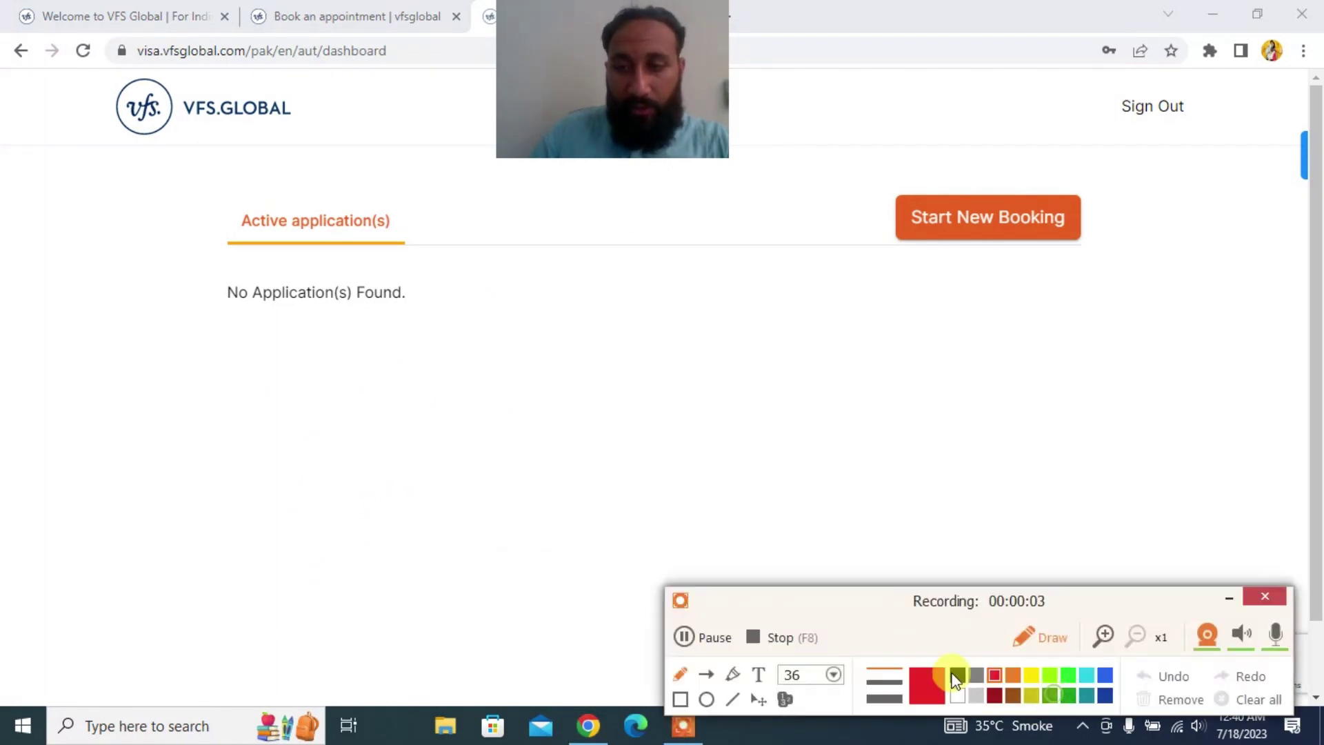
click(680, 699)
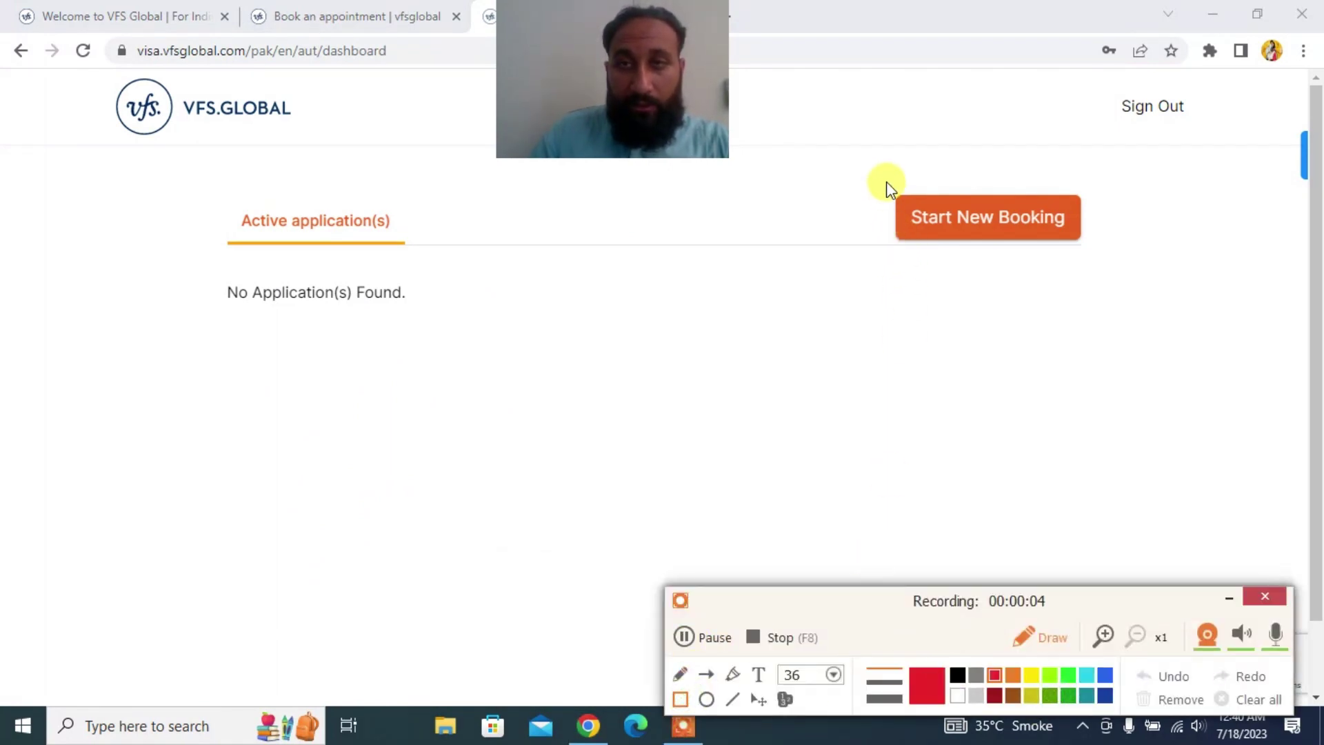
drag(886, 182, 1129, 272)
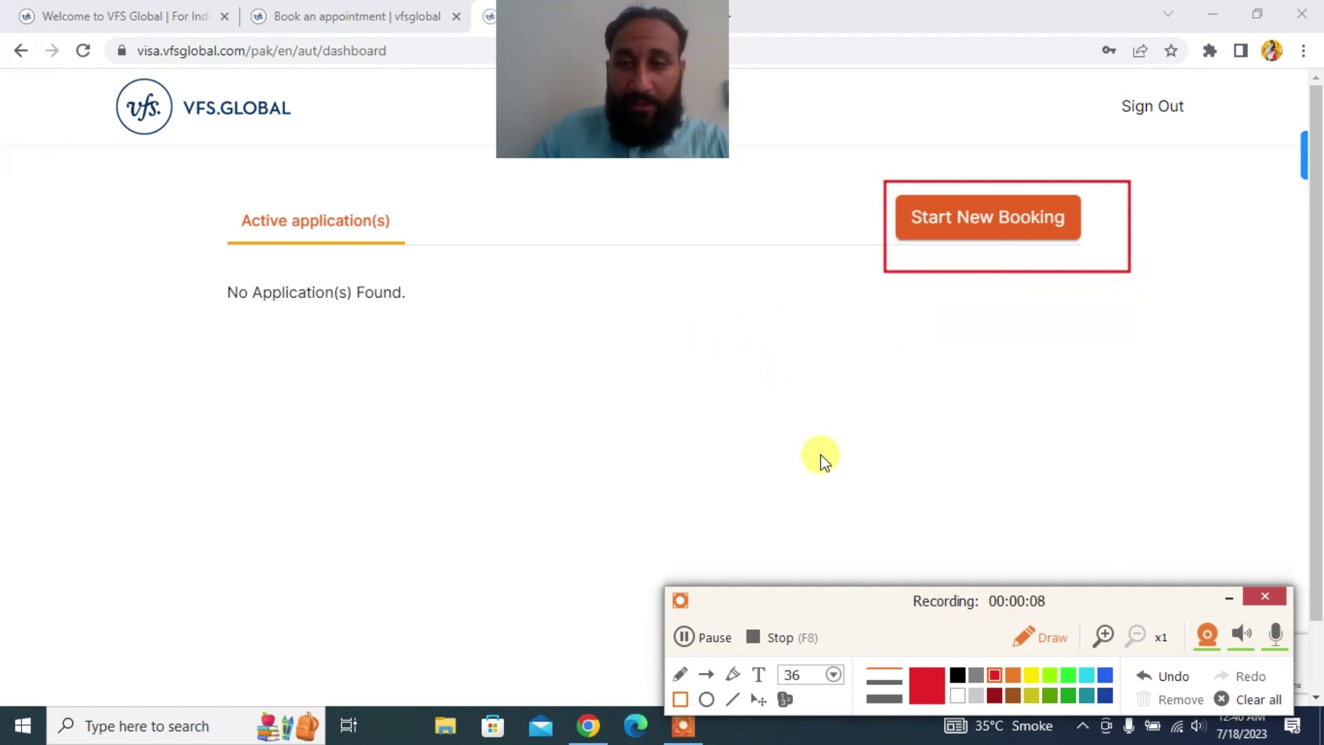
key(Escape)
- Start a new booking and box the Appointment Details heading and intro lines in red
key(ctrl+z)
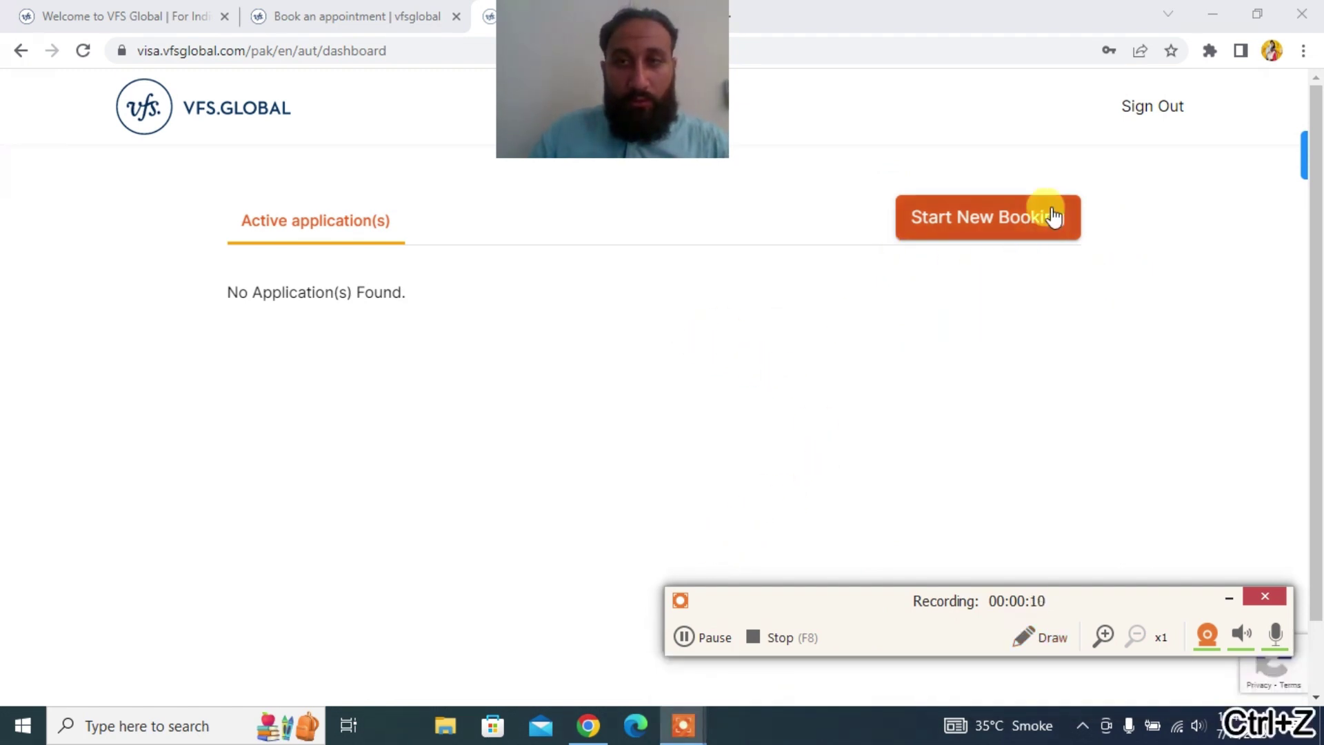
click(987, 226)
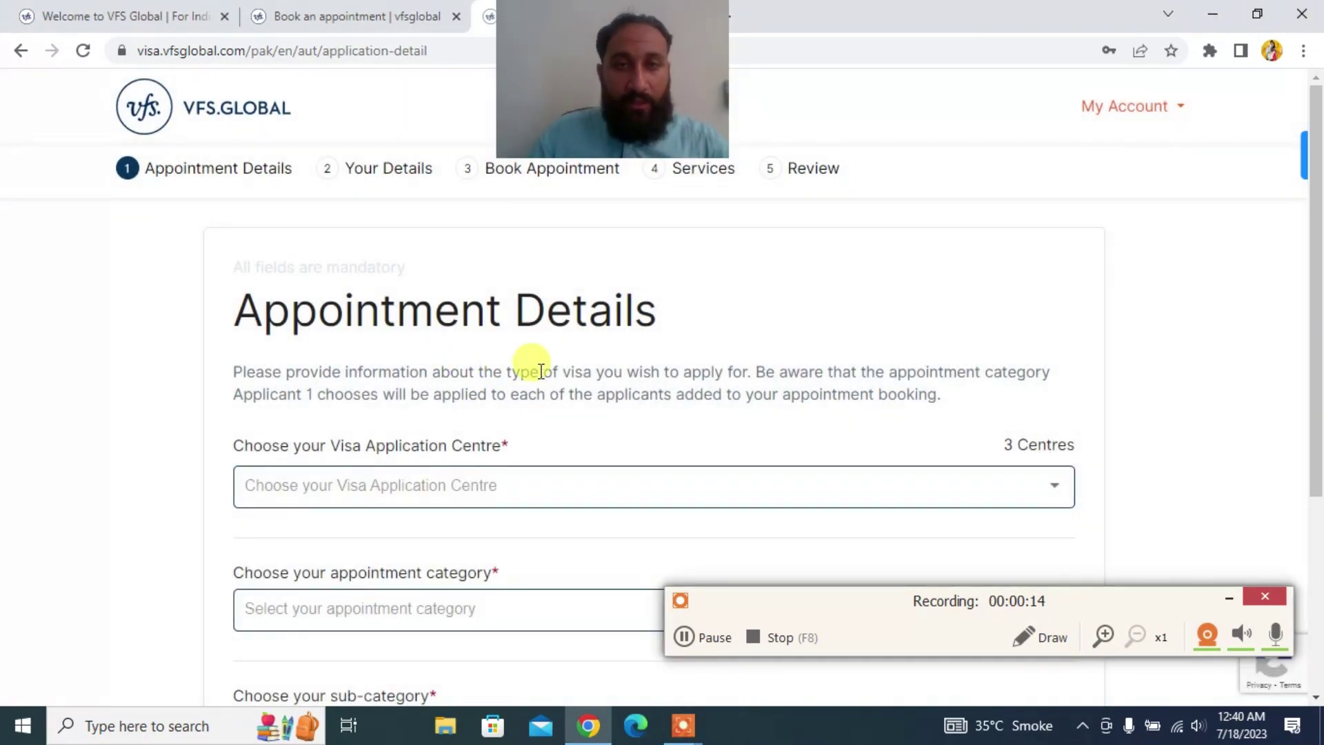
click(1042, 639)
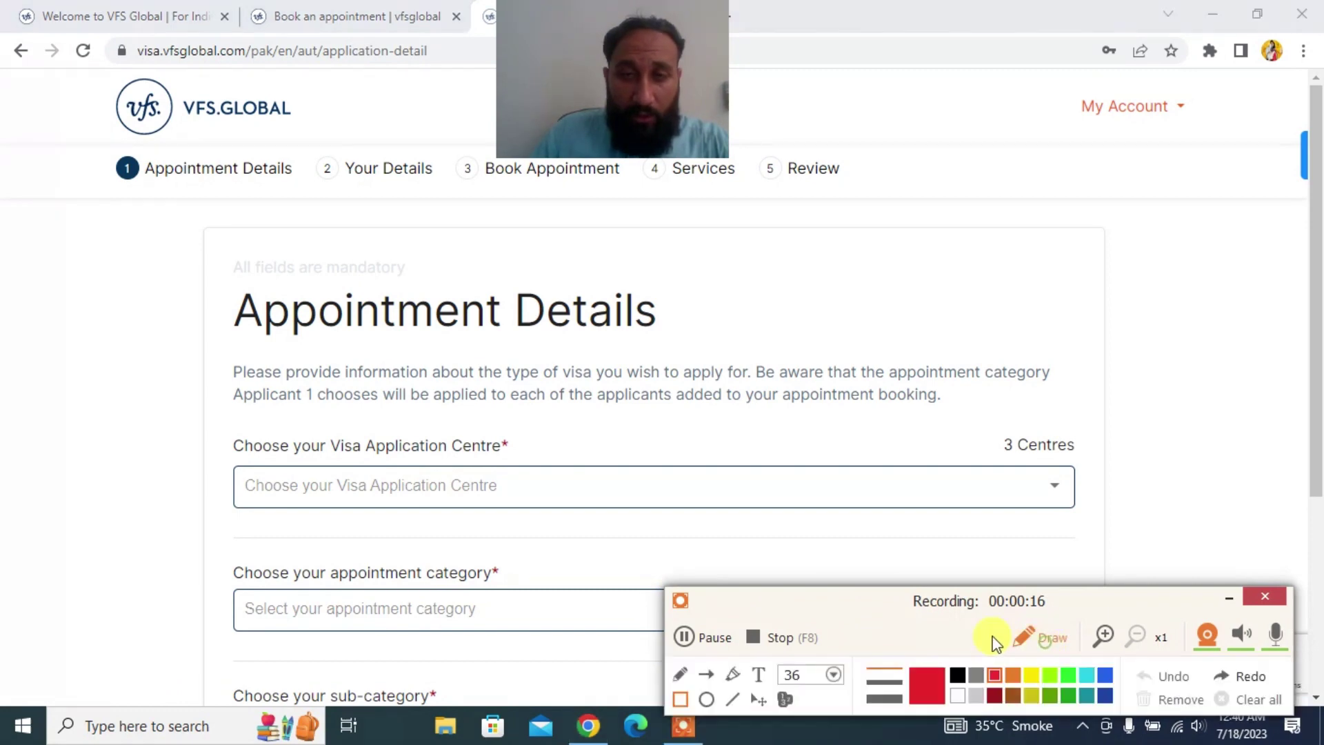
mouse_move(212, 226)
mouse_down()
mouse_move(556, 349)
mouse_move(641, 354)
mouse_move(691, 329)
mouse_up()
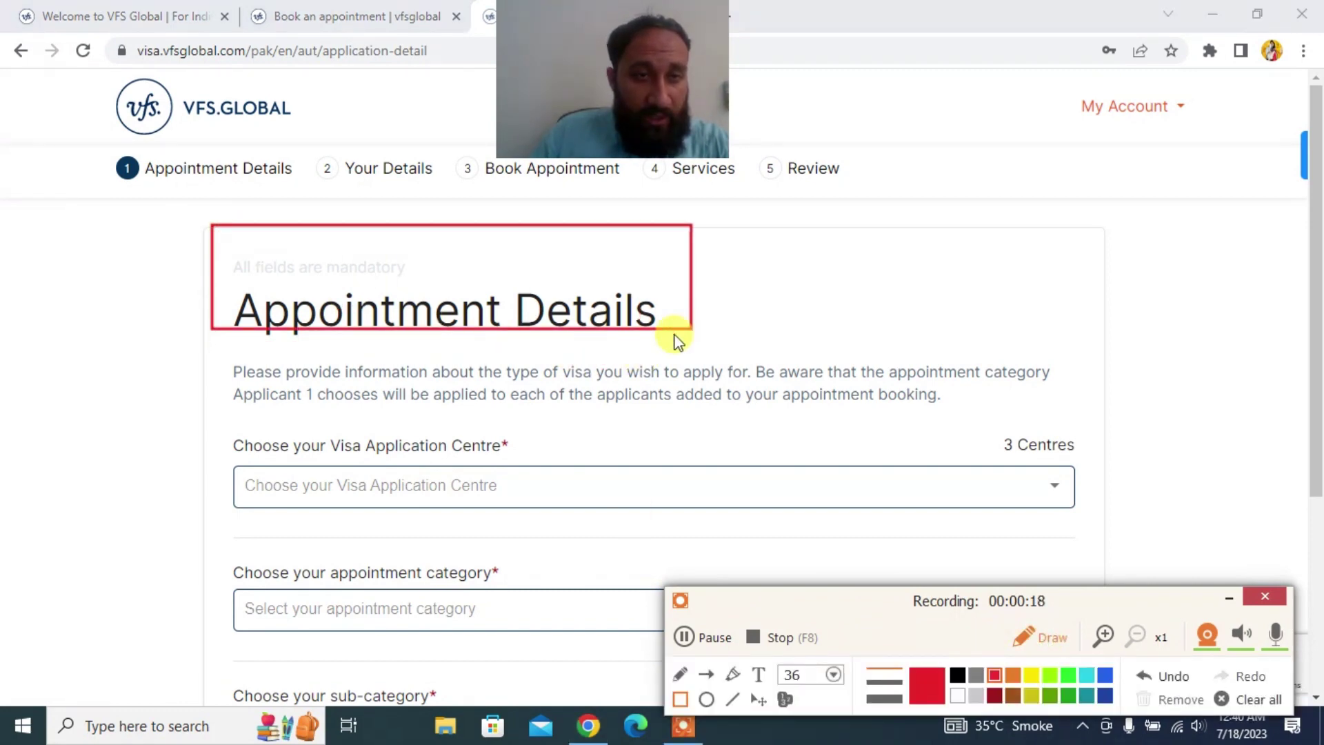
mouse_move(270, 383)
mouse_down()
mouse_move(675, 419)
mouse_move(1053, 414)
mouse_up()
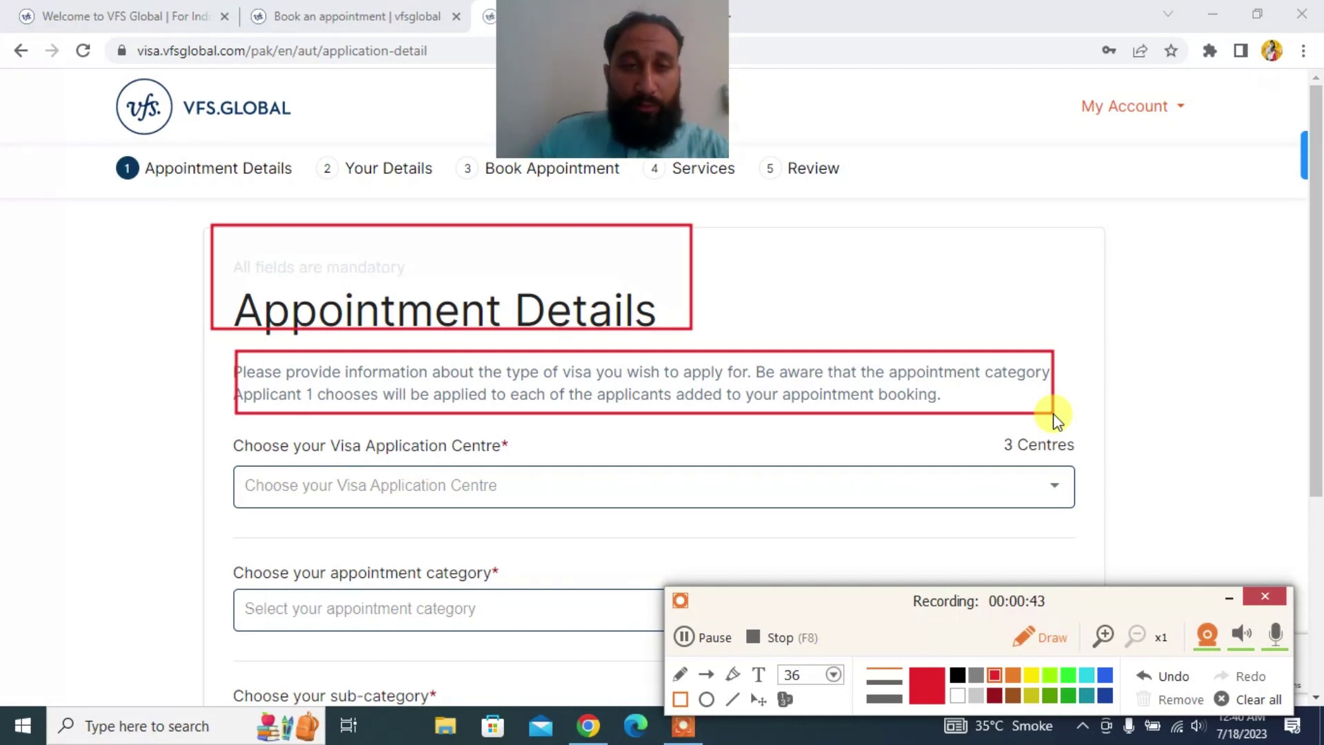
- Box the Visa Application Centre label, then undo all the red boxes
key(Escape)
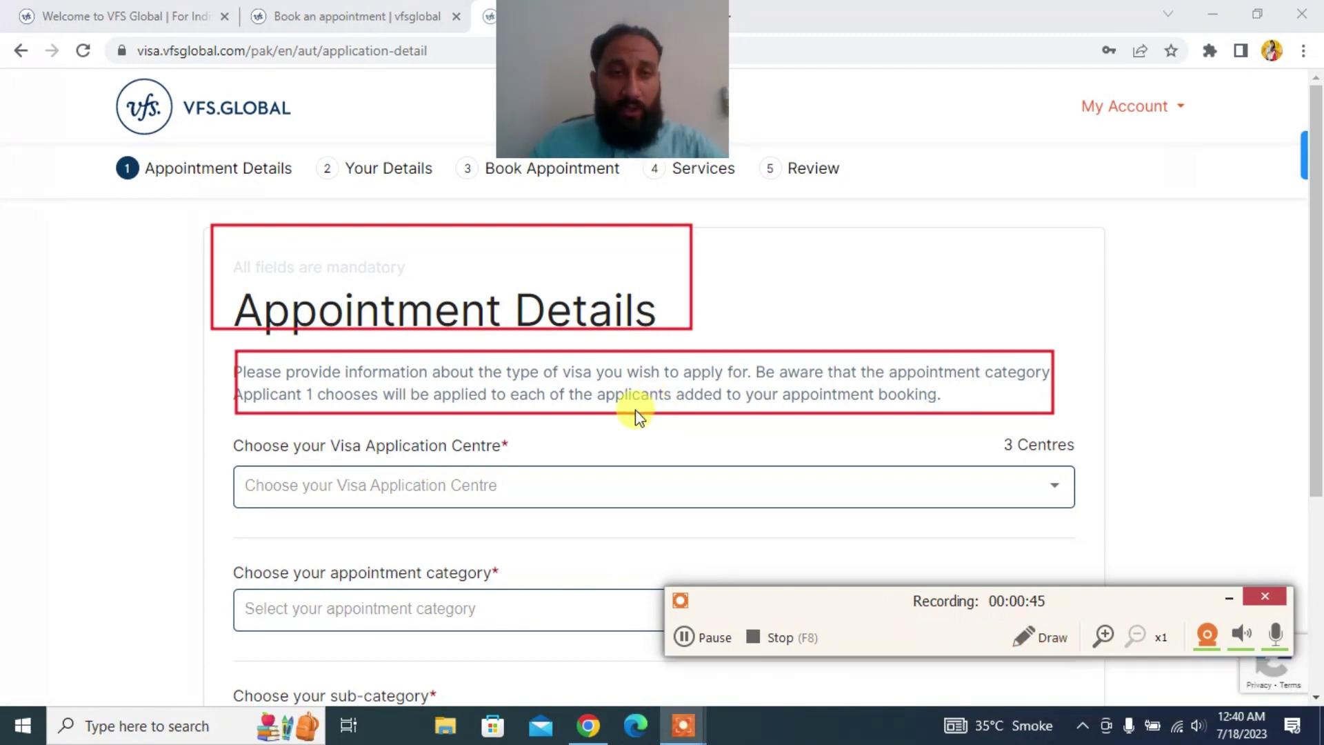
drag(198, 430, 340, 458)
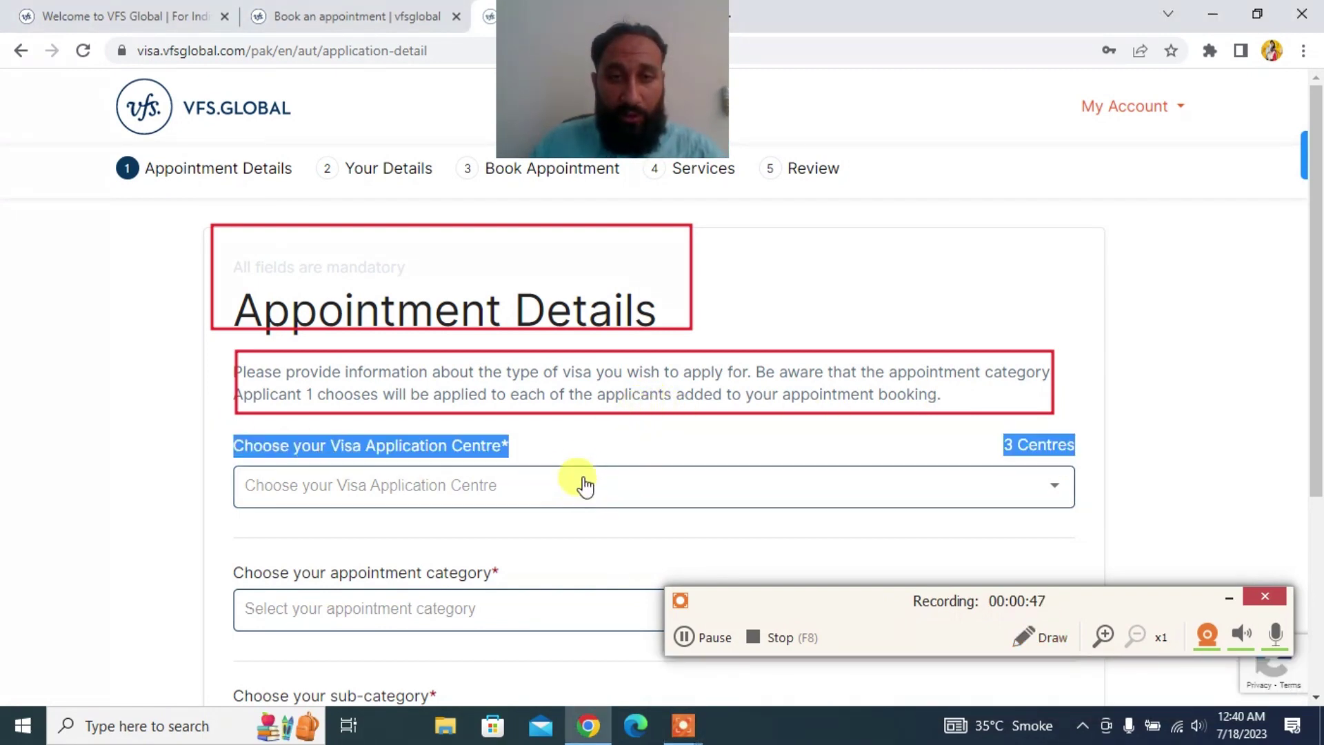
click(1050, 638)
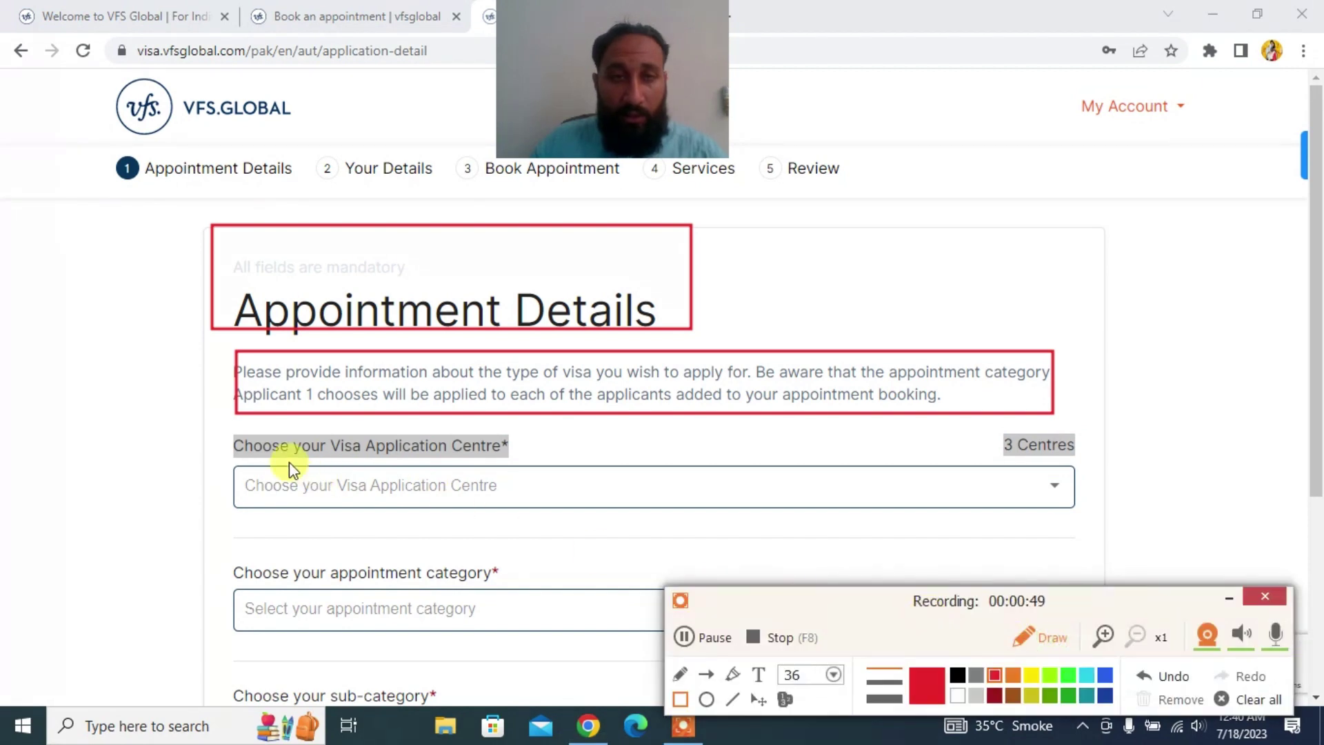
drag(203, 437, 549, 458)
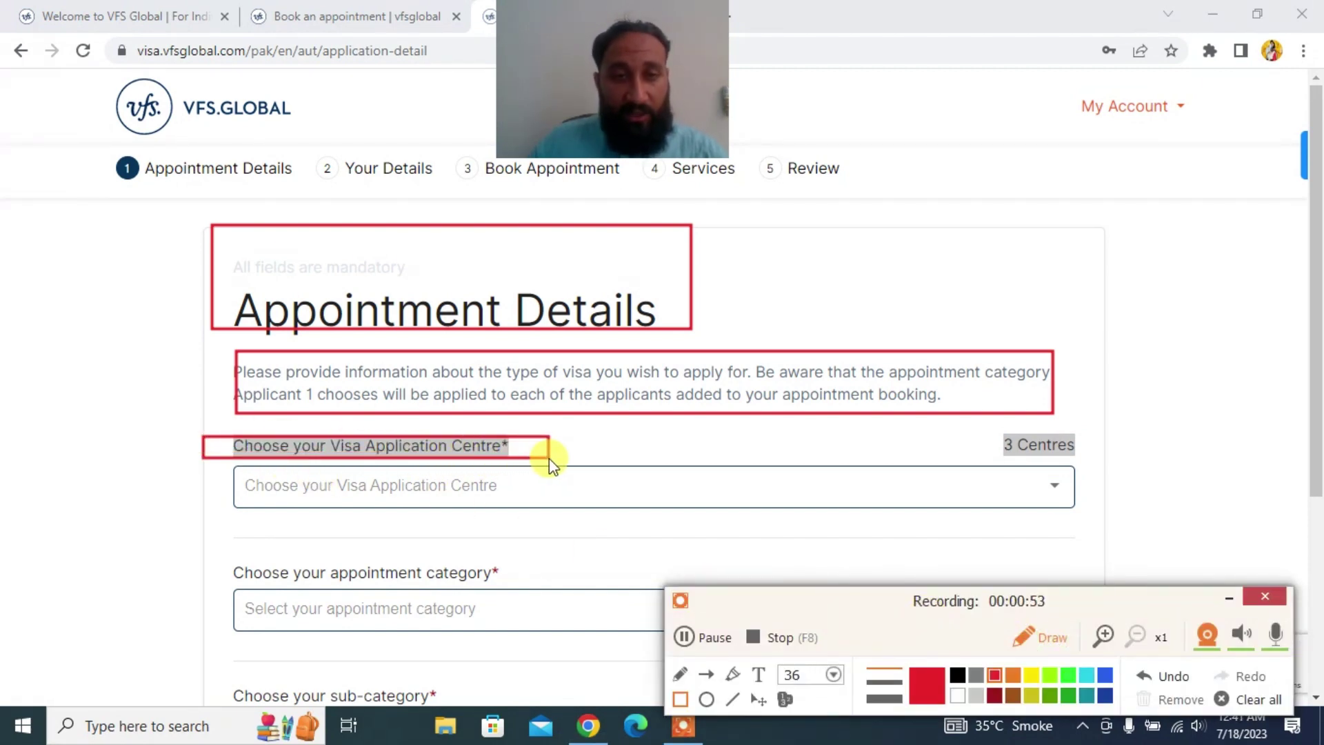
key(ctrl+z)
key(ctrl+z)
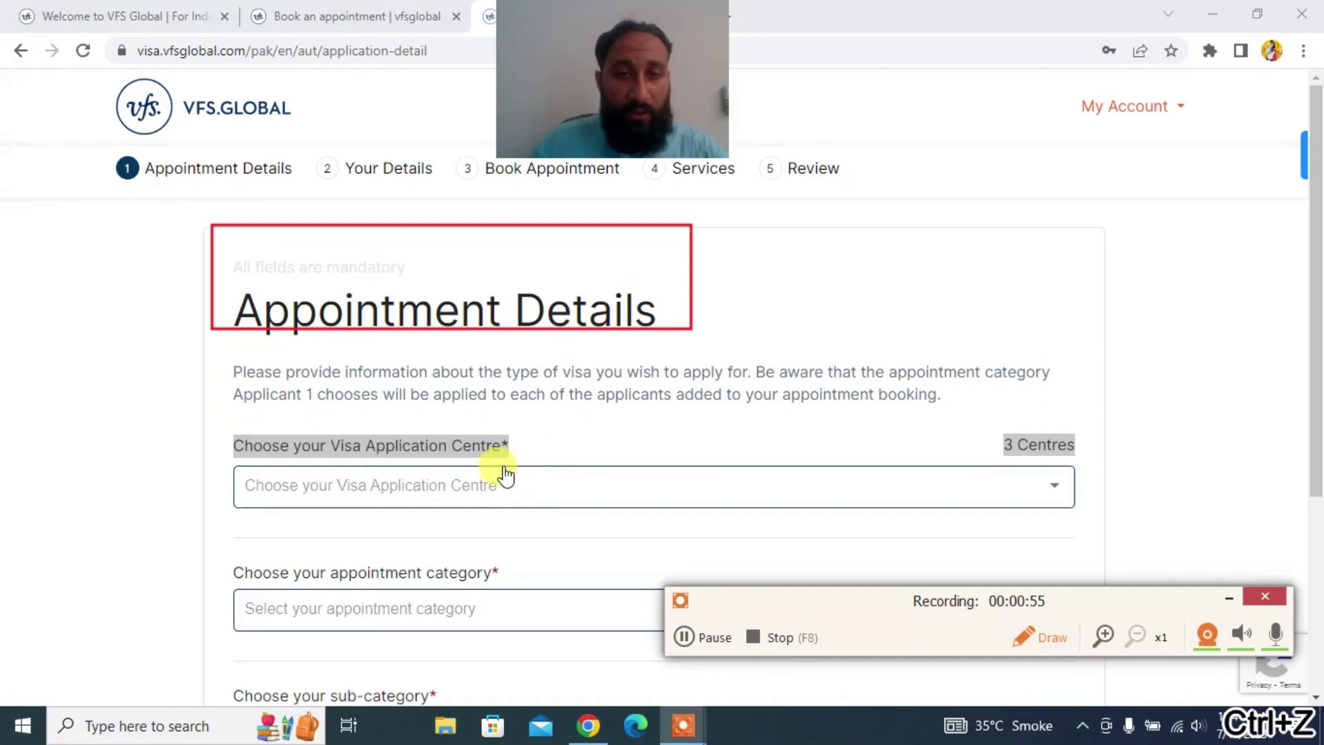
key(ctrl+z)
scroll(506, 475, down, 3)
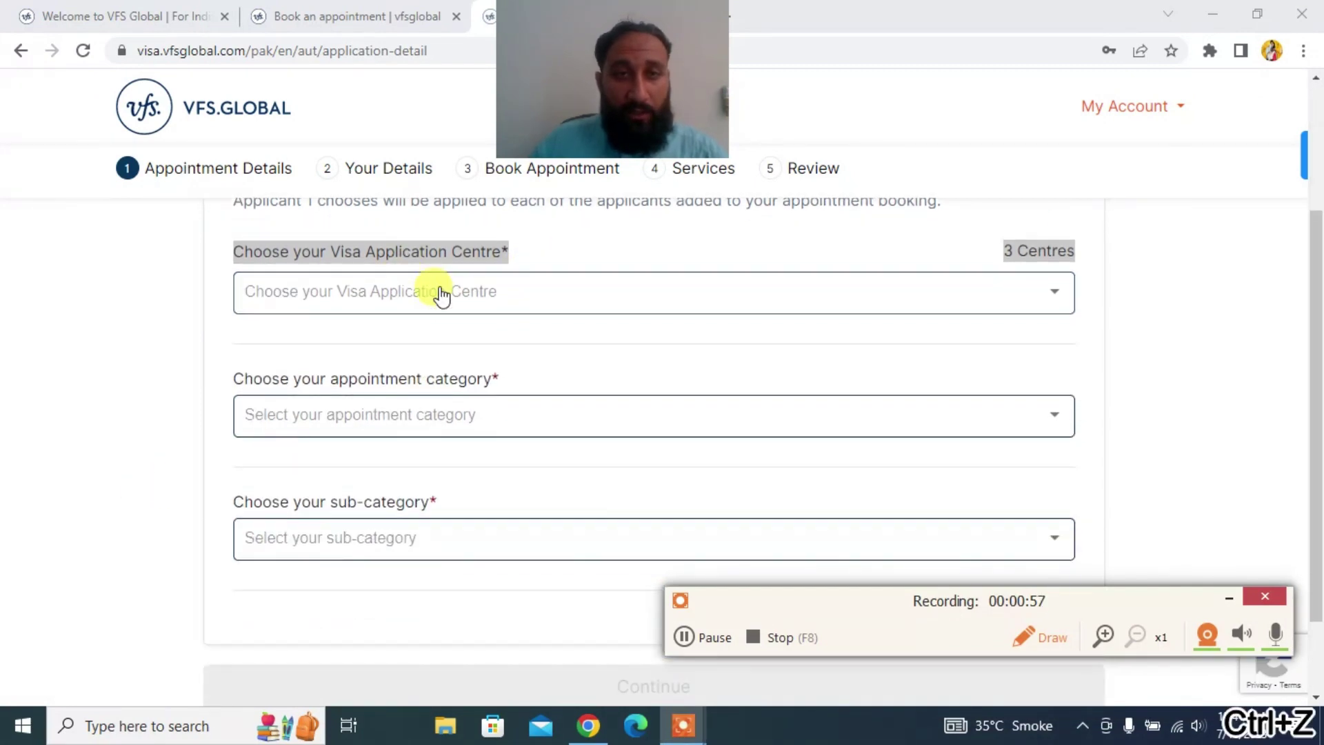
- Select the Islamabad application centre, then box the category label and Default_Austria_Pakistan value in red
click(443, 294)
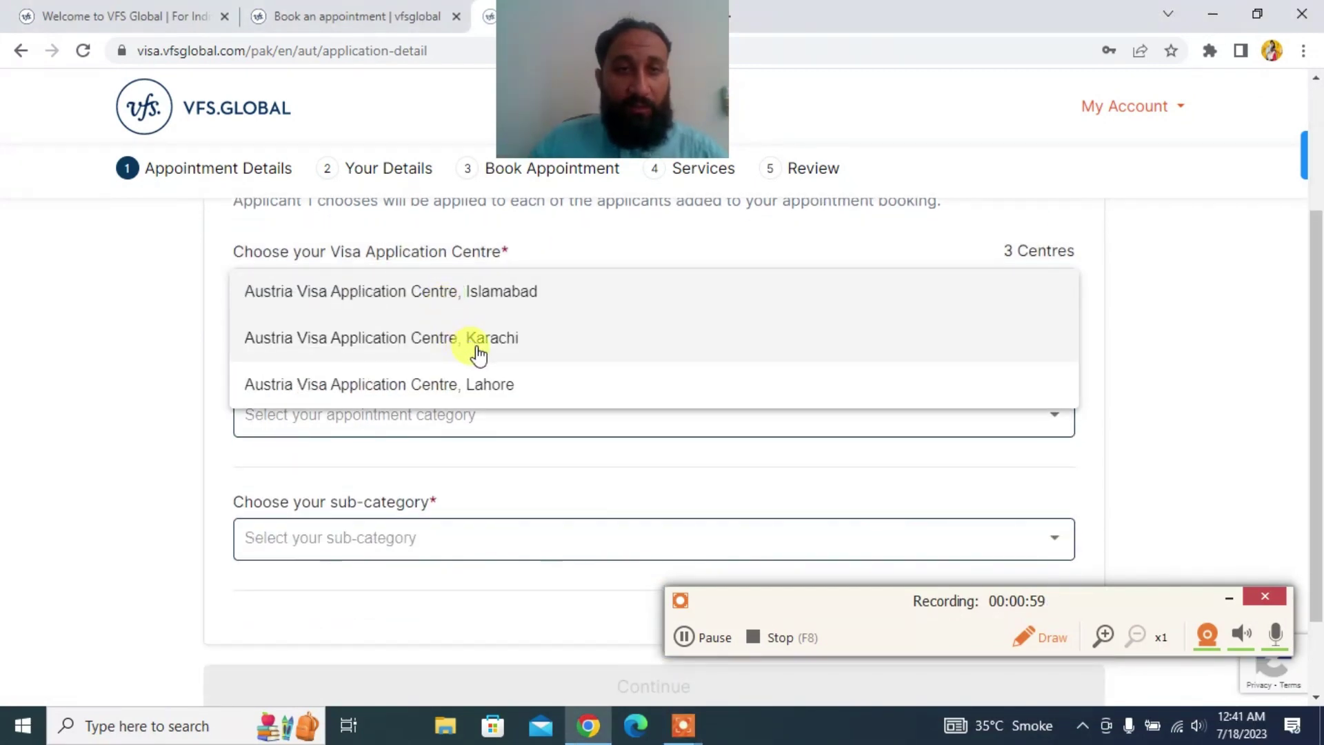
click(497, 297)
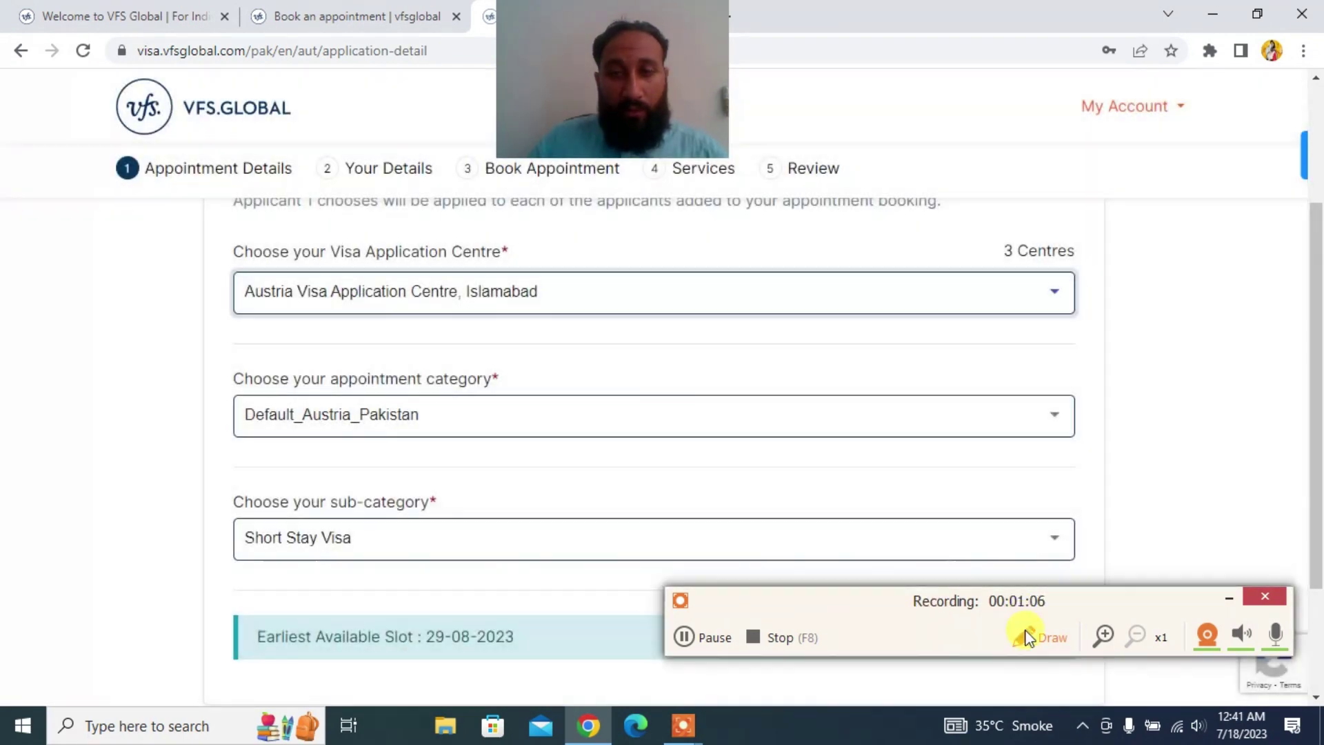
click(1028, 636)
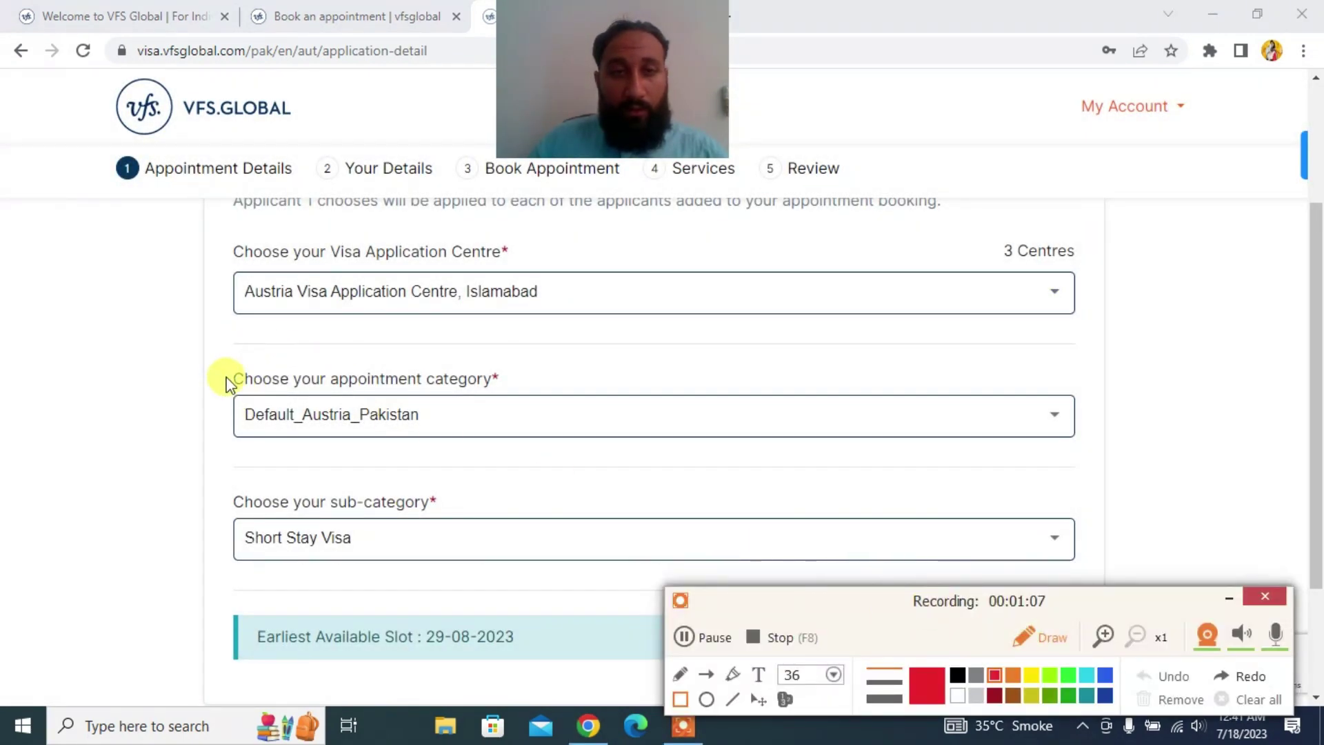
drag(210, 351, 540, 397)
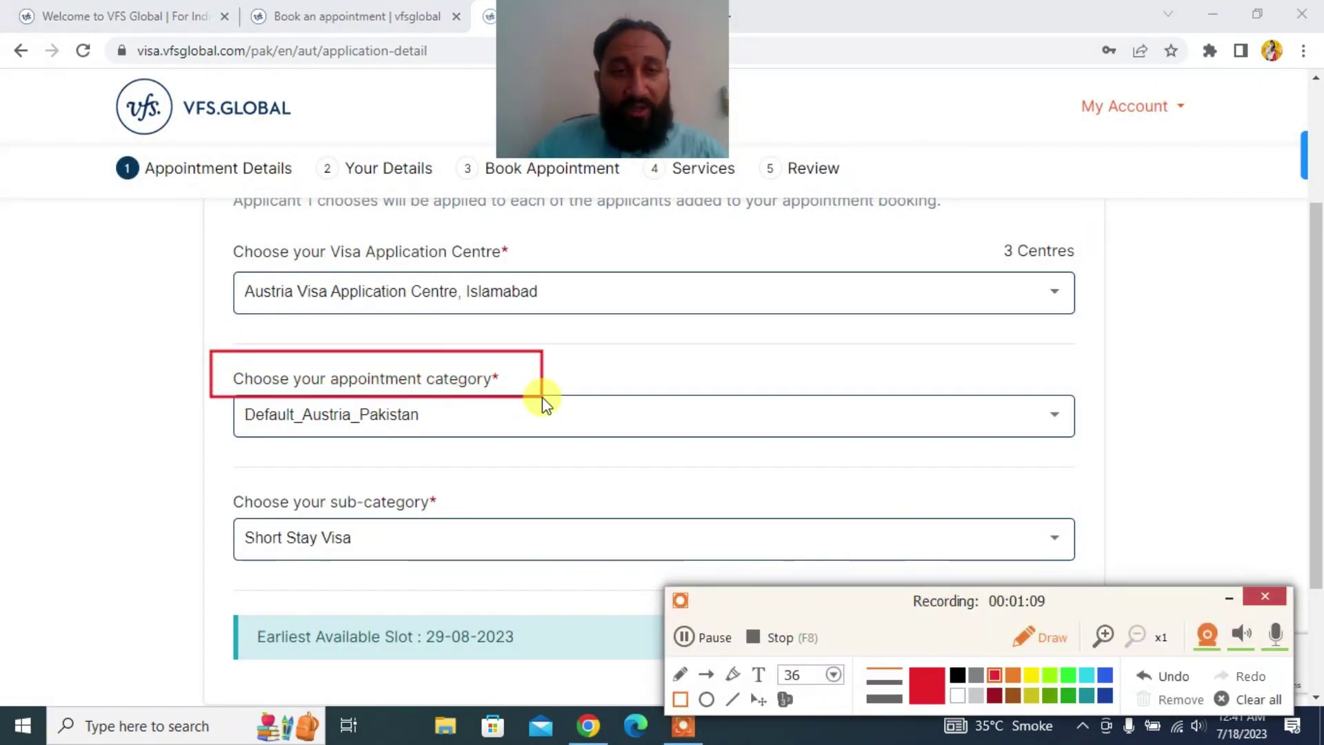
click(223, 400)
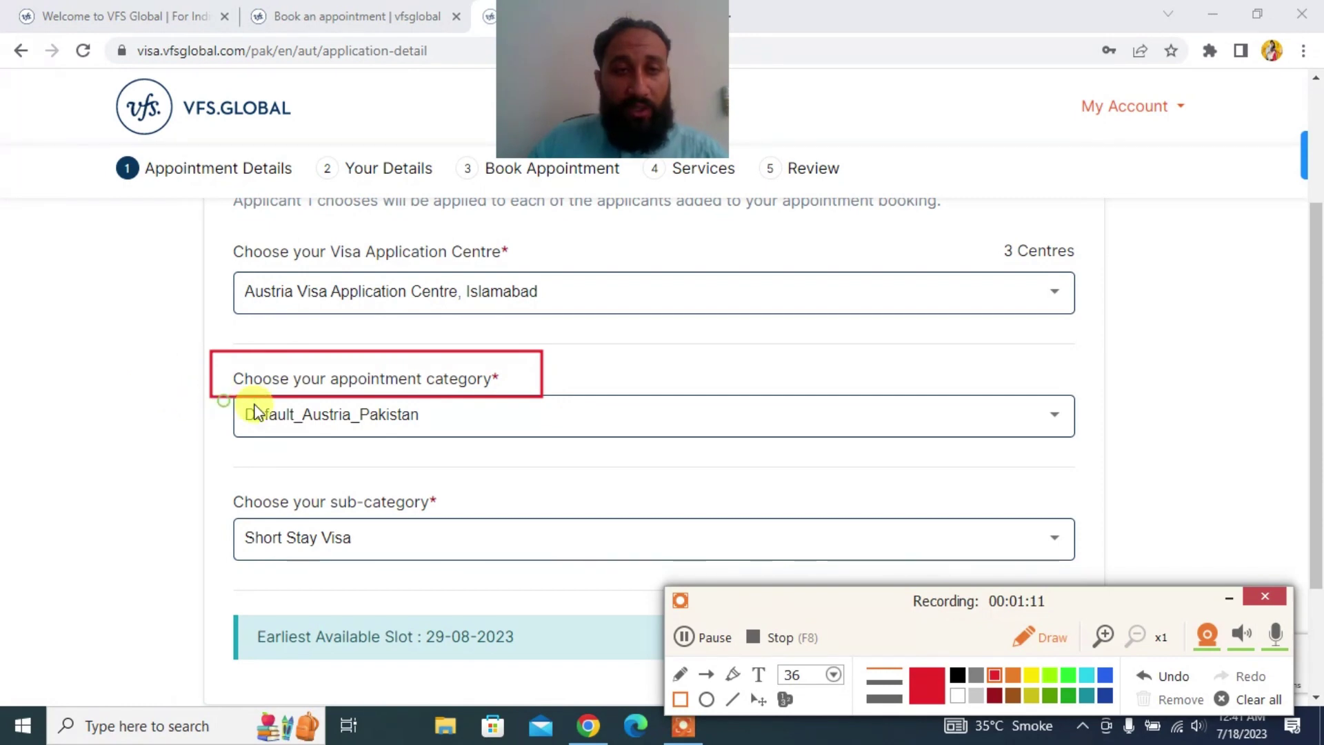
drag(253, 406, 528, 444)
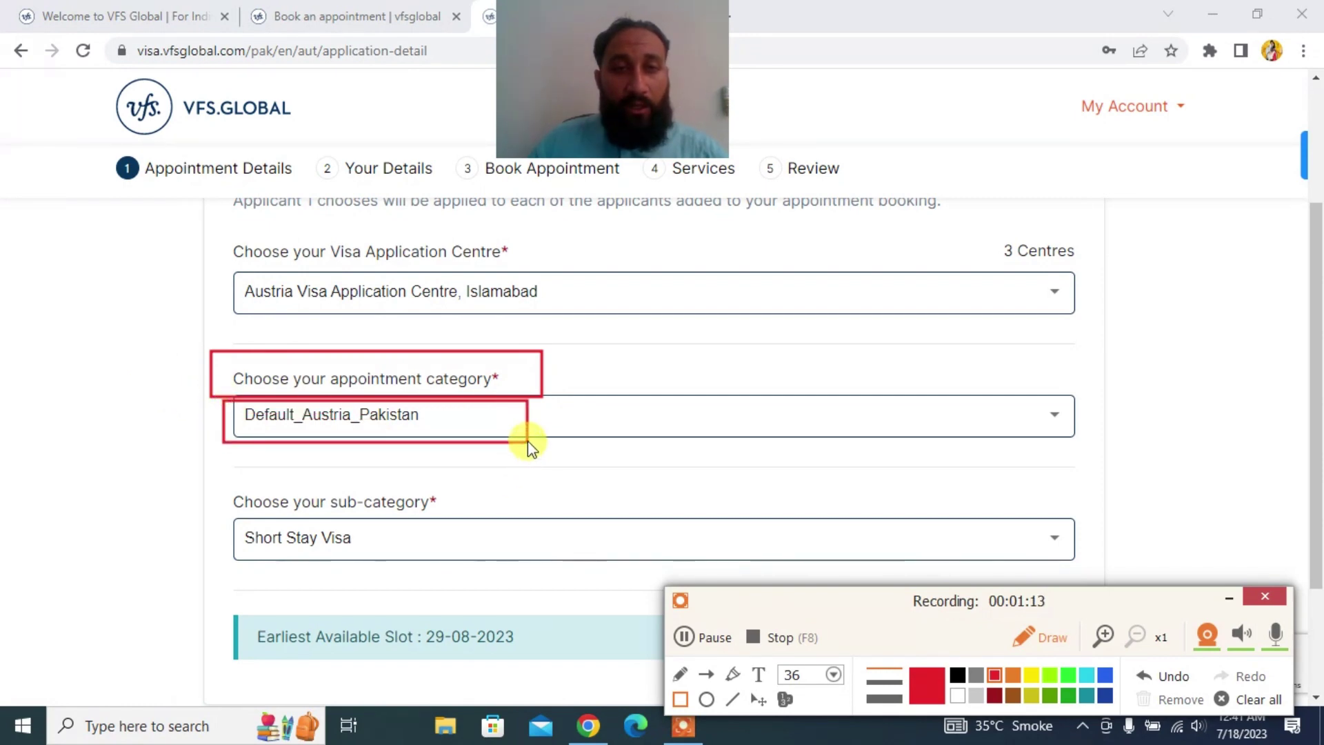
- Remove the category-value box and open the appointment category list
key(ctrl+z)
key(ctrl+z)
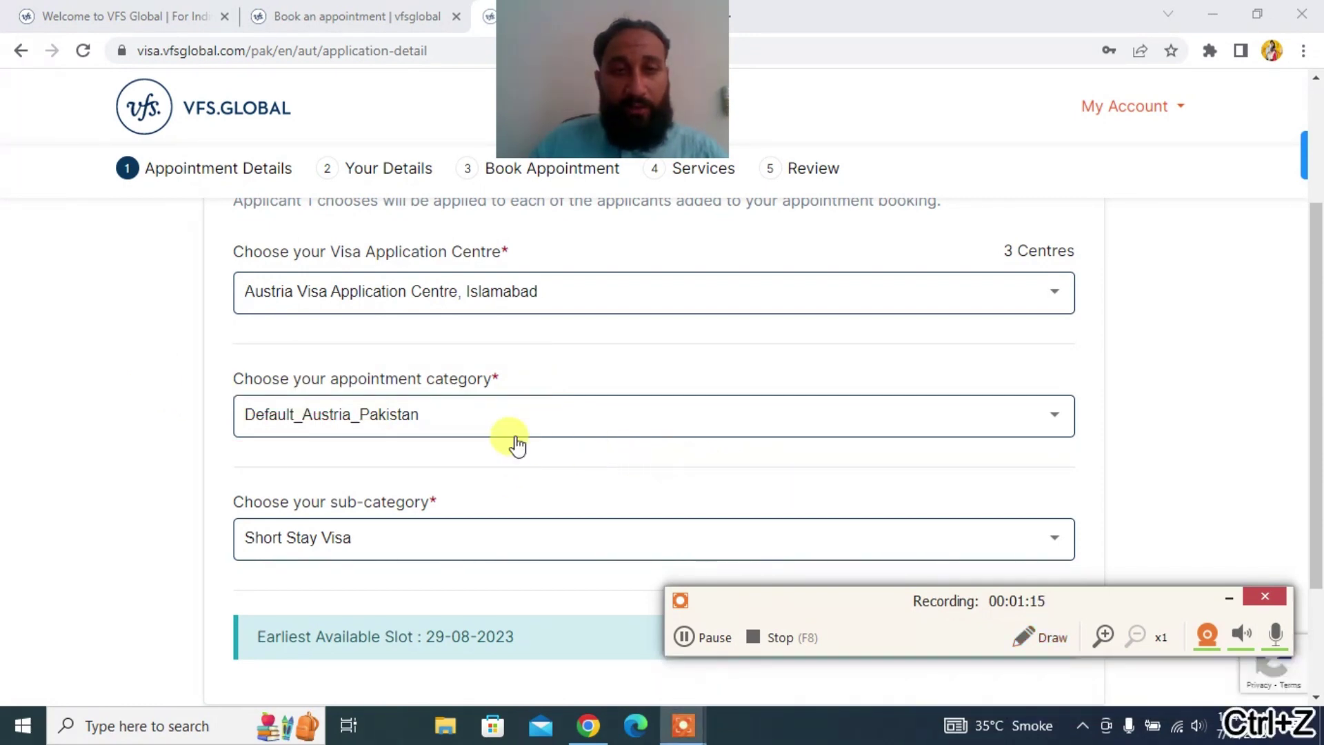
click(481, 435)
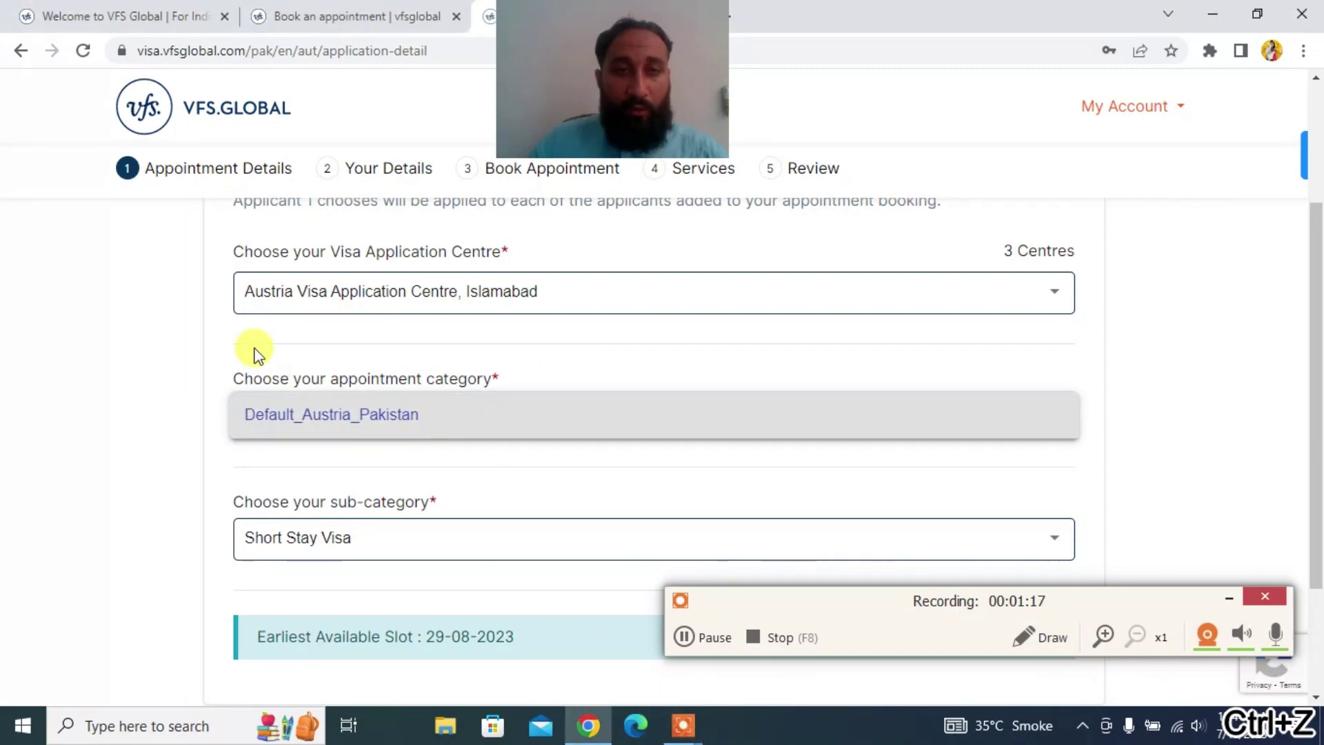
scroll(441, 431, down, 1)
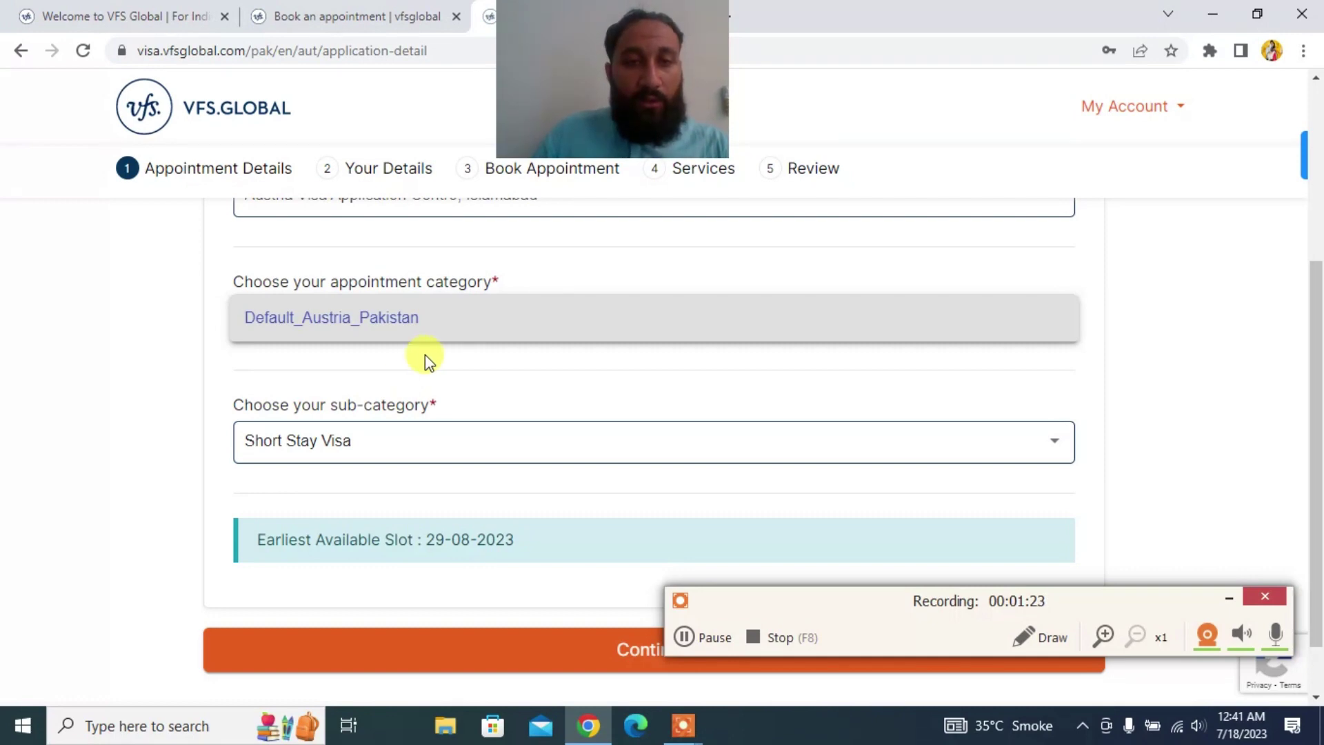
click(1031, 640)
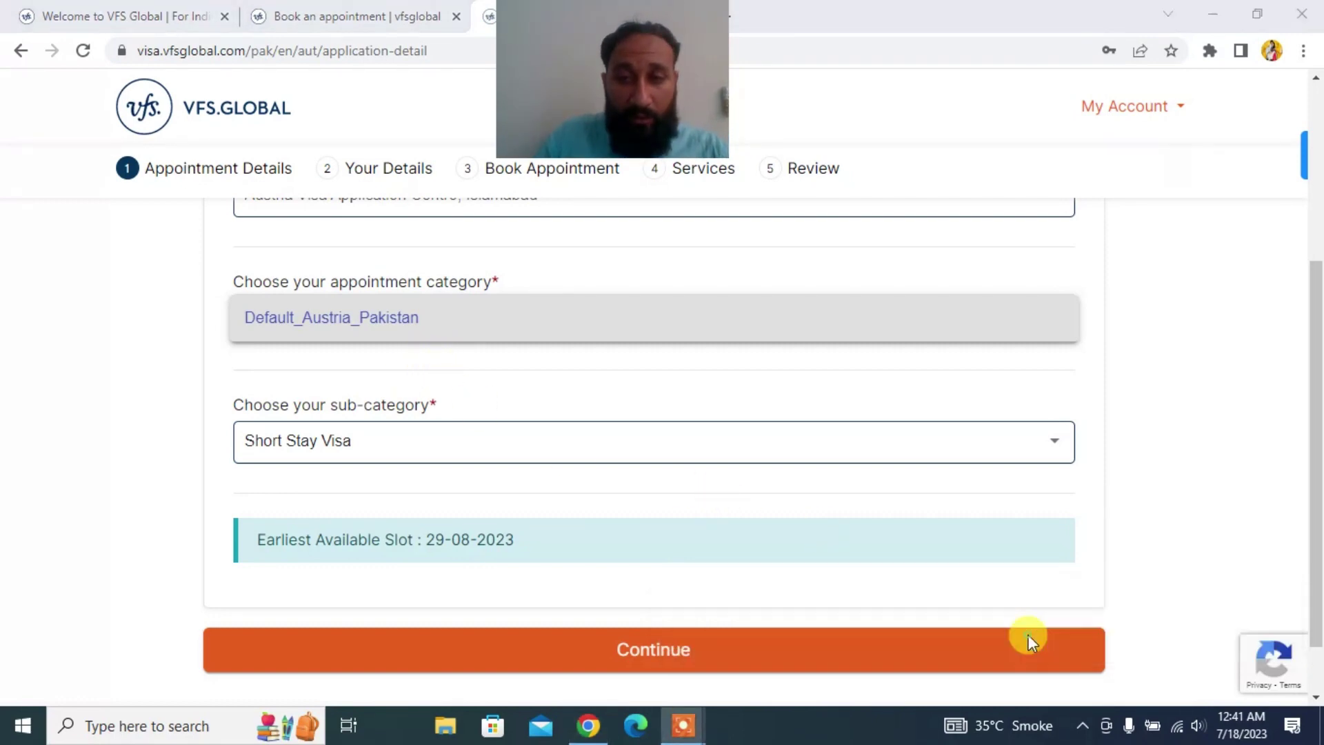
drag(208, 391, 486, 418)
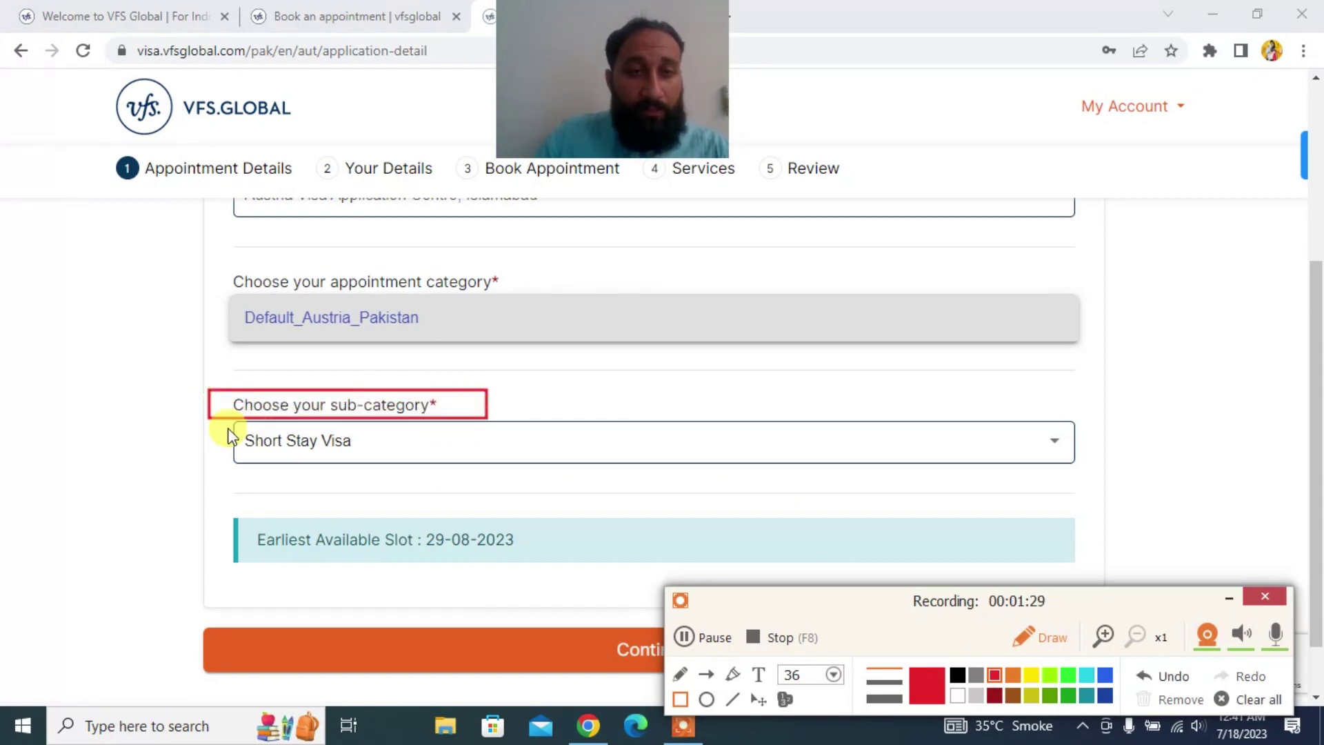
drag(214, 422, 1088, 463)
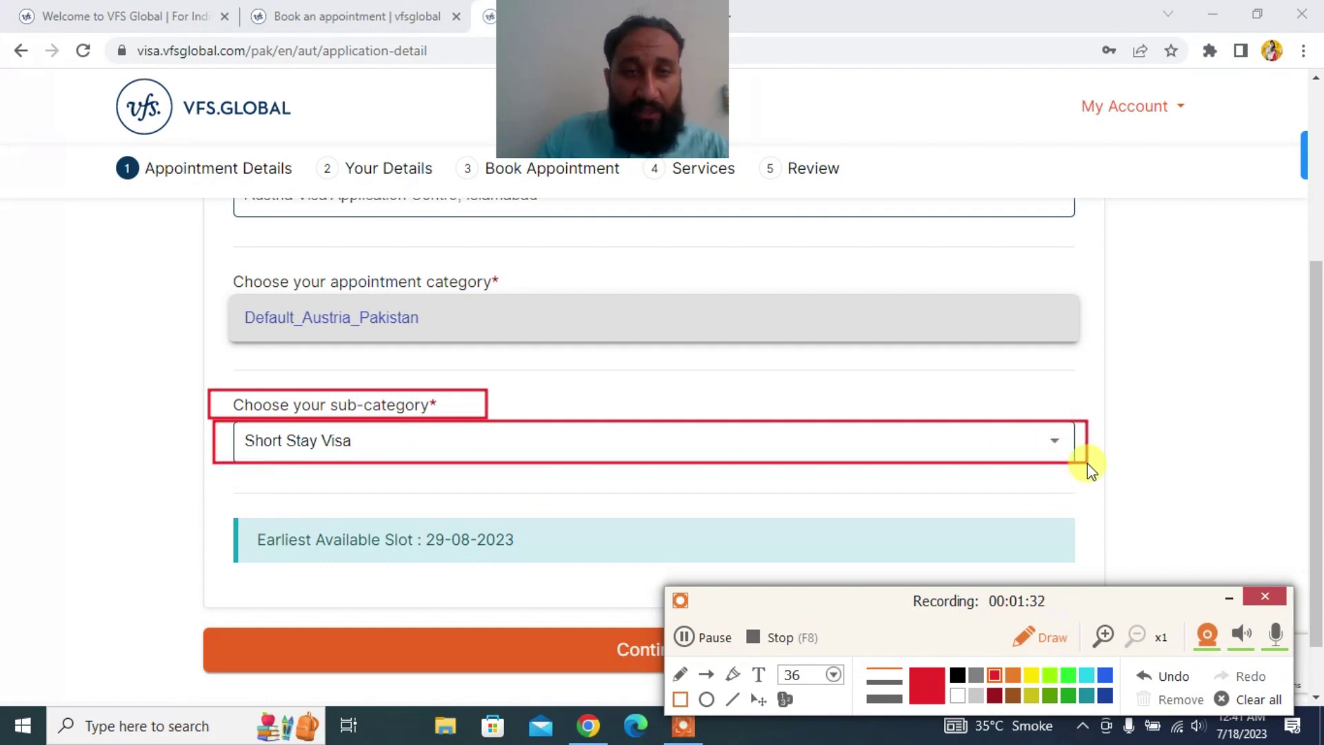
key(Escape)
key(ctrl+z)
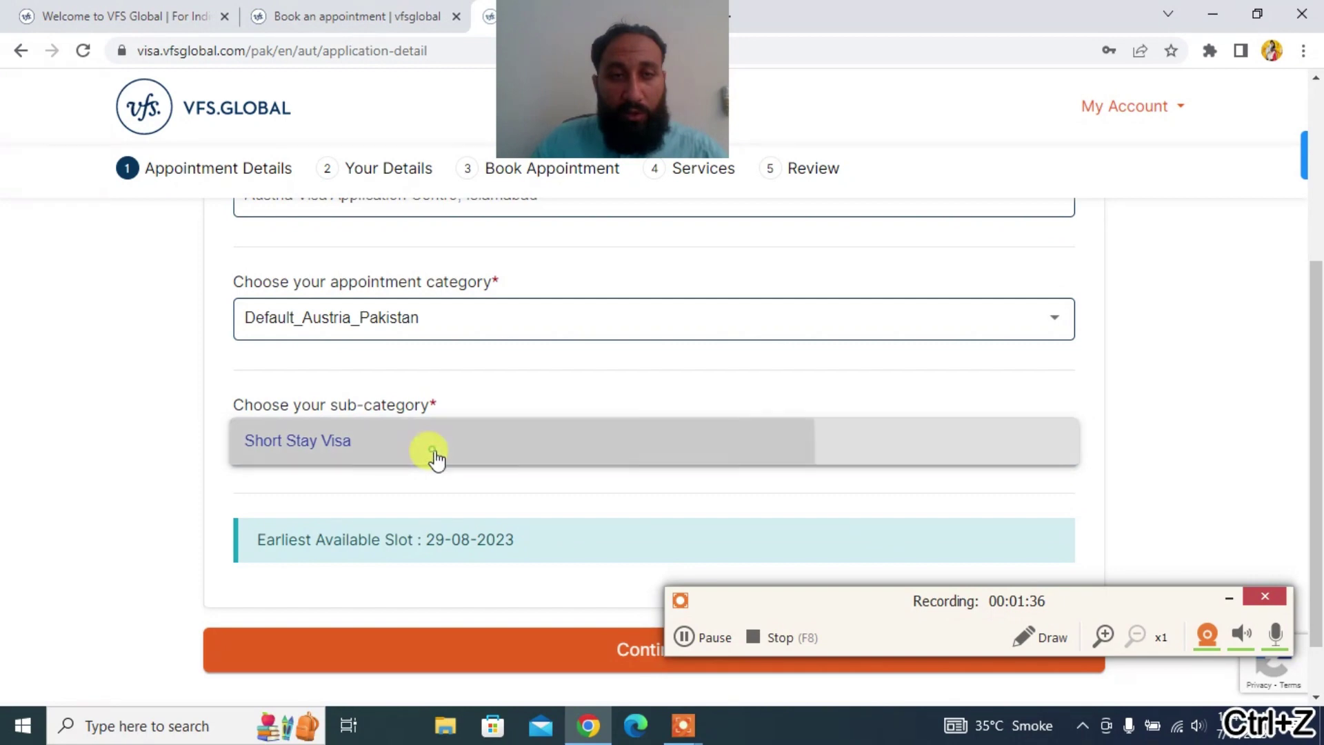
click(1059, 447)
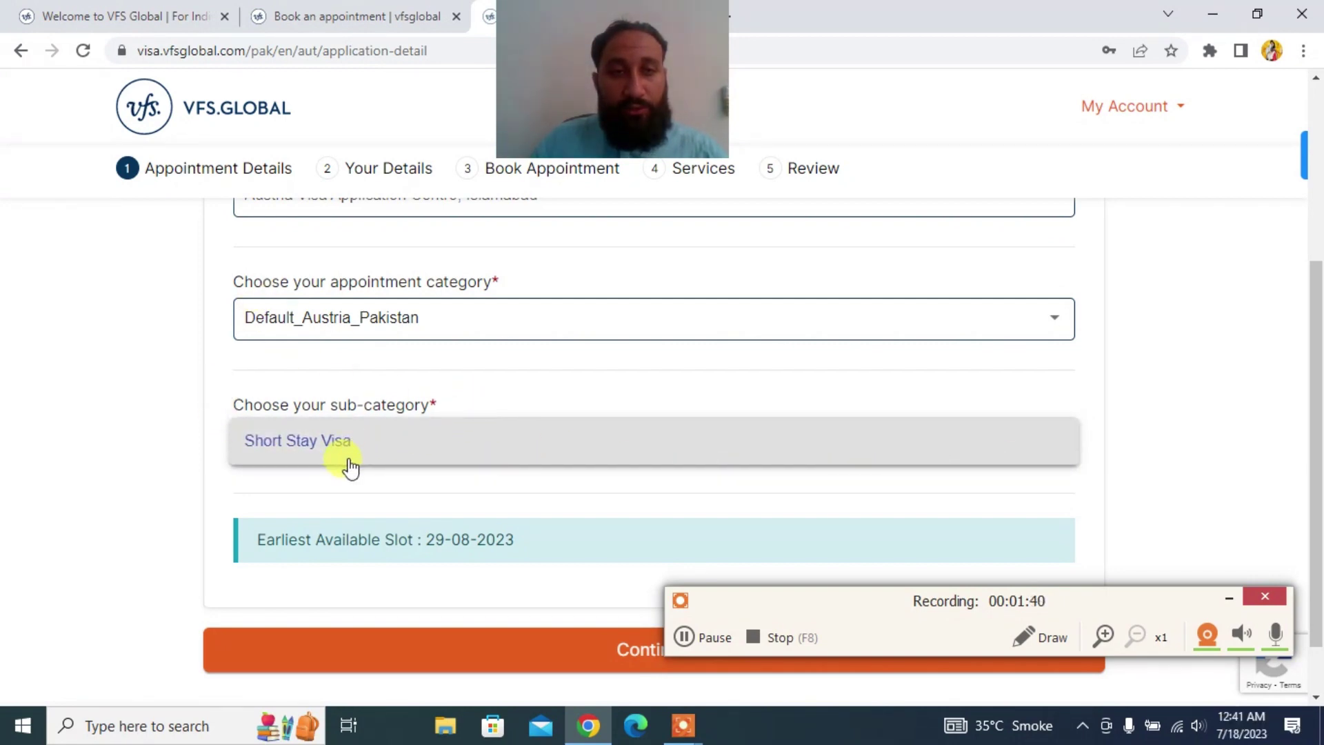
click(1042, 638)
mouse_move(226, 507)
mouse_down()
mouse_move(347, 559)
mouse_move(561, 573)
mouse_up()
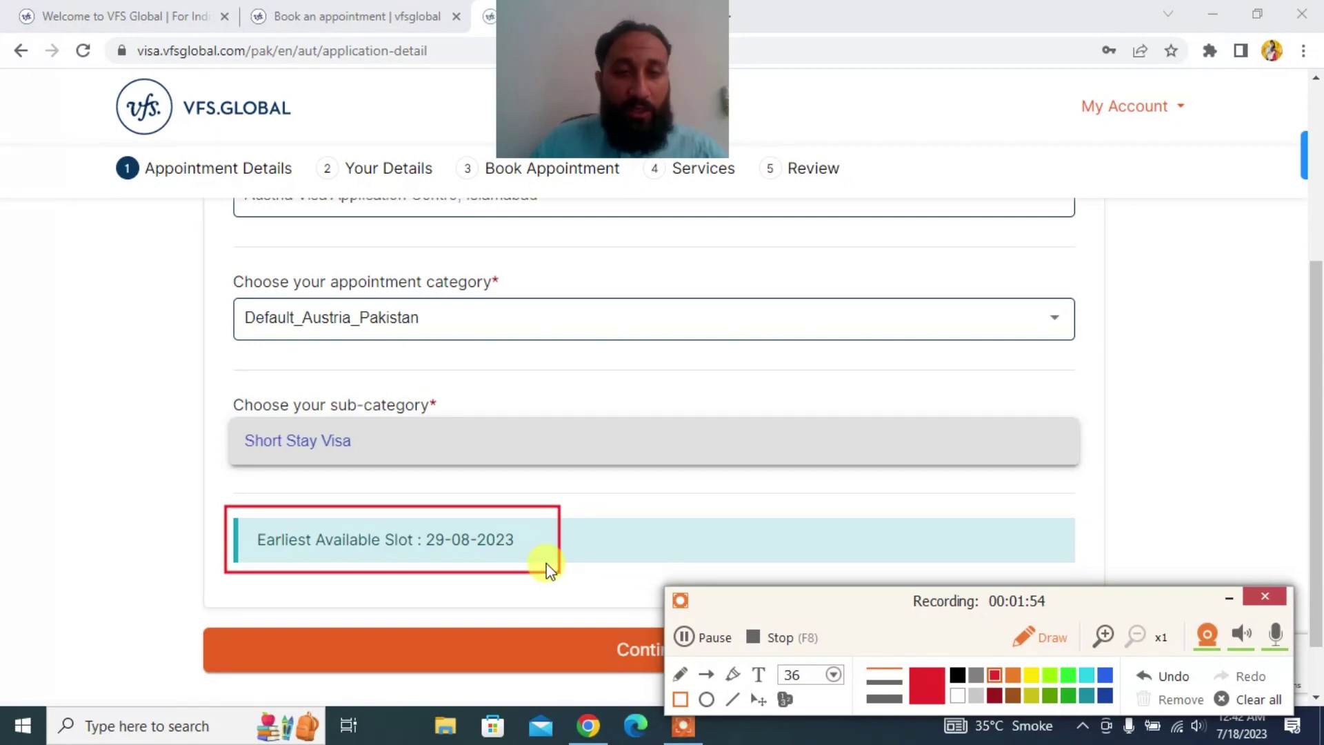
key(Escape)
key(ctrl+z)
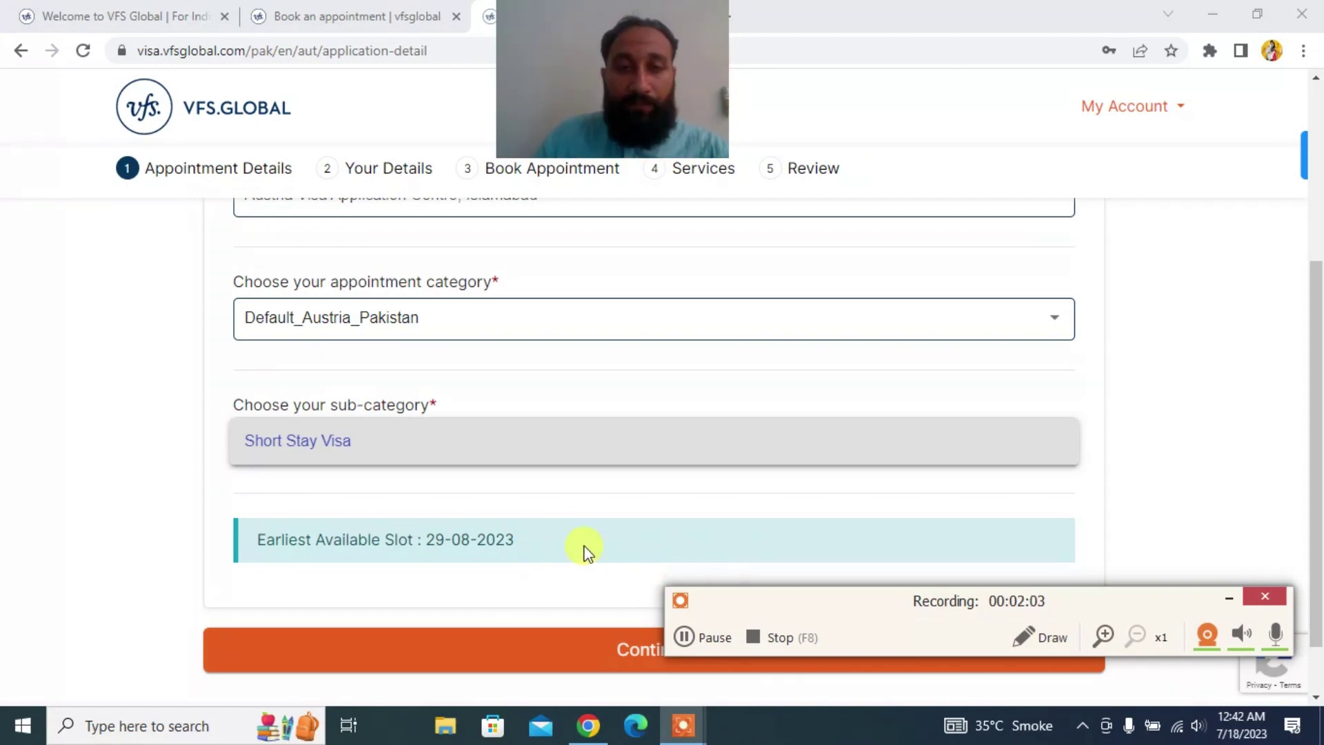
scroll(586, 549, down, 1)
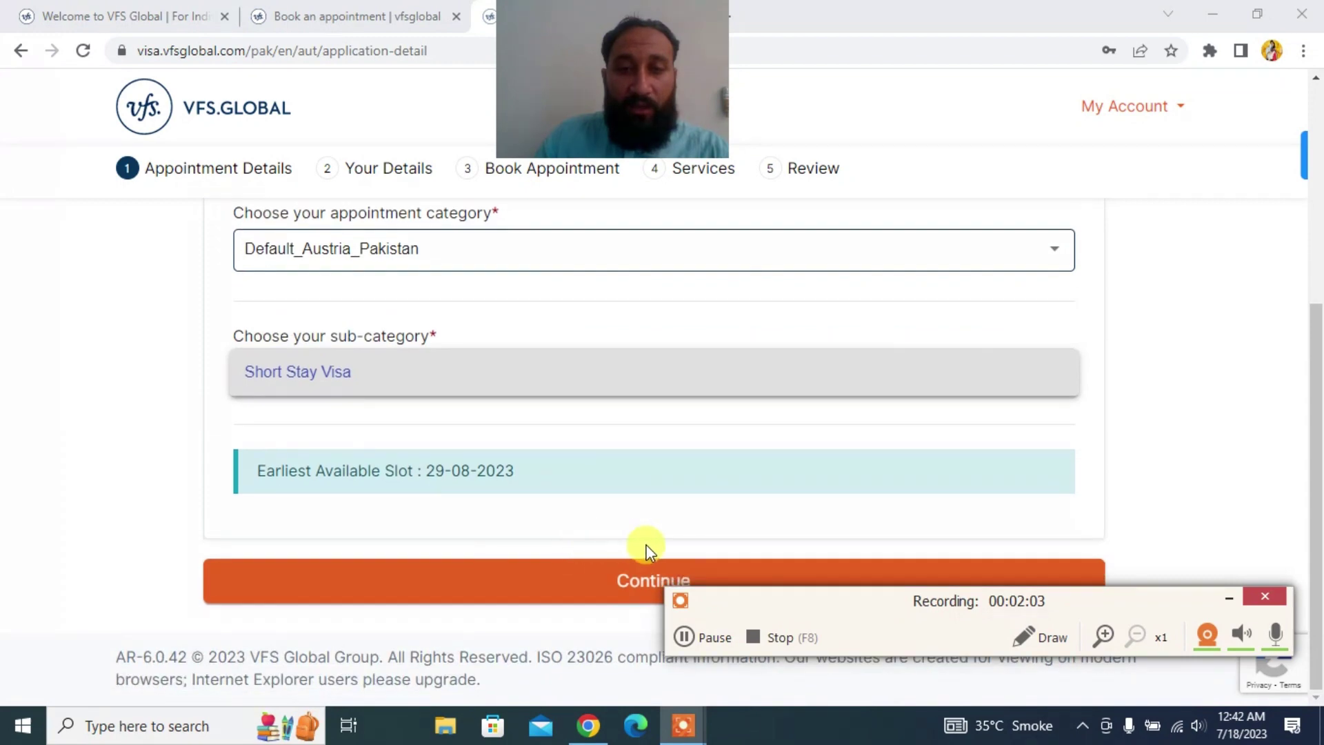
click(1065, 642)
drag(490, 518, 755, 619)
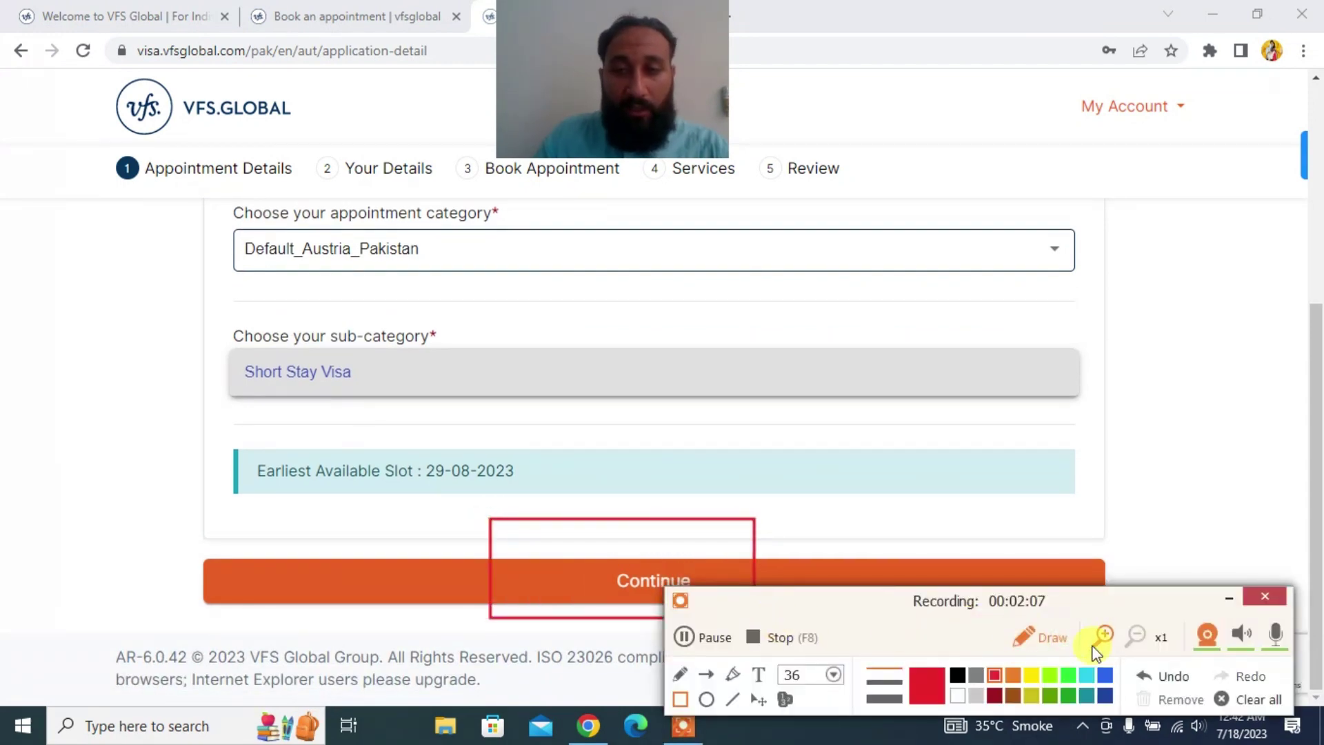
click(705, 674)
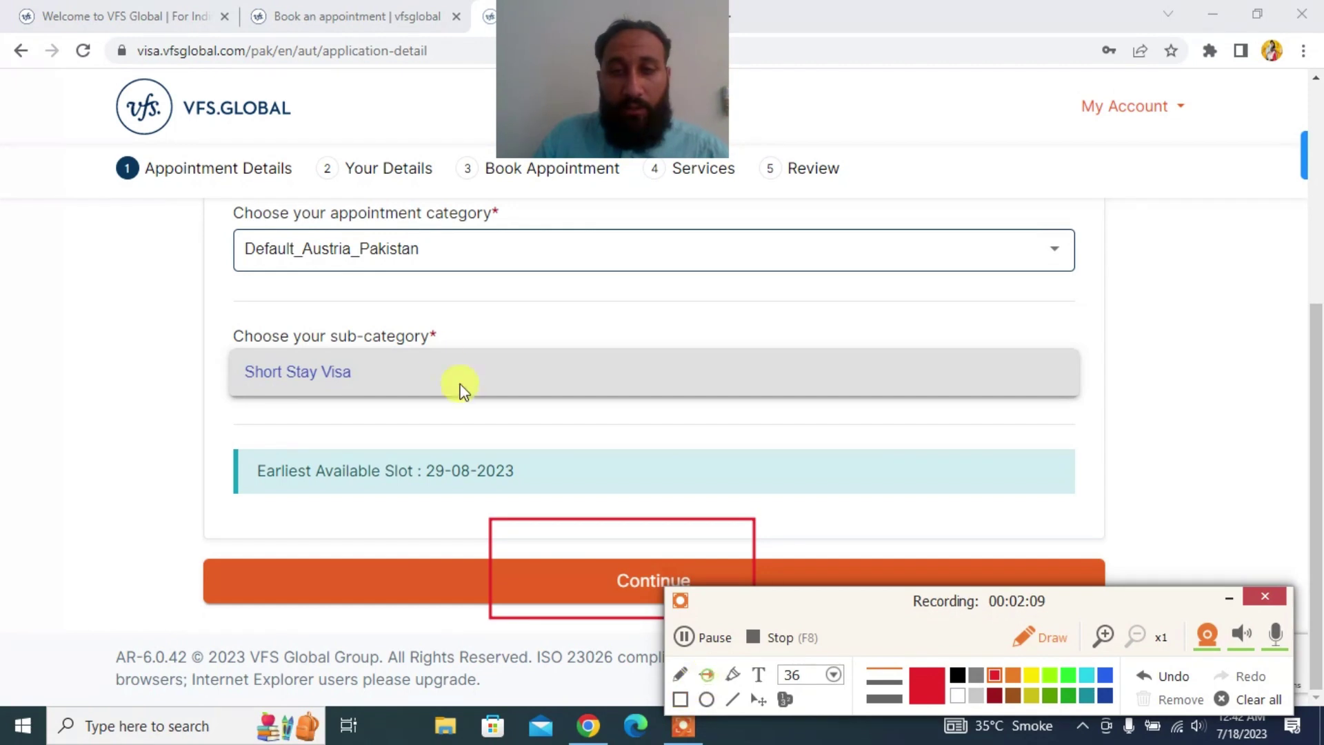
mouse_move(429, 341)
mouse_down()
mouse_move(589, 467)
mouse_move(631, 559)
mouse_up()
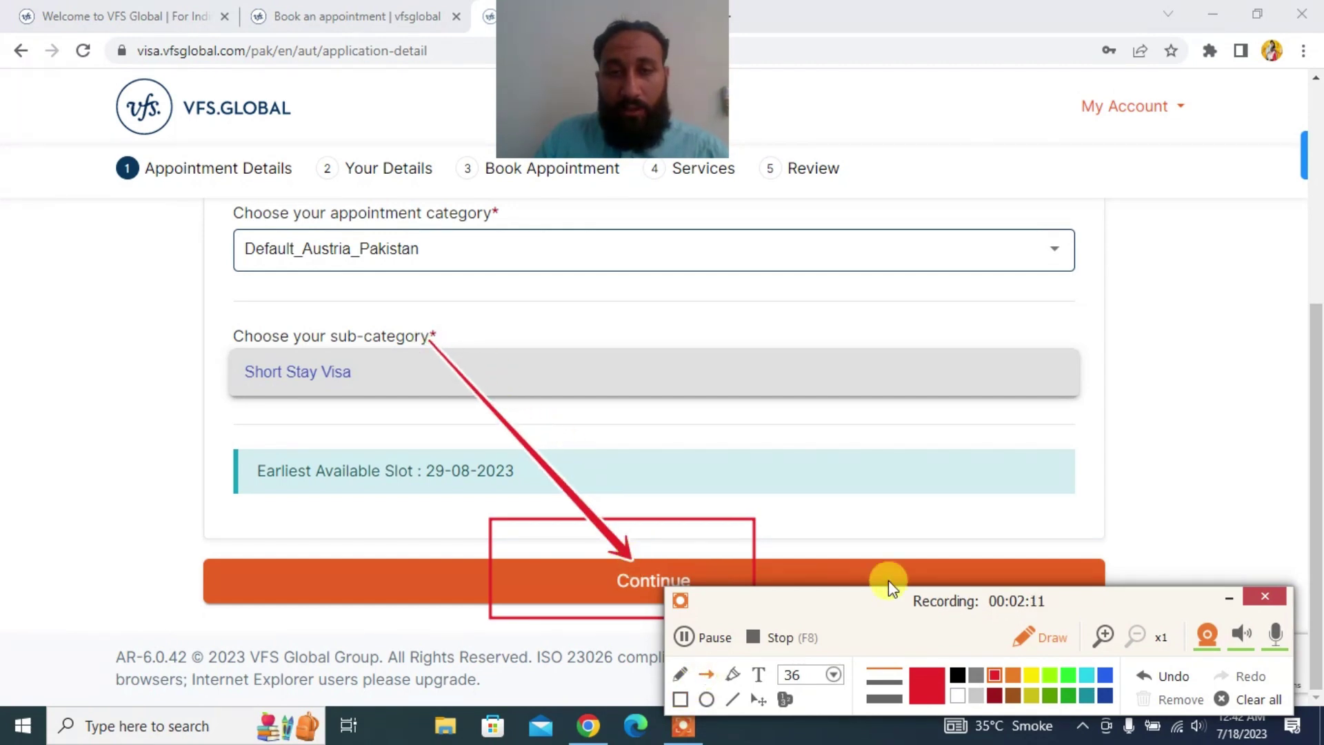
key(ctrl+z)
key(ctrl+z)
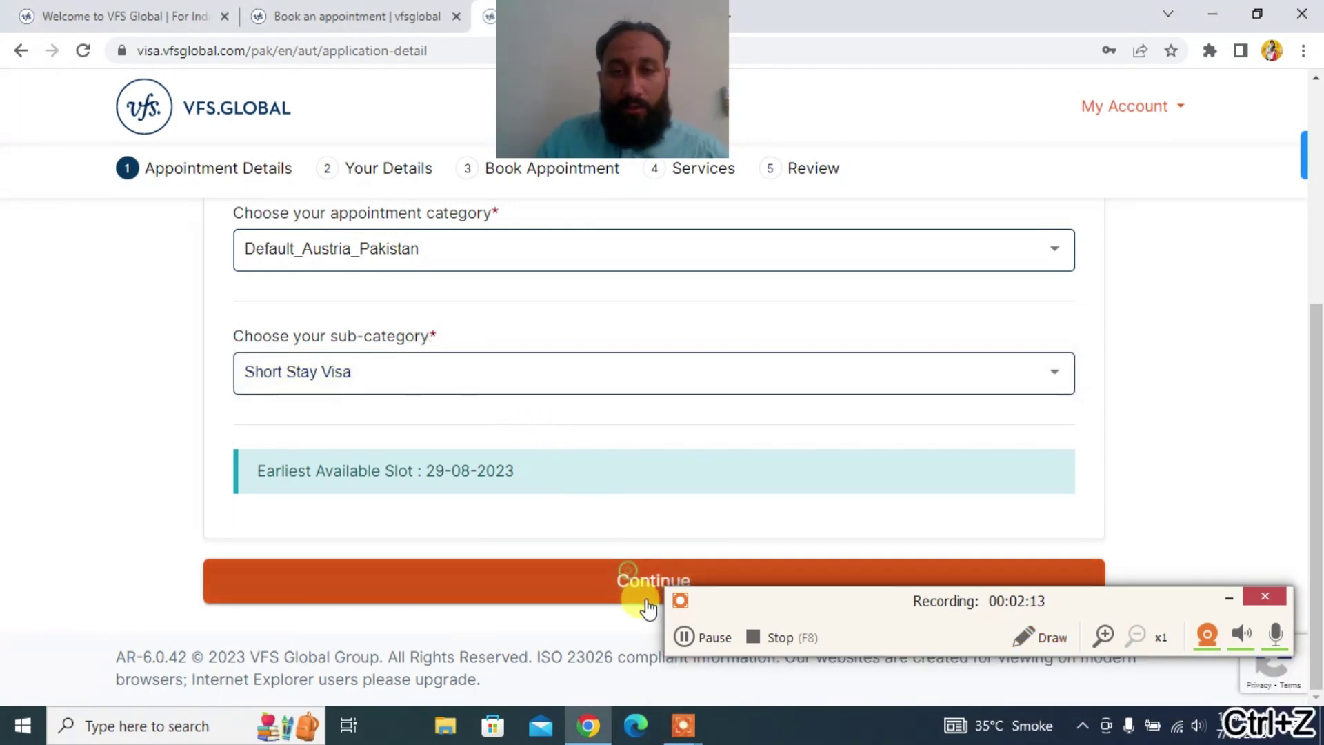
- Continue to the Your Details step and focus the empty Applicant 1 First Name field
click(640, 581)
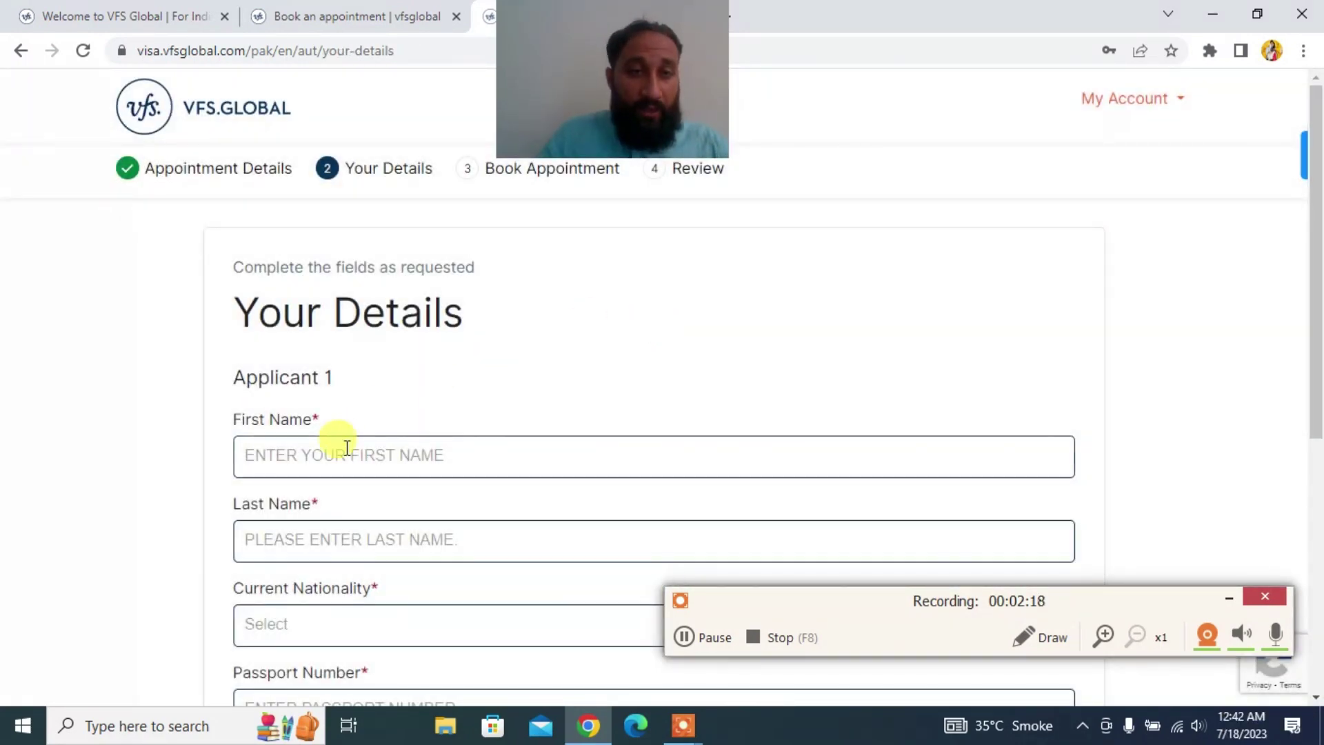
click(347, 447)
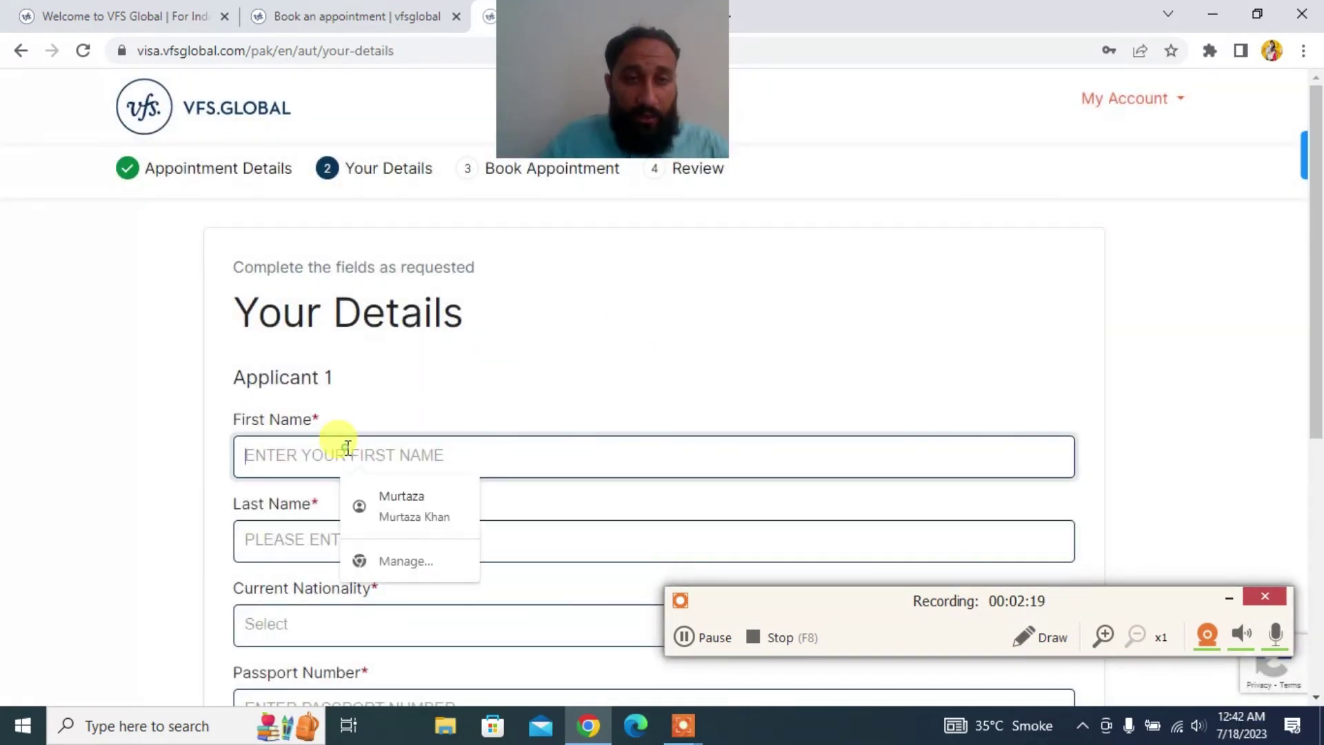
key(Escape)
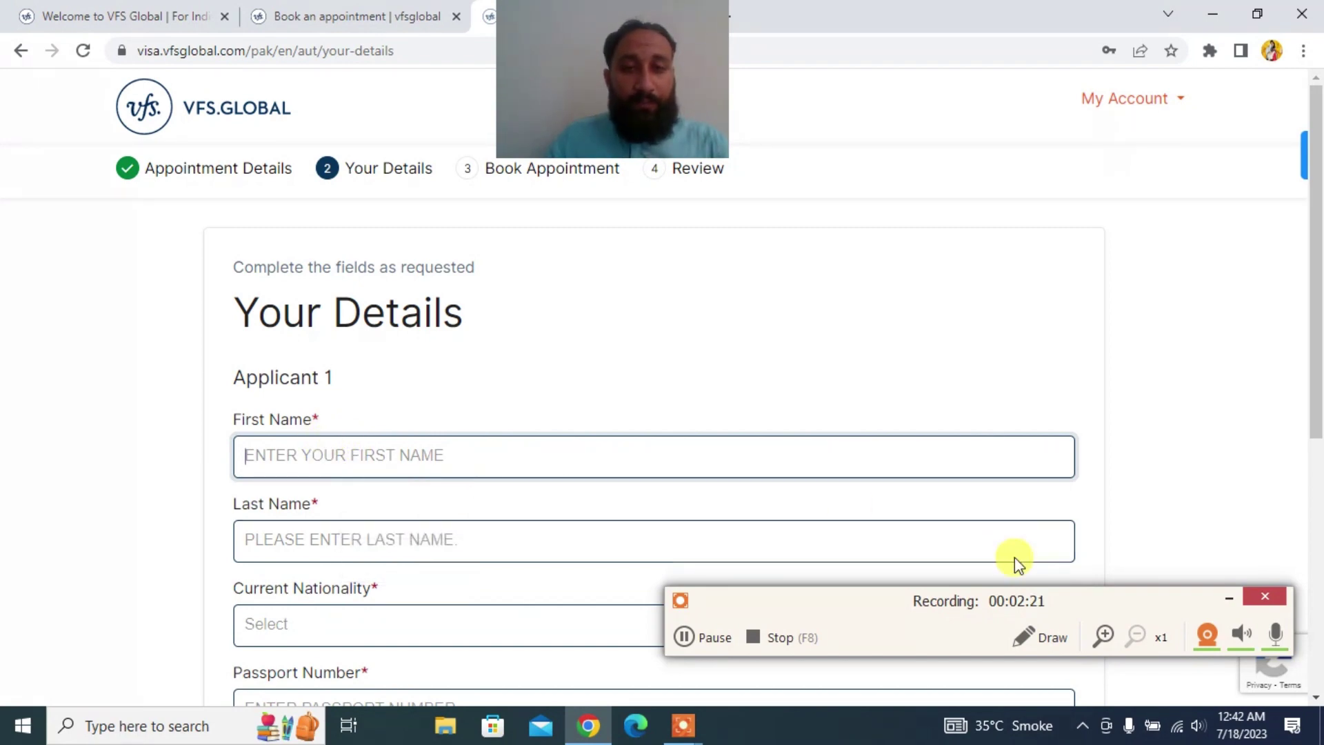
click(1028, 638)
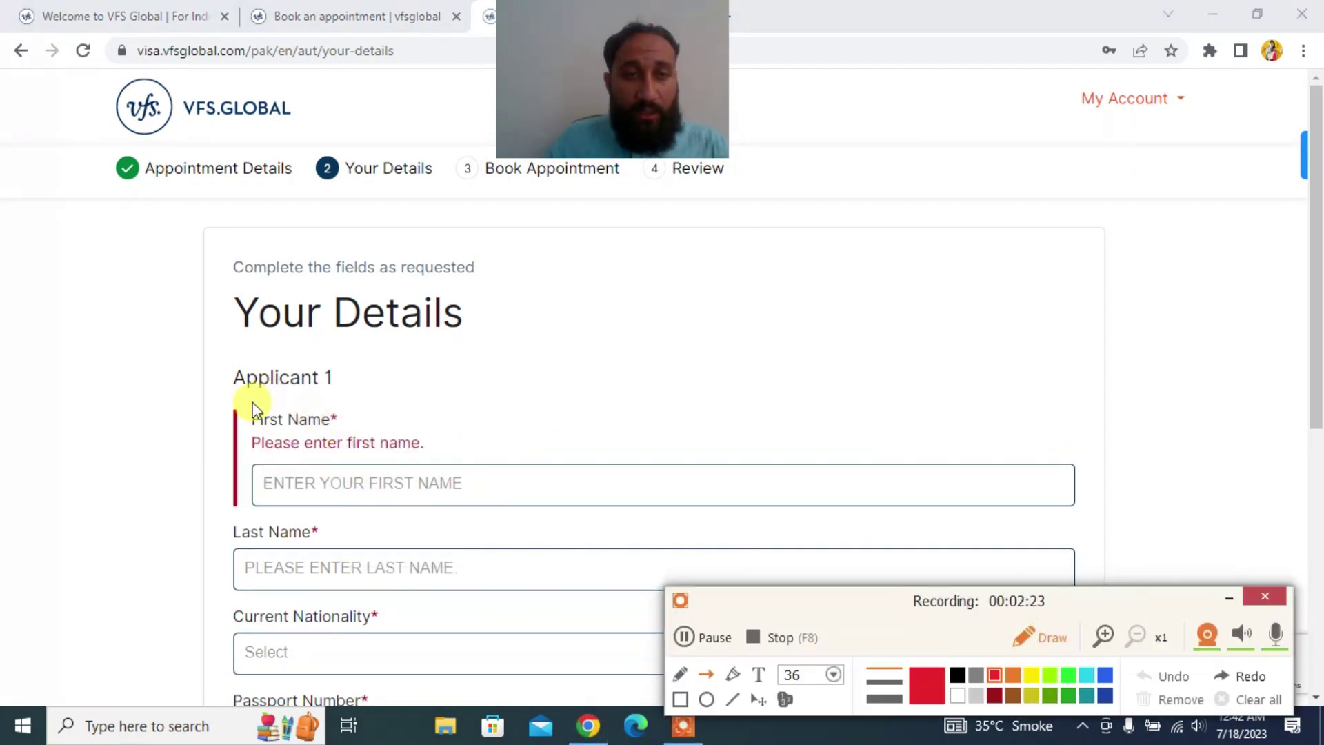
- Point red arrows at First Name, Last Name and Current Nationality, then undo them
mouse_move(236, 407)
mouse_down()
mouse_move(354, 449)
mouse_move(249, 418)
mouse_move(276, 457)
mouse_up()
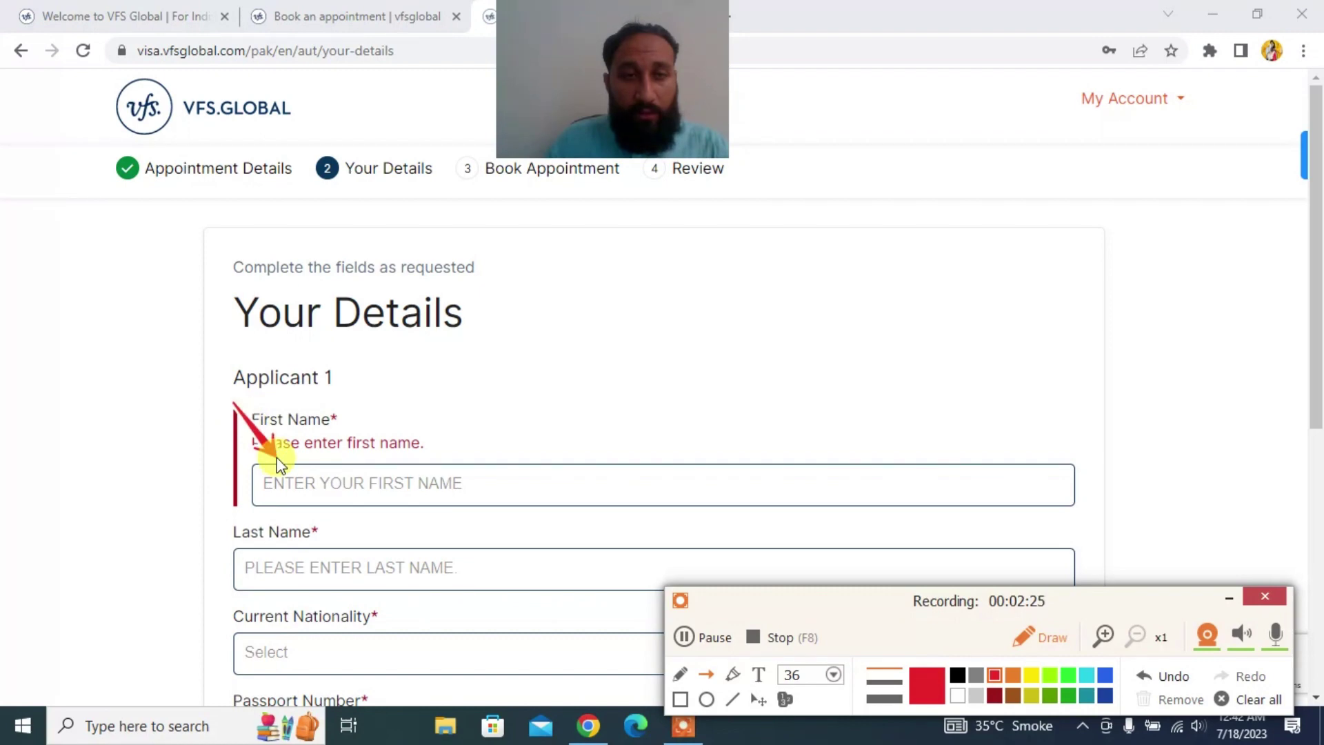
drag(230, 512, 282, 561)
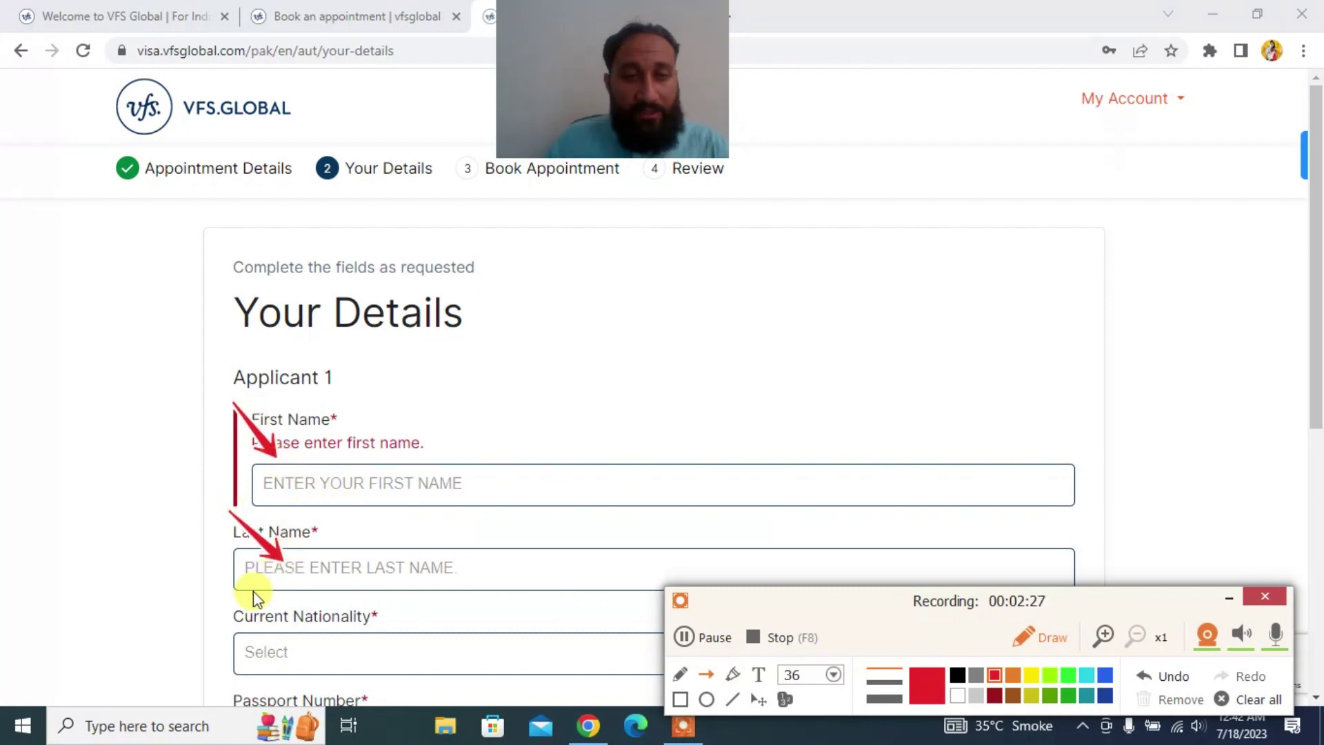
drag(232, 599, 270, 649)
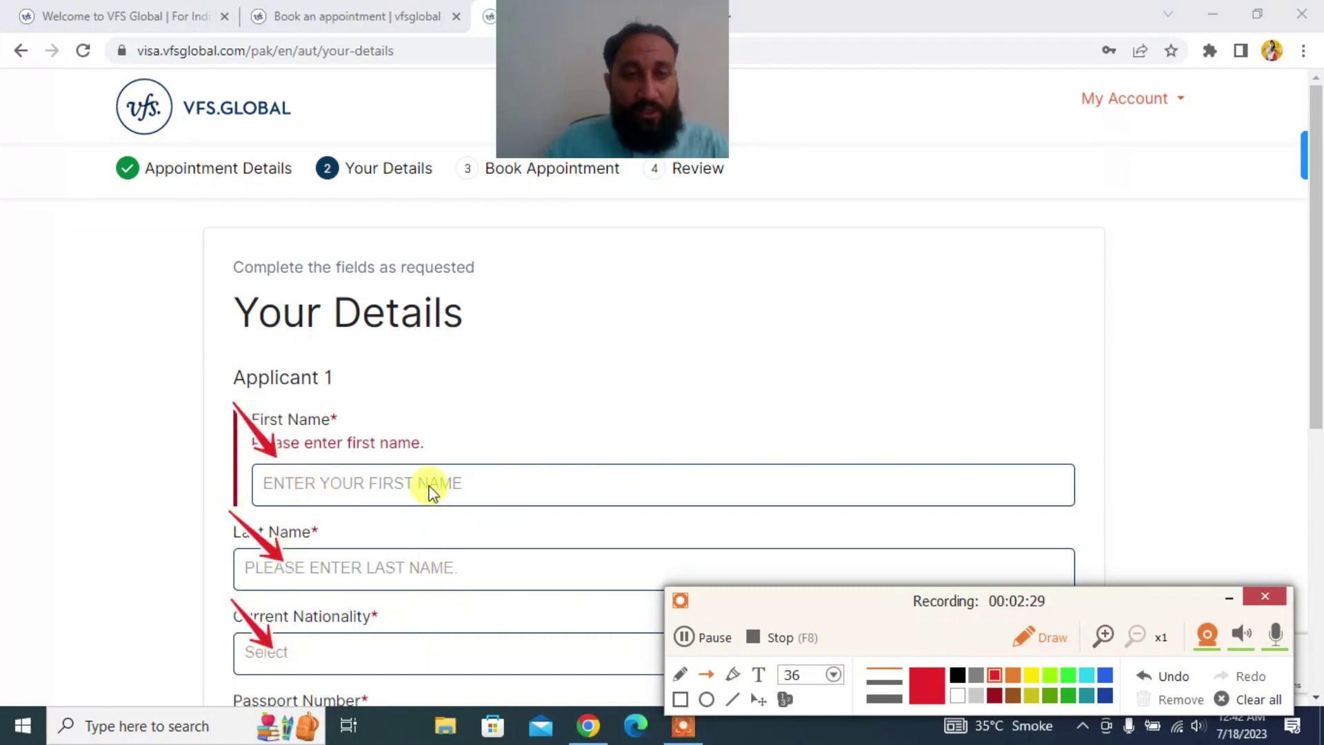
key(ctrl+z)
key(ctrl+z)
key(ctrl+z)
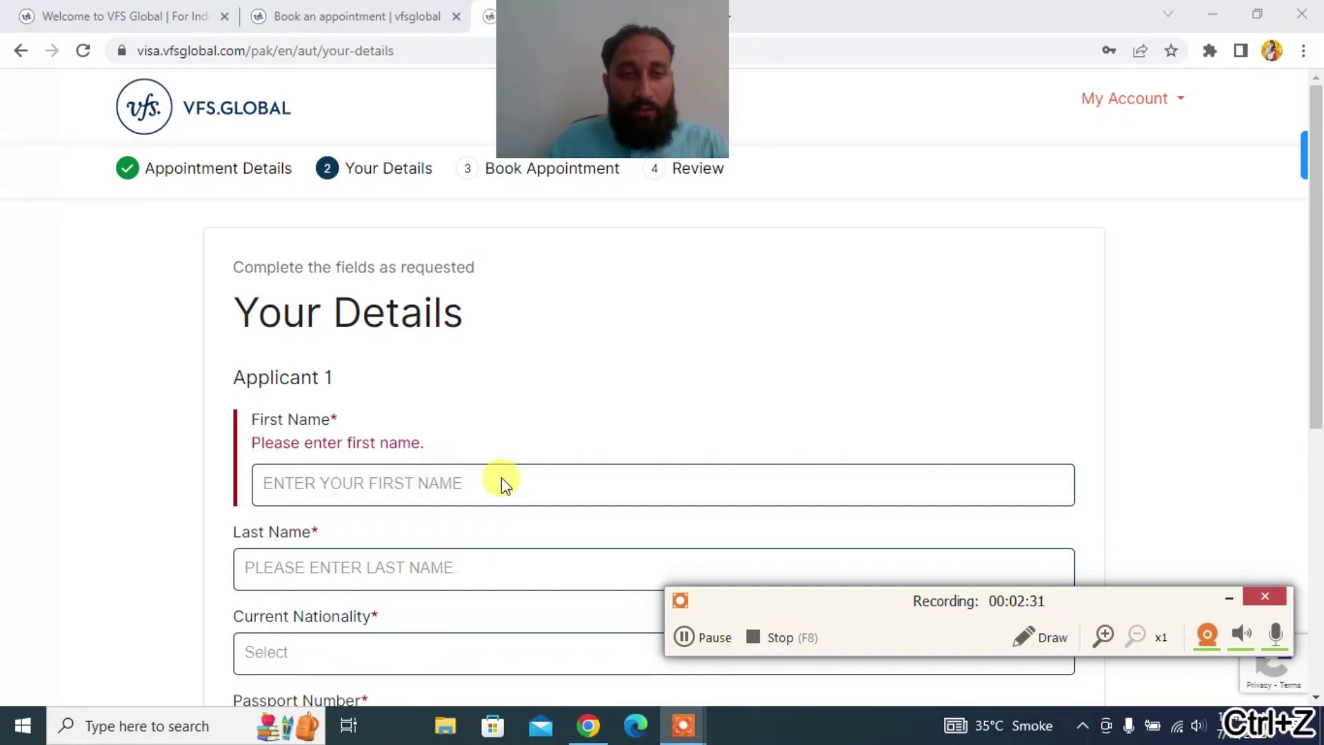
- Box the First Name, Last Name and Current Nationality labels in red, then clear the boxes
click(1046, 639)
click(680, 700)
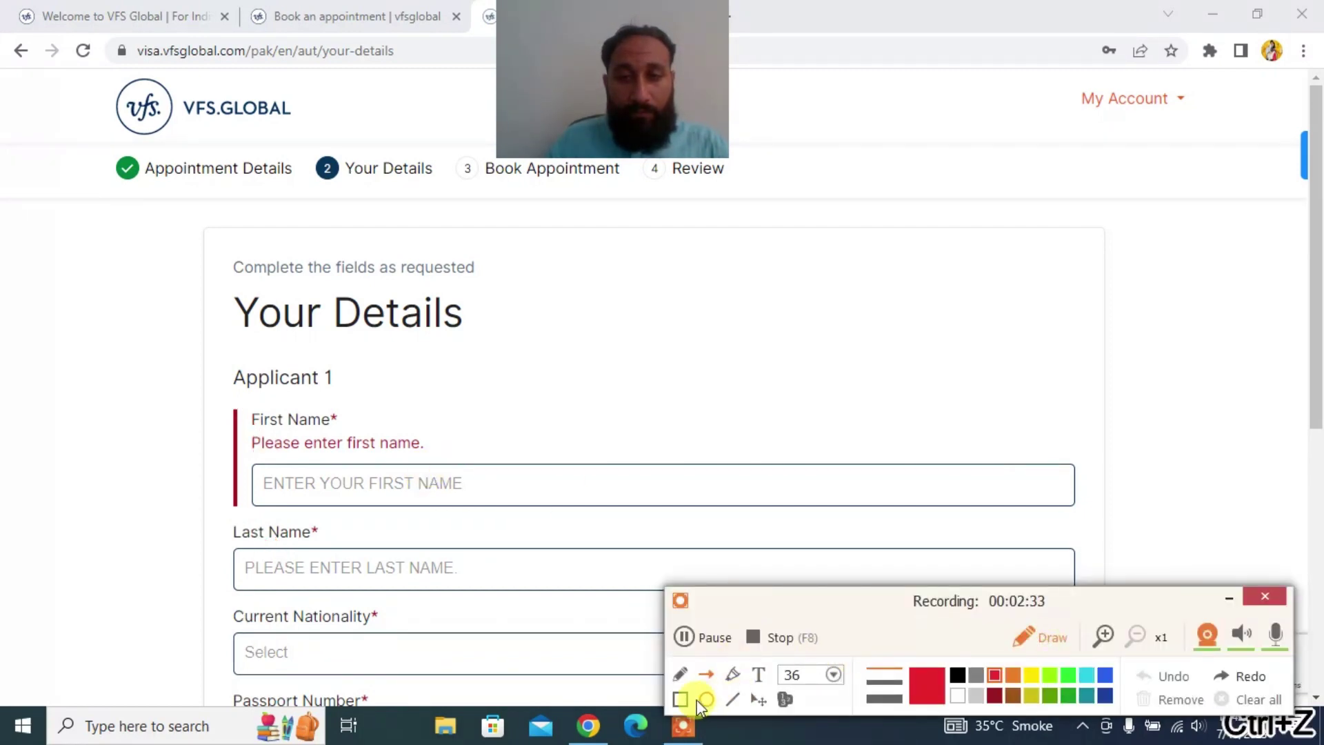
drag(239, 395, 410, 453)
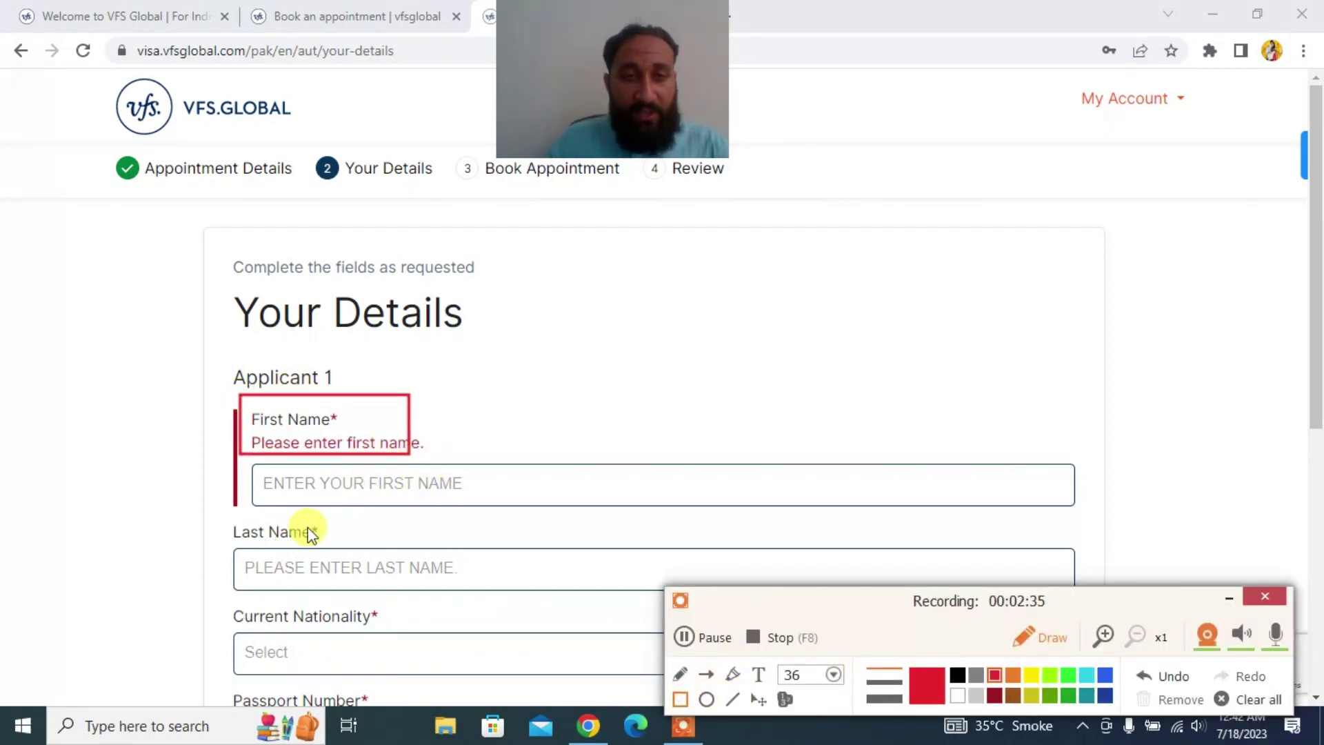
drag(222, 515, 436, 551)
drag(213, 598, 451, 631)
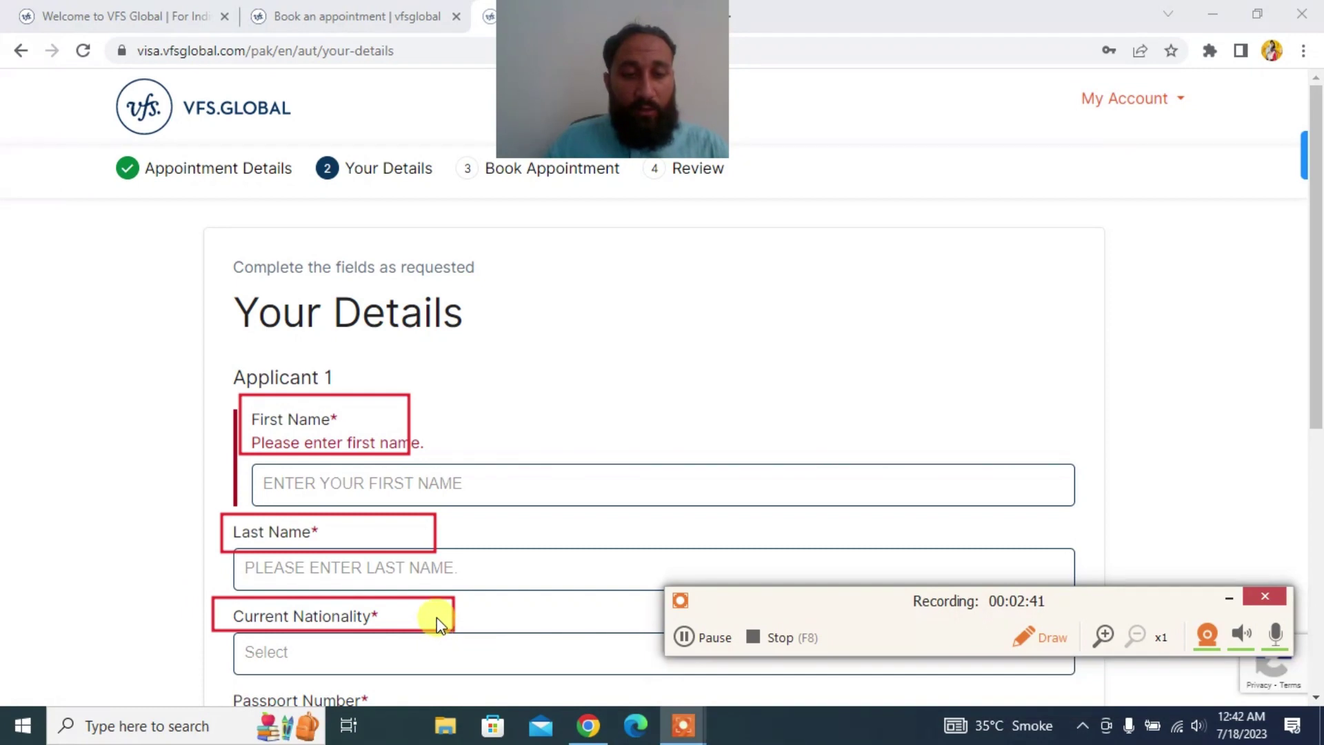
key(ctrl+z)
key(ctrl+z)
key(ctrl+z)
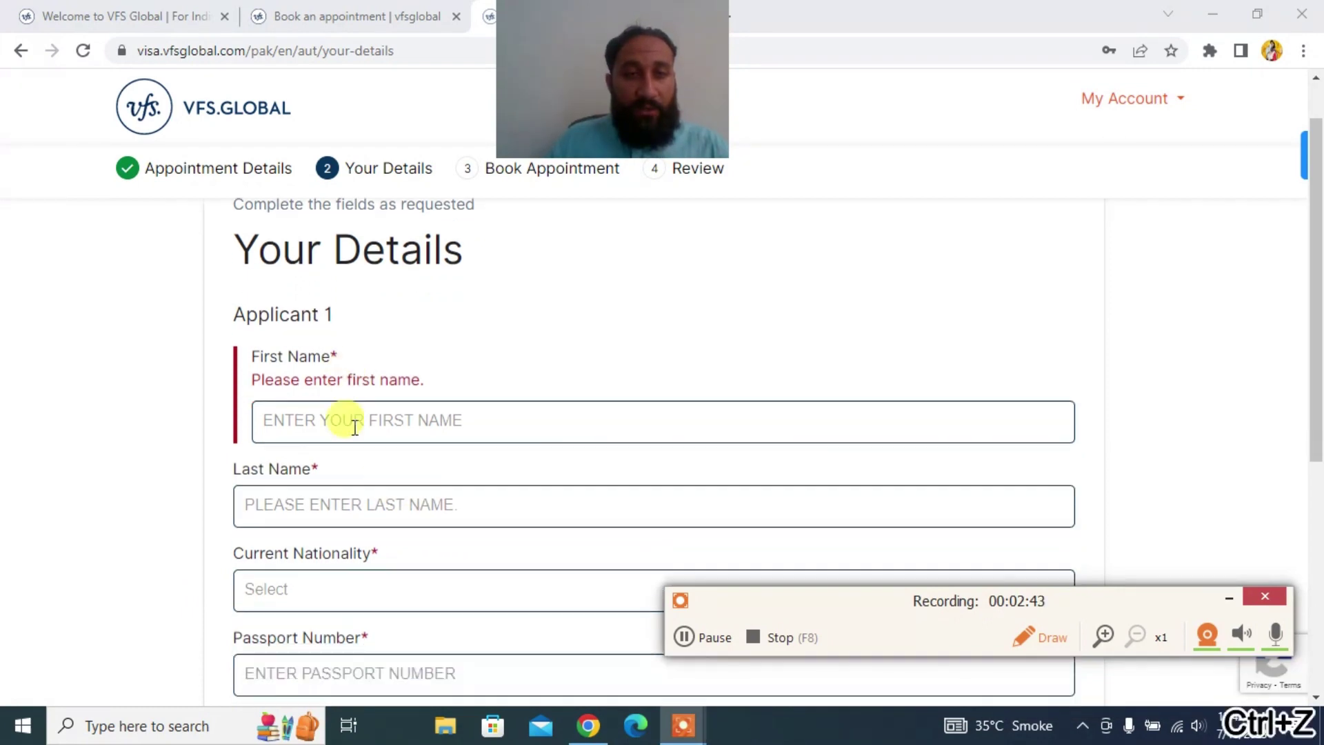
scroll(347, 424, down, 5)
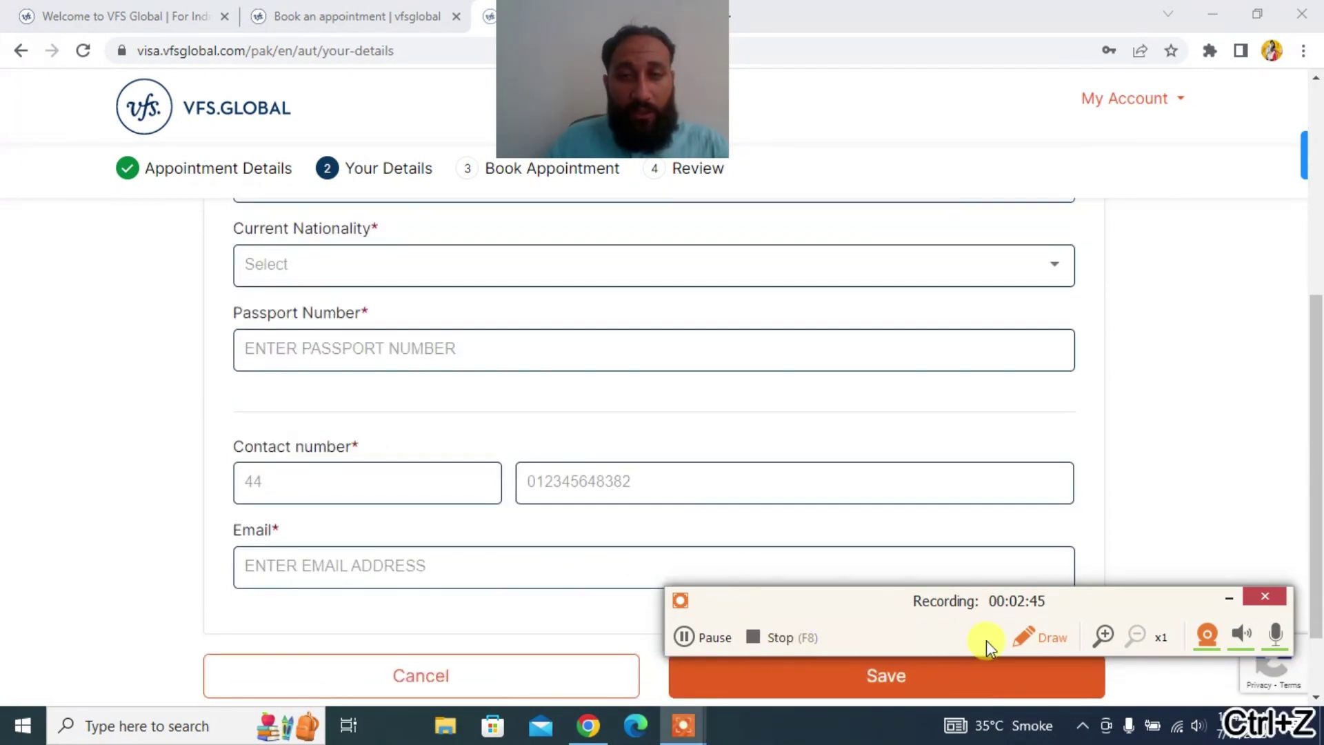
drag(196, 292, 346, 349)
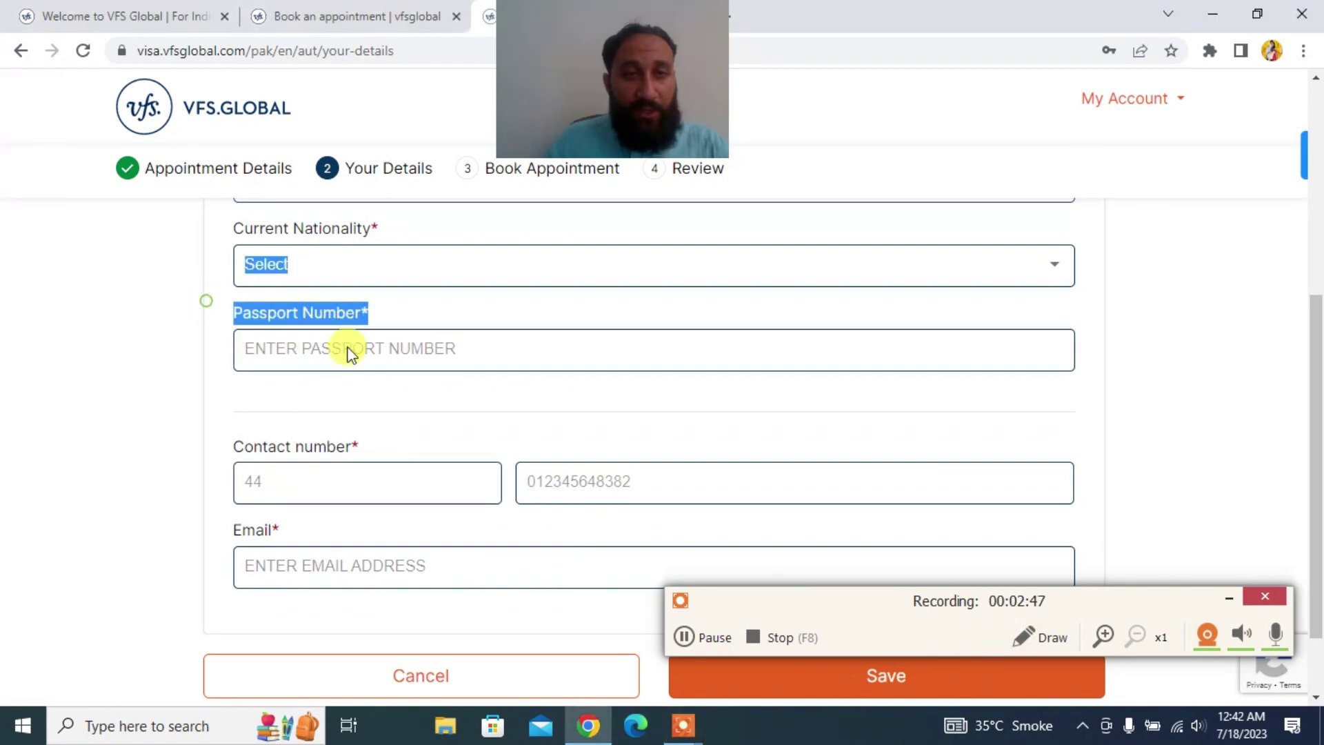
click(881, 559)
click(1035, 635)
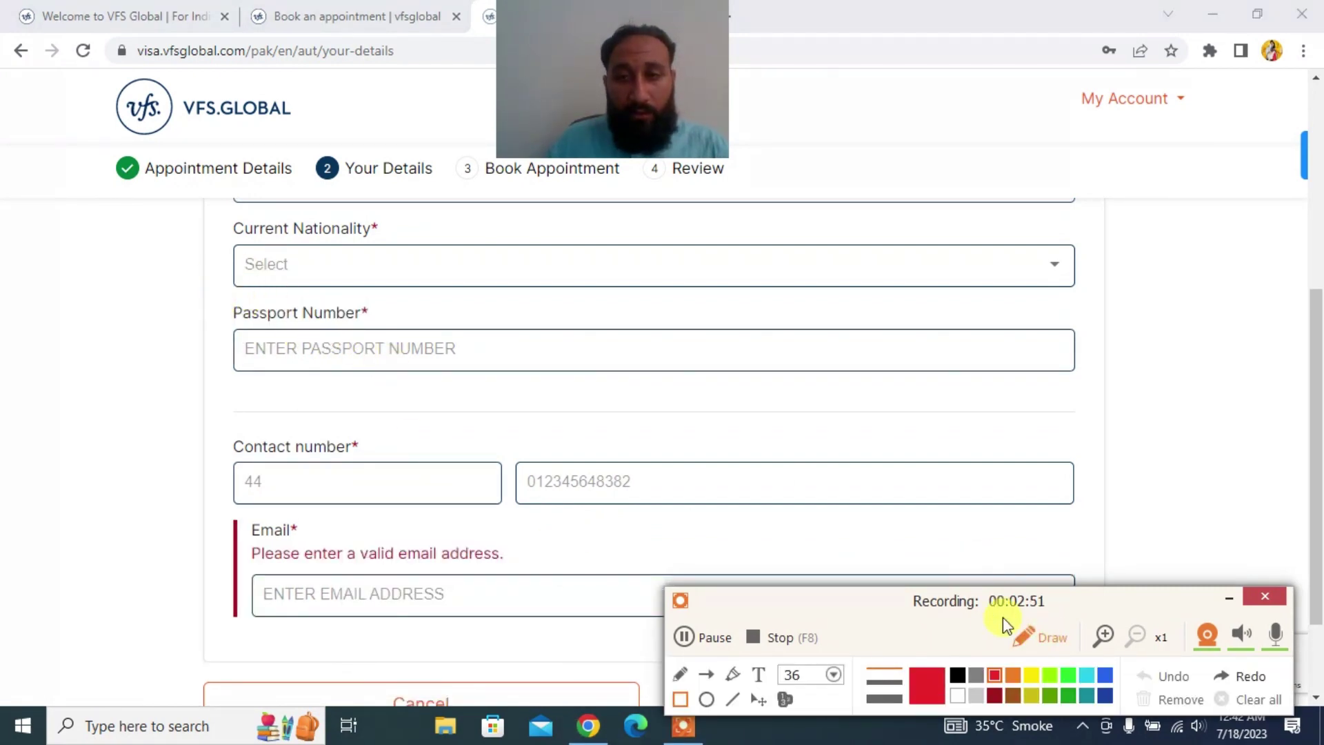
click(1052, 648)
click(1038, 643)
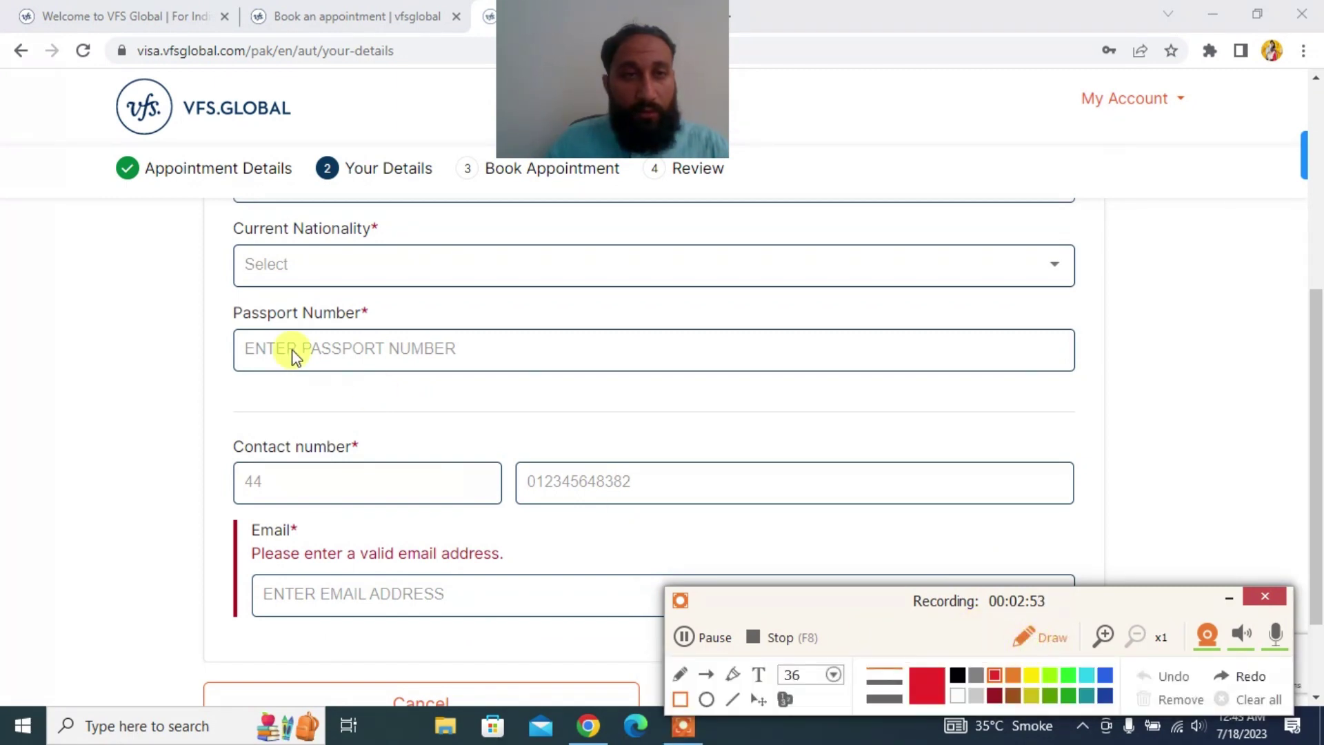
mouse_move(193, 296)
mouse_down()
mouse_move(440, 395)
mouse_move(463, 386)
mouse_up()
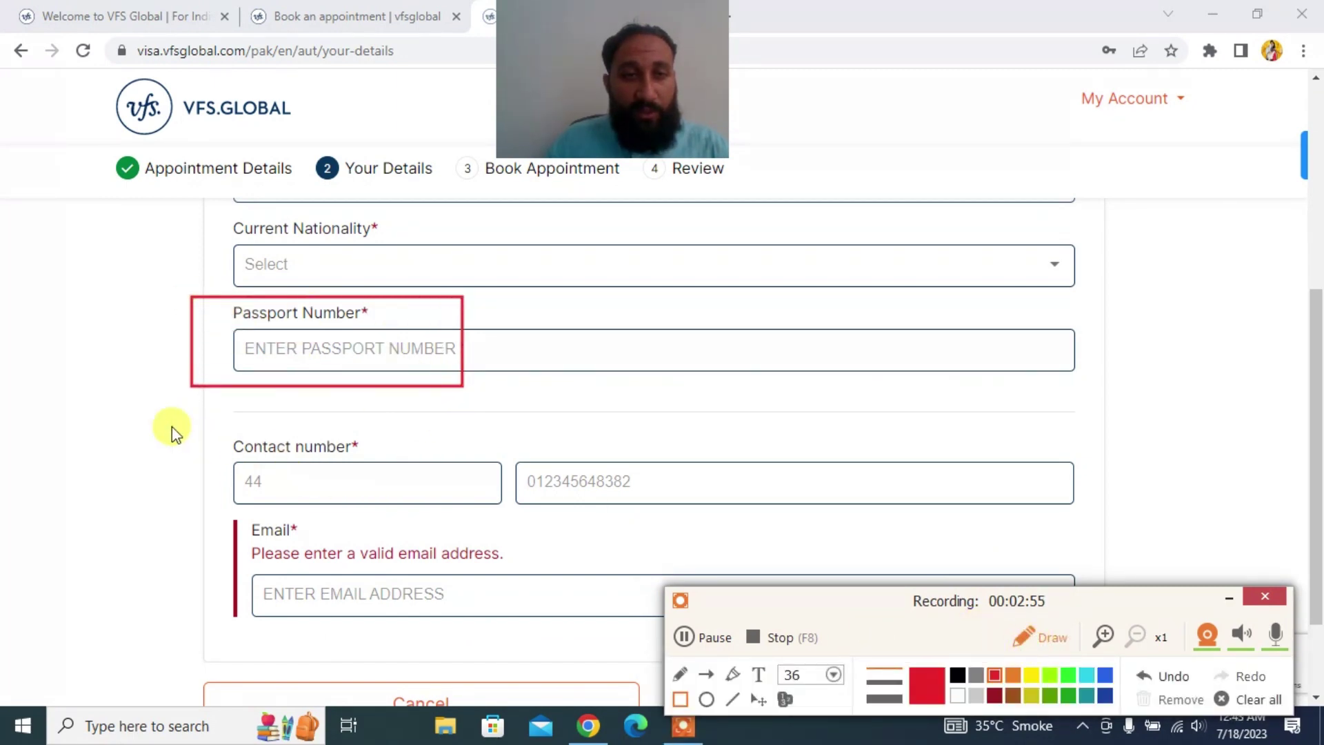
drag(174, 423, 447, 519)
drag(209, 527, 429, 615)
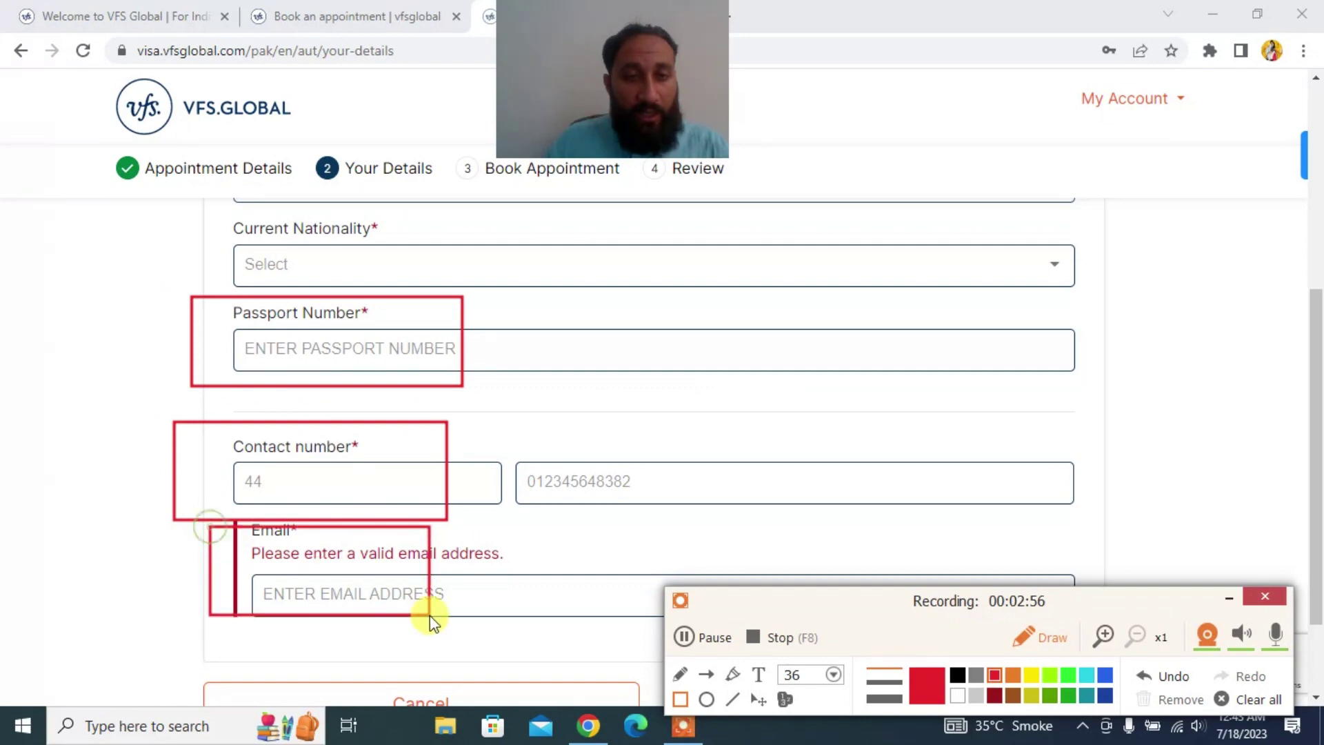
key(ctrl+z)
key(ctrl+z)
key(ctrl+z)
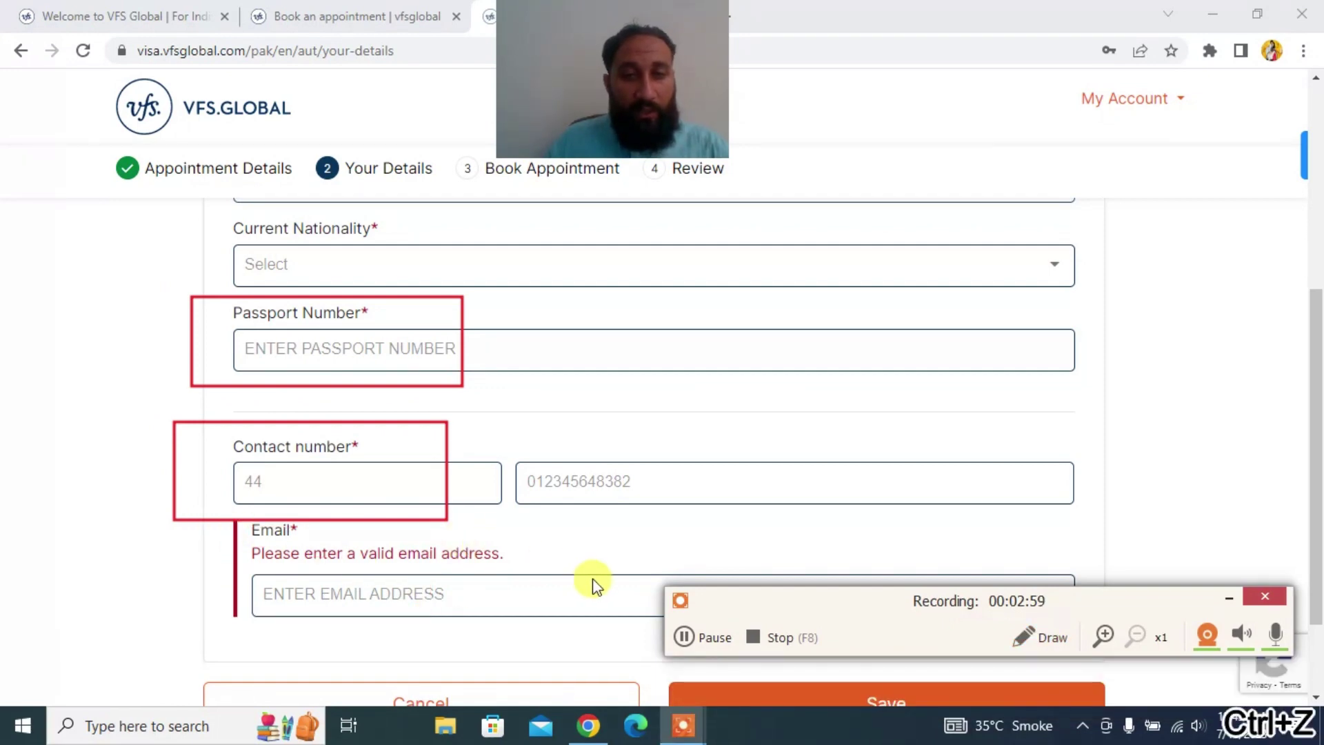
- Fill the applicant's first and last name from Chrome's autofill suggestion
scroll(299, 298, up, 3)
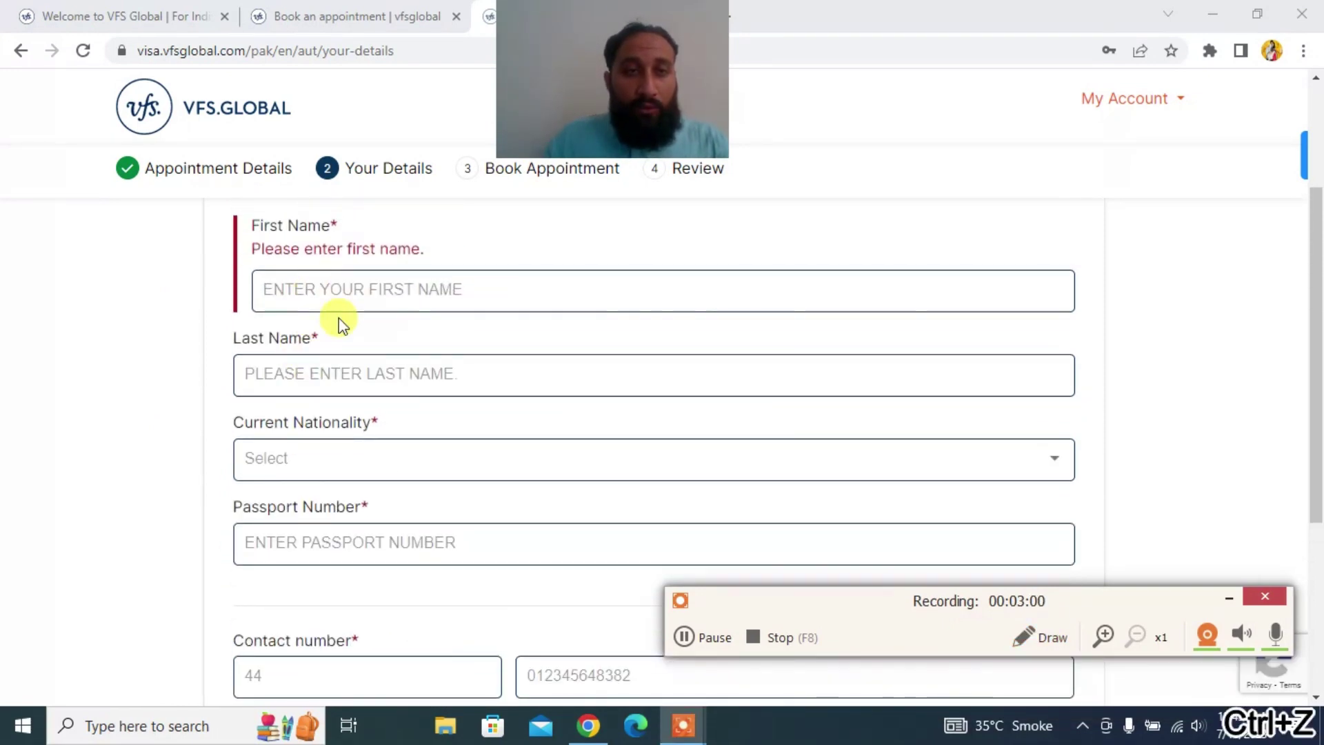
click(355, 296)
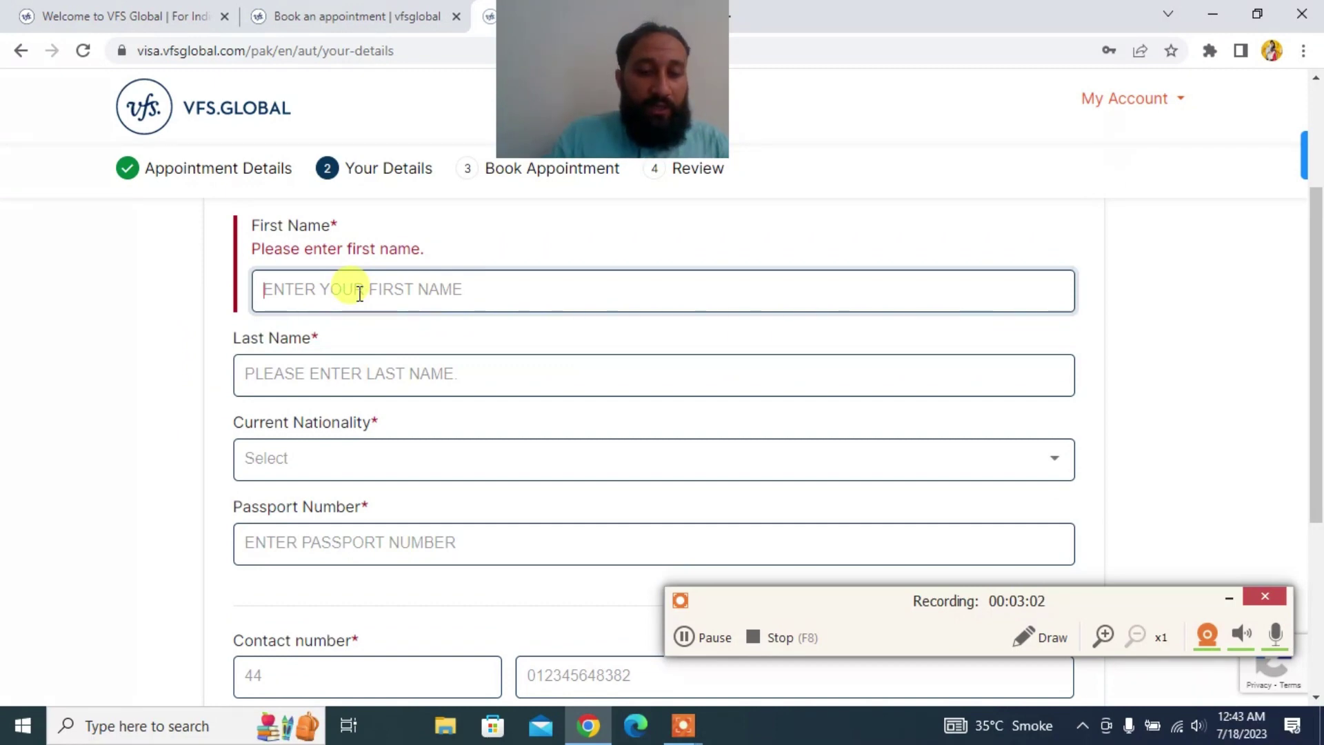
text(MURTAZA)
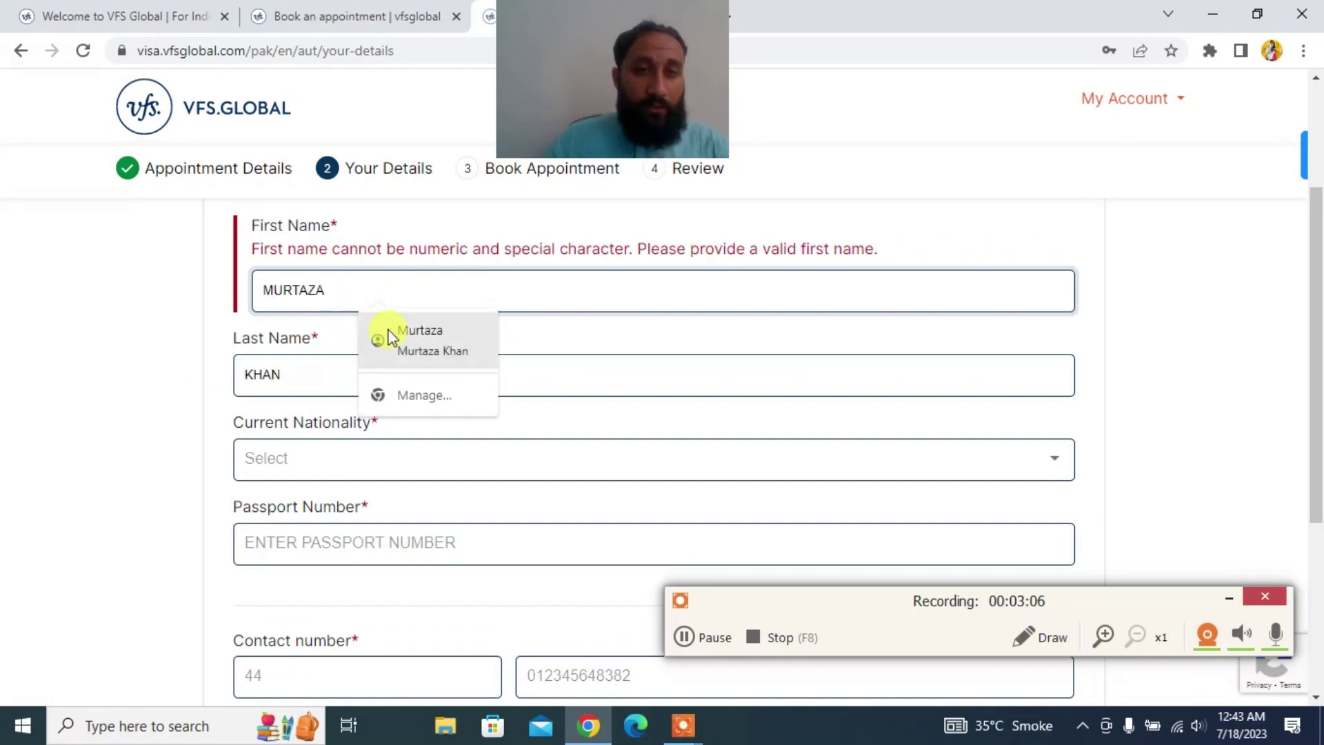
click(397, 341)
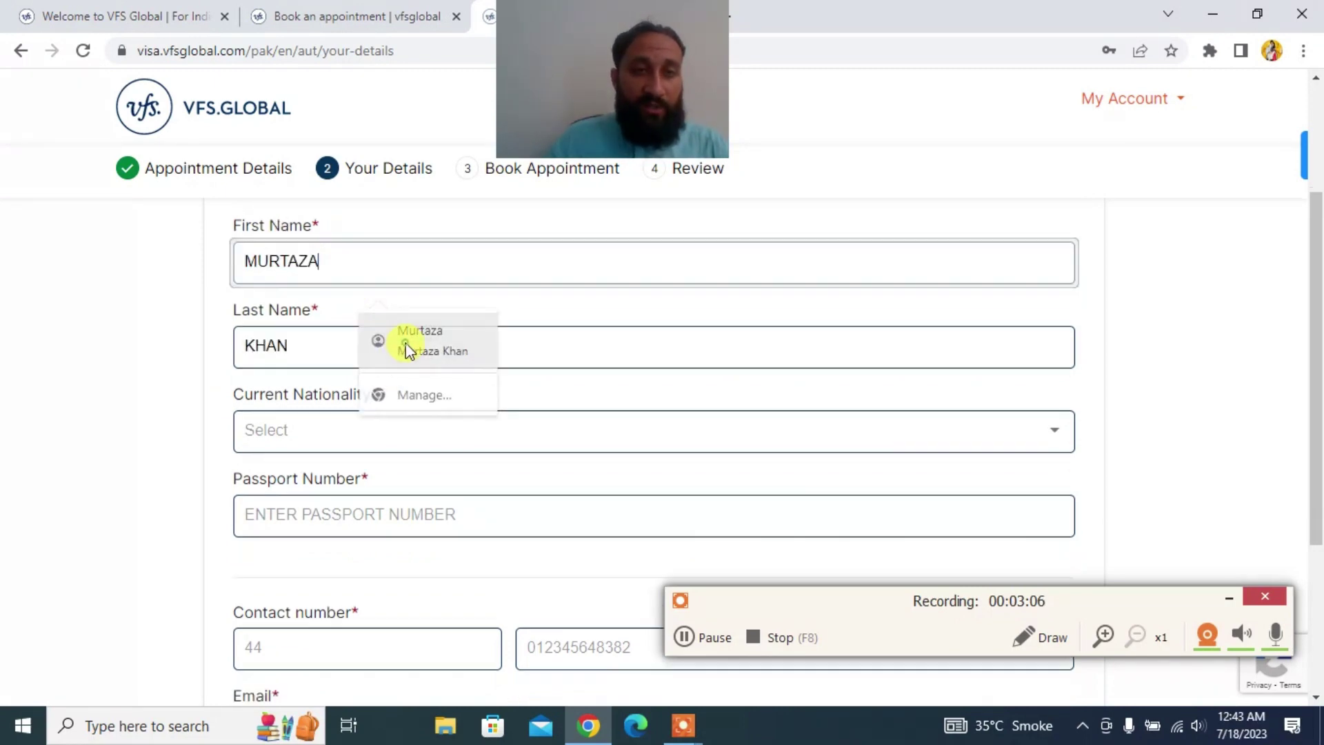
- Set Current Nationality to PAKISTAN and enter the applicant's passport number
click(300, 430)
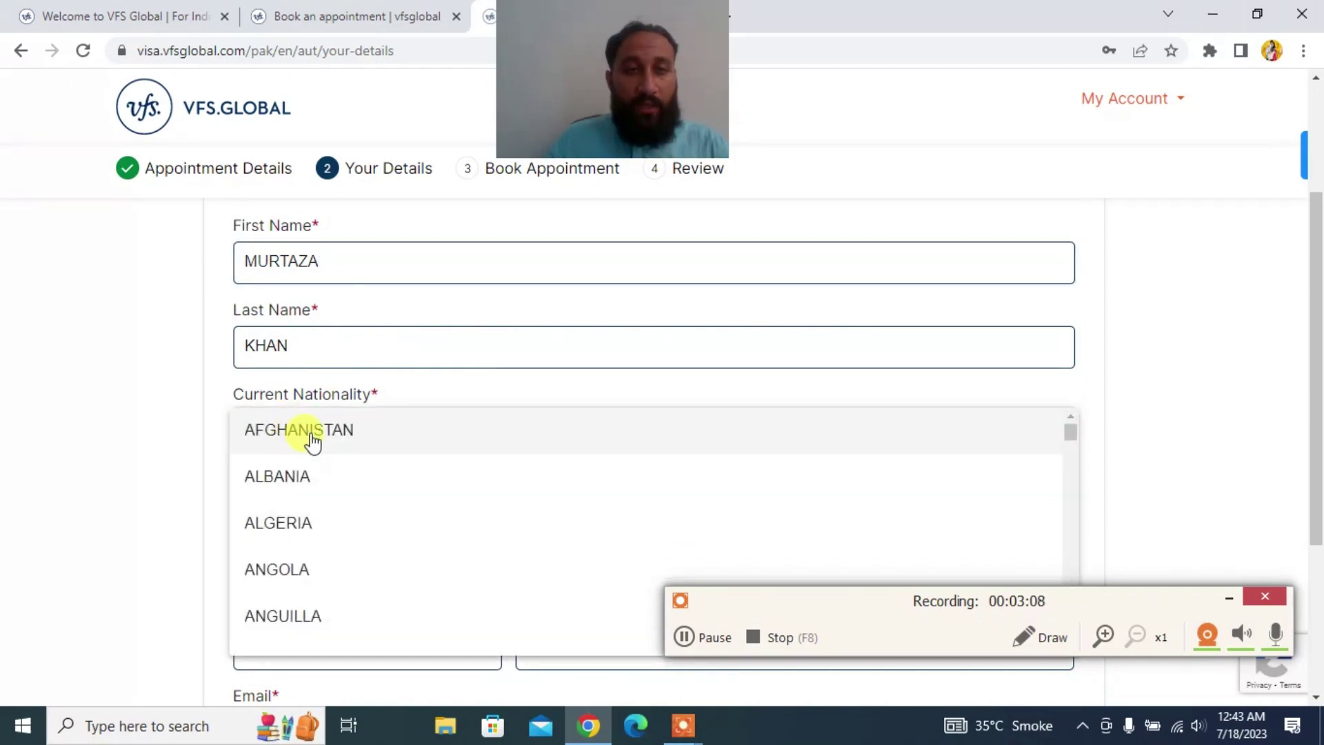
key(p)
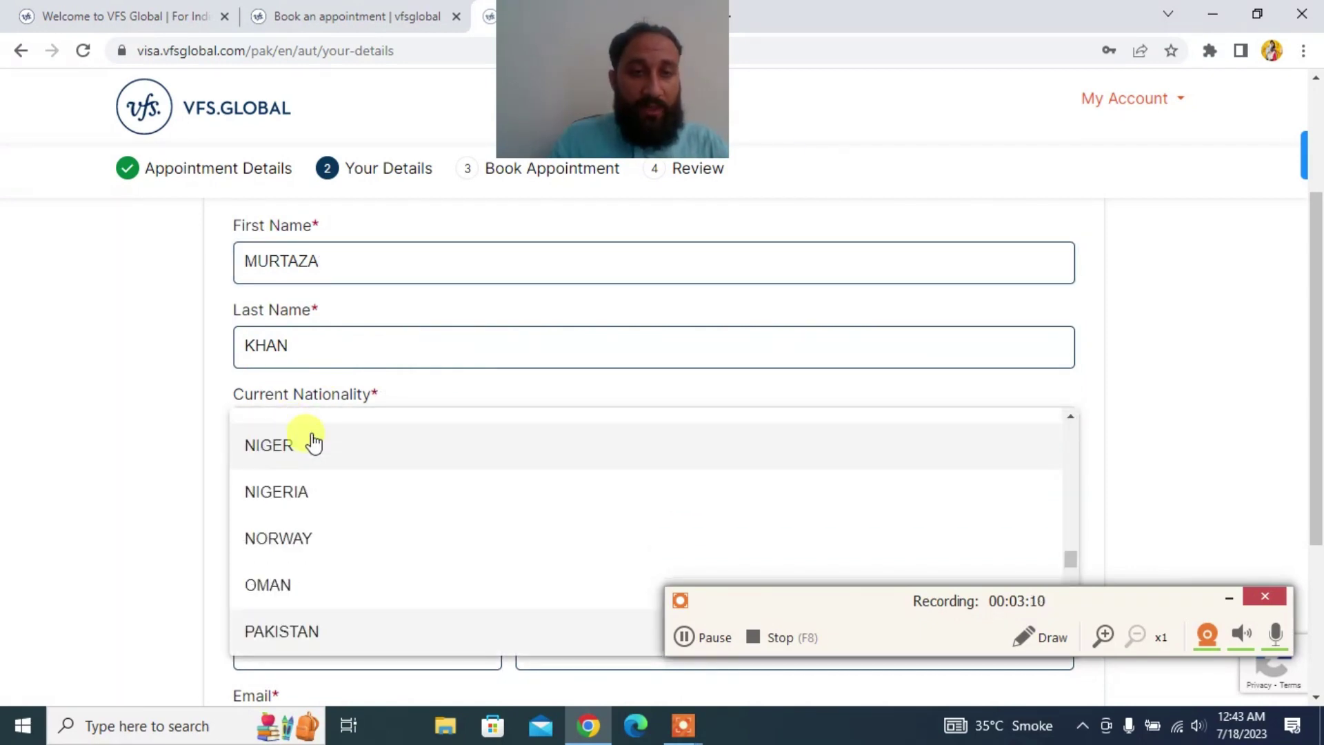
click(310, 629)
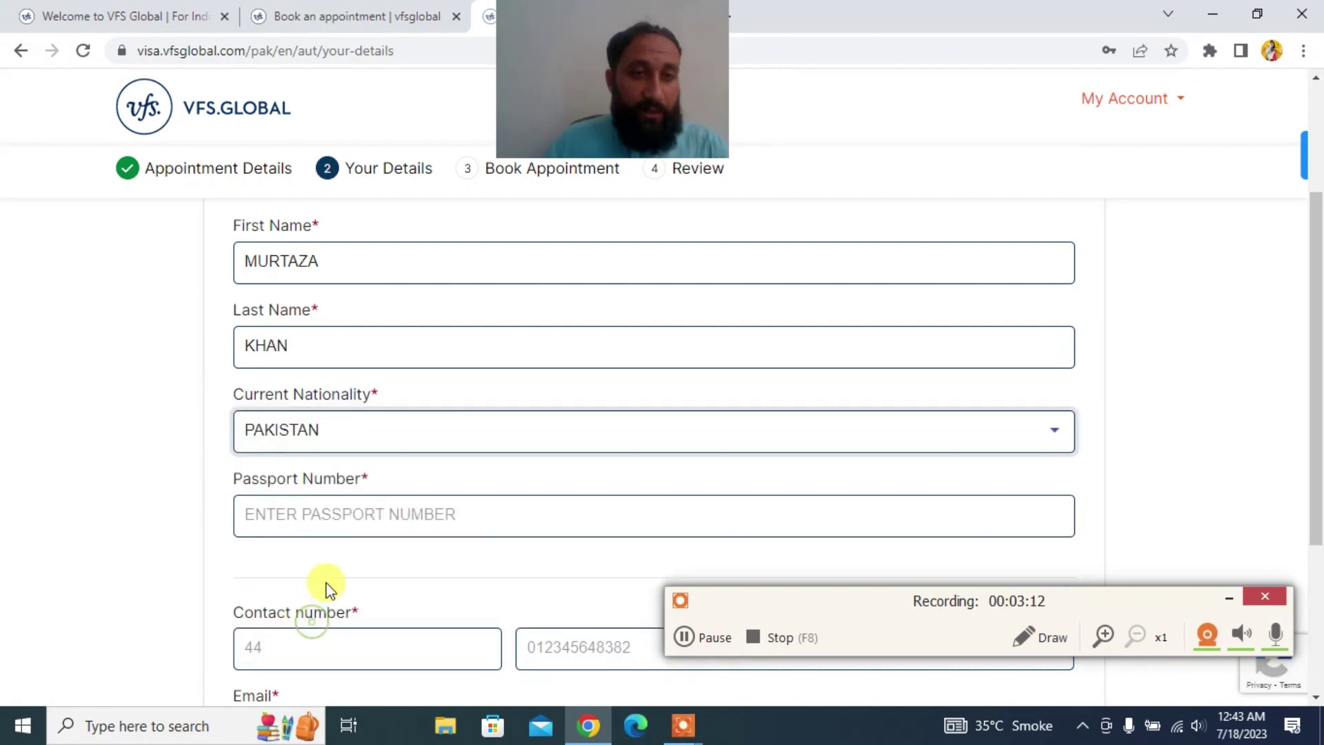
click(324, 512)
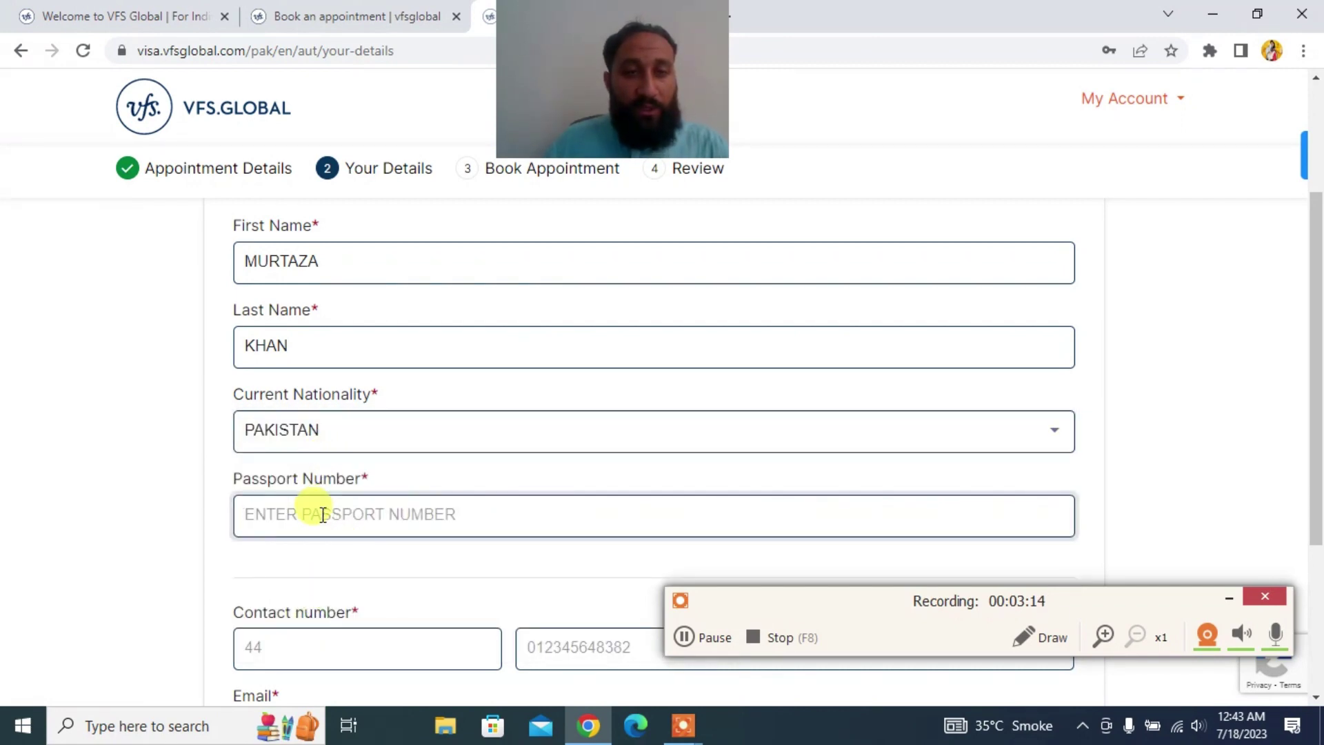
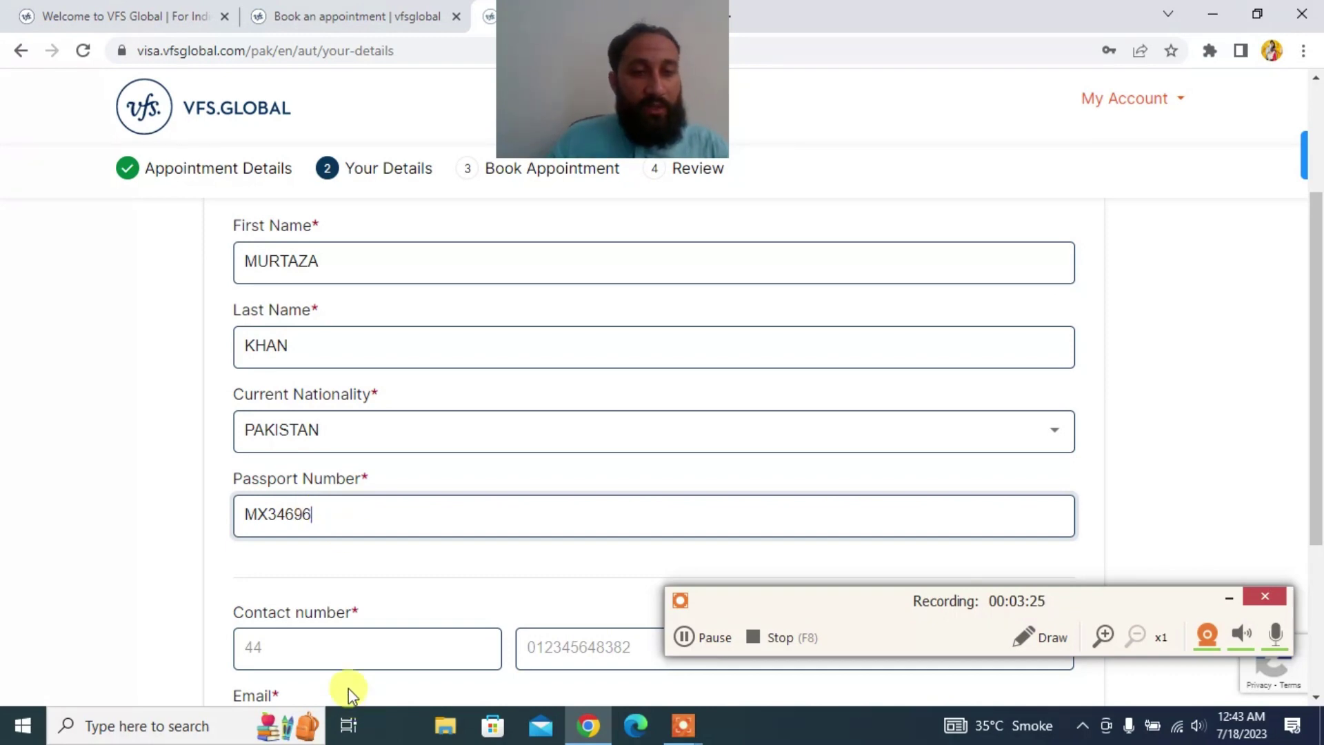
click(326, 655)
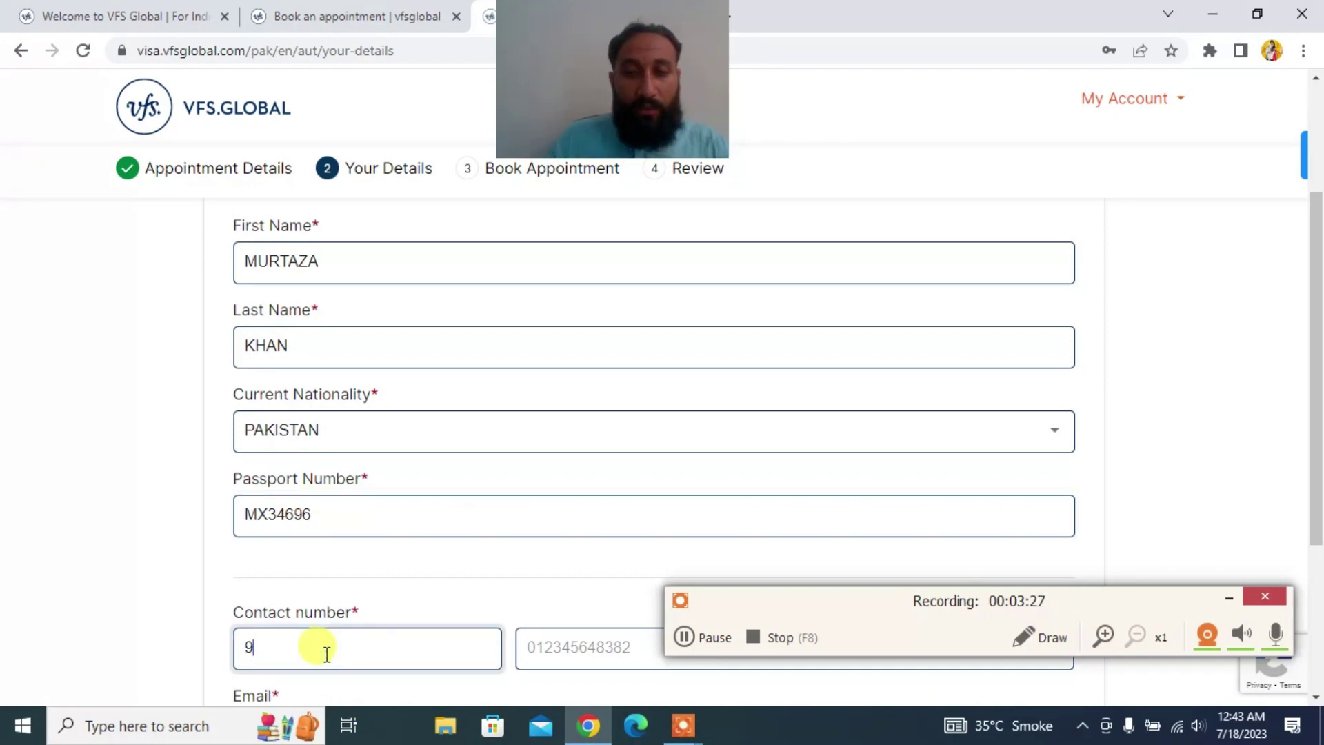
- Enter country code 92 and the applicant's phone number
text(92)
scroll(570, 655, down, 1)
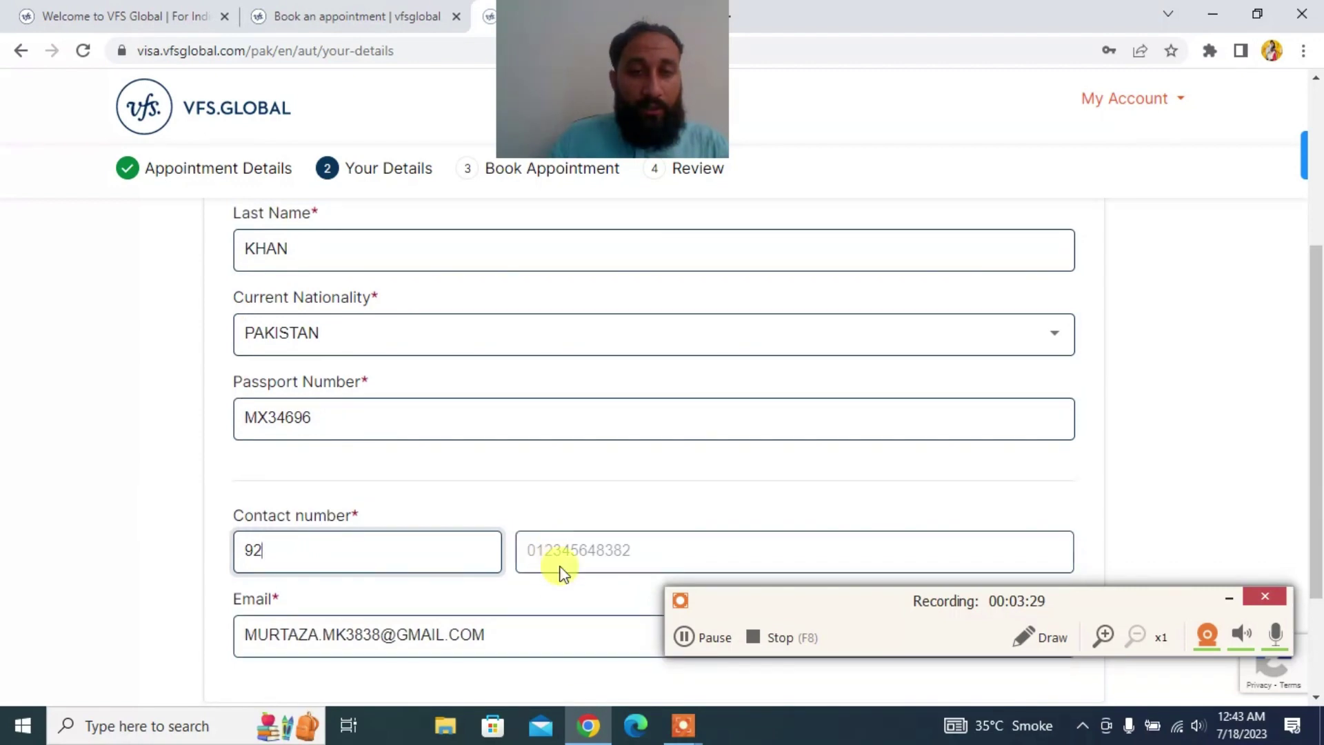
click(564, 560)
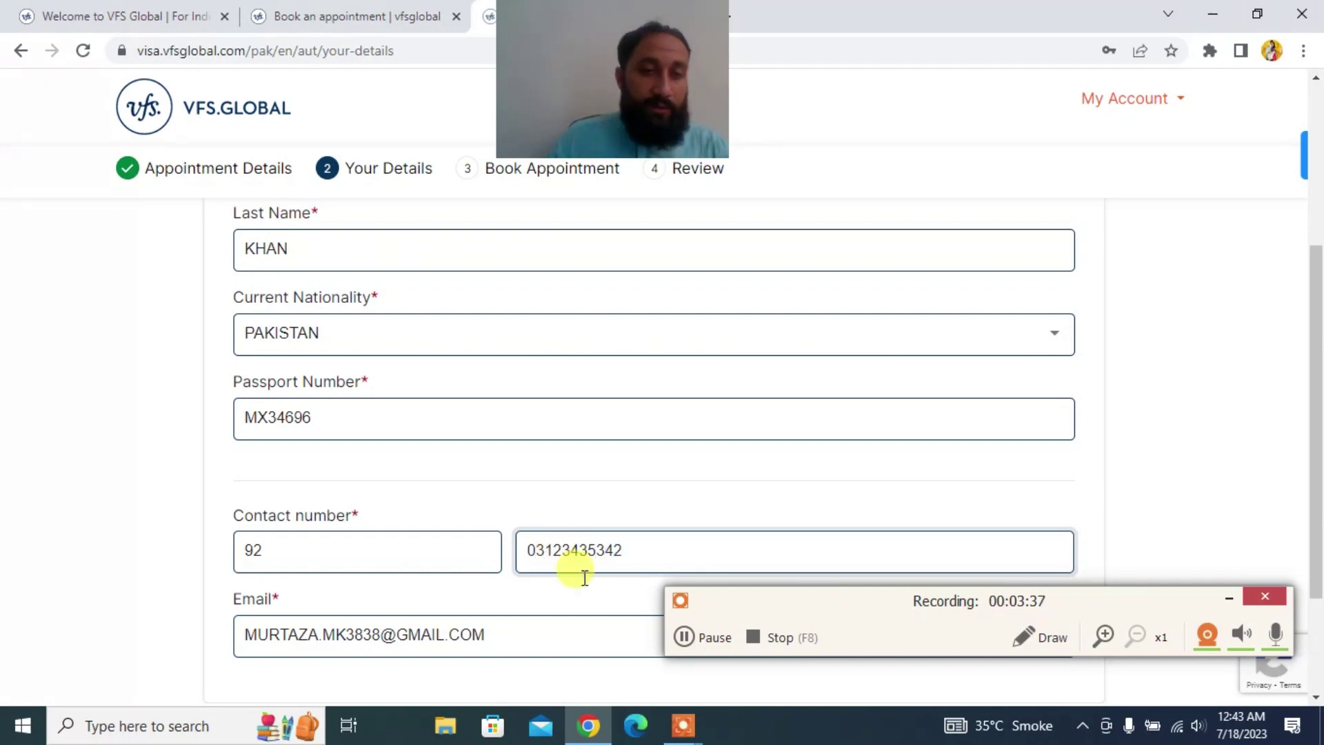
- Check and adjust the applicant's address in the Email field
scroll(402, 533, down, 1)
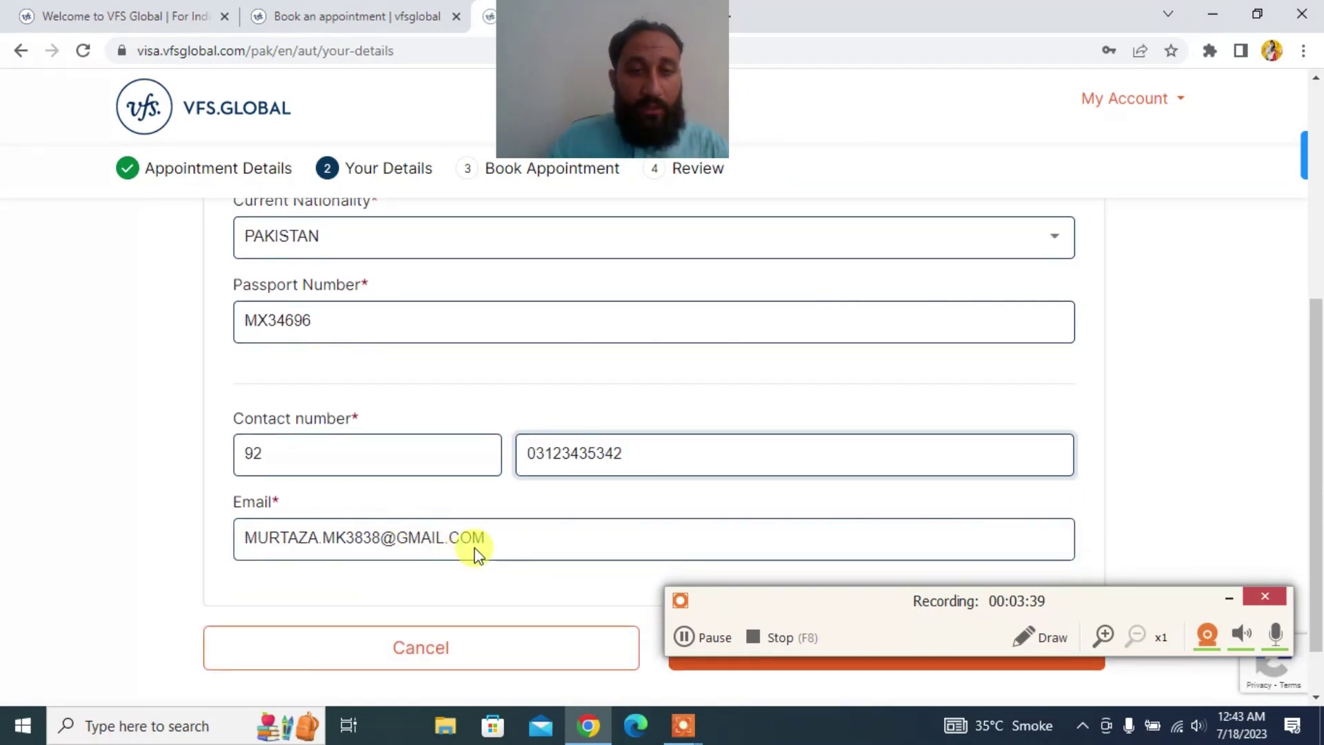
drag(491, 535, 379, 523)
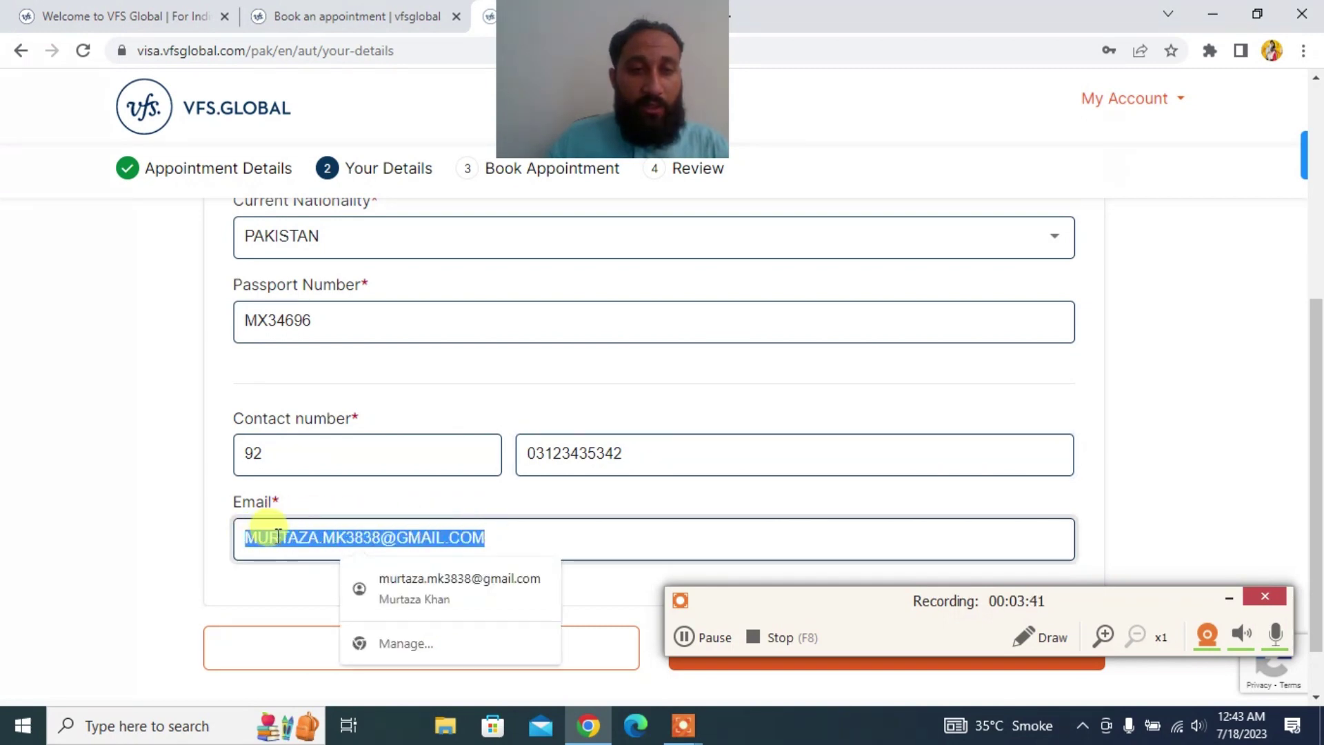
triple_click(543, 530)
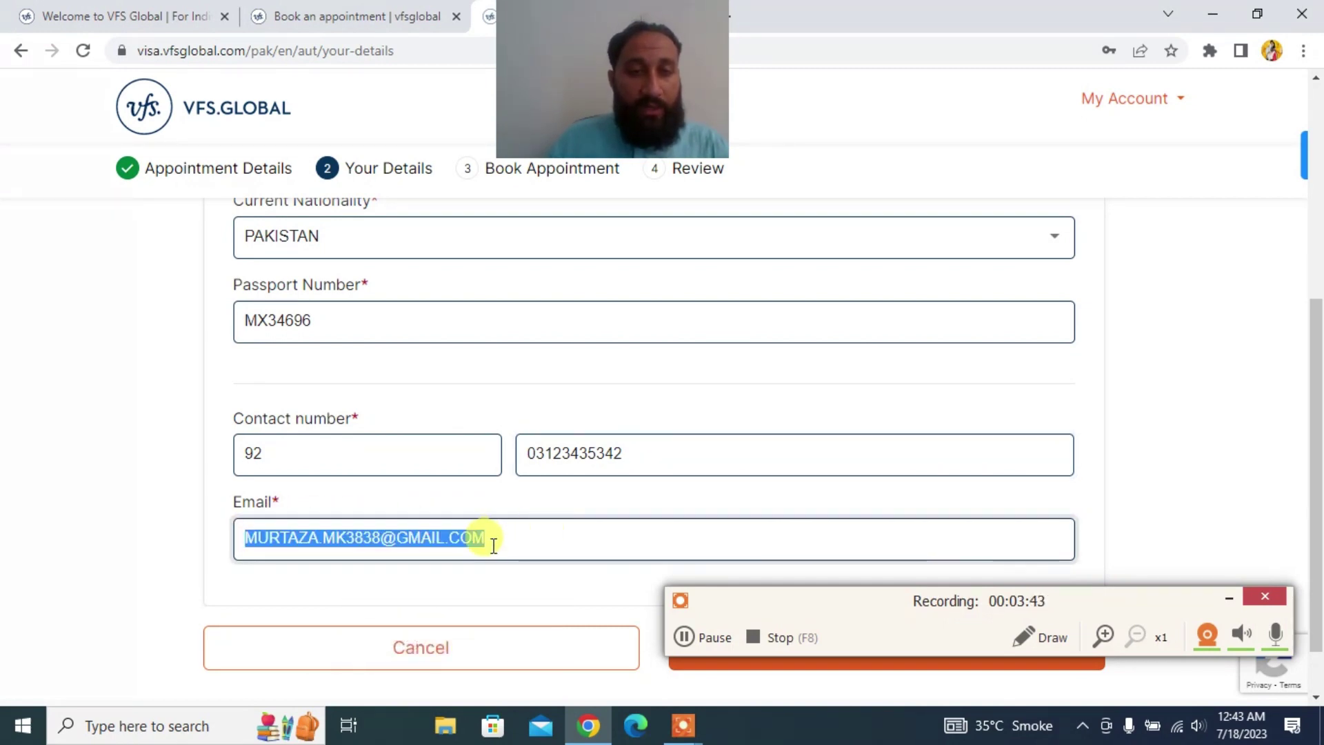
click(384, 537)
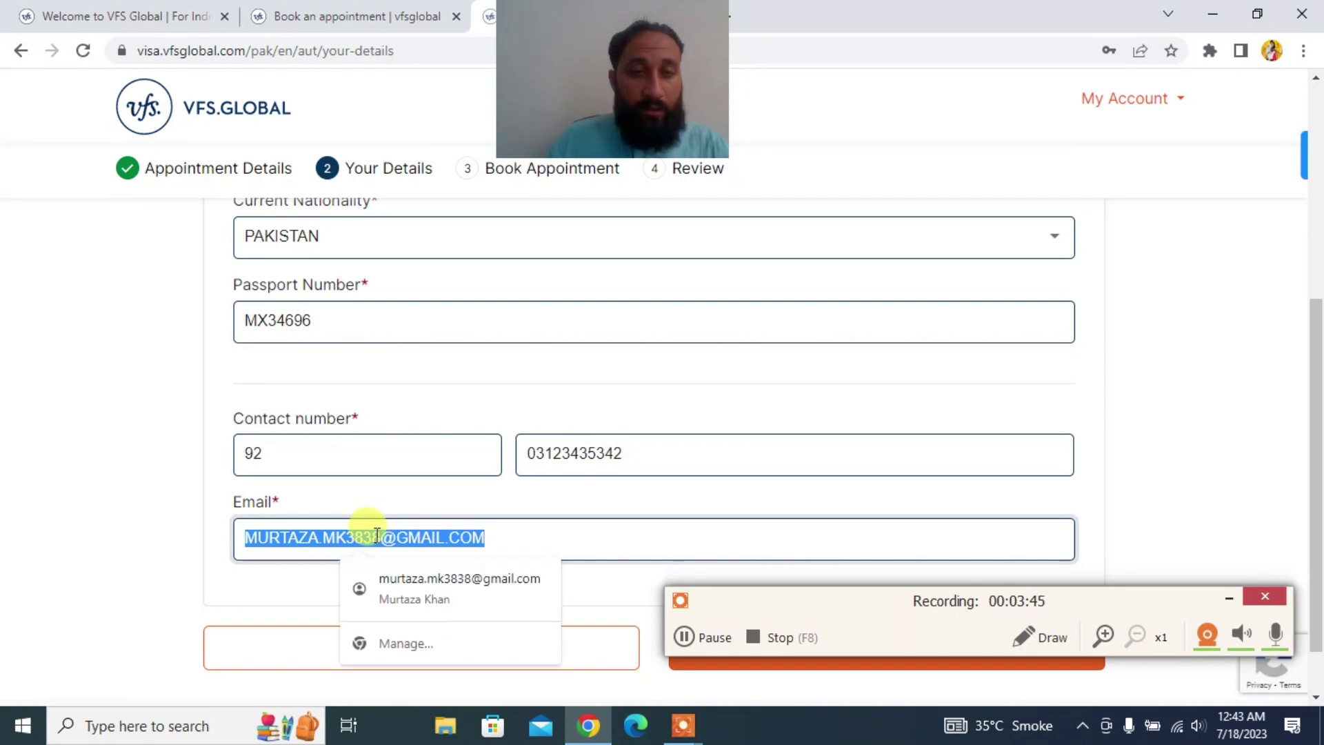
drag(388, 538, 189, 535)
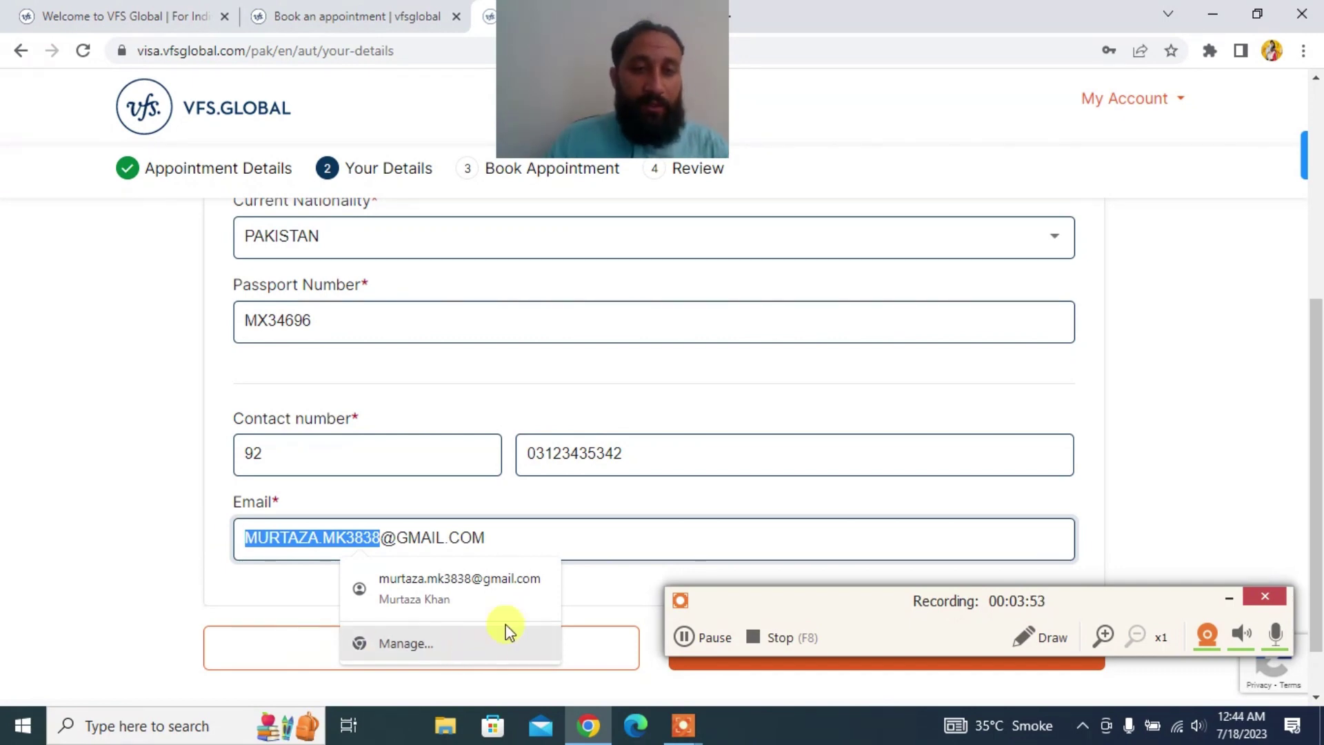
click(519, 538)
click(633, 579)
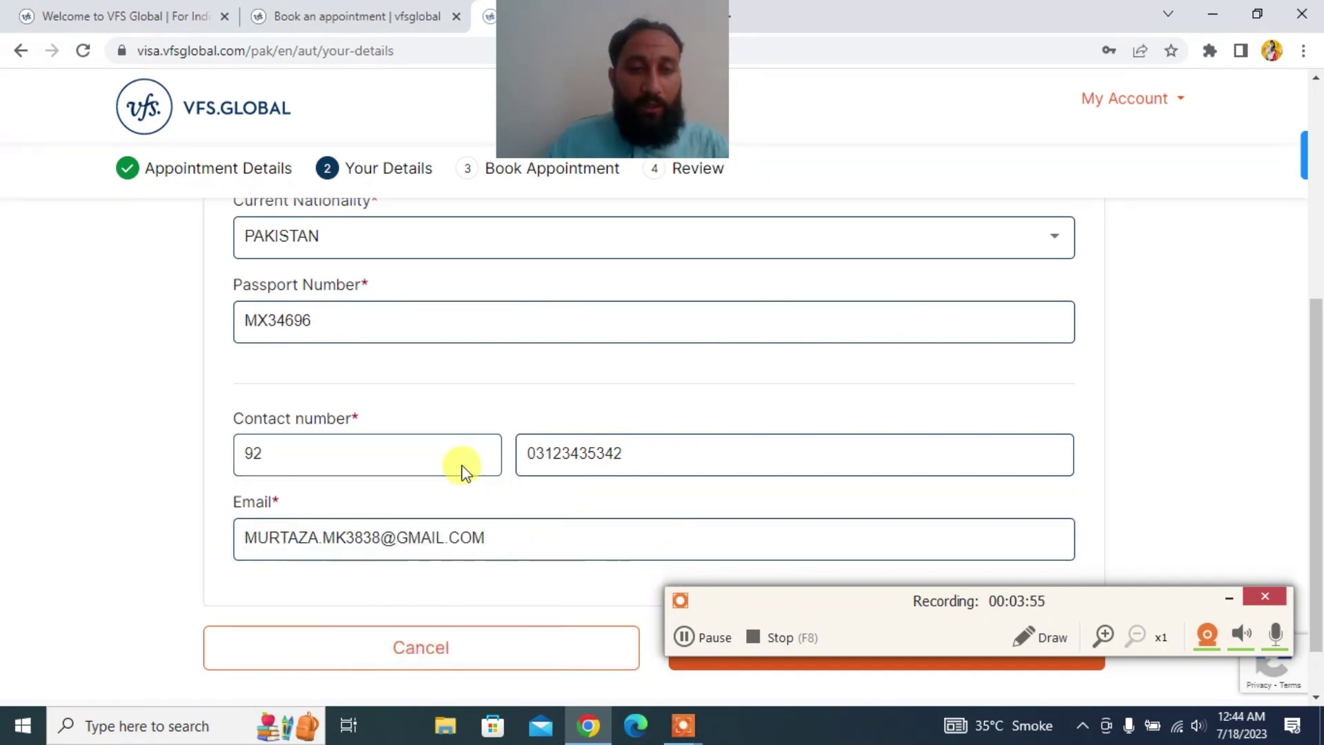
scroll(462, 466, down, 1)
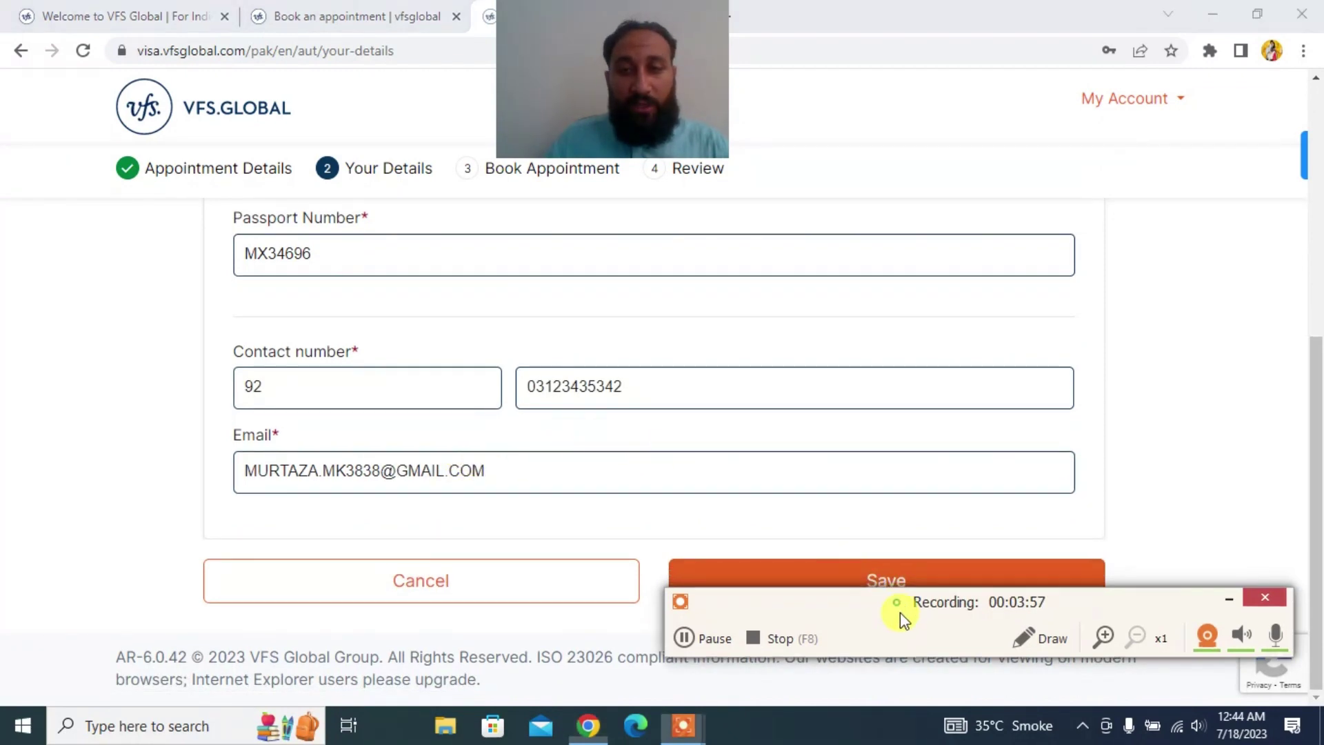
- Mark the save area with a red box and a red arrow
click(1042, 637)
drag(662, 514, 974, 600)
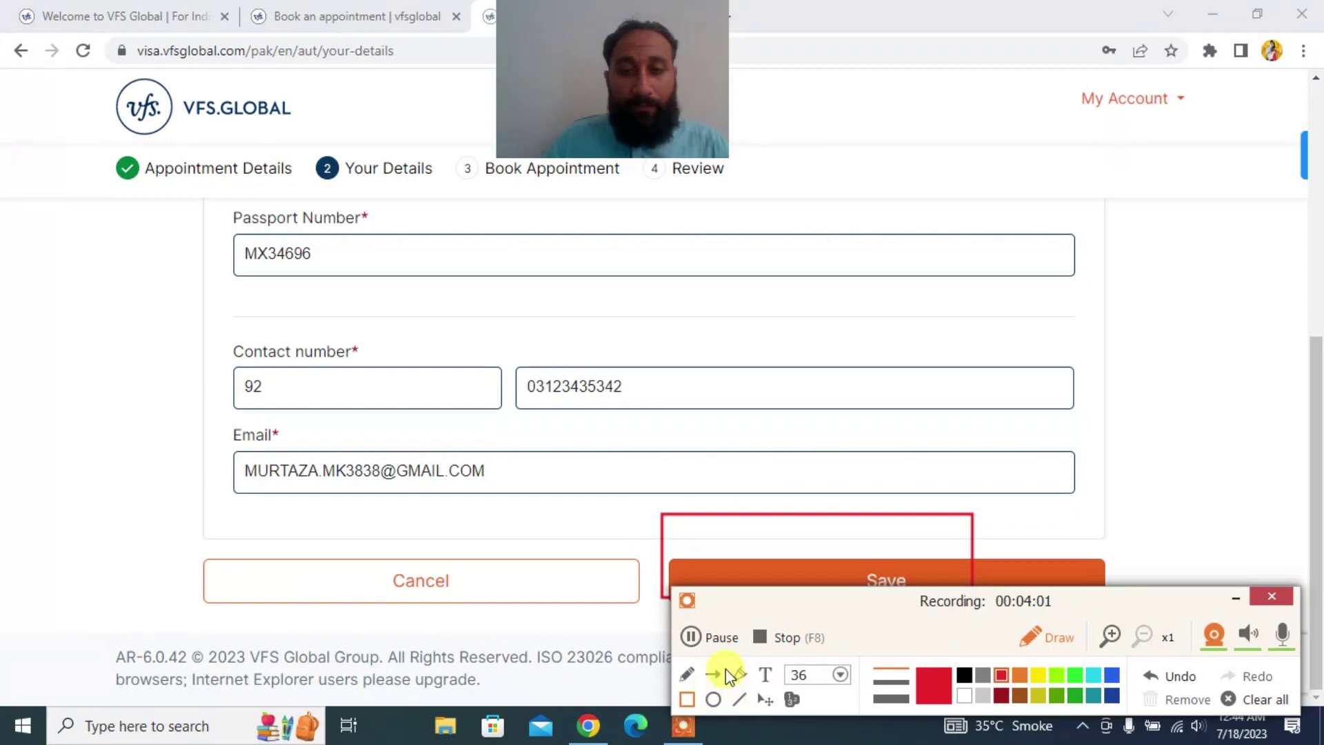
mouse_move(1103, 379)
mouse_down()
mouse_move(981, 496)
mouse_move(888, 552)
mouse_up()
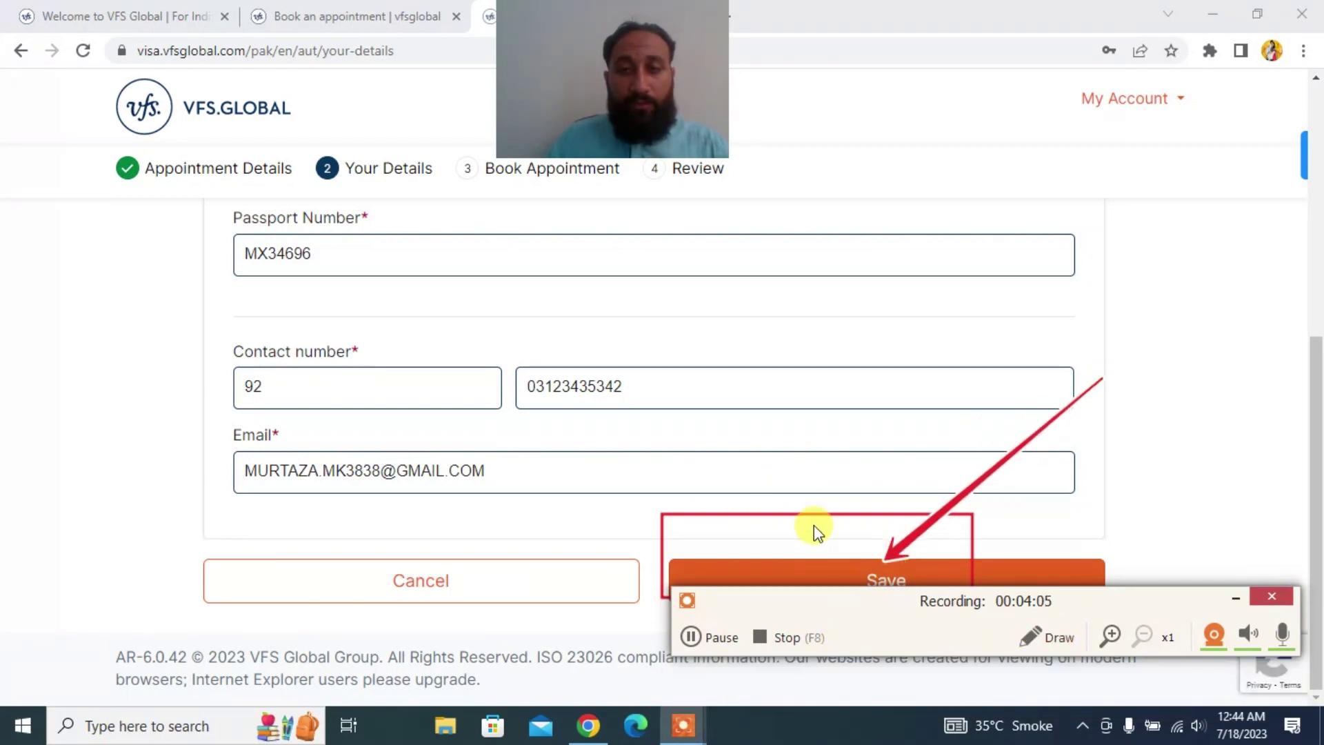
- Remove the marks, move the recorder toolbar aside, and save the applicant's details
key(ctrl+z)
key(ctrl+z)
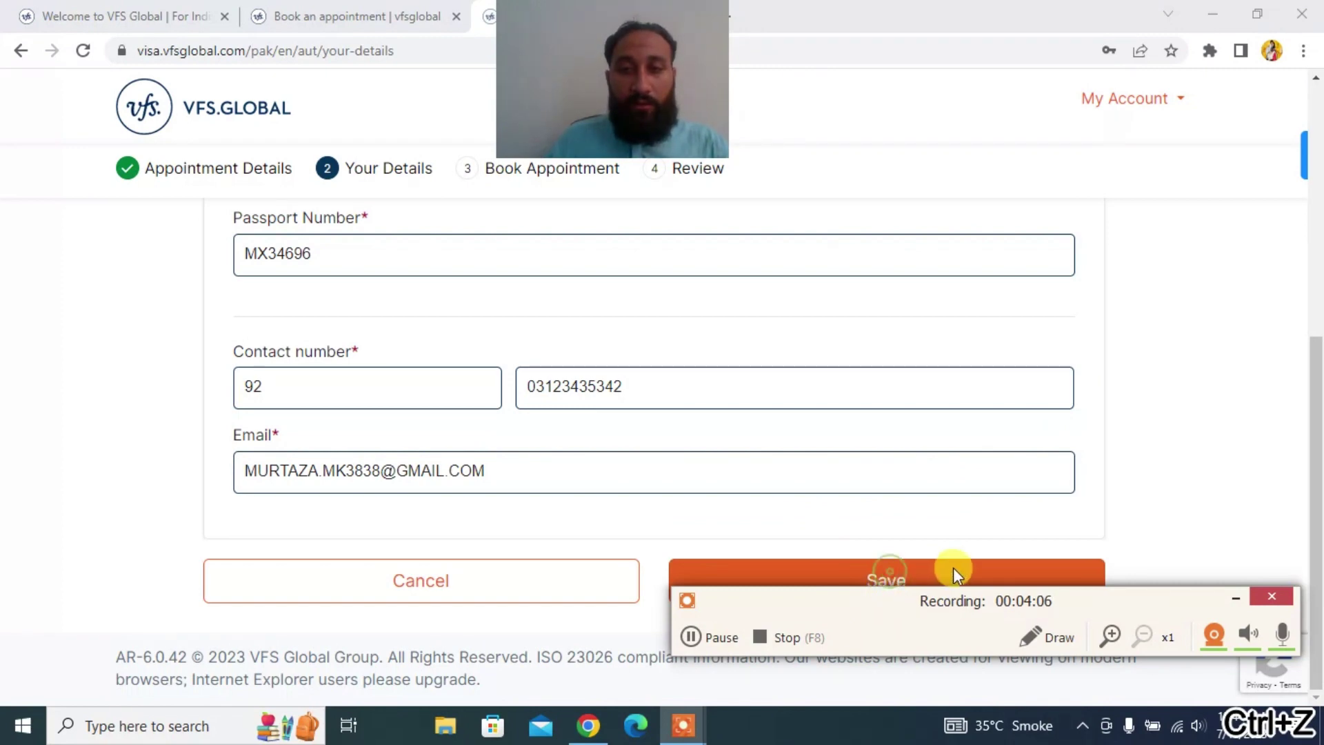
drag(875, 588, 875, 636)
click(864, 578)
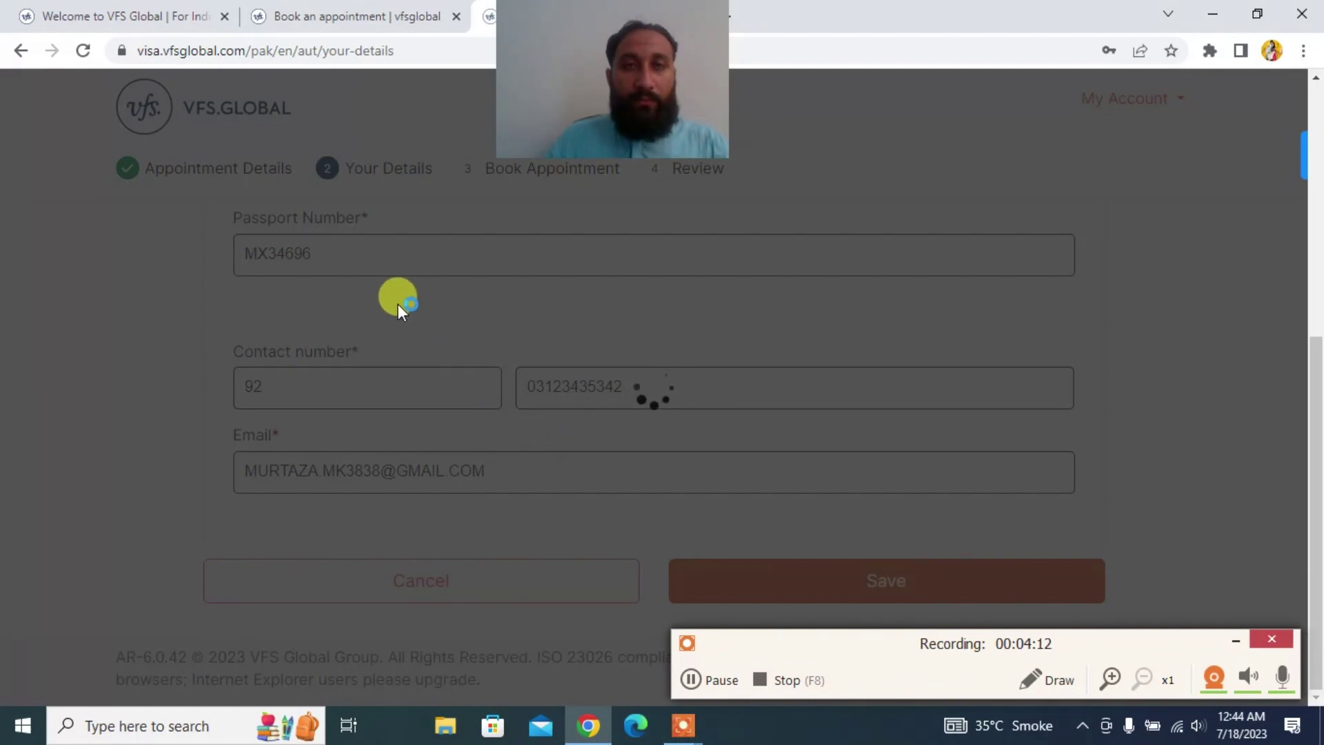
- Box the Applicant 1 card and the add-more-applicants option in red
scroll(414, 345, down, 2)
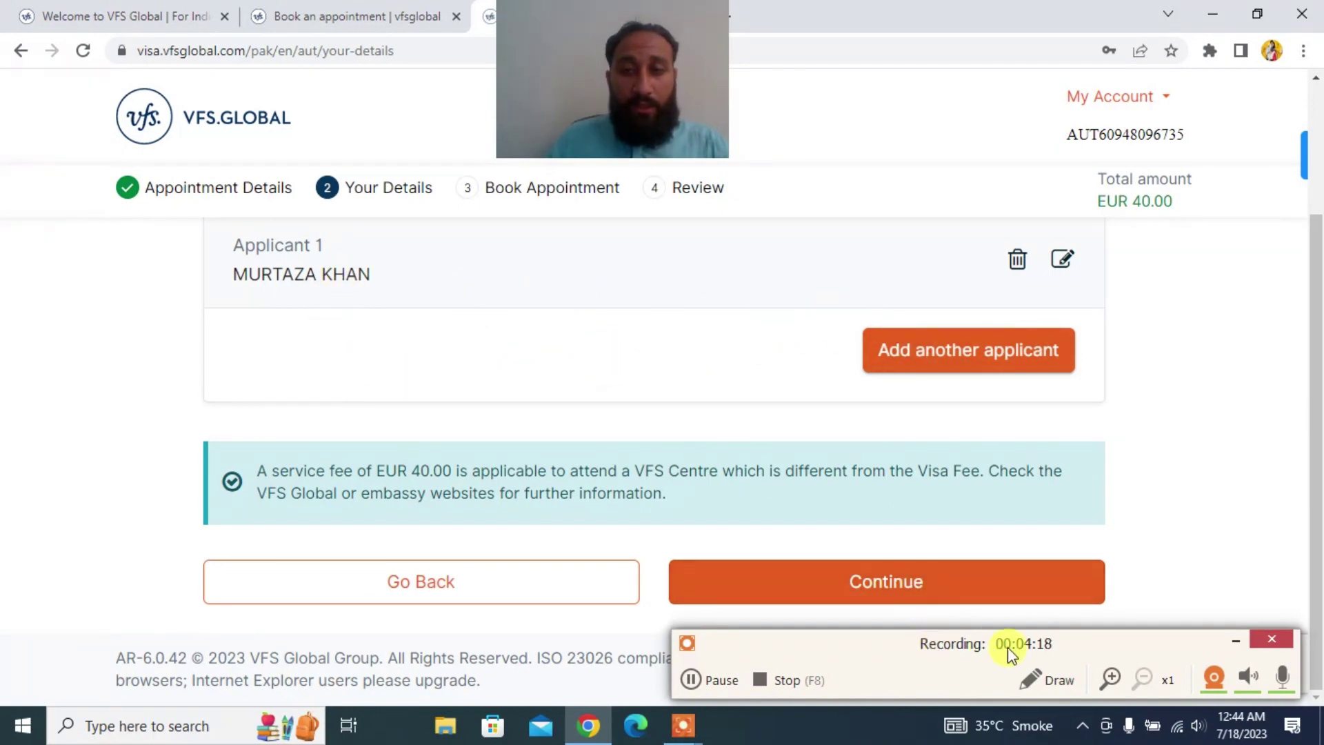
click(1055, 680)
mouse_move(195, 218)
mouse_down()
mouse_move(383, 328)
mouse_move(213, 264)
mouse_move(235, 248)
mouse_up()
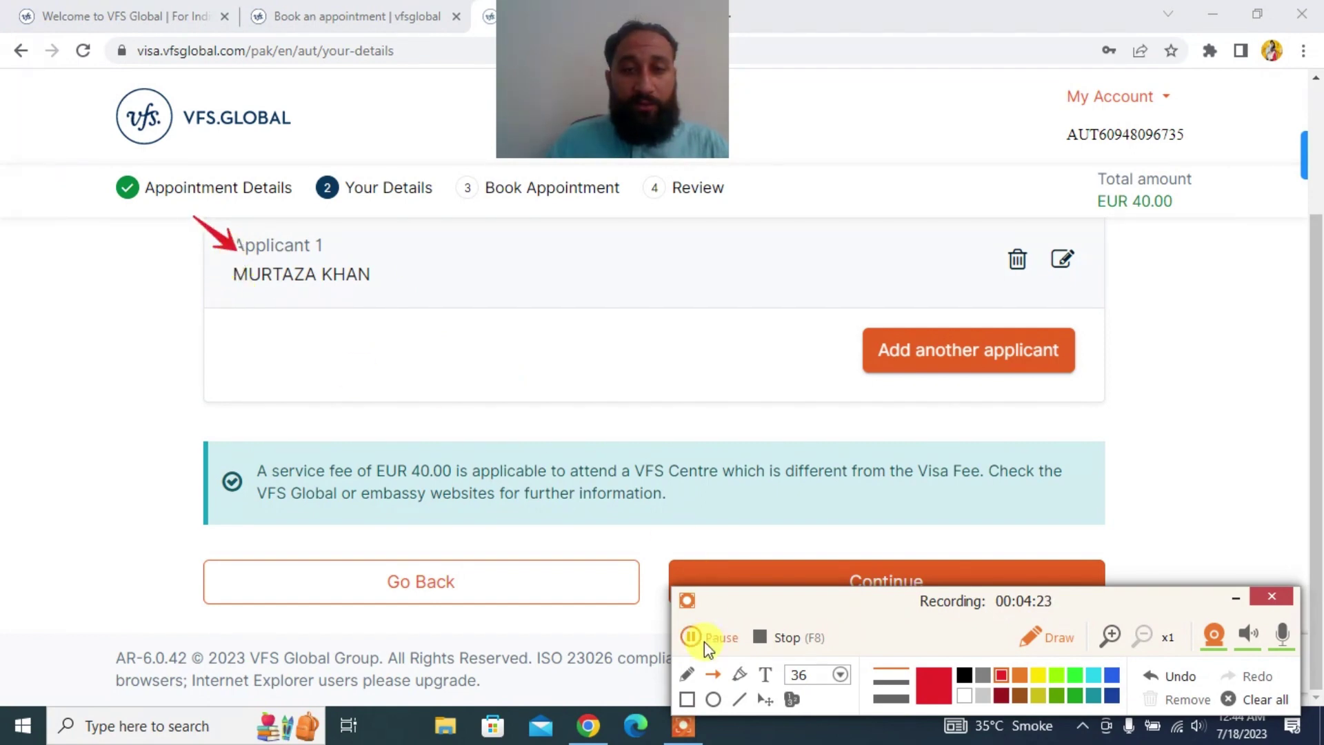
click(687, 700)
drag(182, 213, 463, 321)
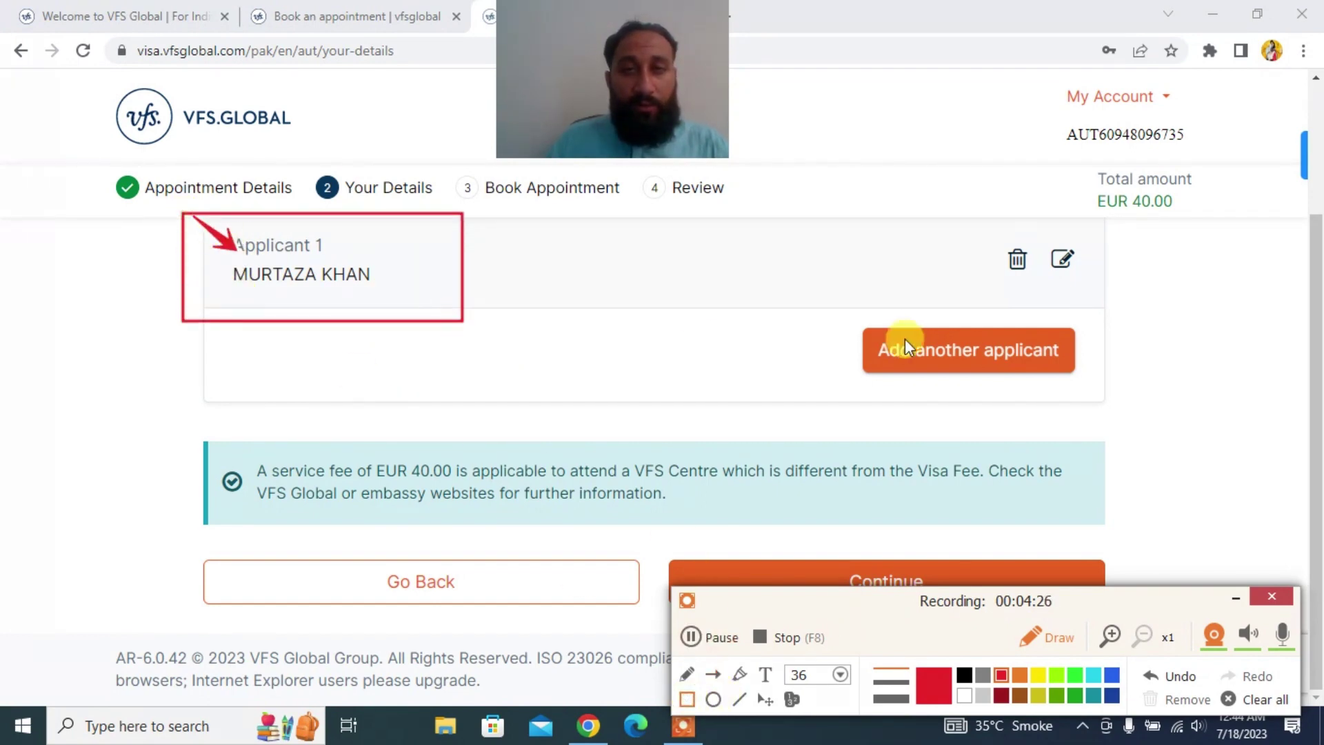
mouse_move(814, 294)
mouse_down()
mouse_move(975, 367)
mouse_move(1090, 387)
mouse_up()
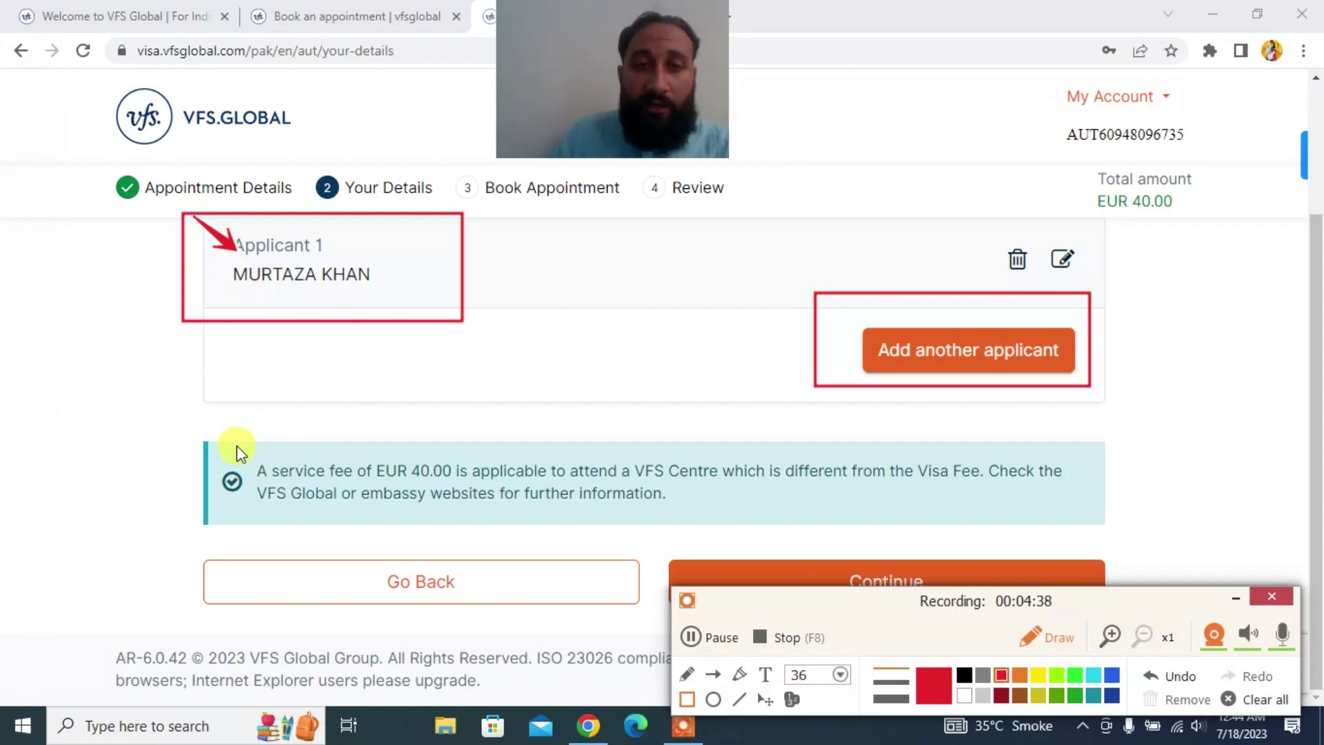
- Box the EUR 40.00 service fee notice and the continue area, then undo all annotations
mouse_move(237, 446)
mouse_down()
mouse_move(469, 498)
mouse_move(490, 495)
mouse_move(458, 481)
mouse_move(1079, 511)
mouse_move(1056, 515)
mouse_up()
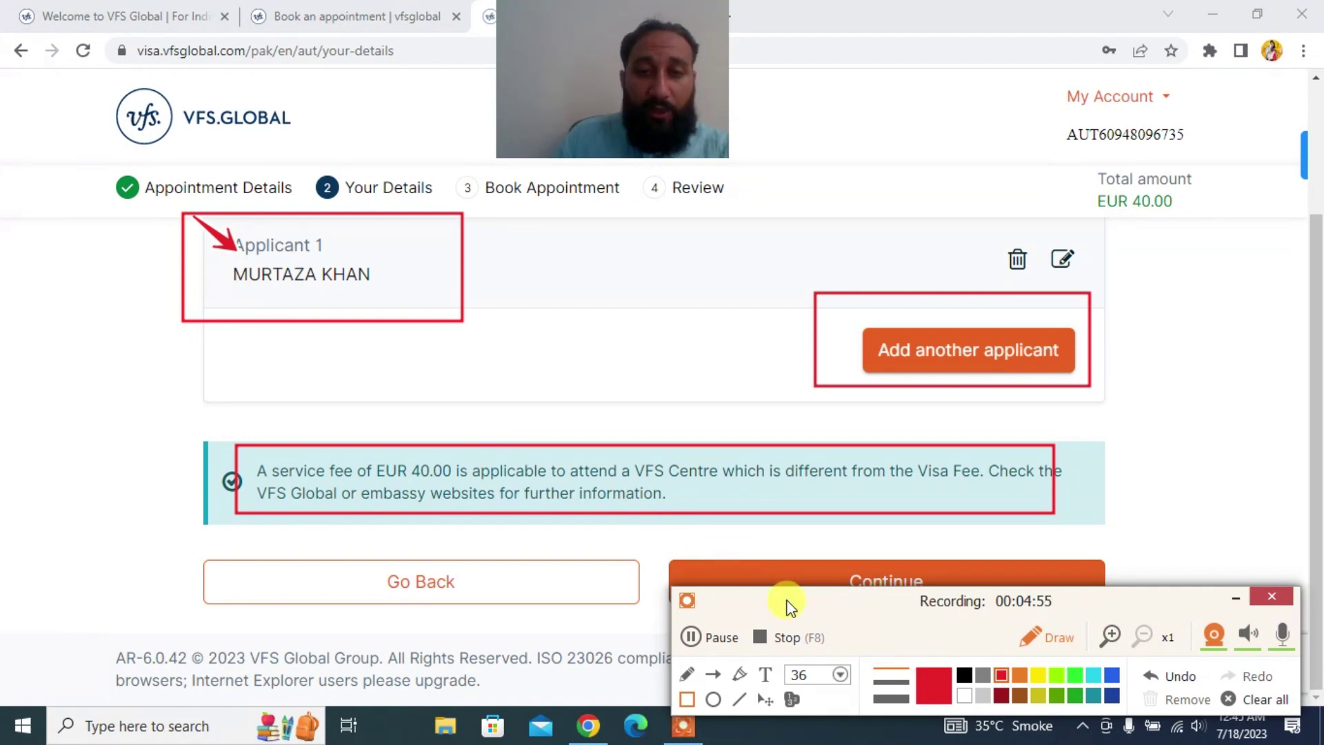
drag(790, 605, 785, 639)
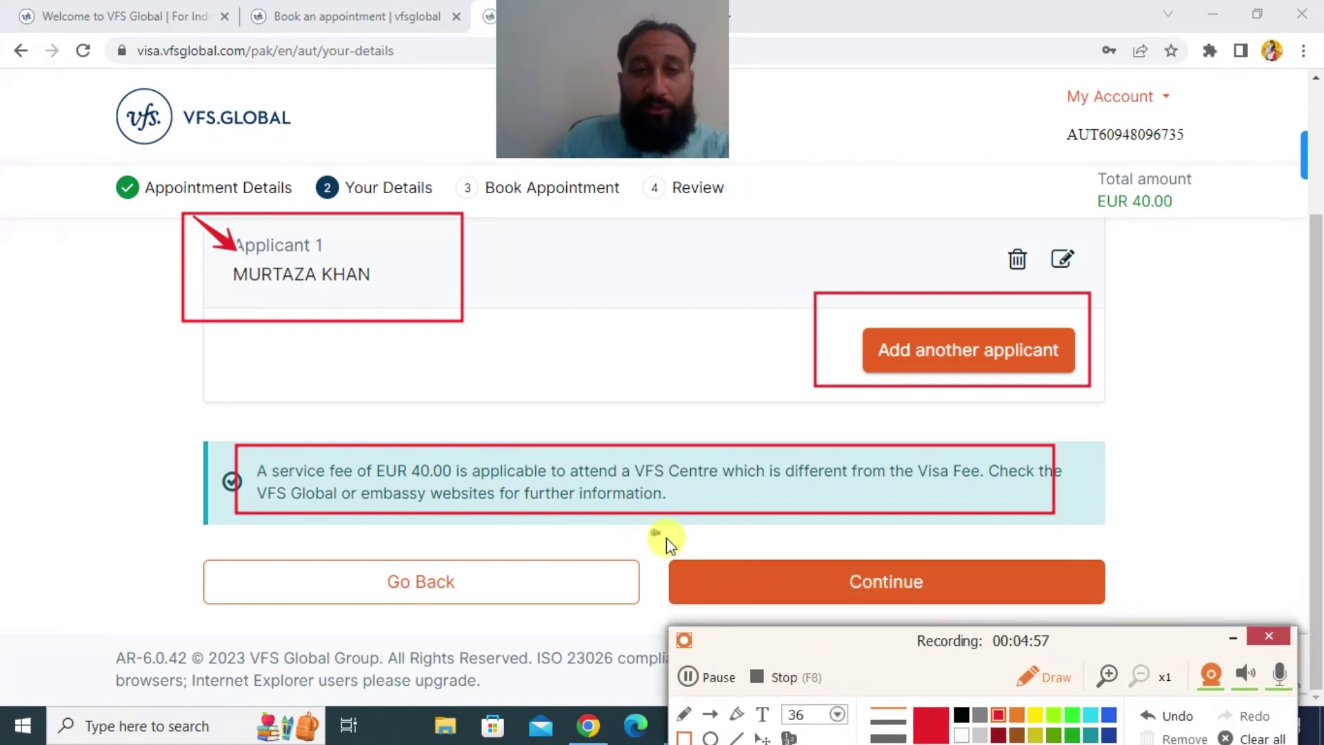
mouse_move(654, 532)
mouse_down()
mouse_move(890, 619)
mouse_move(1115, 621)
mouse_up()
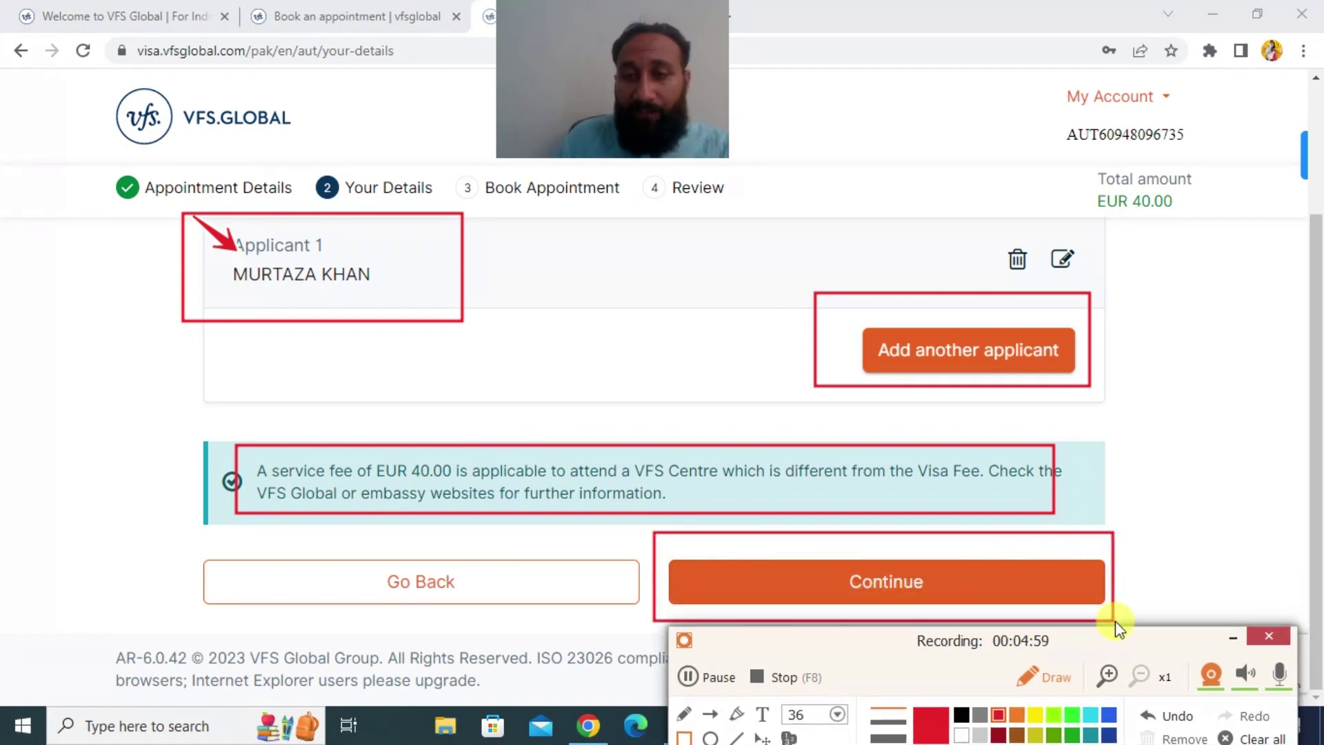
key(Escape)
key(ctrl+z)
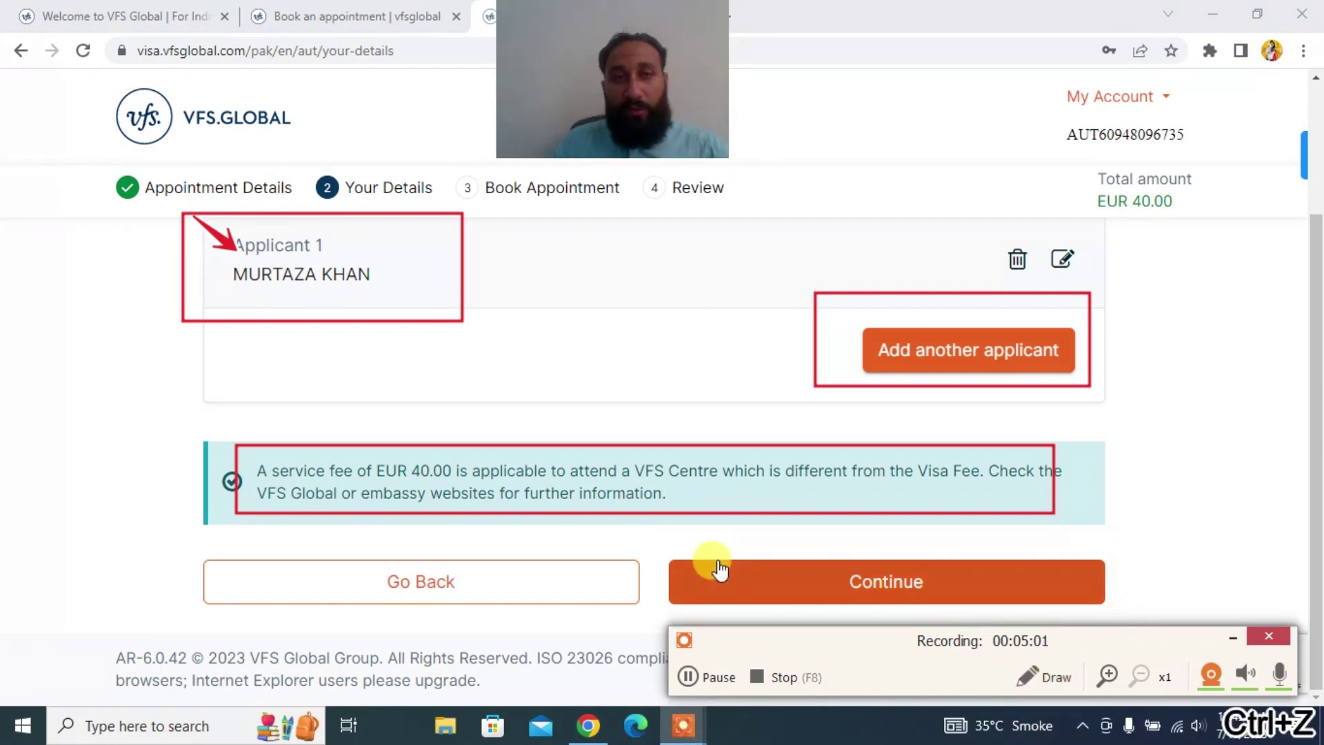
key(ctrl+z)
key(ctrl+z)
key(ctrl+z)
key(ctrl+z)
- Continue to the One-time Password (OTP) step and pause the recording
click(798, 583)
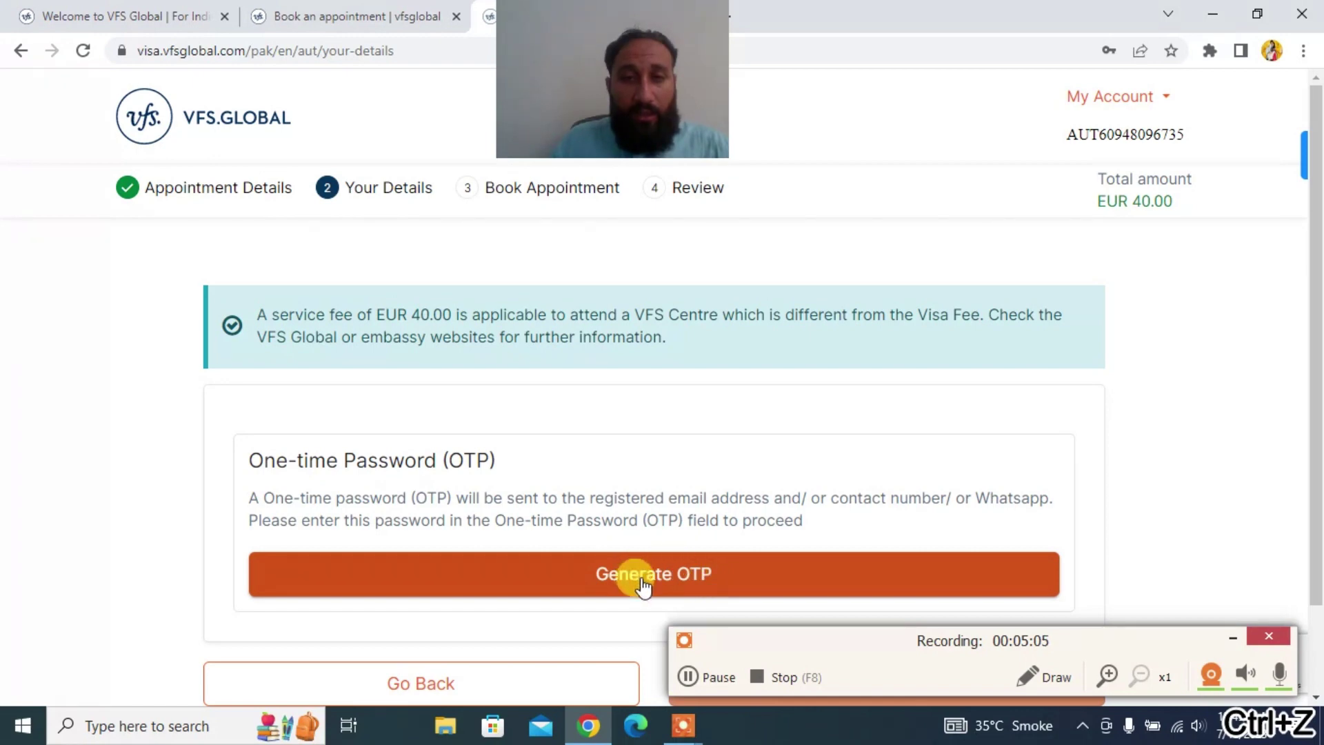
scroll(710, 552, down, 1)
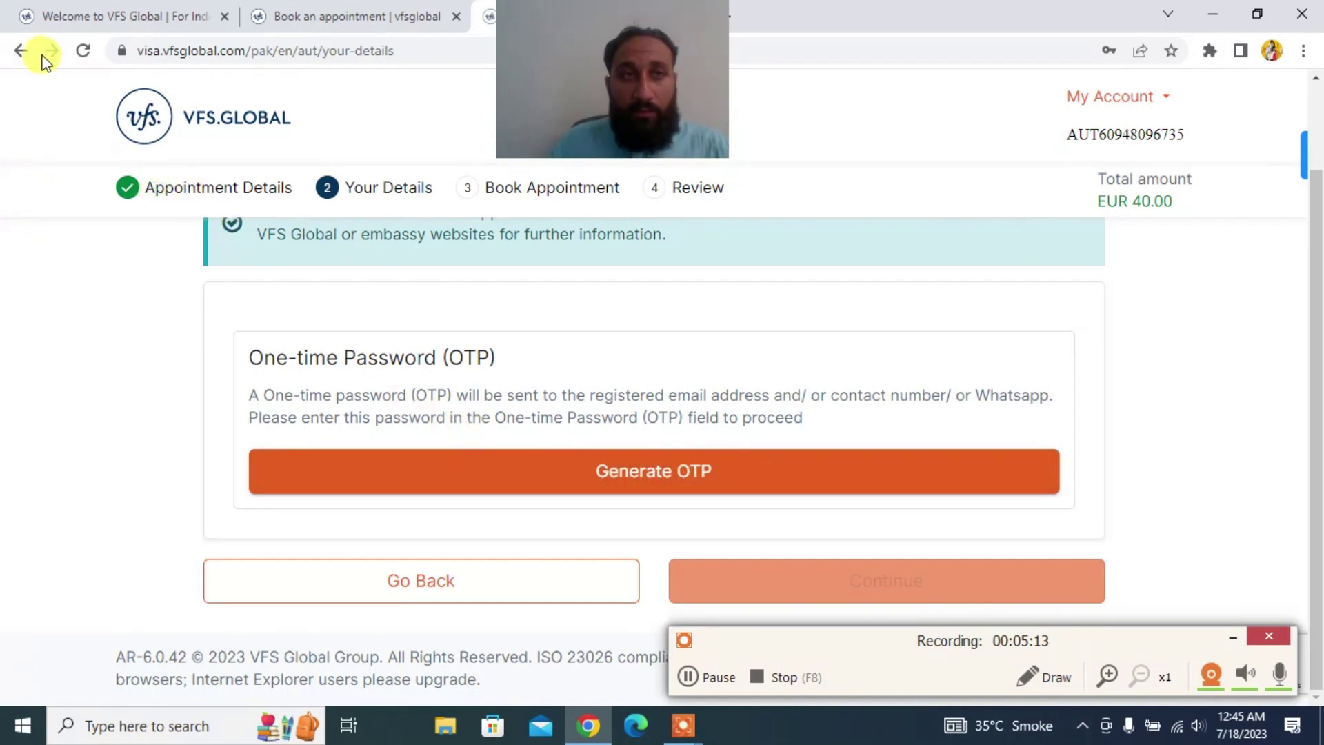
click(687, 676)
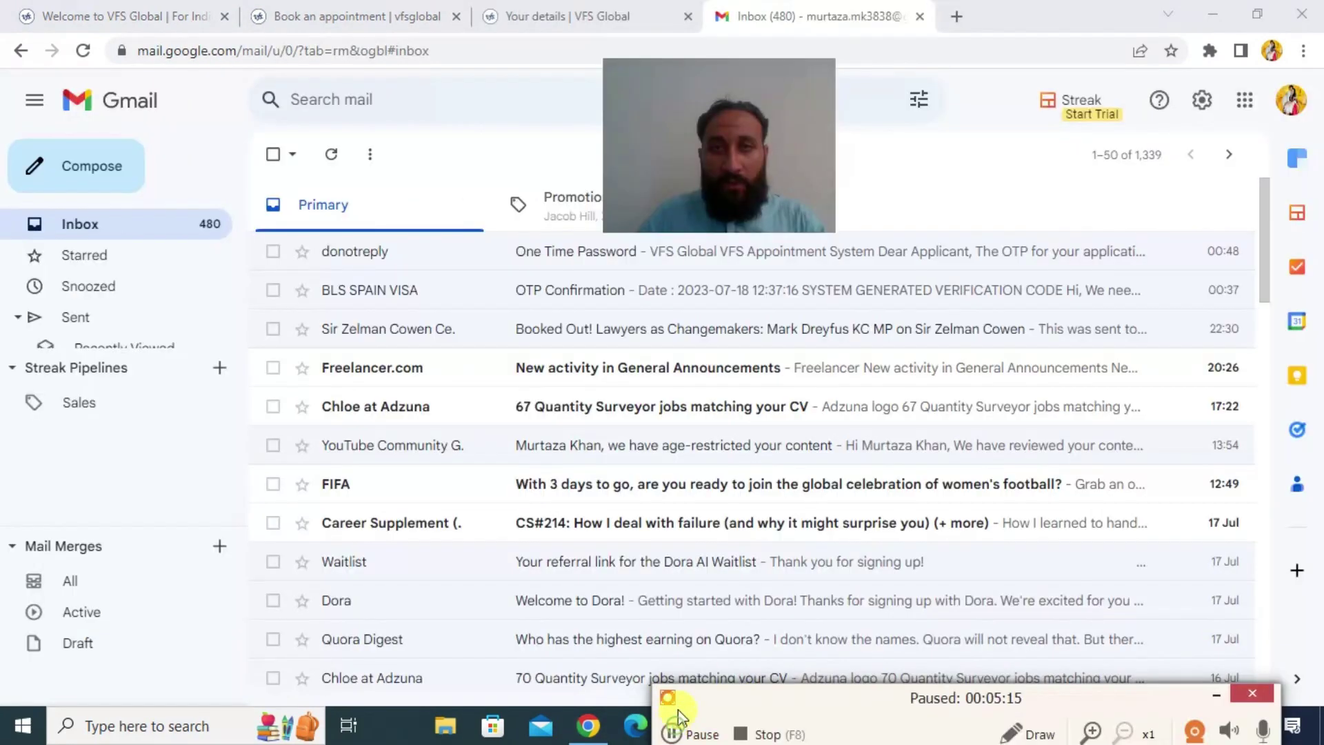
- Open the VFS Global One Time Password email in Gmail, select the code, and return to the VFS tab
click(672, 733)
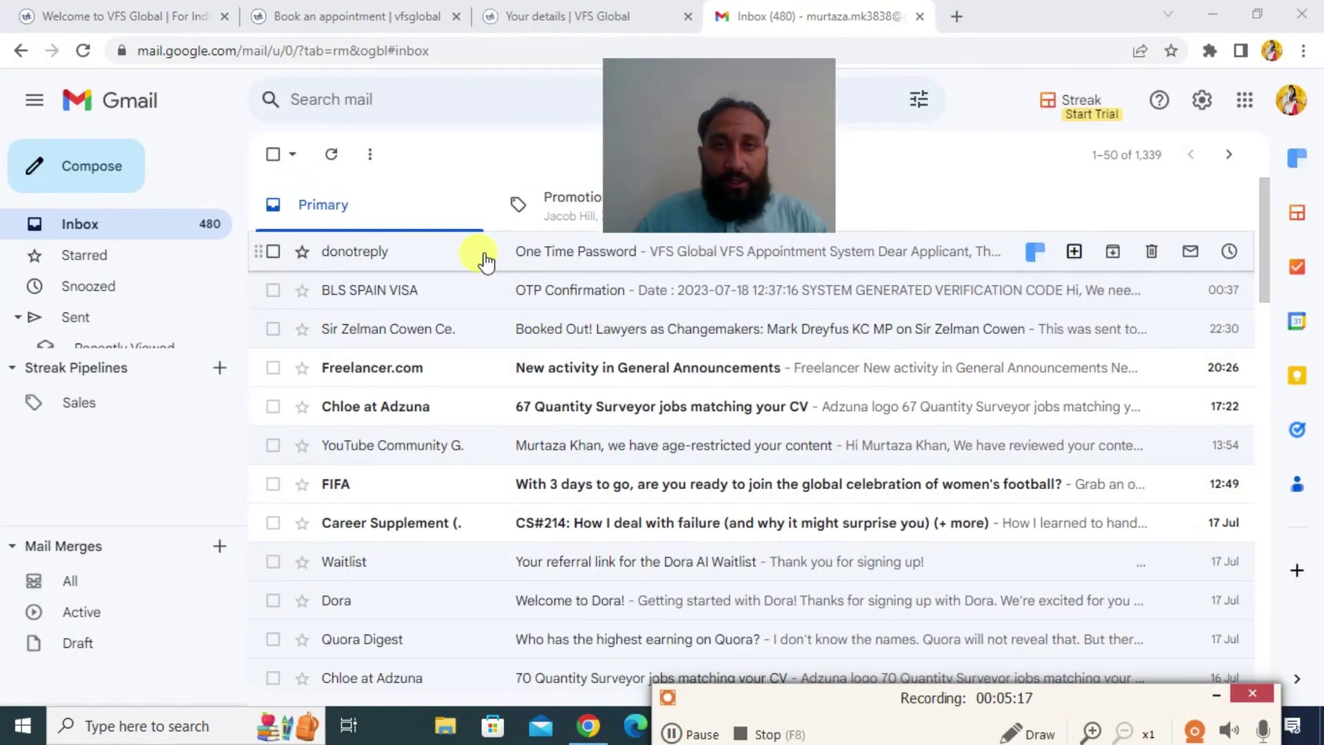
click(611, 257)
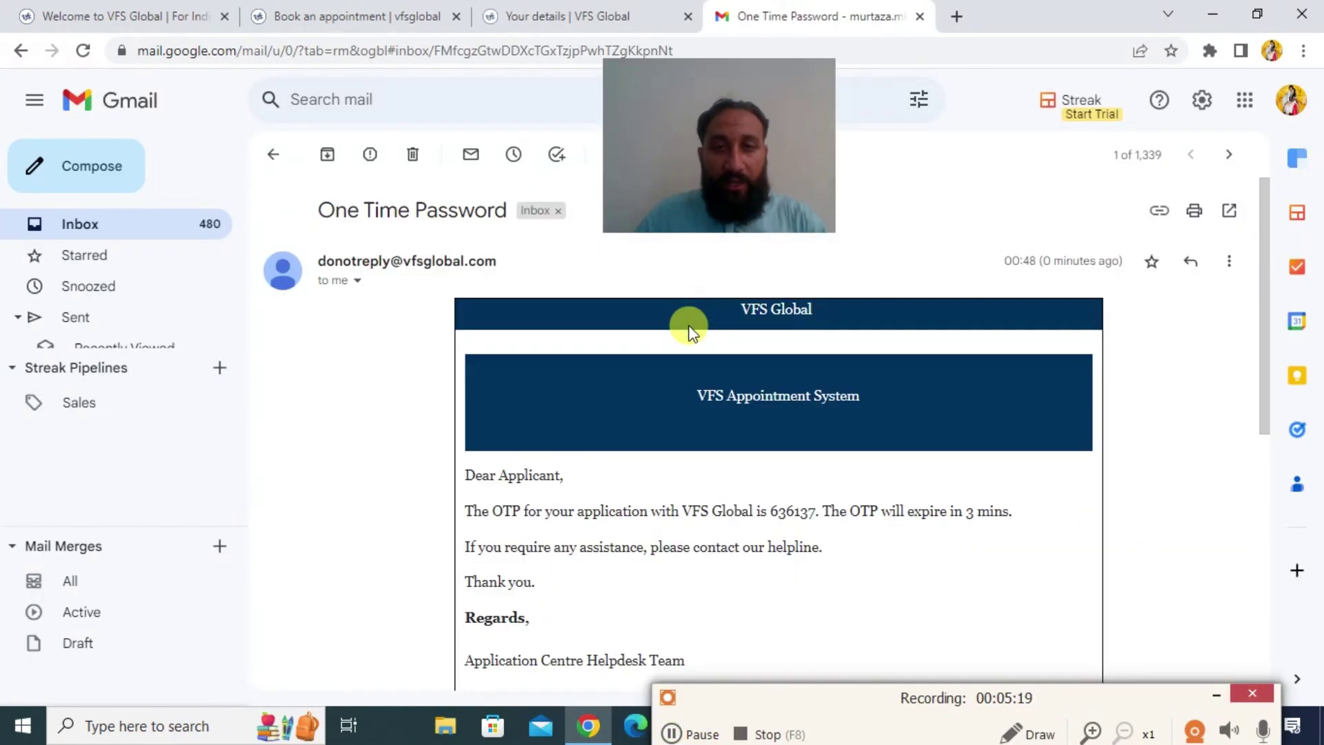
scroll(623, 404, down, 1)
scroll(627, 406, down, 1)
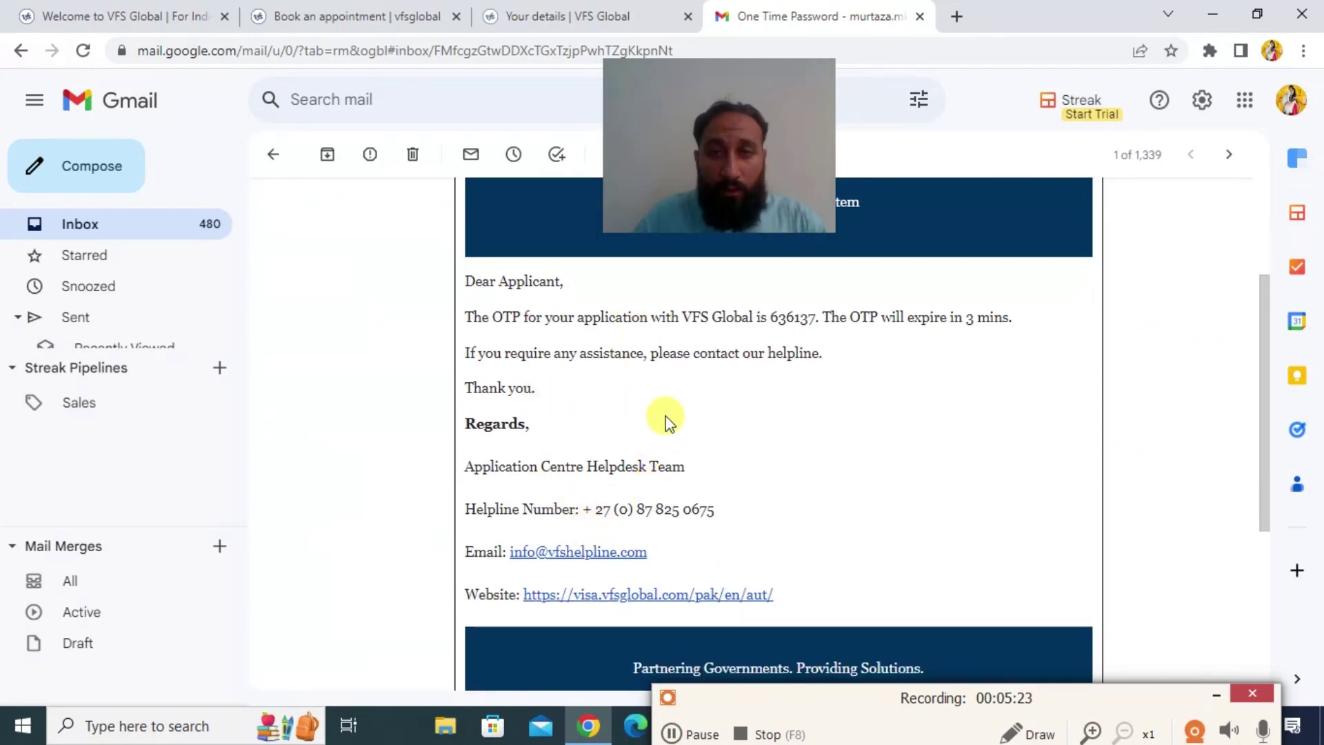
double_click(807, 320)
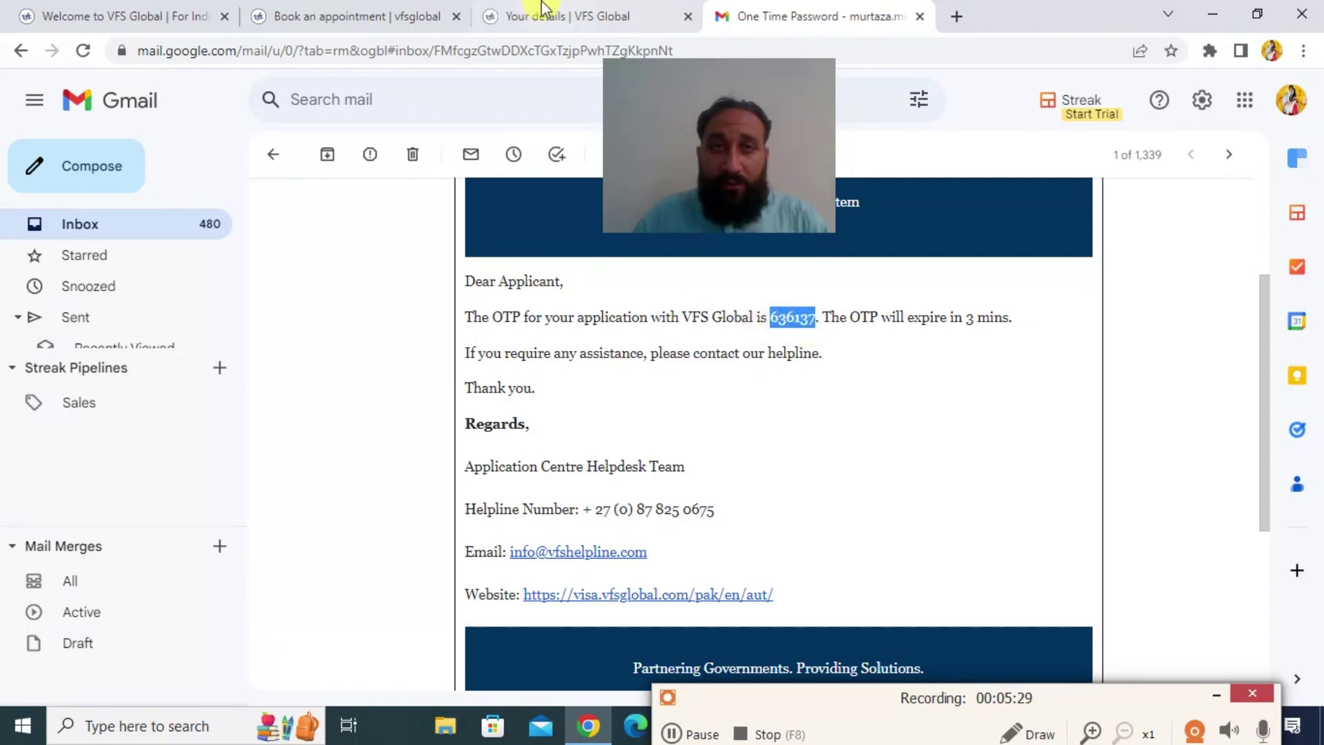
click(491, 10)
- Enter the emailed one-time password and verify it
click(475, 458)
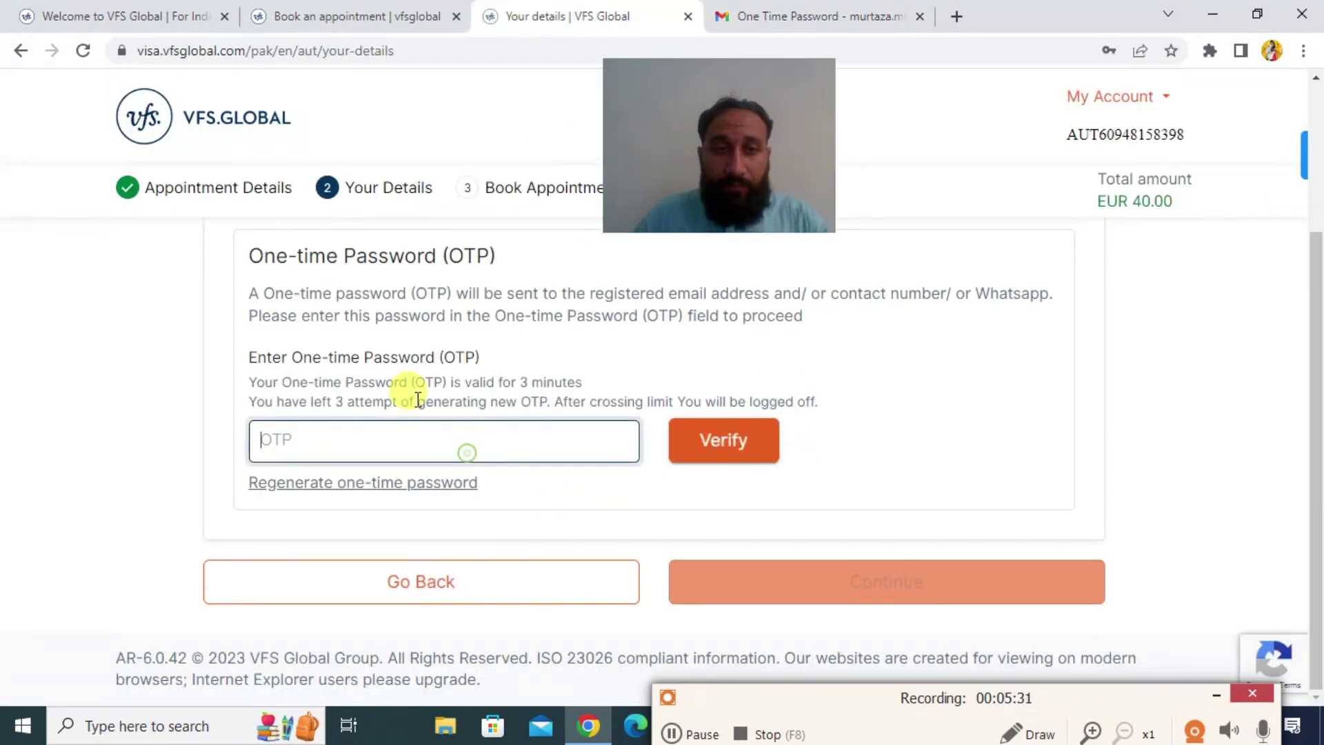
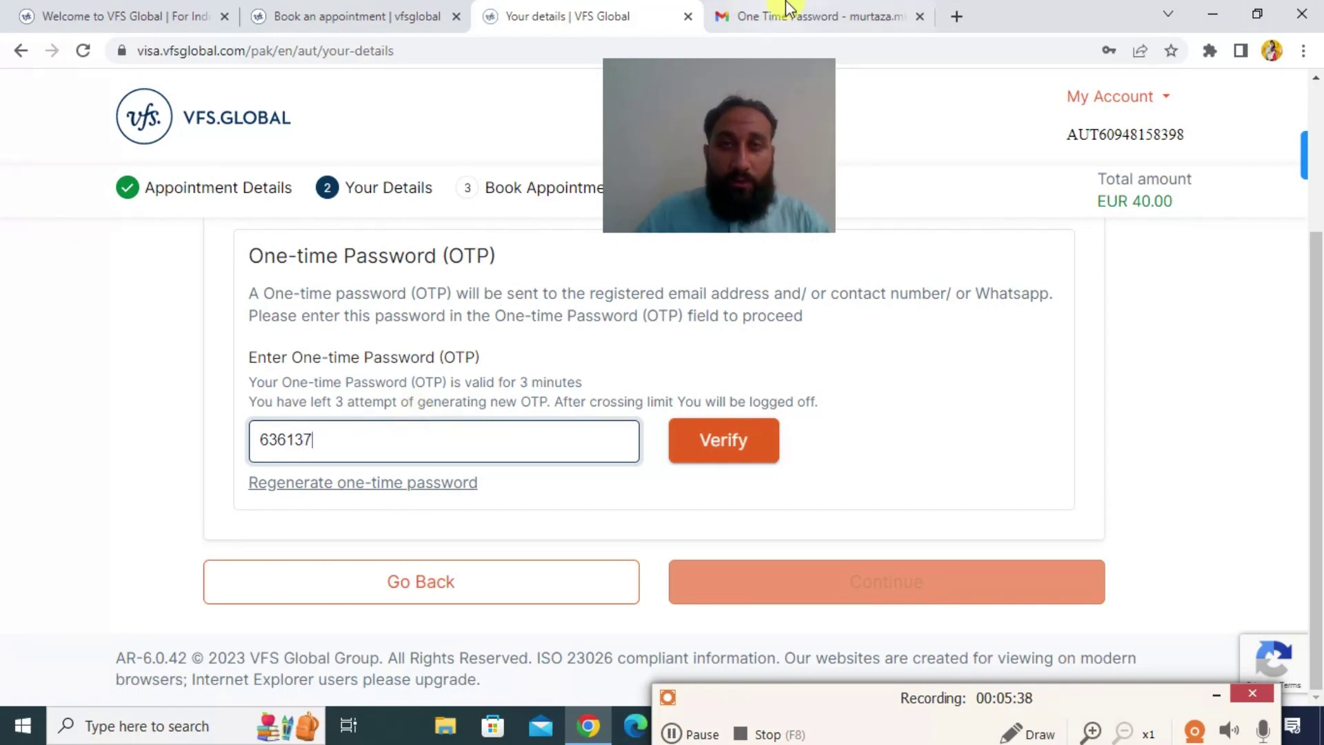
click(793, 19)
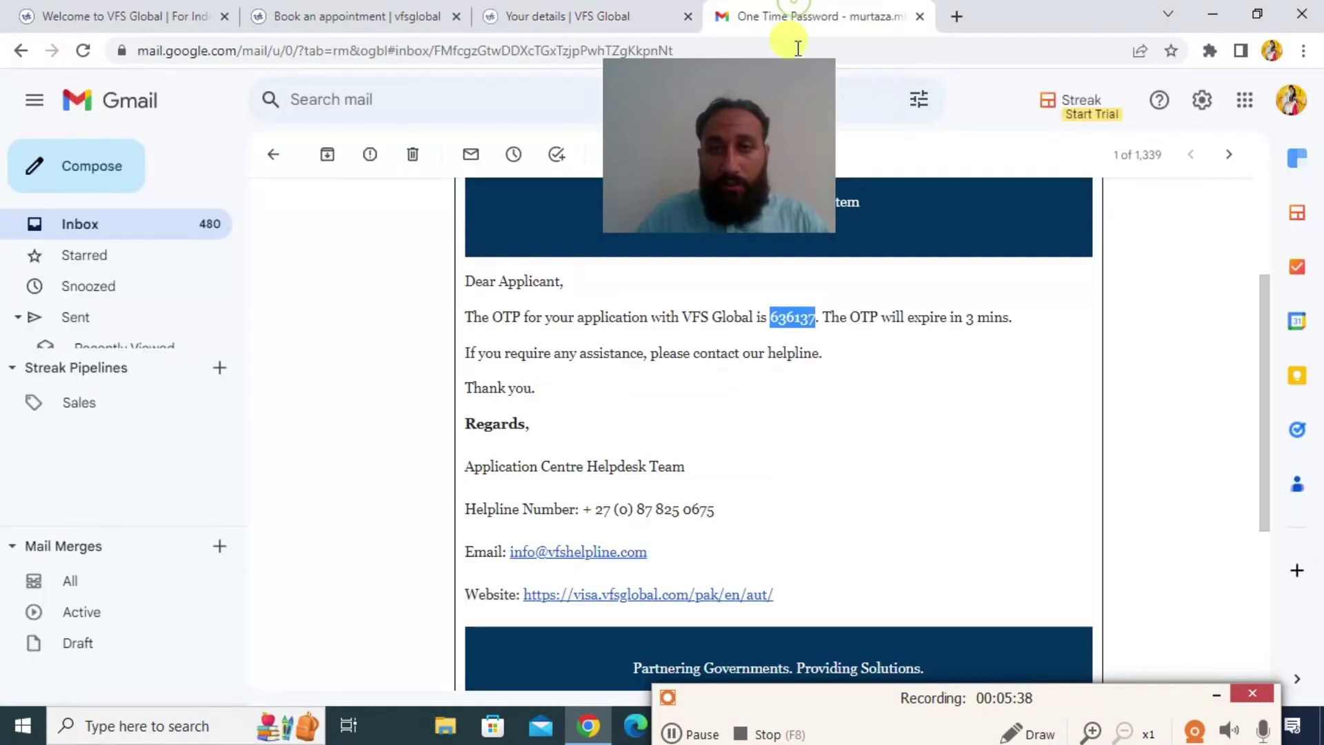
click(567, 14)
click(700, 443)
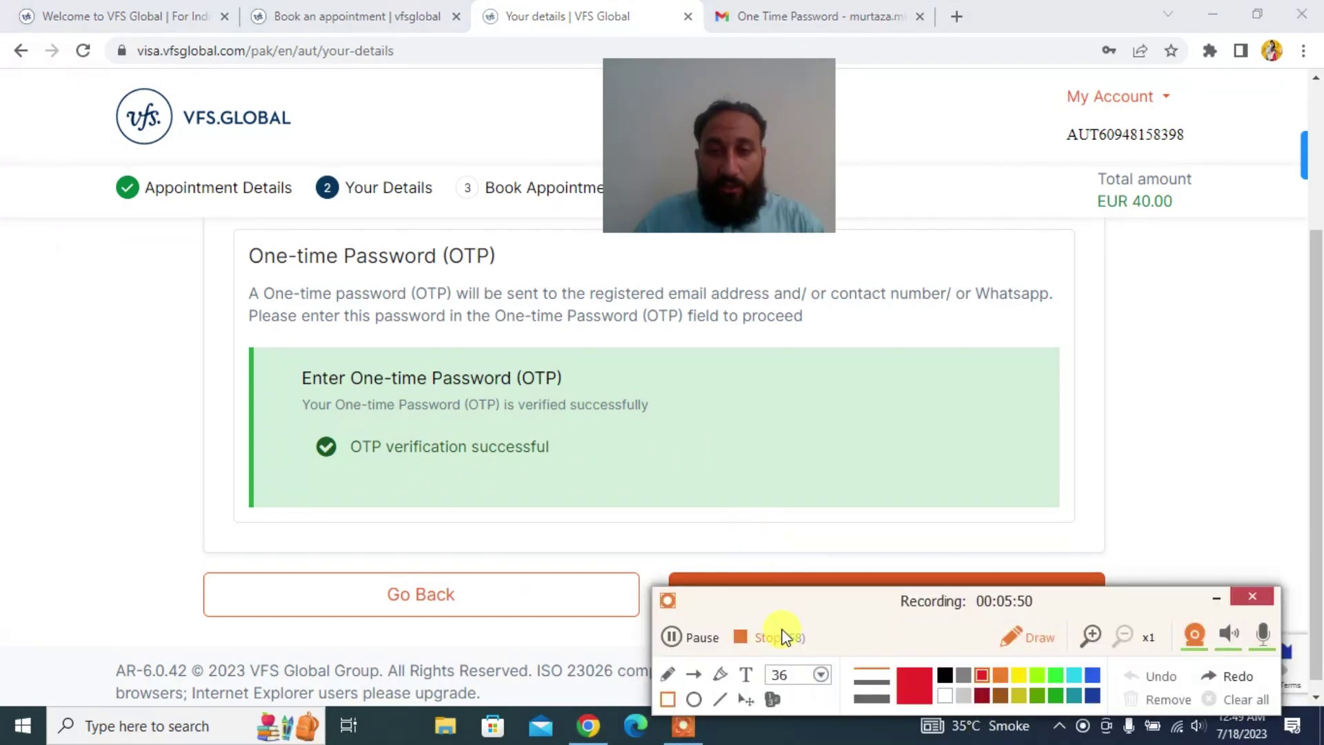
- Box the Continue area and 'OTP verification successful' message in red, then undo
drag(821, 604, 822, 665)
drag(647, 537, 1124, 639)
mouse_move(308, 407)
mouse_down()
mouse_move(552, 503)
mouse_move(579, 498)
mouse_up()
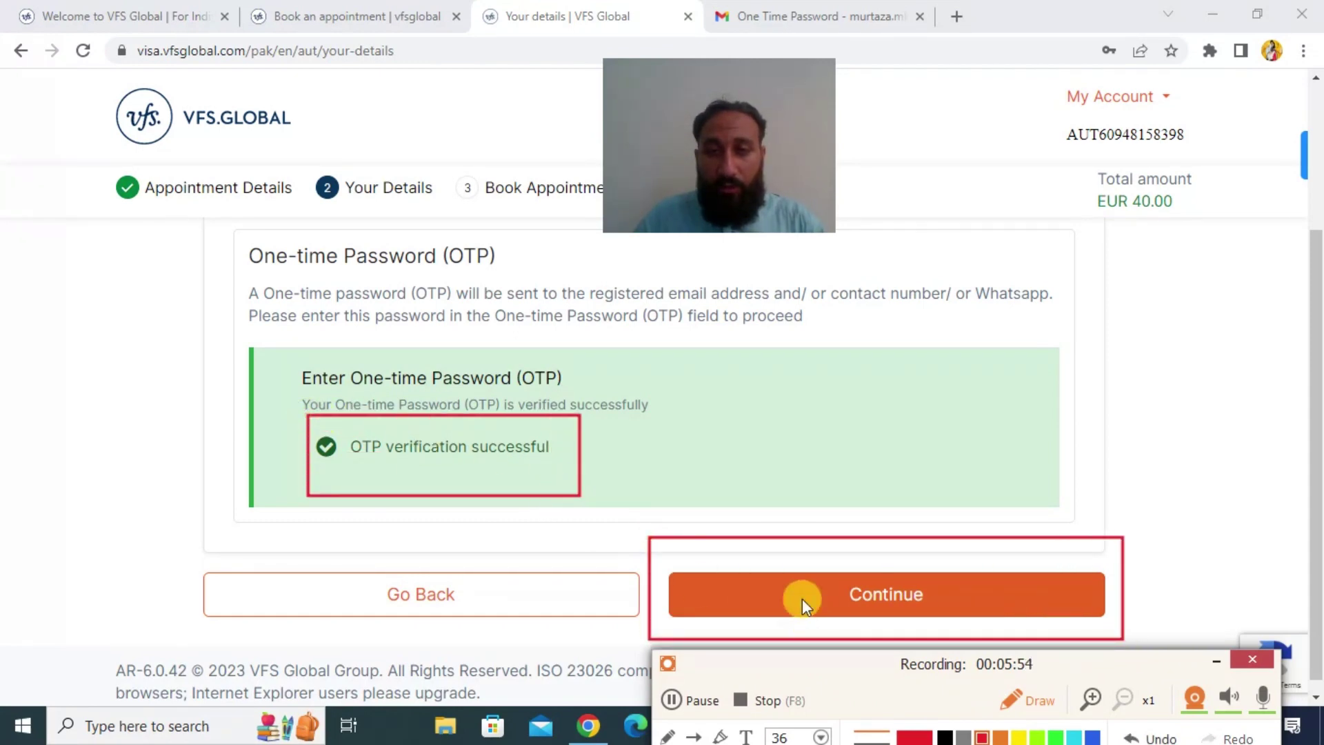
key(ctrl+z)
key(ctrl+z)
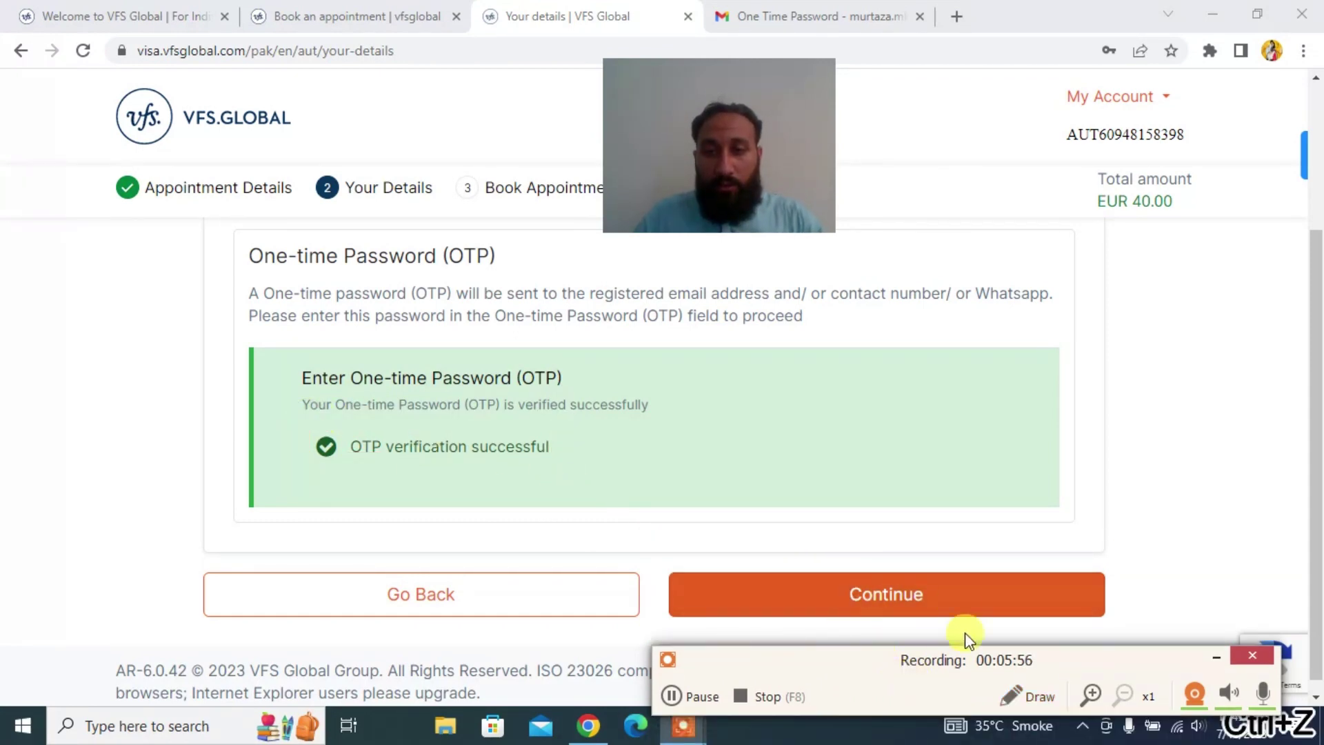
- Continue to the Book Appointment step and scroll down to the date calendar
click(928, 590)
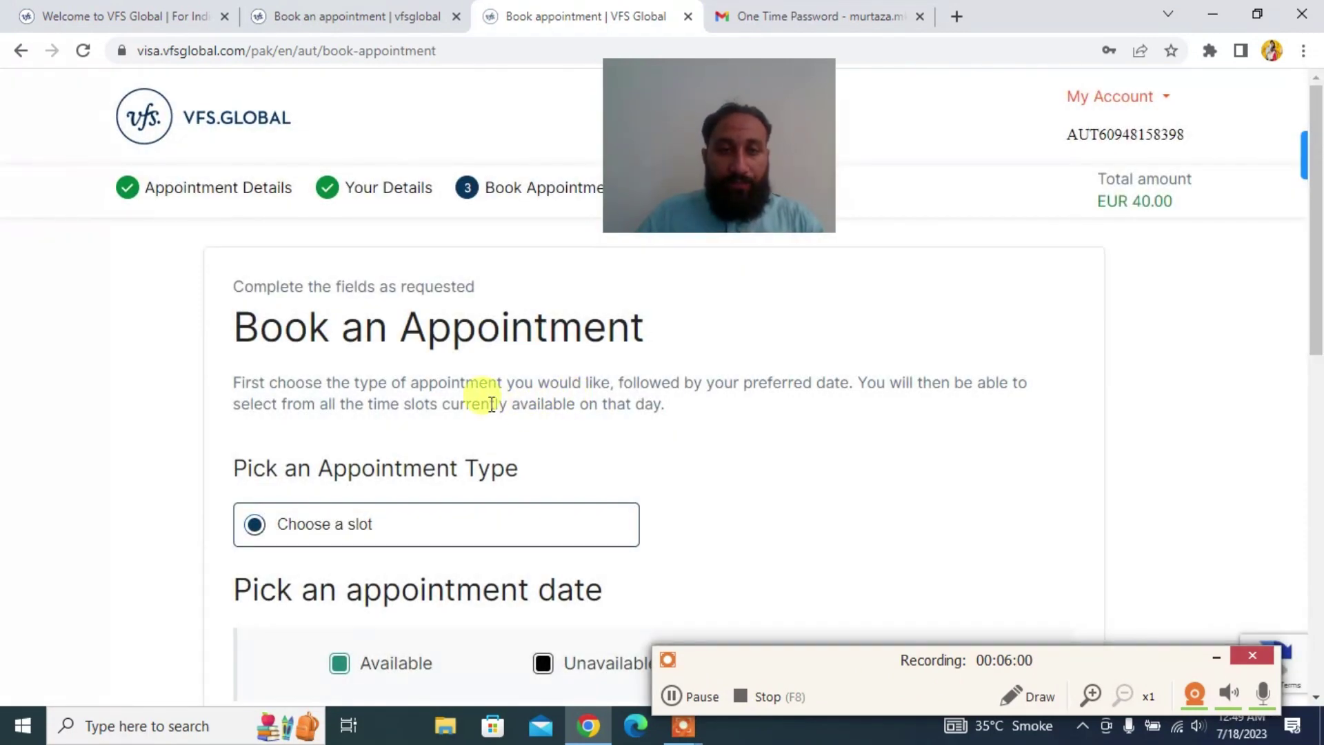
scroll(491, 404, down, 3)
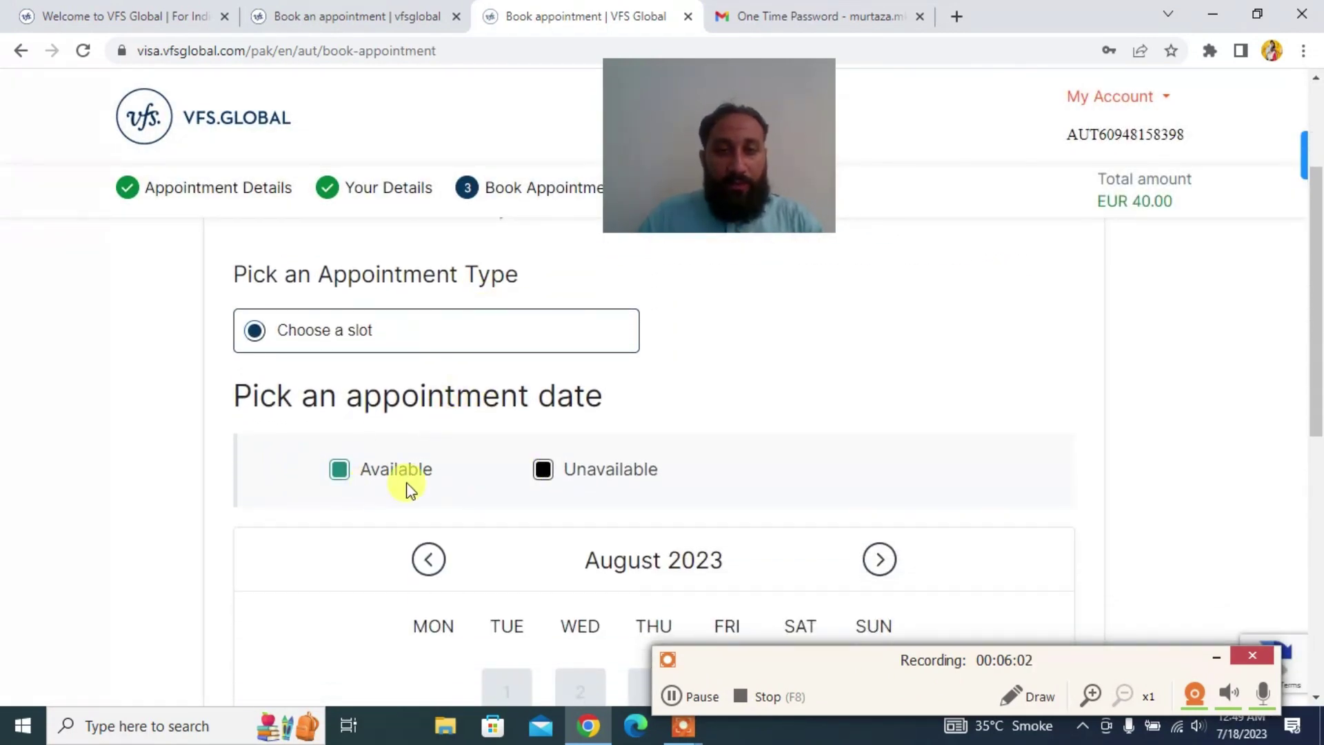
scroll(718, 494, down, 5)
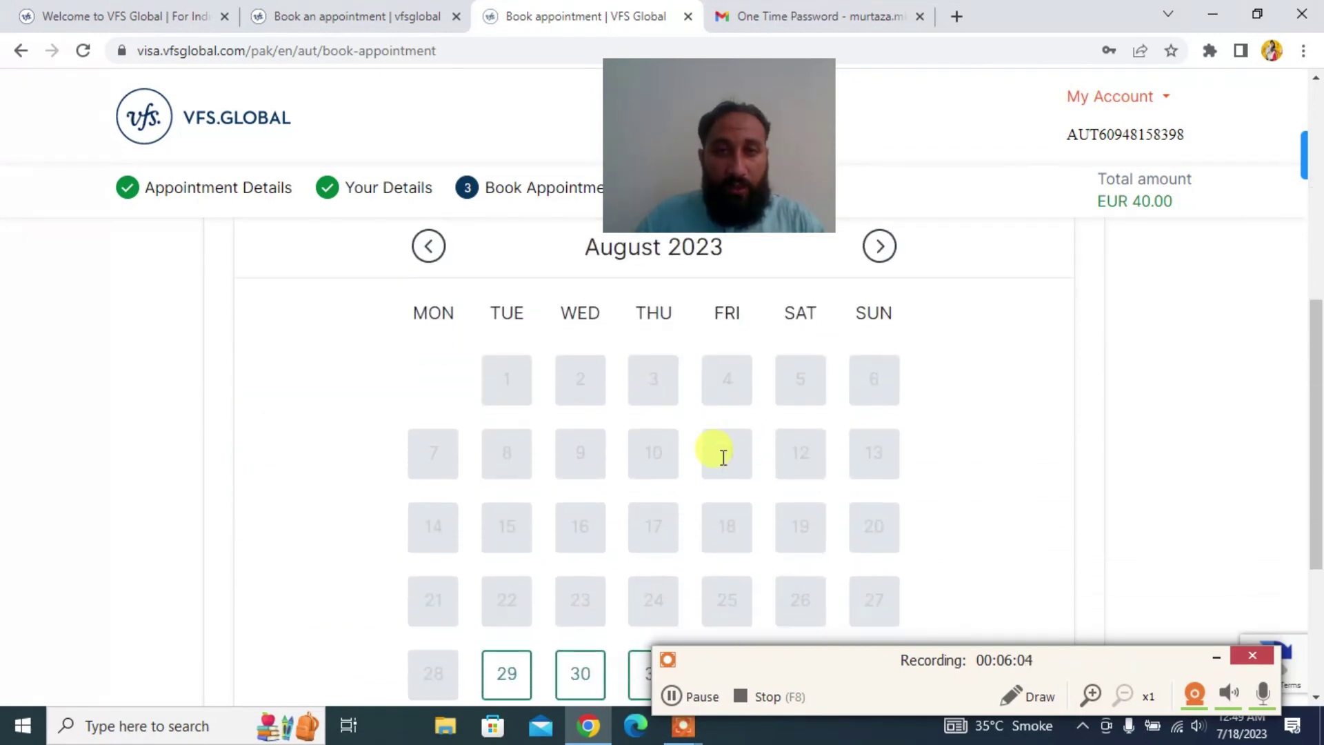
scroll(723, 458, down, 3)
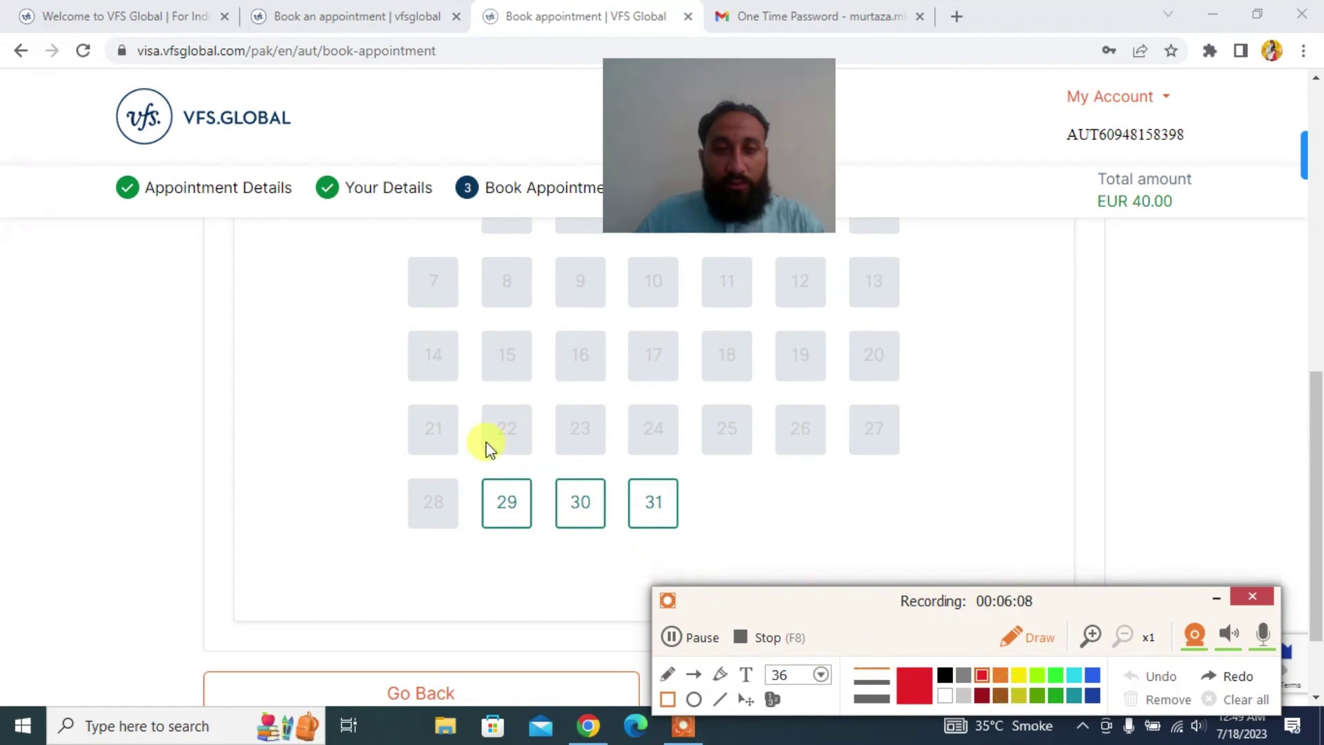
mouse_move(447, 454)
mouse_down()
mouse_move(532, 520)
mouse_move(548, 564)
mouse_up()
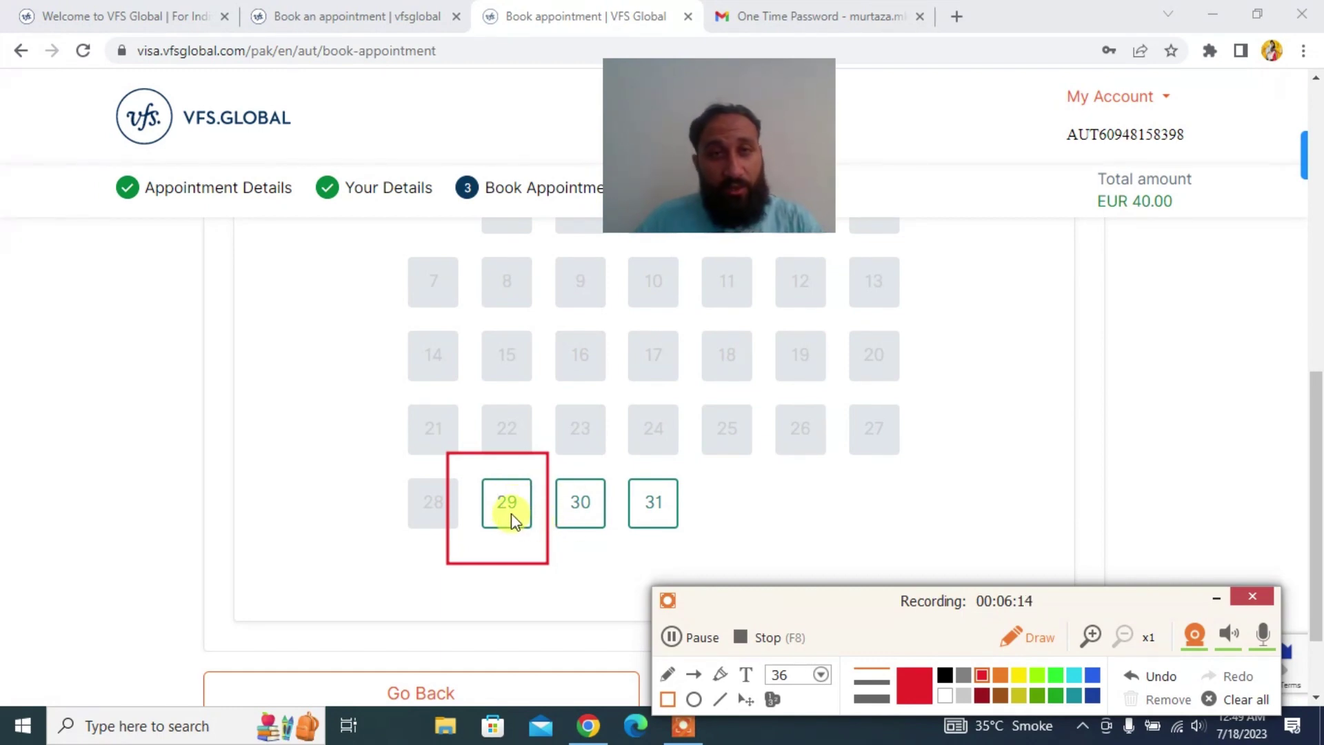
key(ctrl+z)
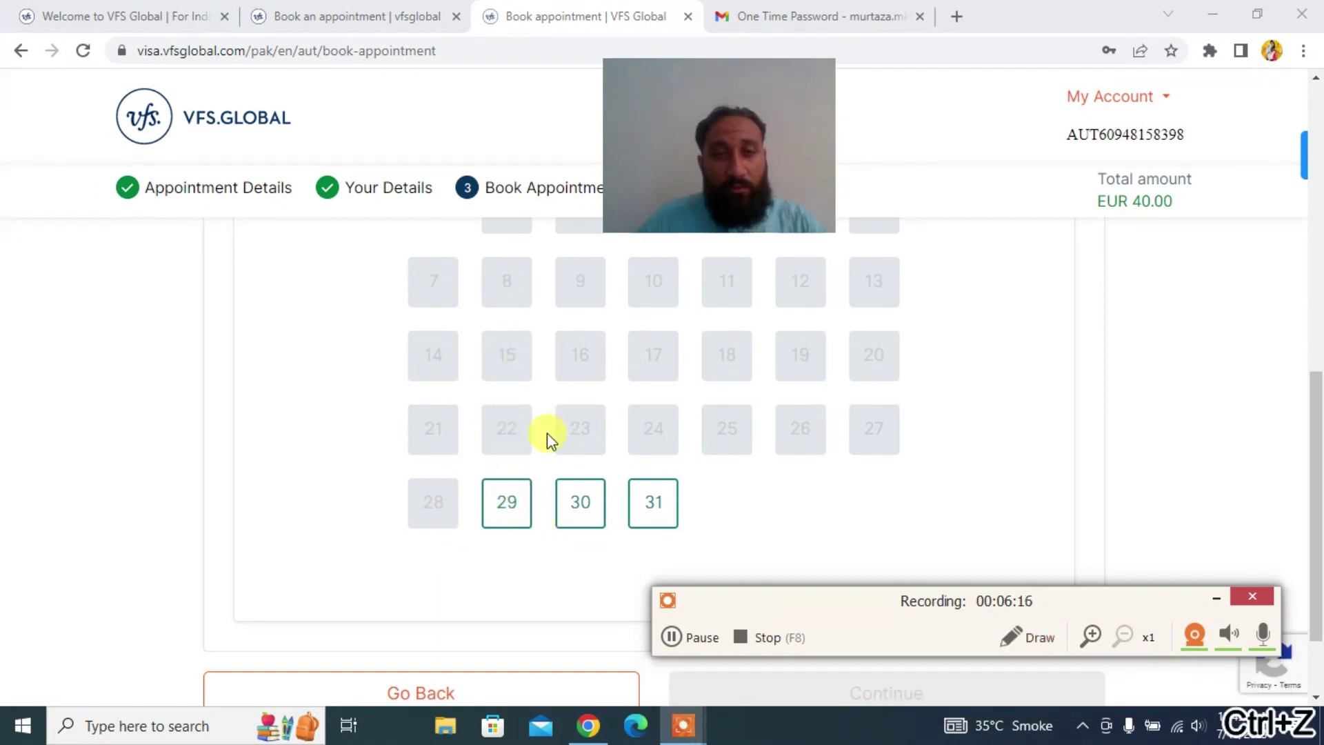
- Look through the calendar and view the September 2023 dates
scroll(528, 404, up, 3)
scroll(528, 394, down, 1)
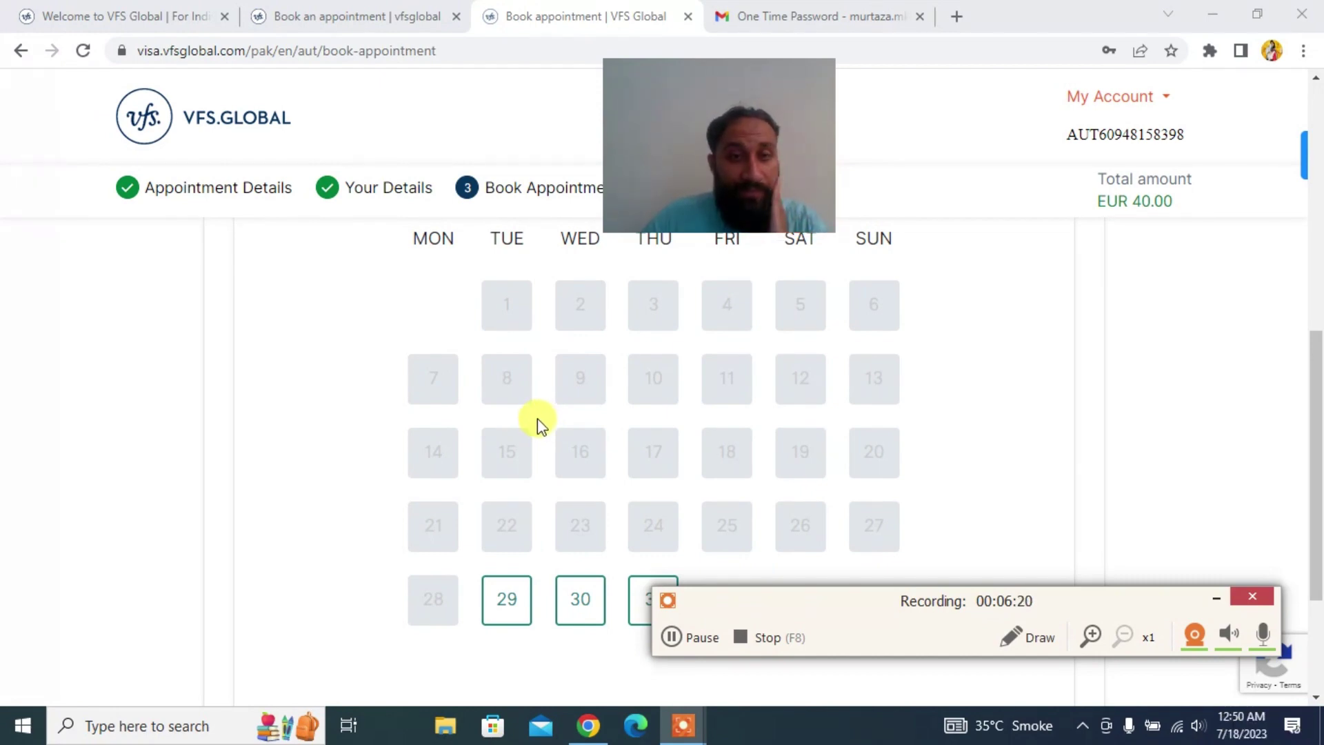
scroll(583, 523, up, 3)
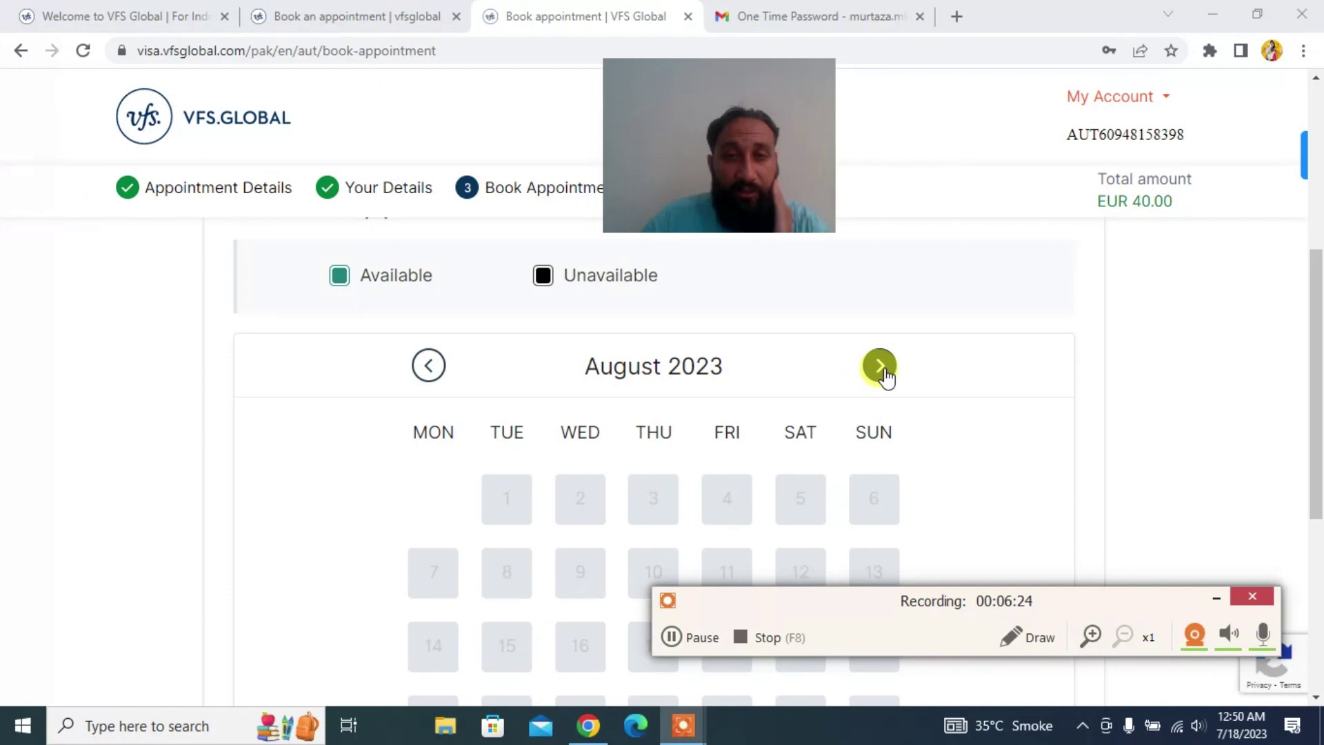
scroll(683, 431, down, 4)
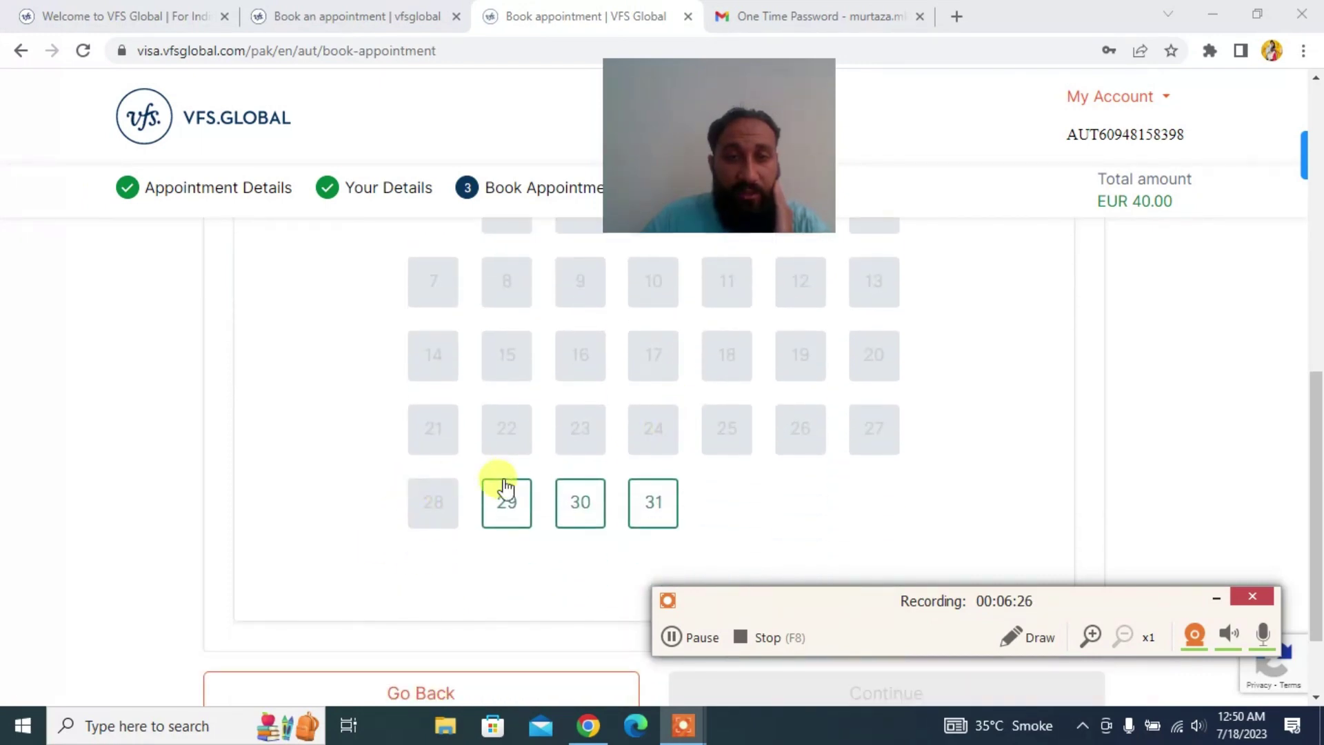
scroll(507, 487, up, 4)
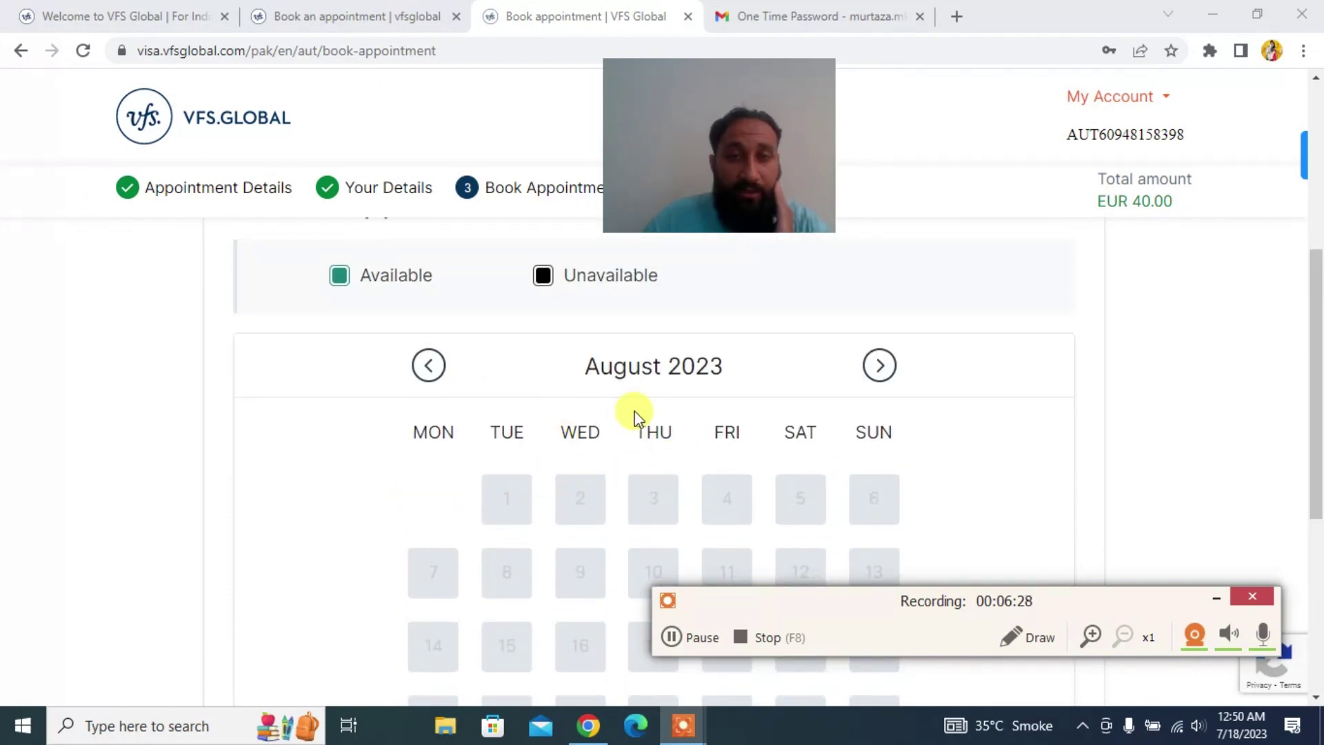
scroll(624, 417, down, 4)
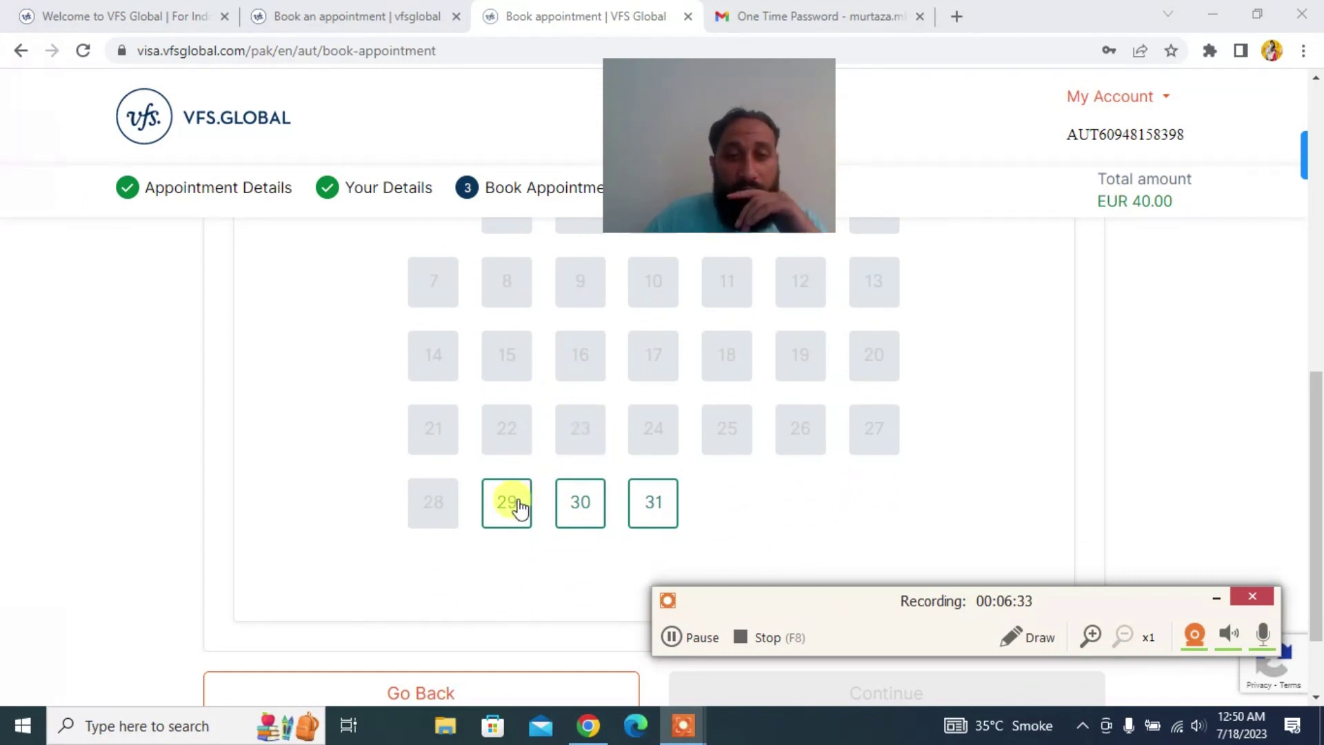
scroll(881, 357, up, 3)
click(878, 269)
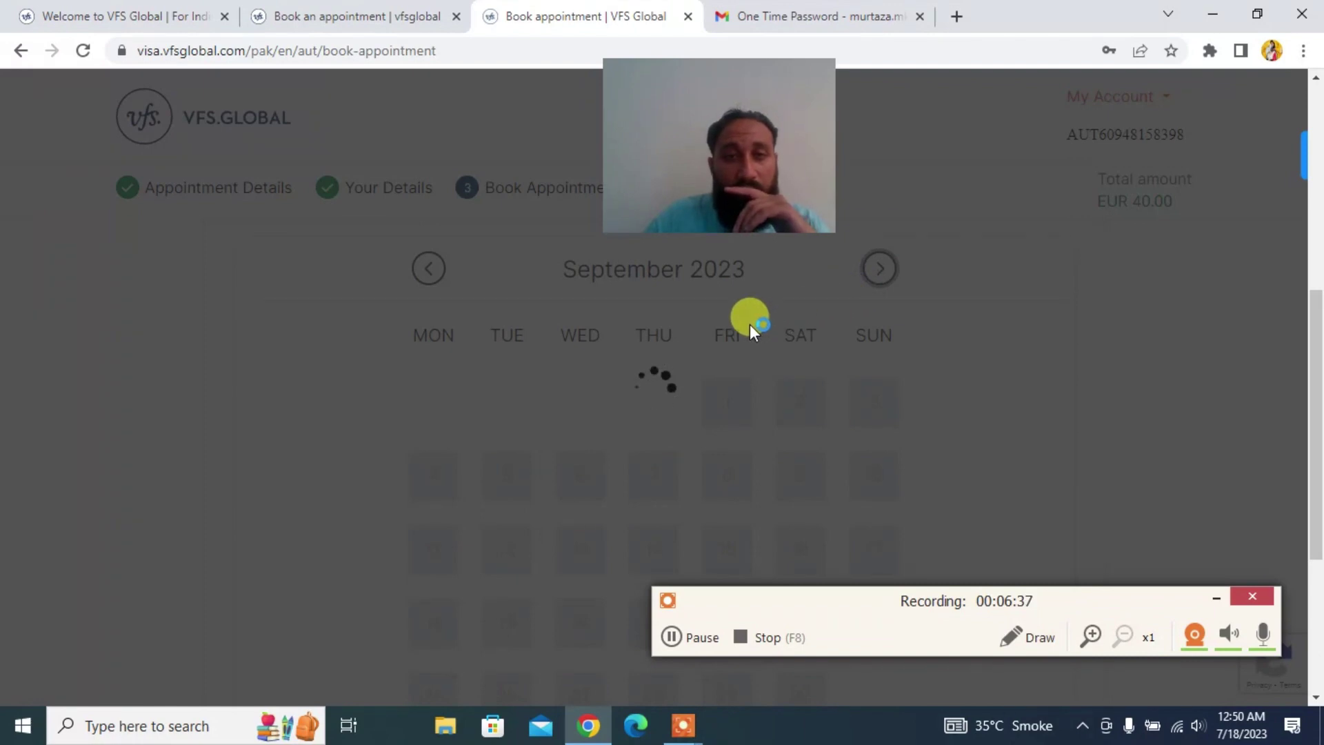
- Return to August 2023 and choose 29 August as the appointment date
scroll(746, 345, down, 3)
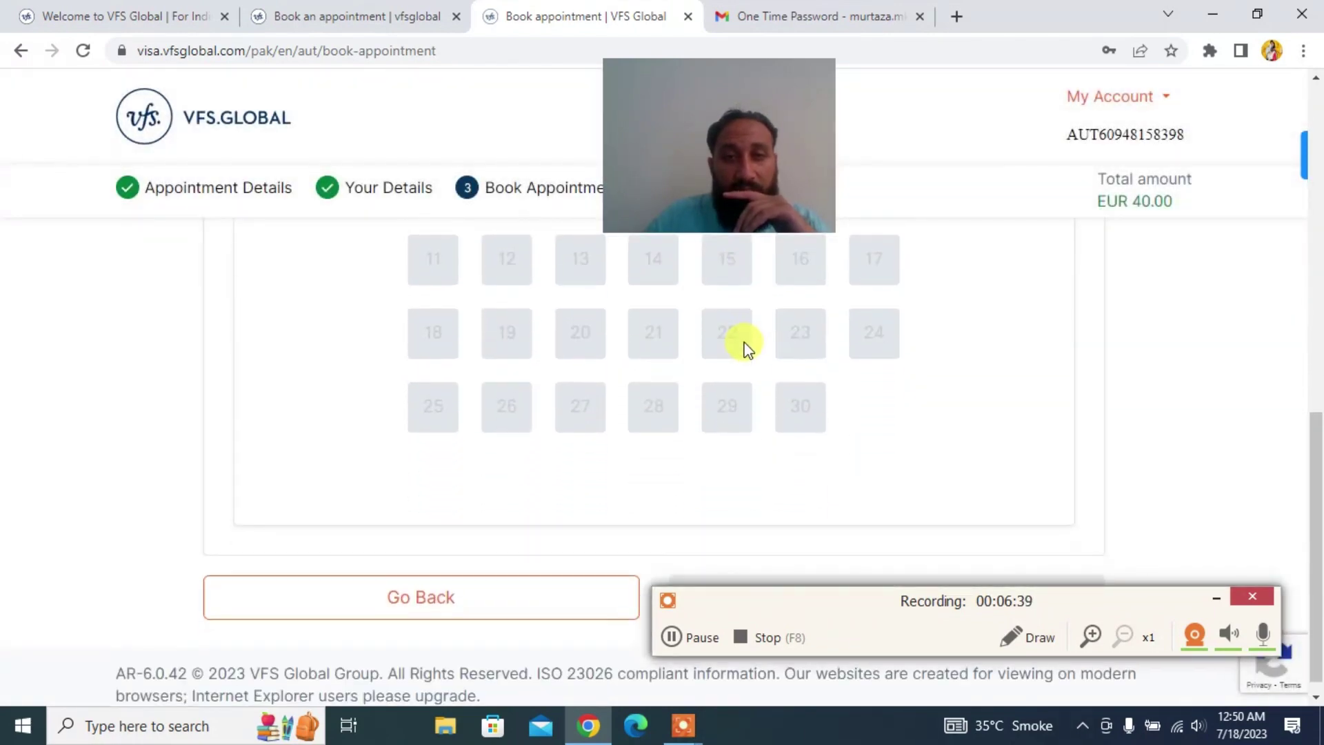
scroll(745, 345, up, 2)
scroll(536, 290, up, 2)
click(426, 267)
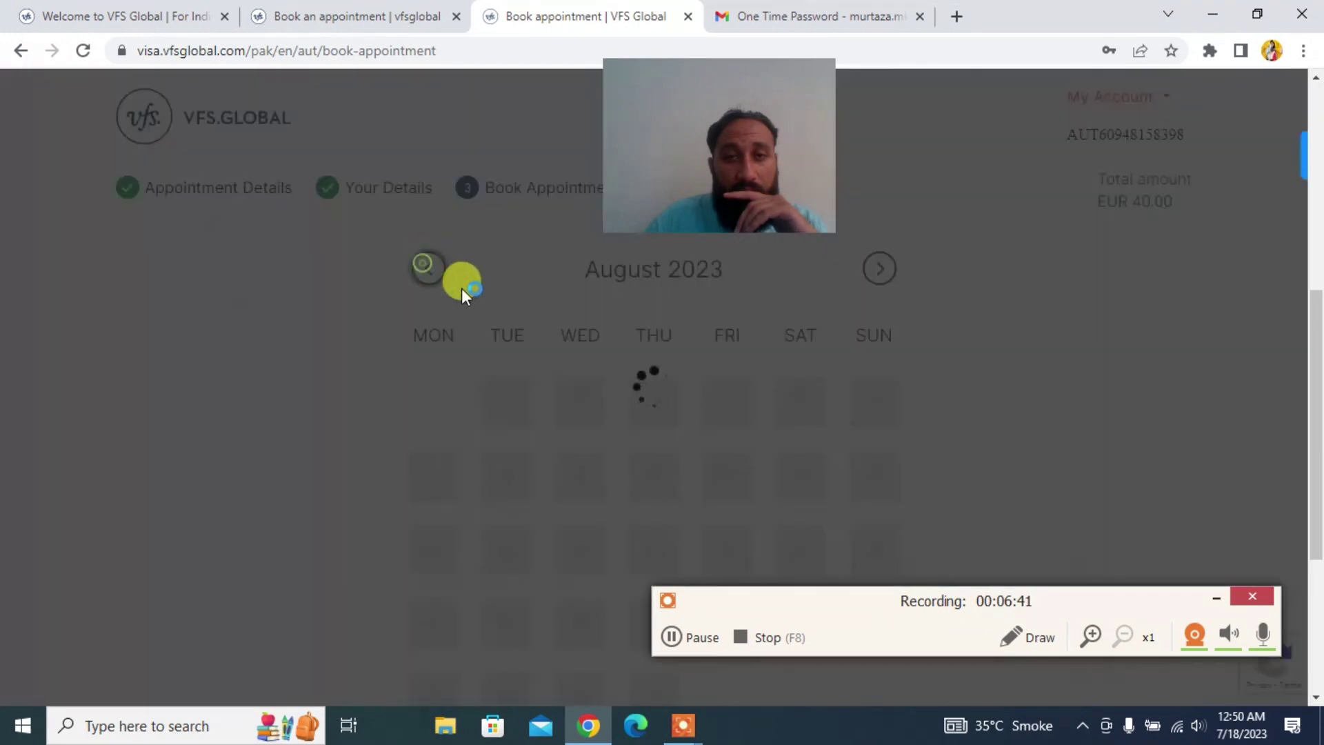
scroll(599, 418, down, 2)
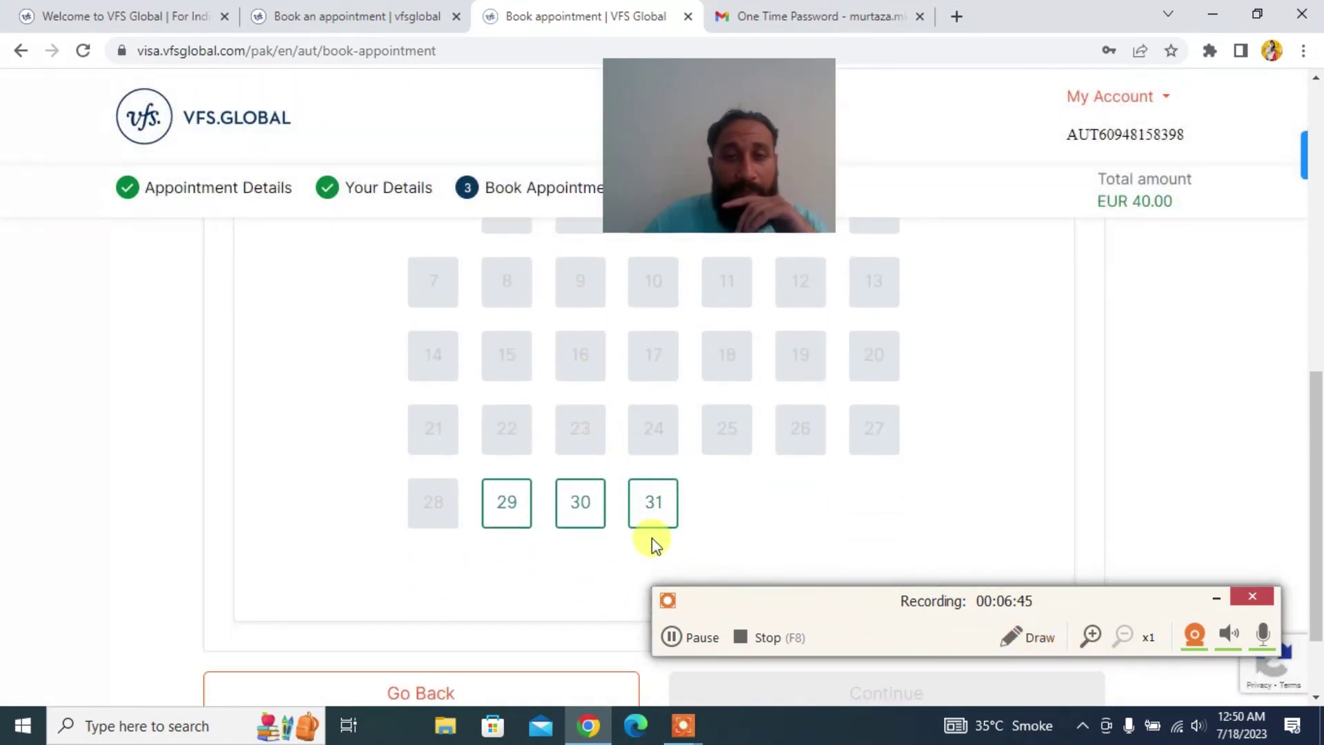
click(508, 502)
scroll(655, 455, down, 4)
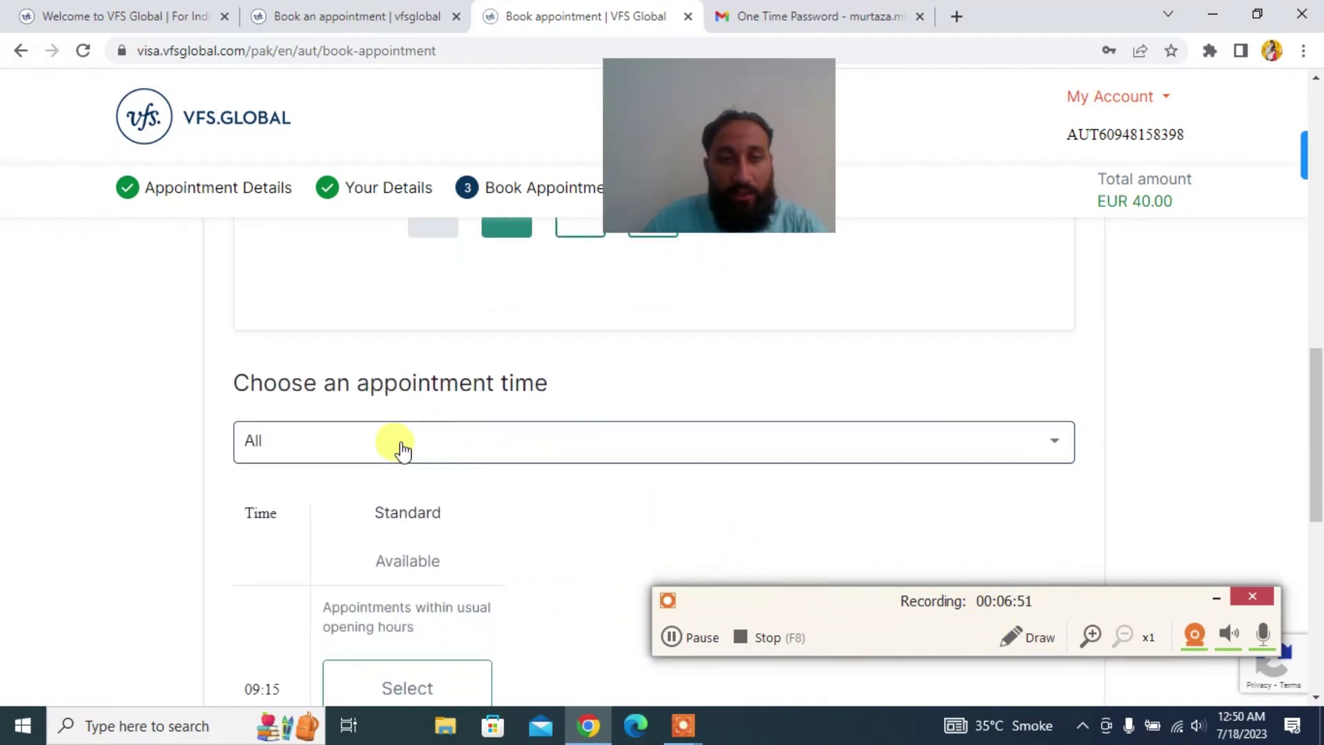
- Filter the appointment time list to show only Morning slots
click(386, 447)
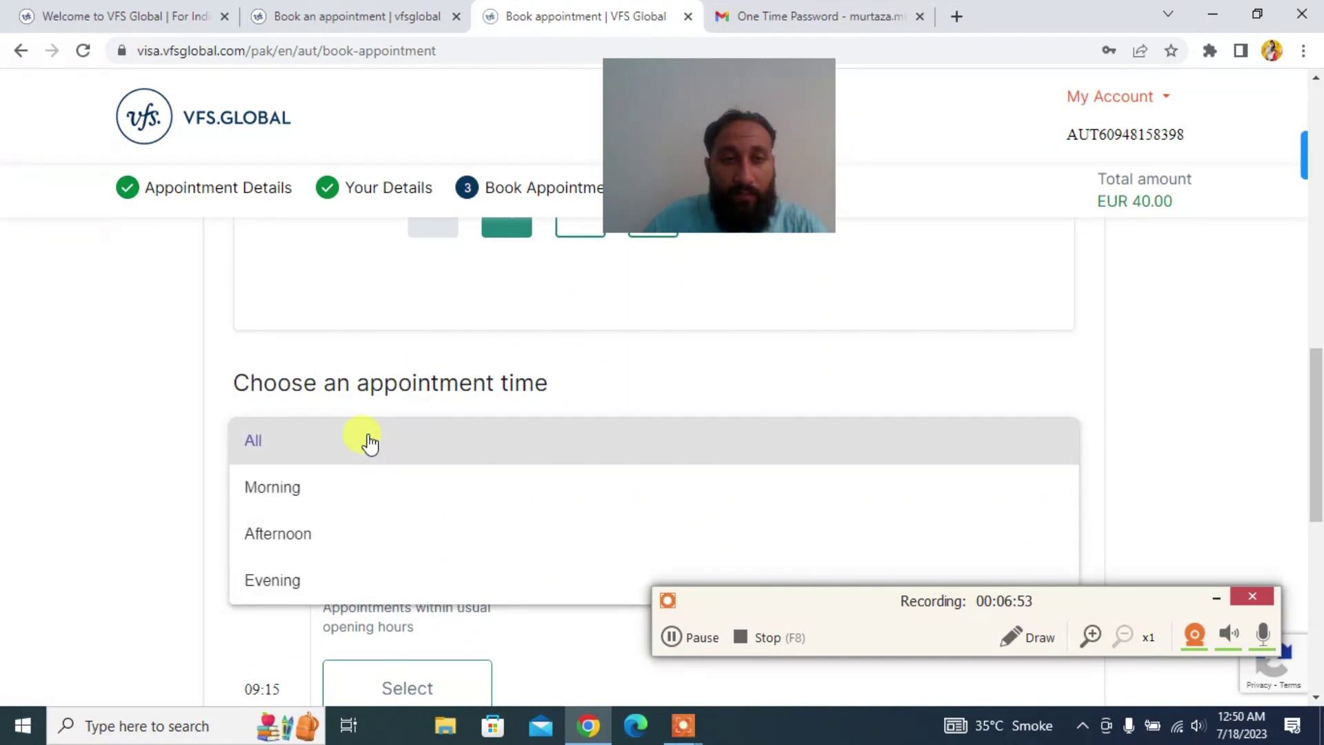
click(370, 442)
scroll(384, 441, down, 1)
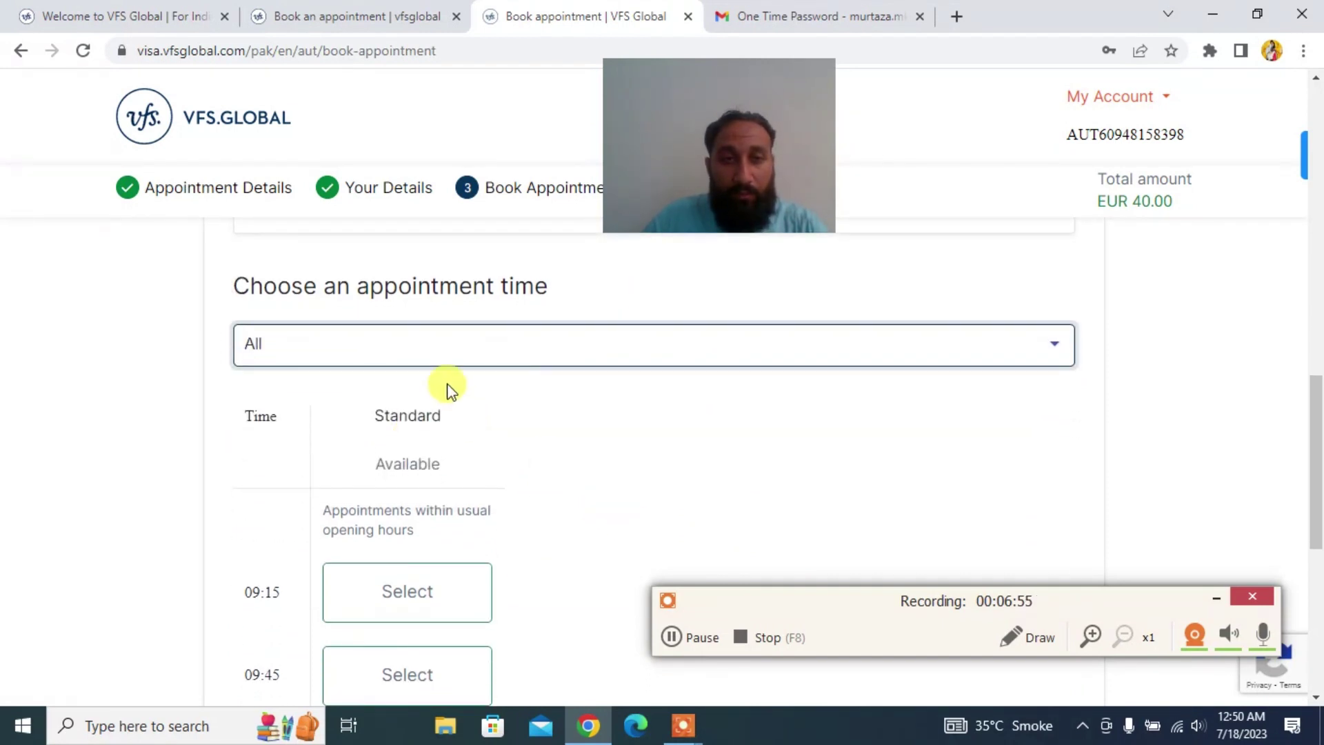
click(385, 354)
click(298, 399)
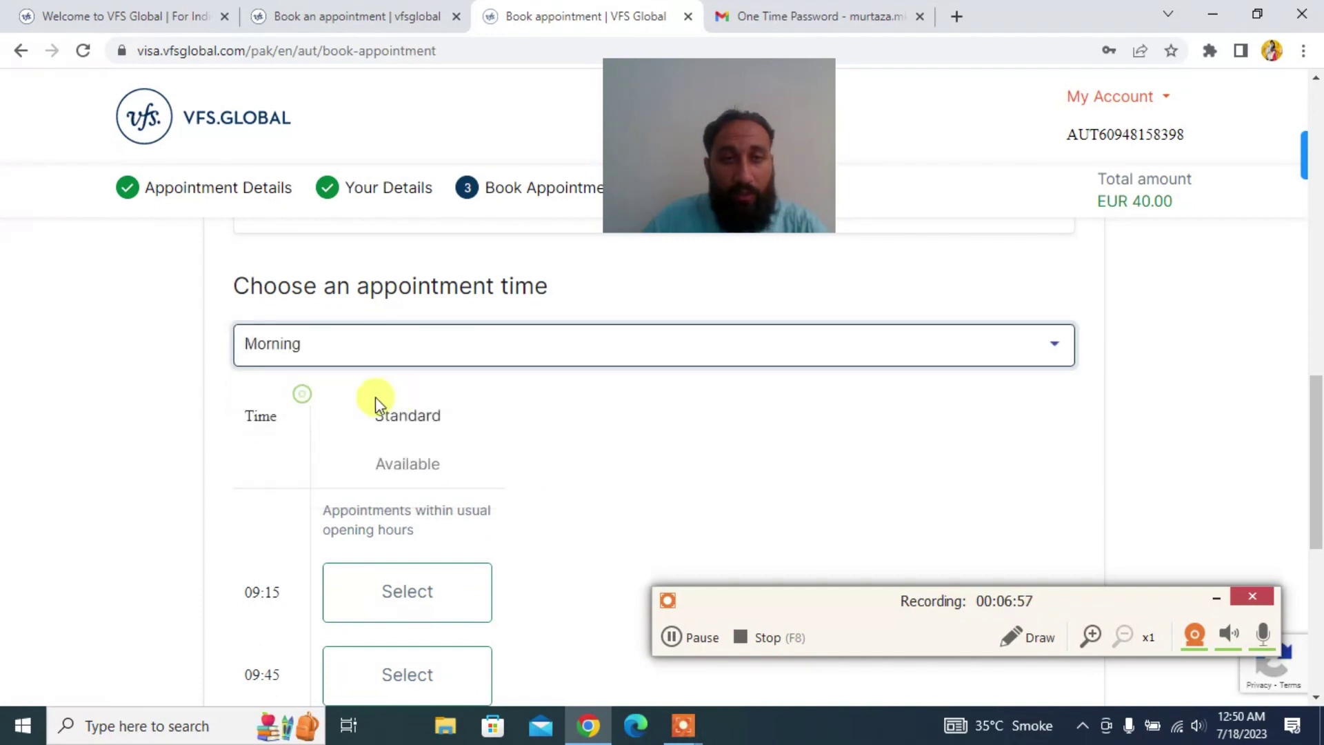
- Select the 10:15 Standard morning appointment slot
scroll(452, 434, down, 1)
scroll(448, 469, down, 1)
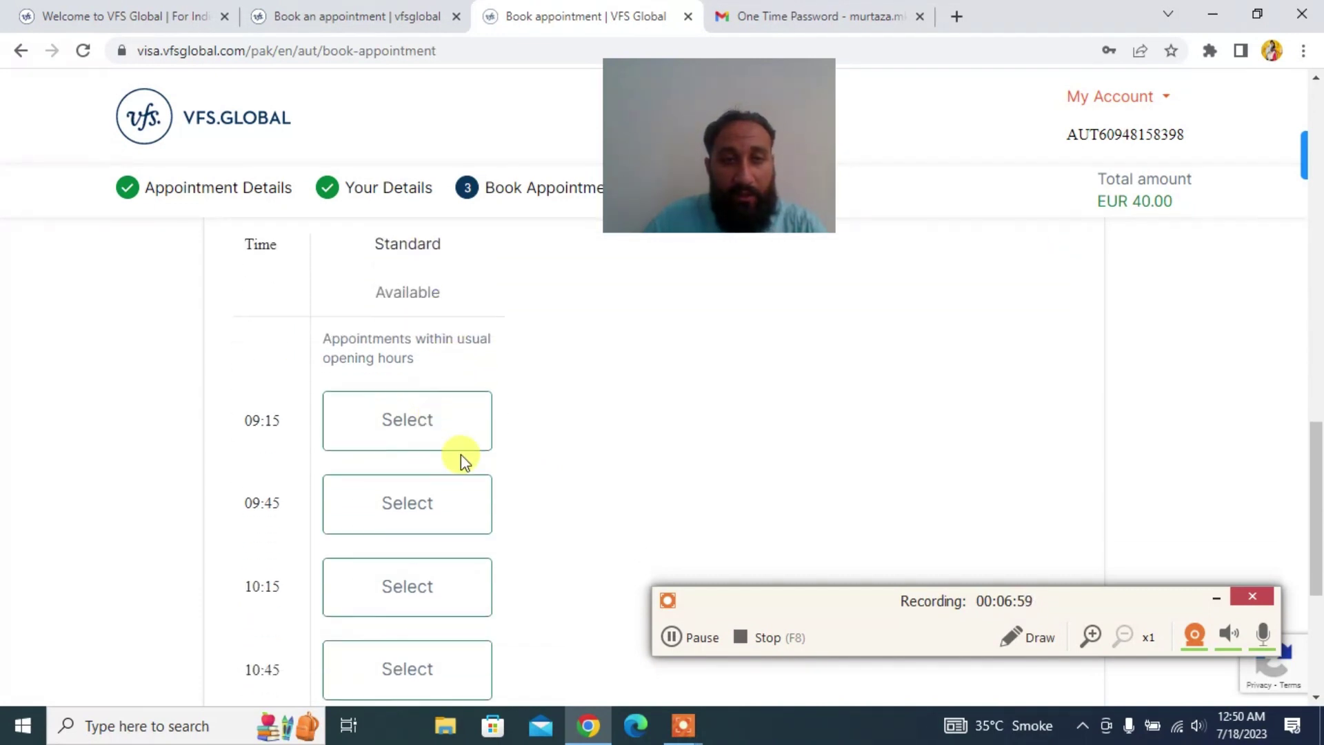
click(995, 645)
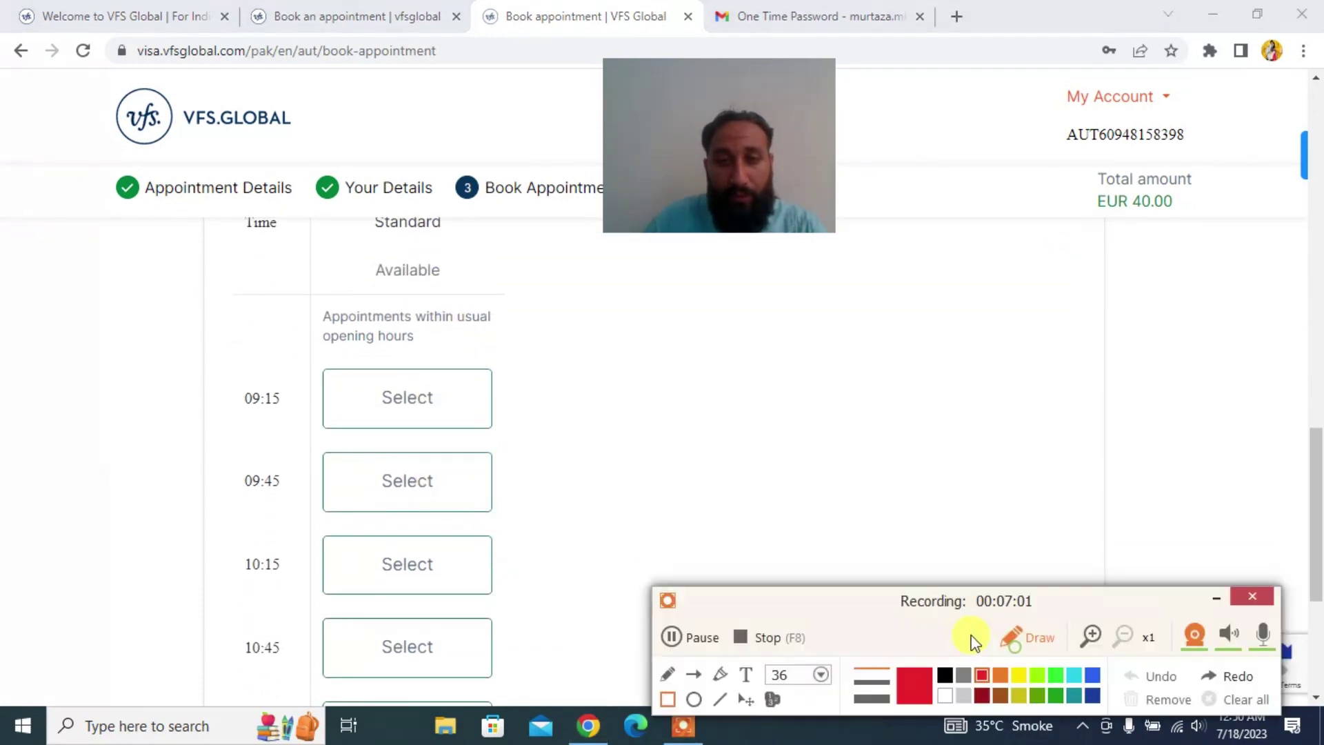
drag(295, 530, 516, 610)
key(ctrl+z)
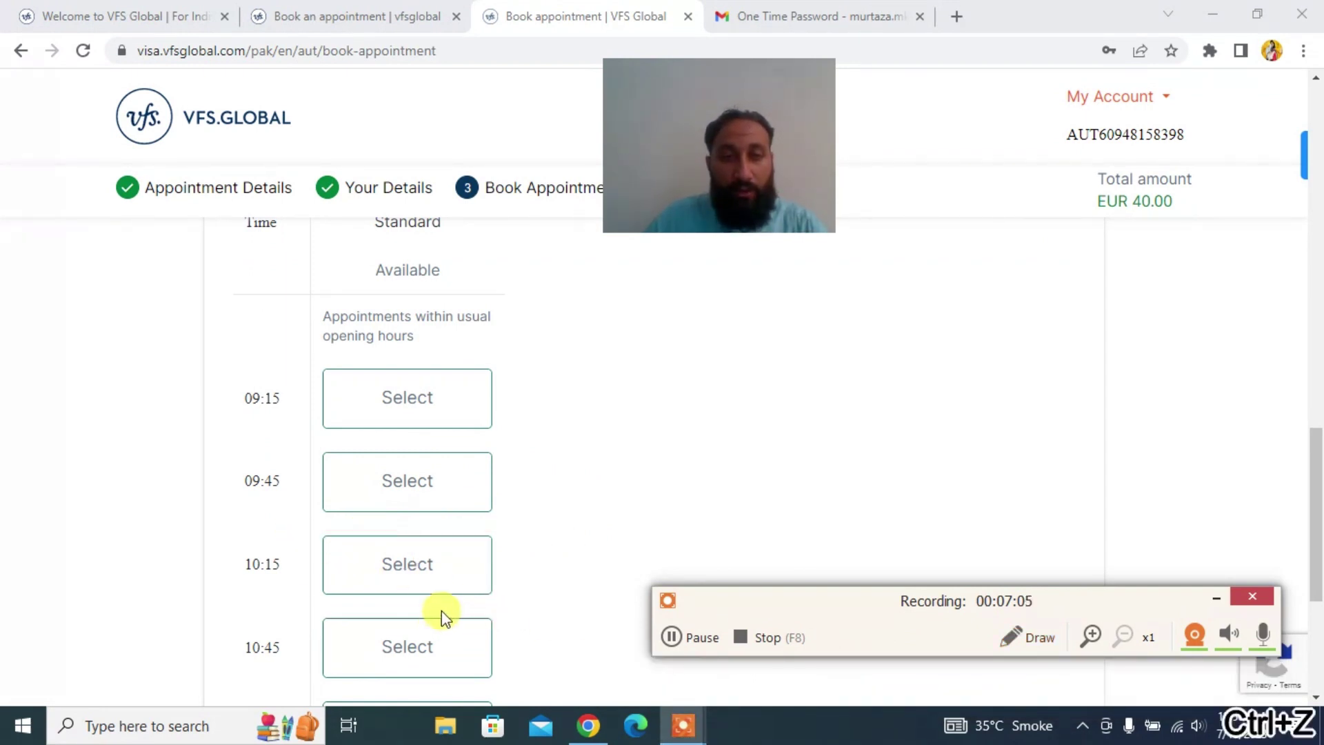
click(410, 581)
- Draw a red box around the Continue area with the recorder's Draw tool
scroll(620, 524, down, 5)
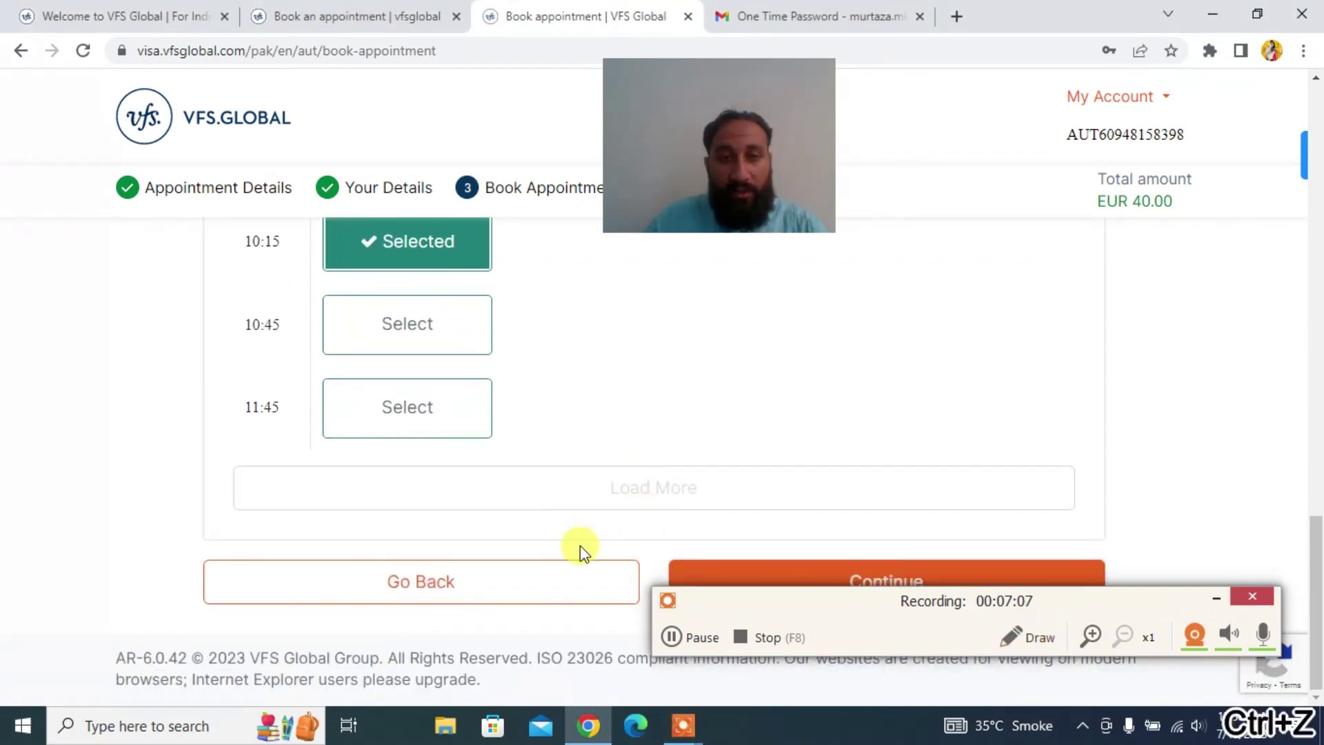
click(1033, 640)
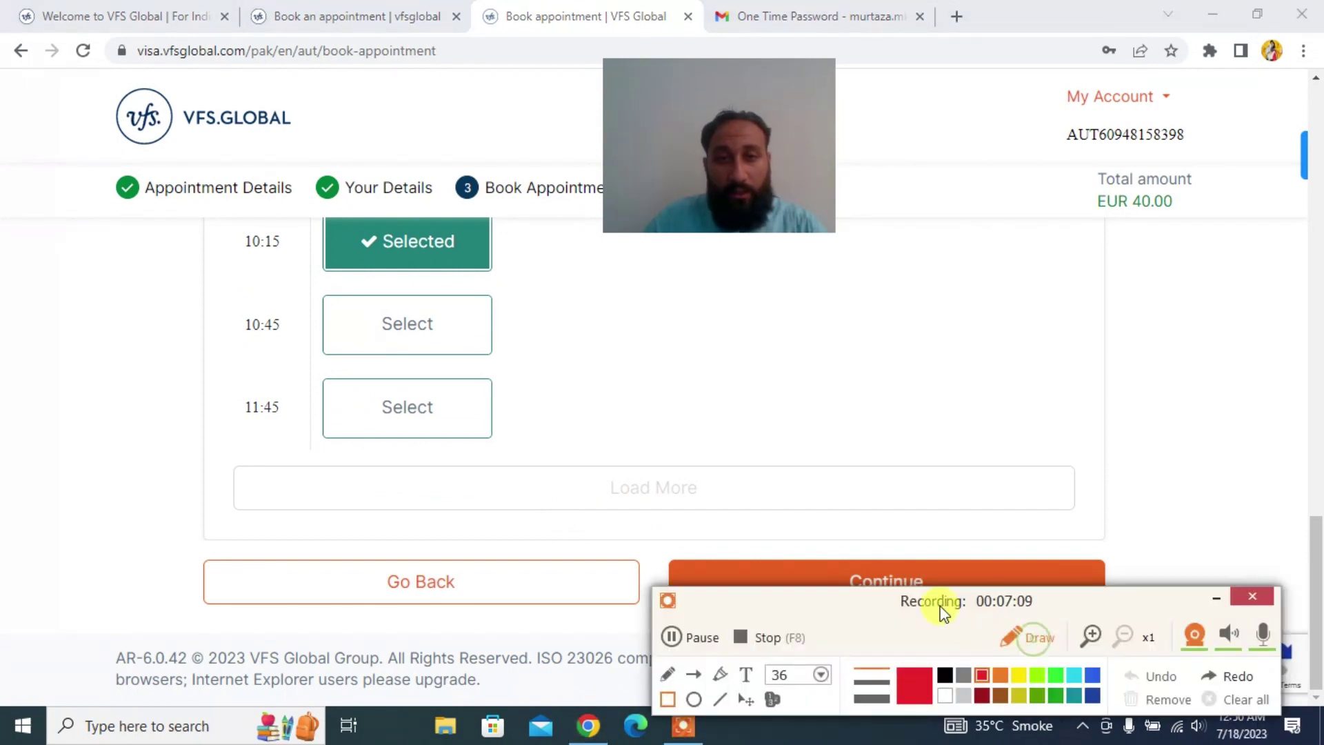
mouse_move(723, 524)
mouse_down()
mouse_move(983, 639)
mouse_move(999, 630)
mouse_up()
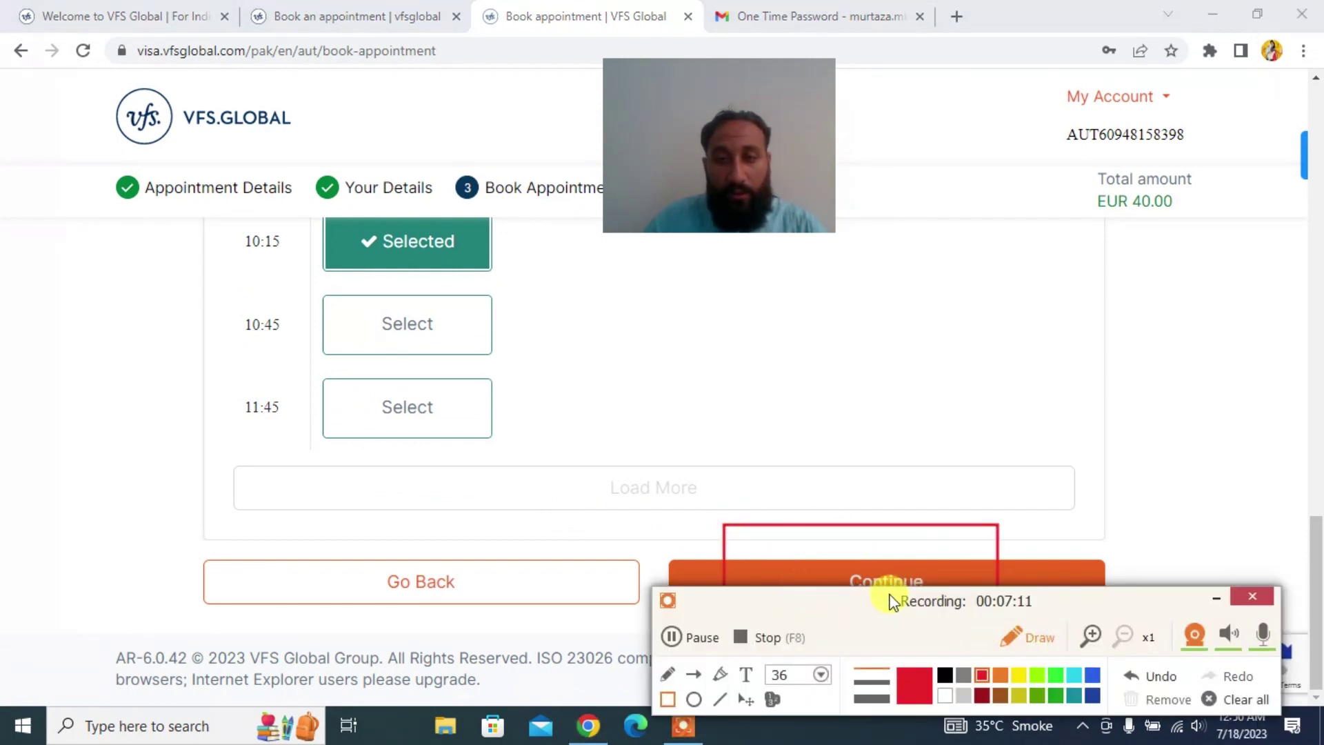
- Exit the recorder's Draw mode and Continue to the booking Review page
right_click(777, 528)
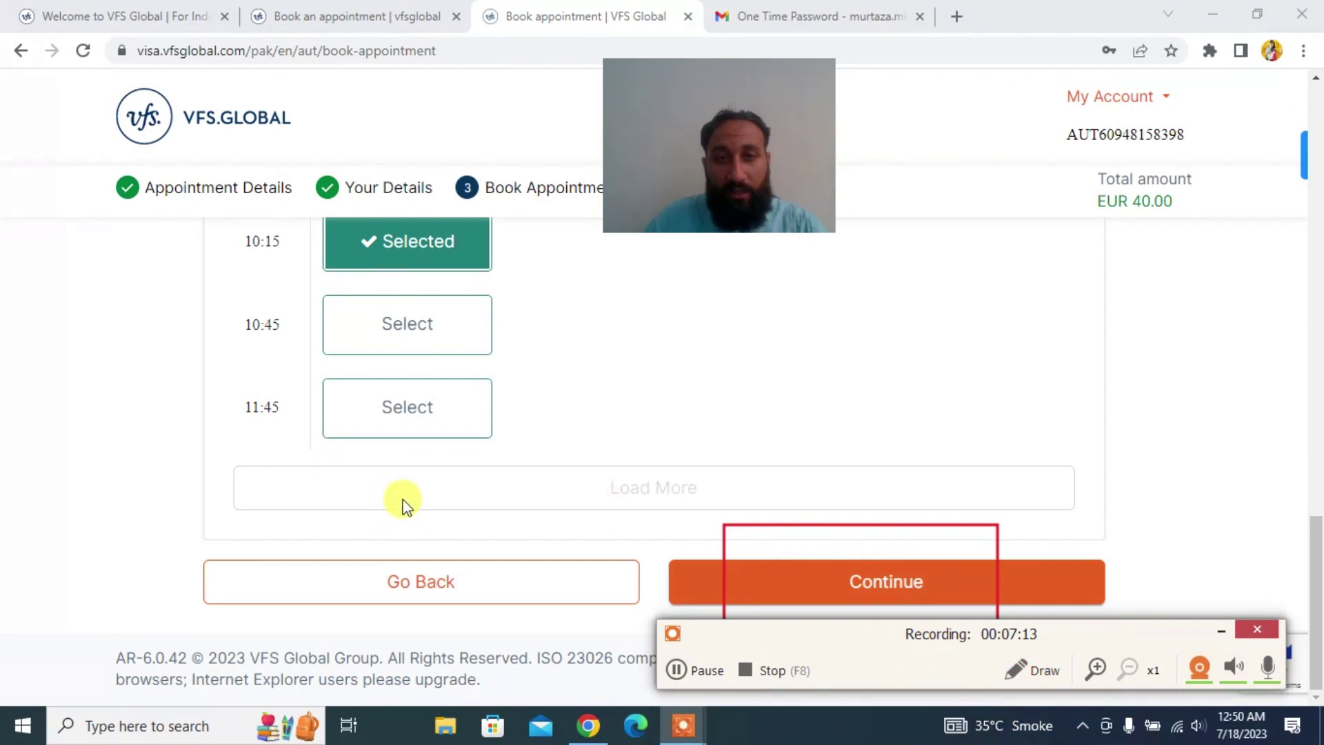
key(ctrl+z)
click(864, 584)
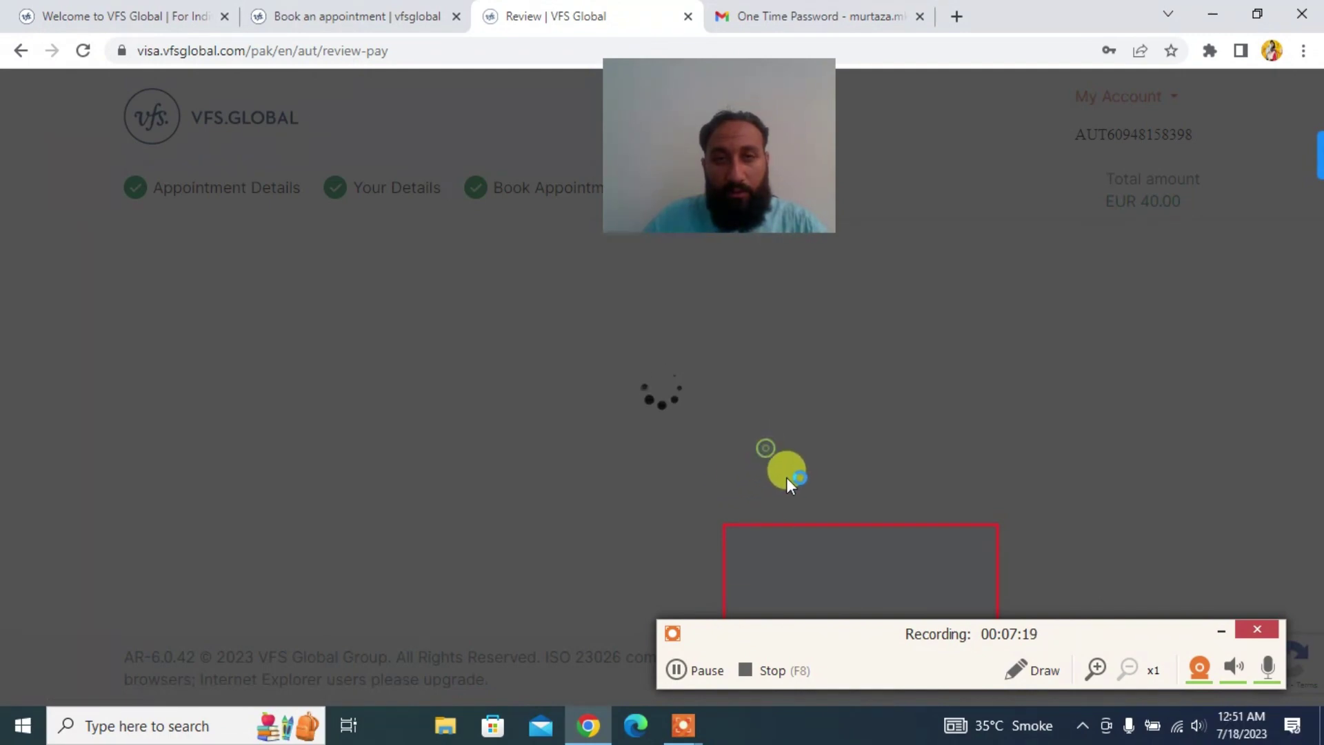
- Clear the leftover red annotations from the Review page
key(ctrl+z)
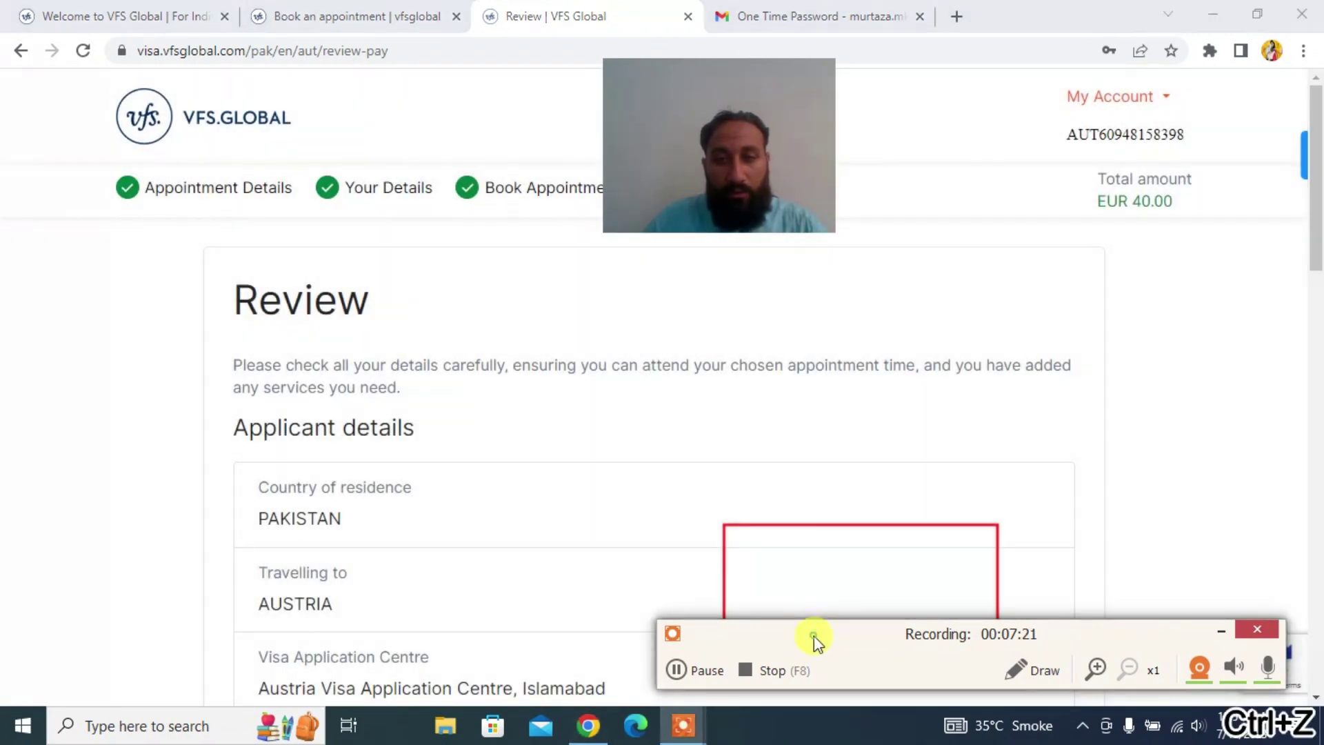
click(761, 475)
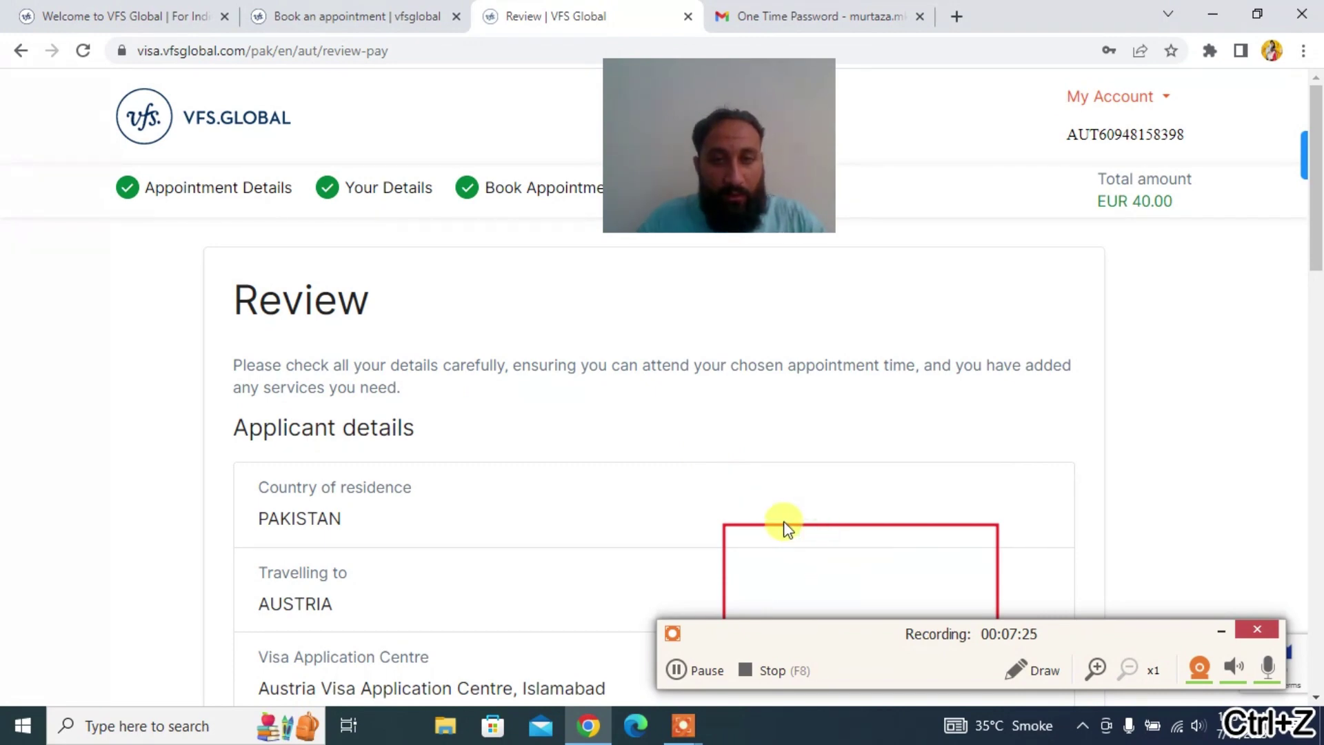
click(1038, 668)
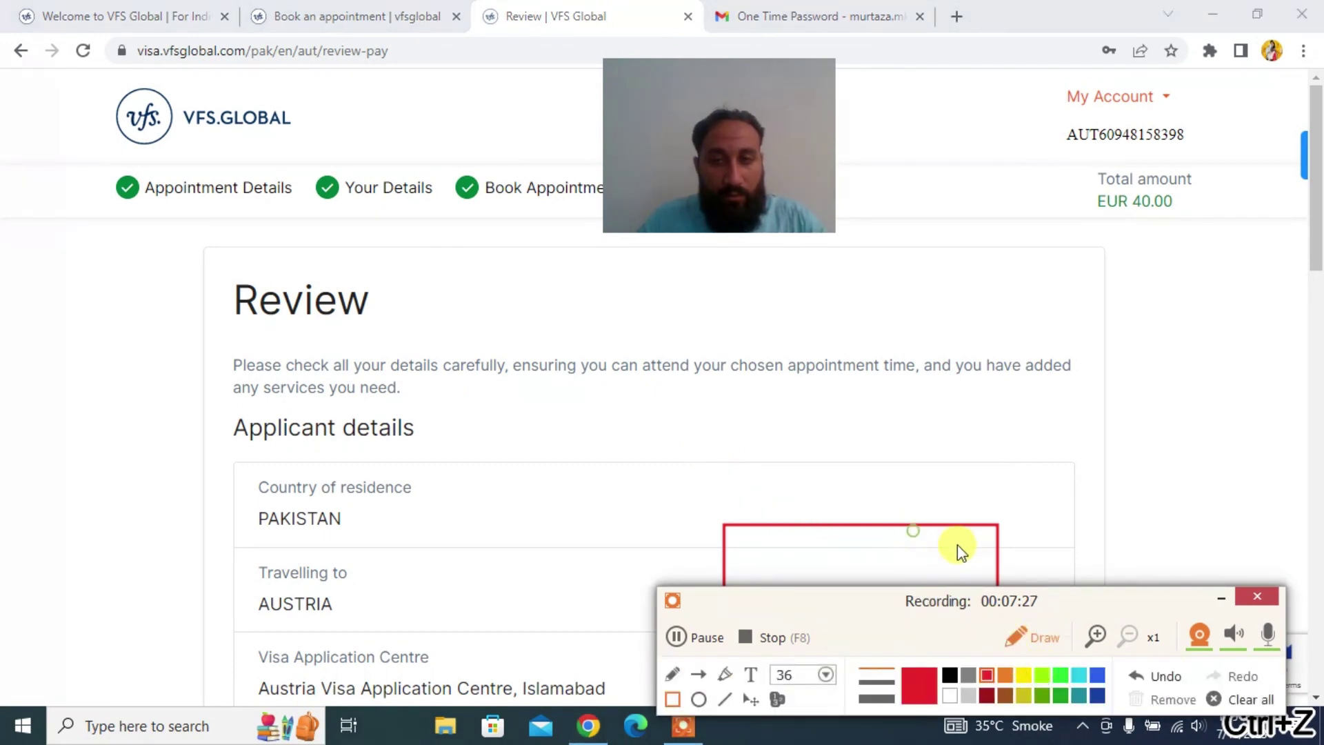
key(ctrl+z)
key(Escape)
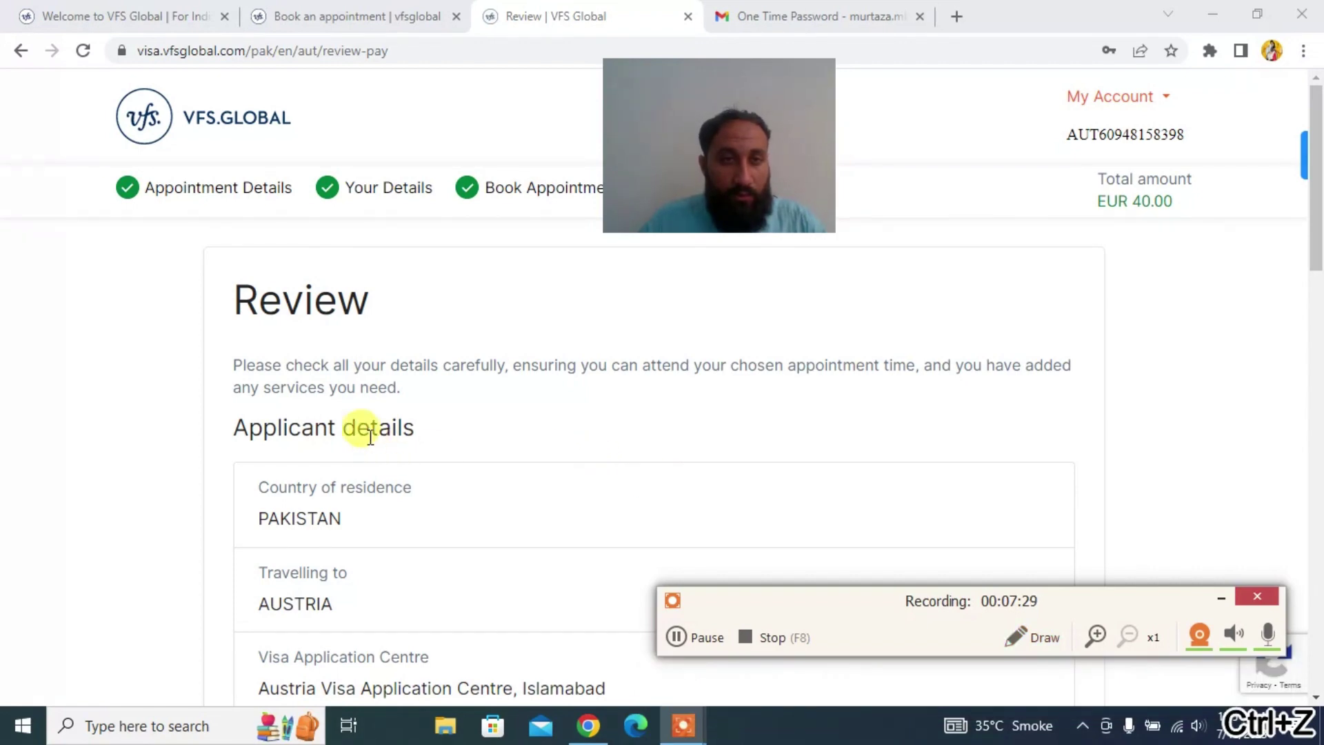
- Box the Review heading in red, undo it, check the fees, then open a new tab
click(1058, 642)
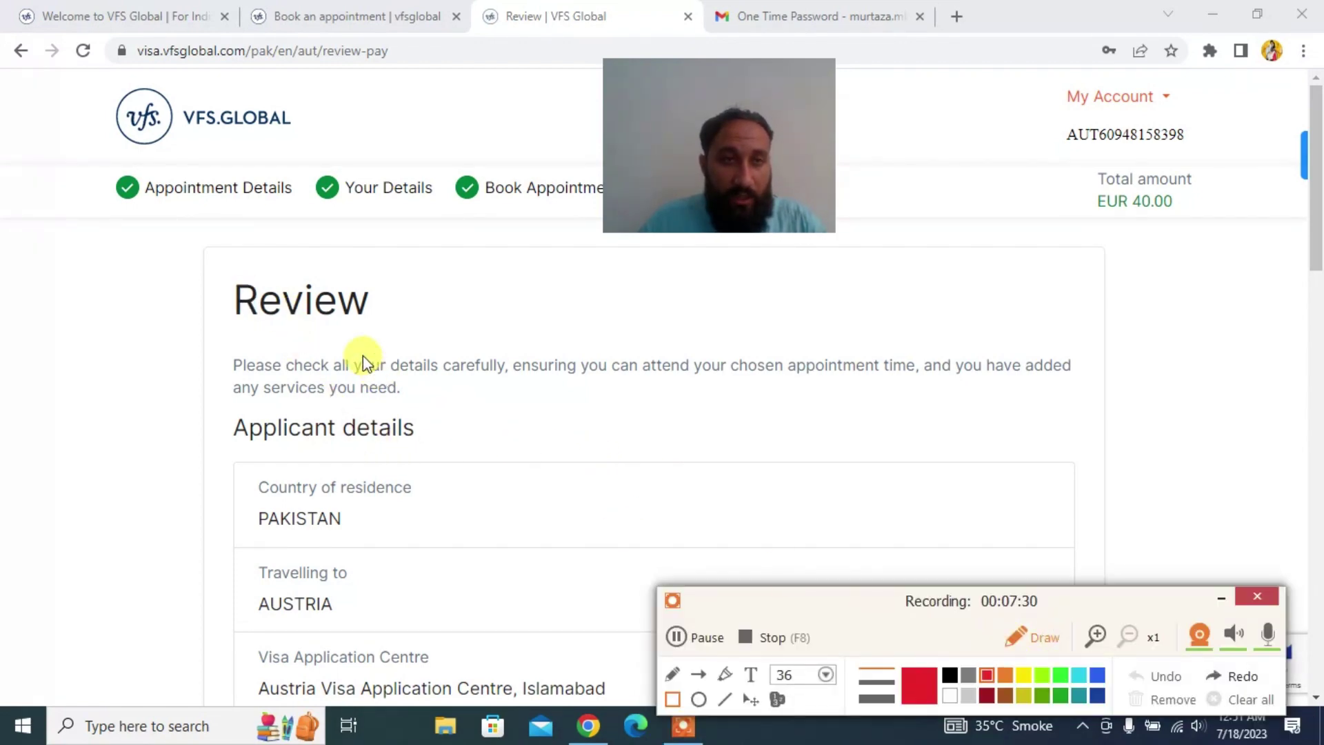
drag(213, 276, 560, 438)
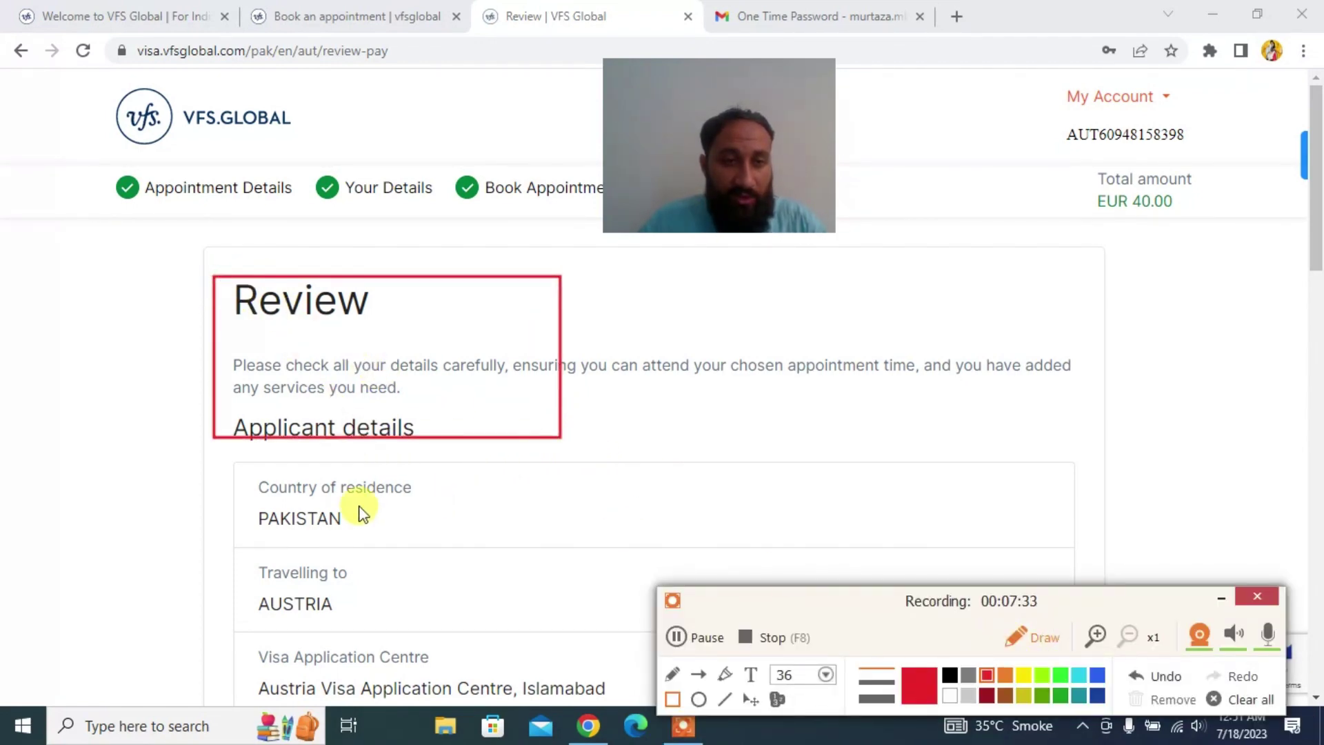
key(Escape)
key(ctrl+z)
scroll(392, 499, down, 15)
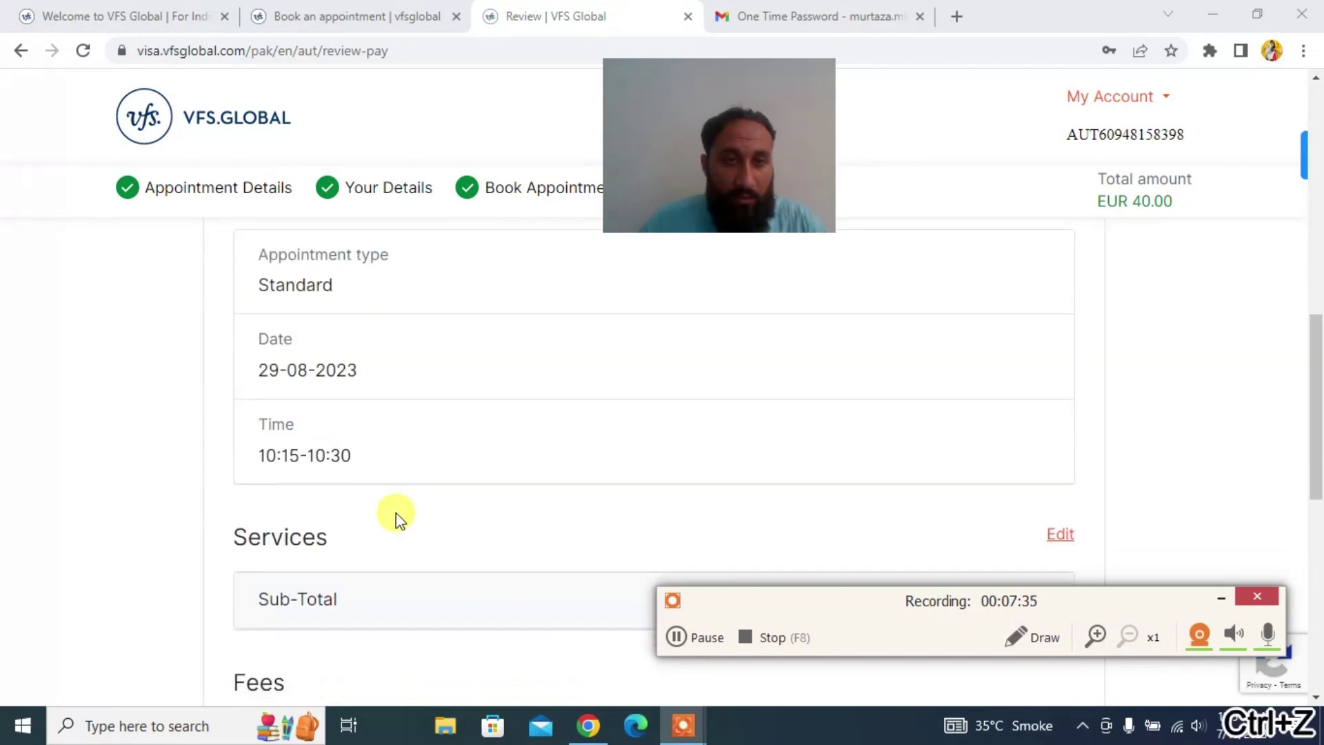
scroll(376, 518, up, 1)
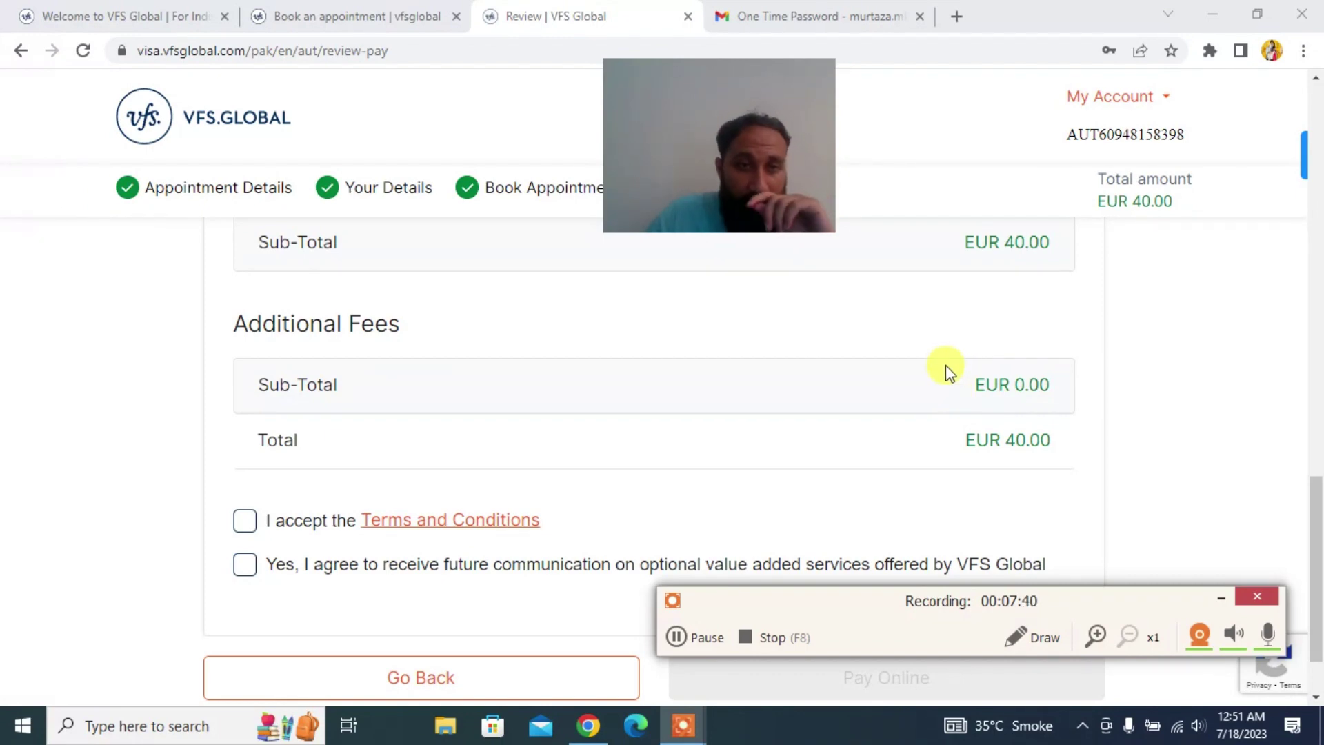
click(956, 15)
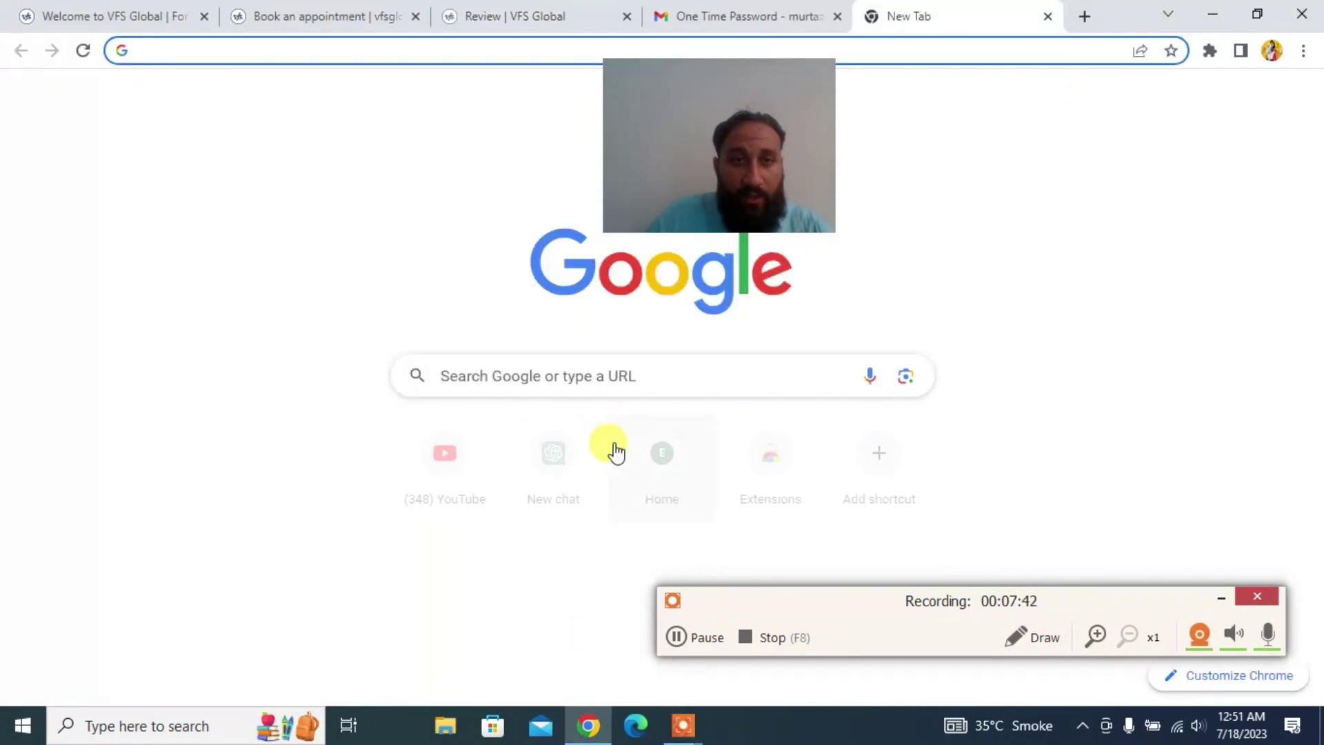
- Search Google for '40 euro to pkr', select the 12,421.31 rupee result, and return to VFS
click(570, 377)
text(40)
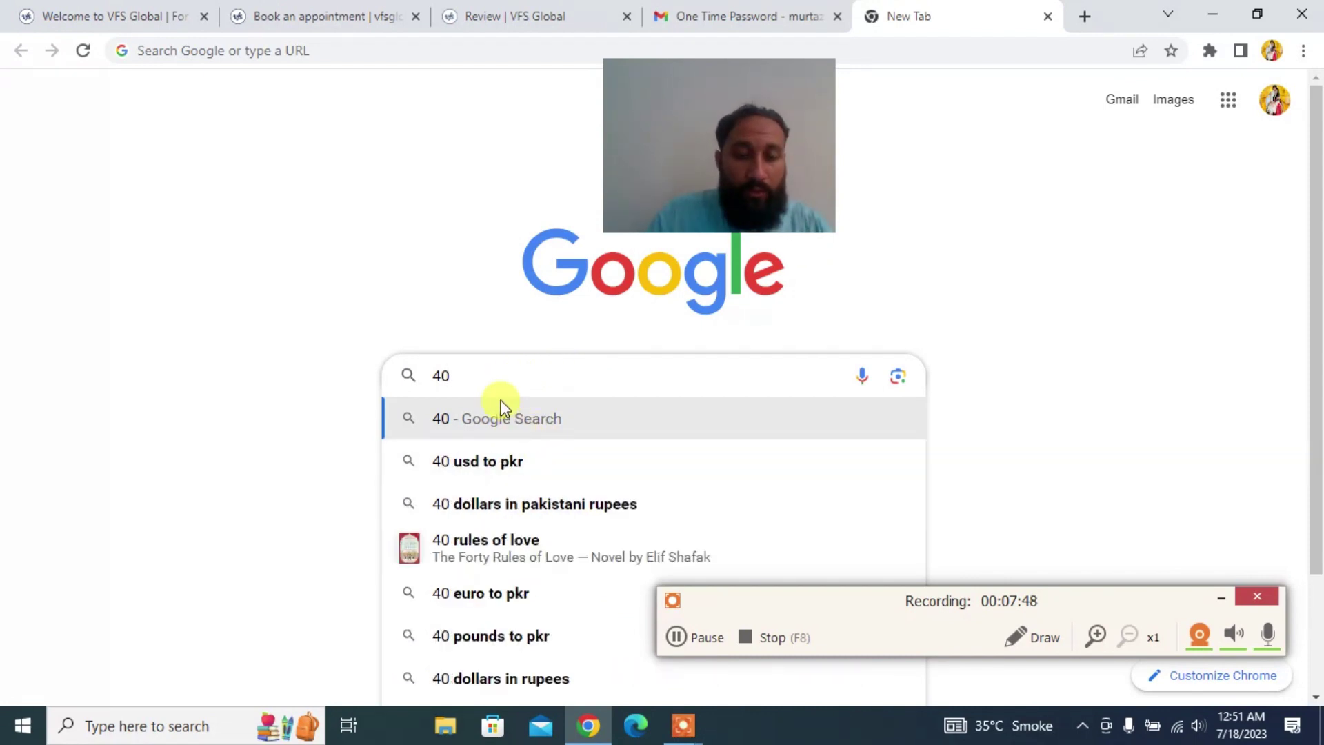
text( EU)
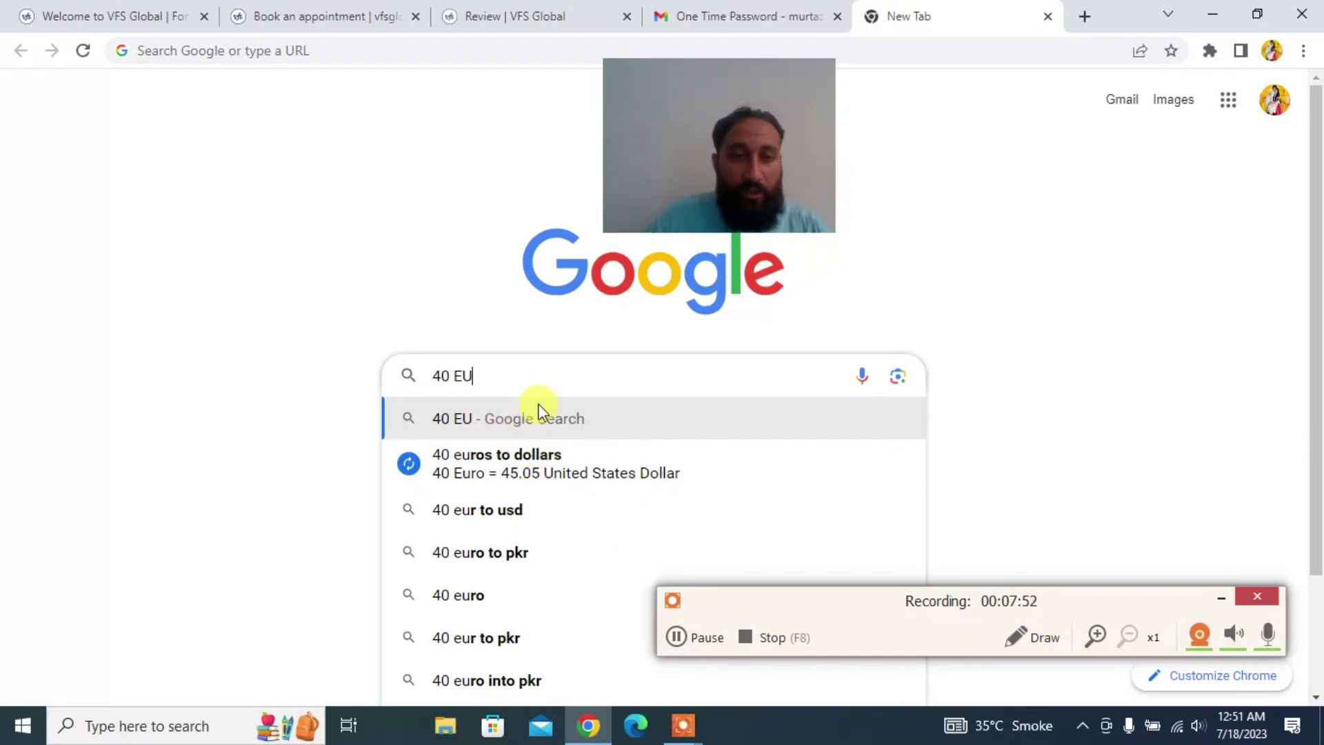
click(506, 559)
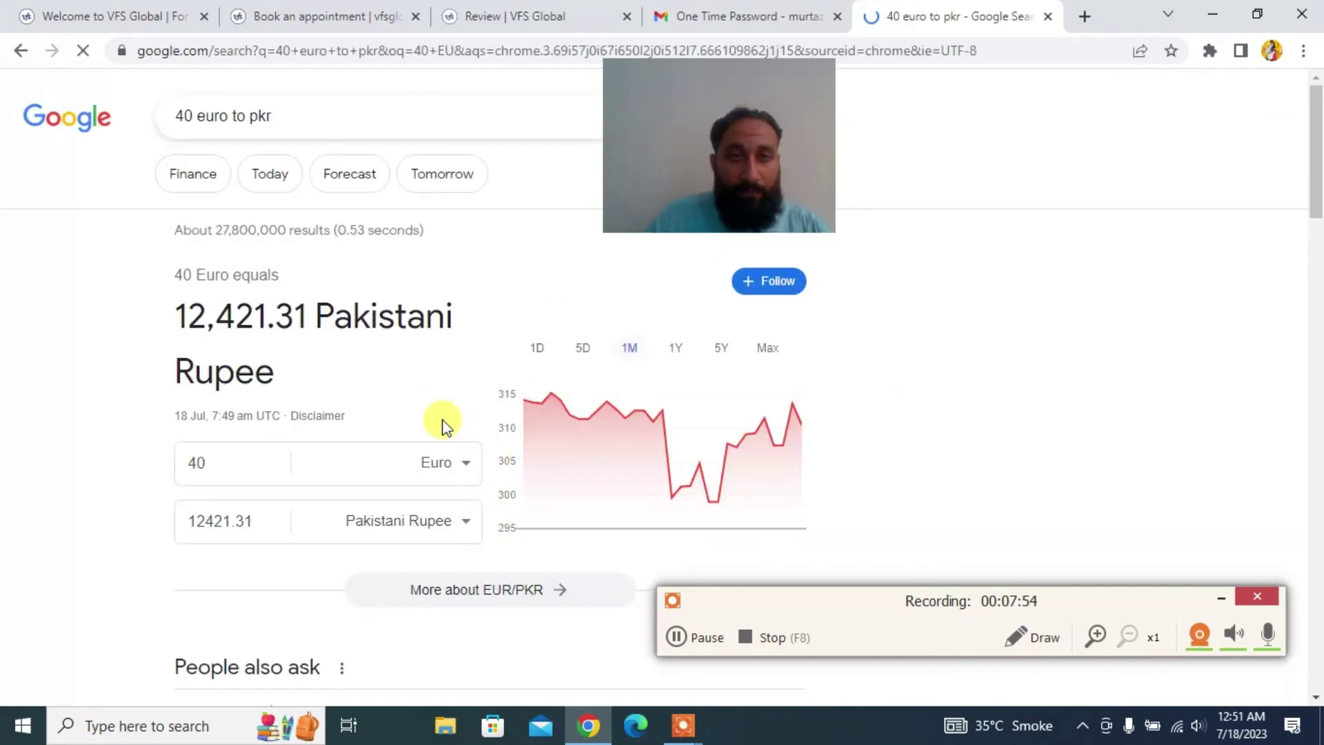
drag(176, 316, 304, 321)
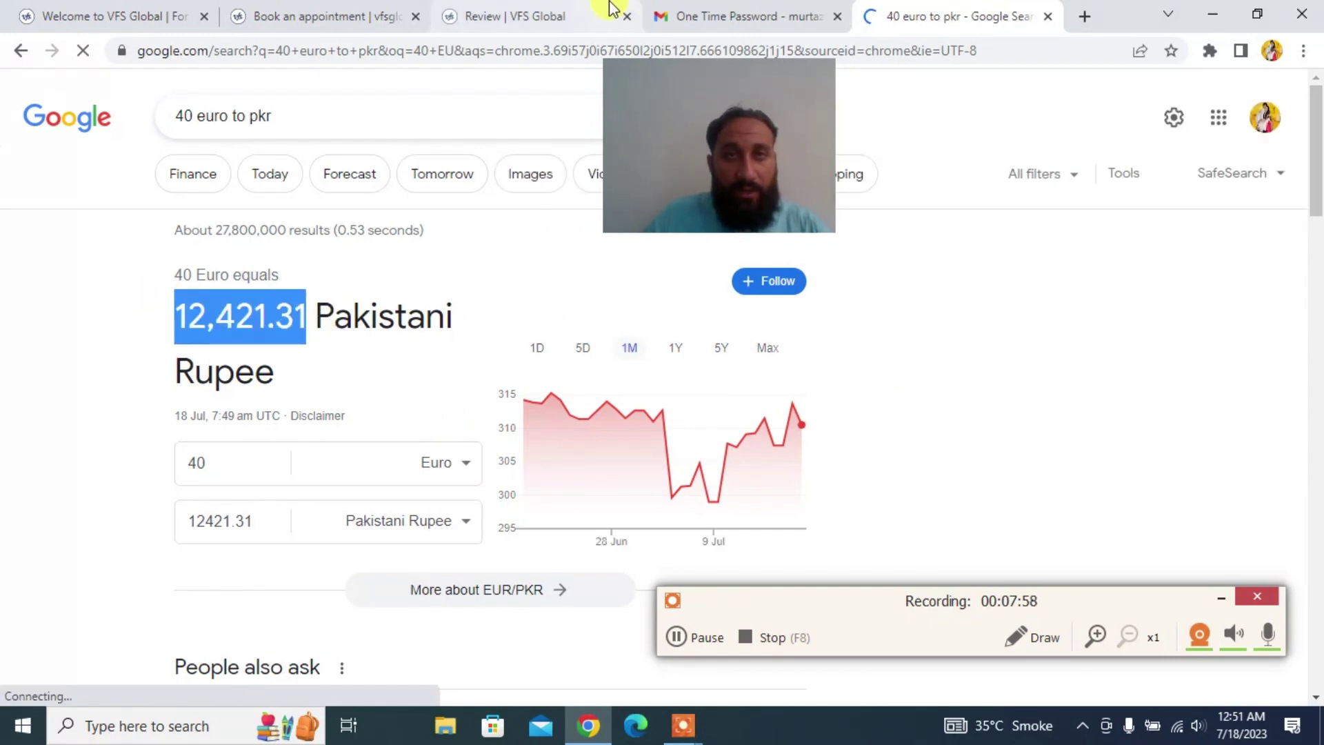
click(567, 9)
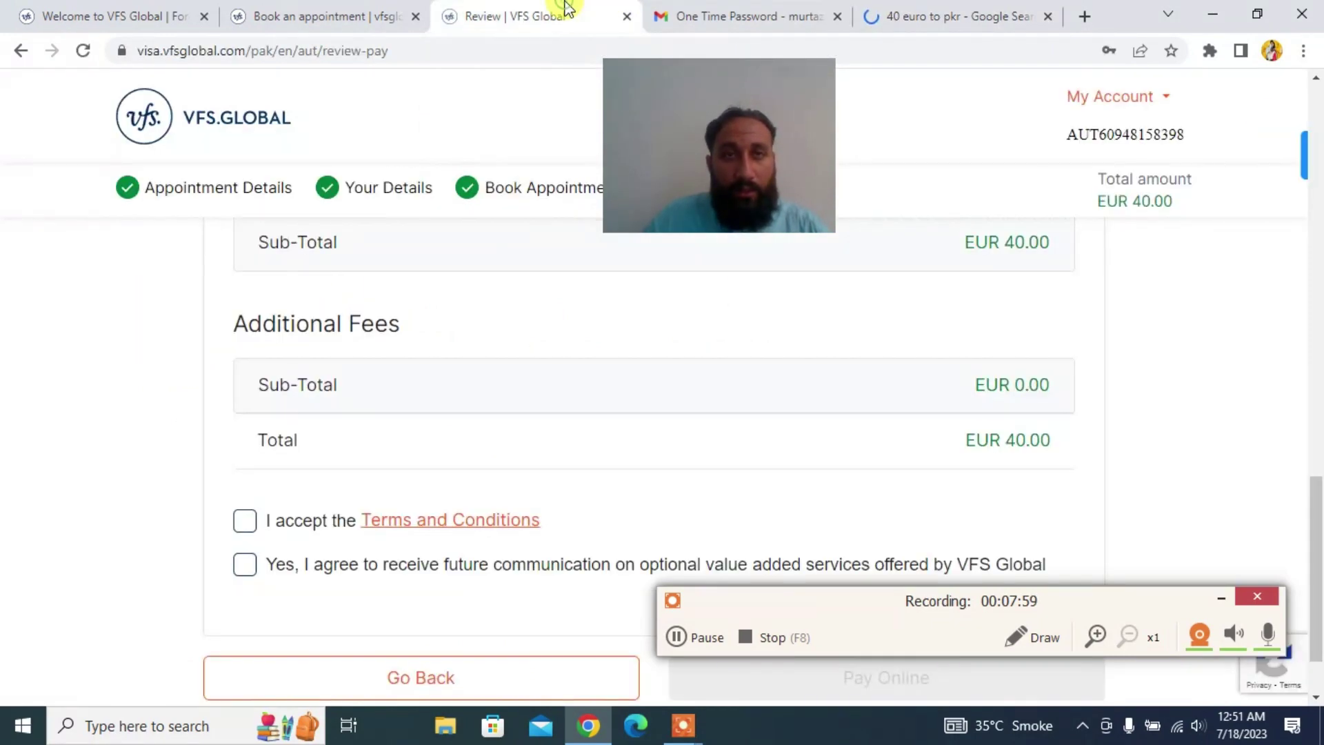
- Close the ad search, currency conversion and Gmail OTP tabs, leaving the Review page showing
click(296, 514)
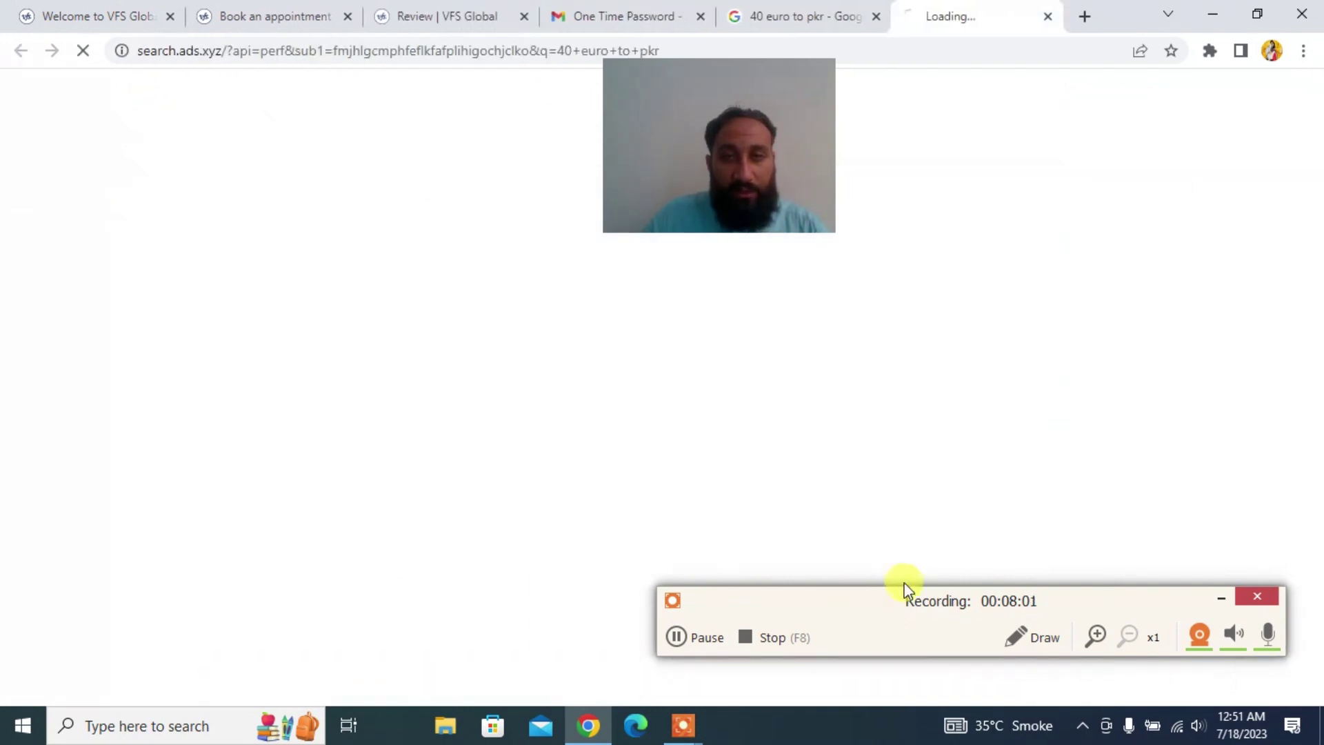
click(1049, 16)
click(1049, 14)
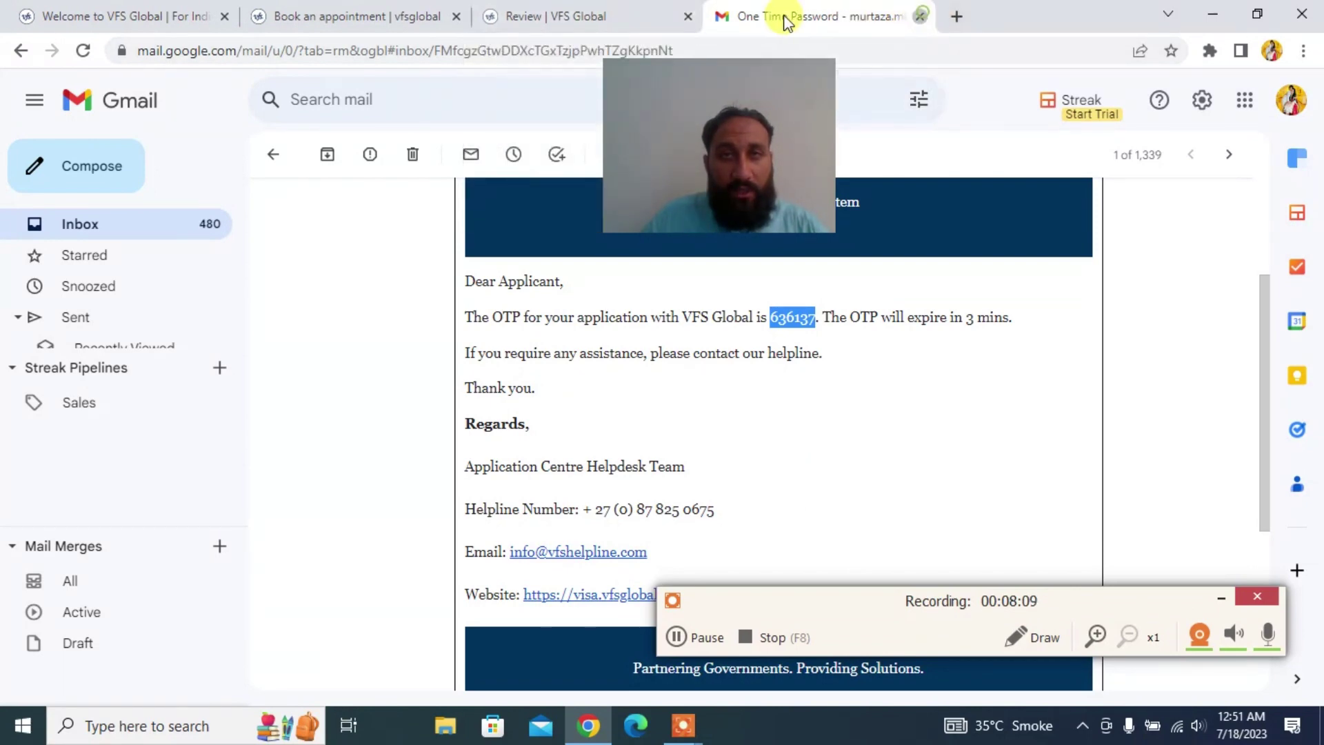
click(920, 16)
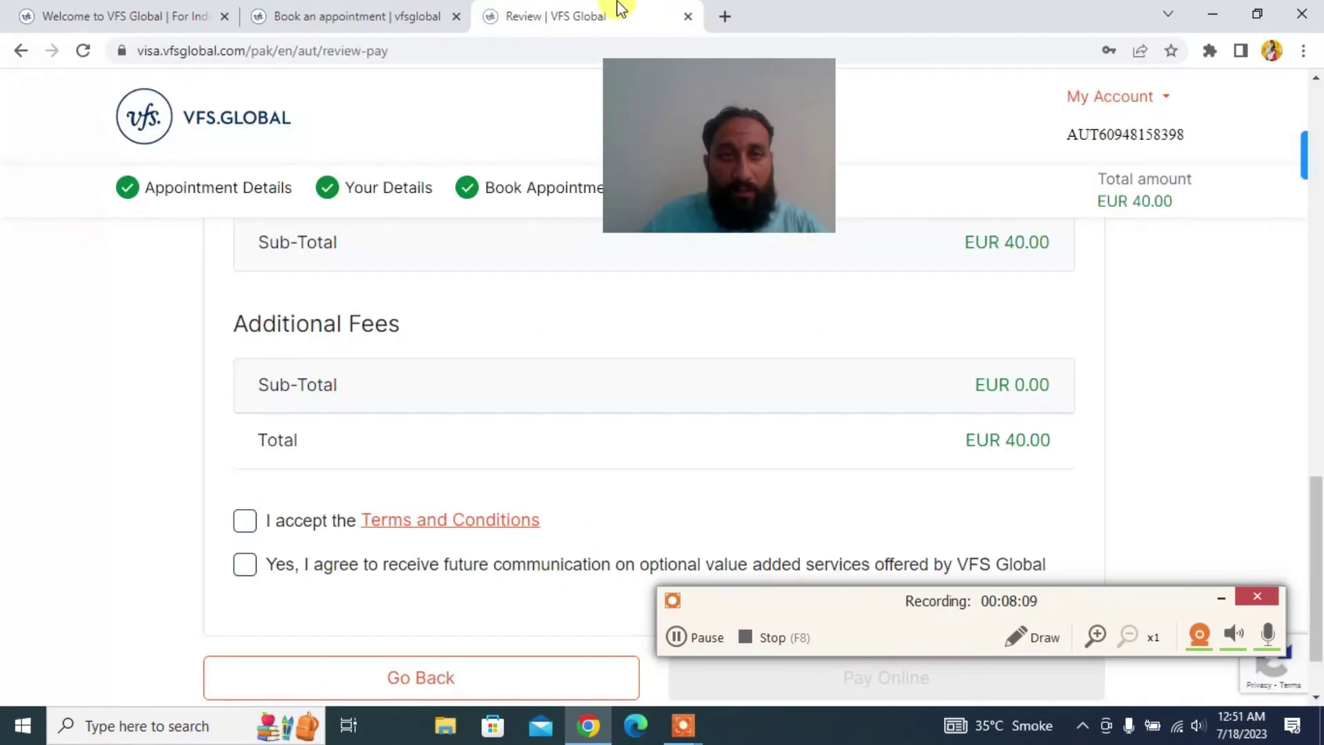
- Tick the Terms and Conditions and future-communications checkboxes, briefly boxing both in red
click(246, 520)
click(247, 565)
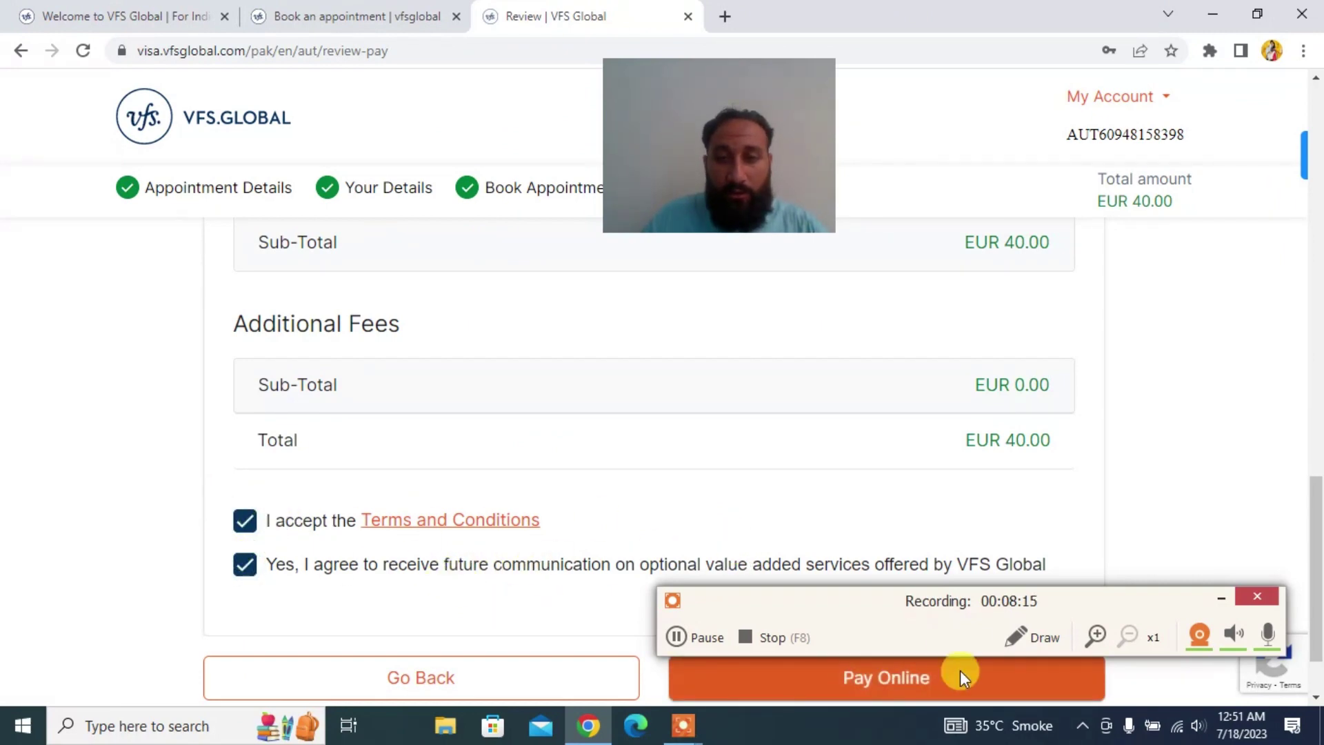
click(1045, 636)
drag(211, 481, 612, 543)
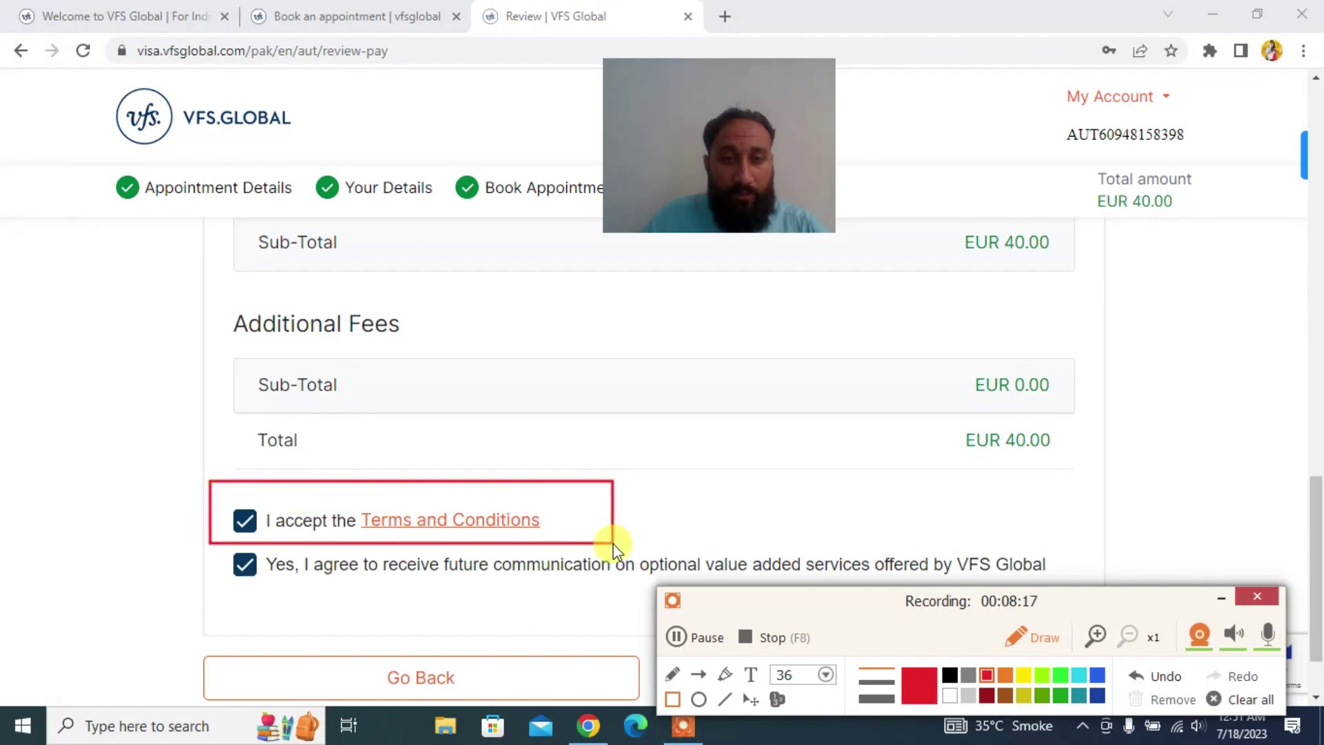
mouse_move(241, 545)
mouse_down()
mouse_move(437, 582)
mouse_move(1046, 581)
mouse_up()
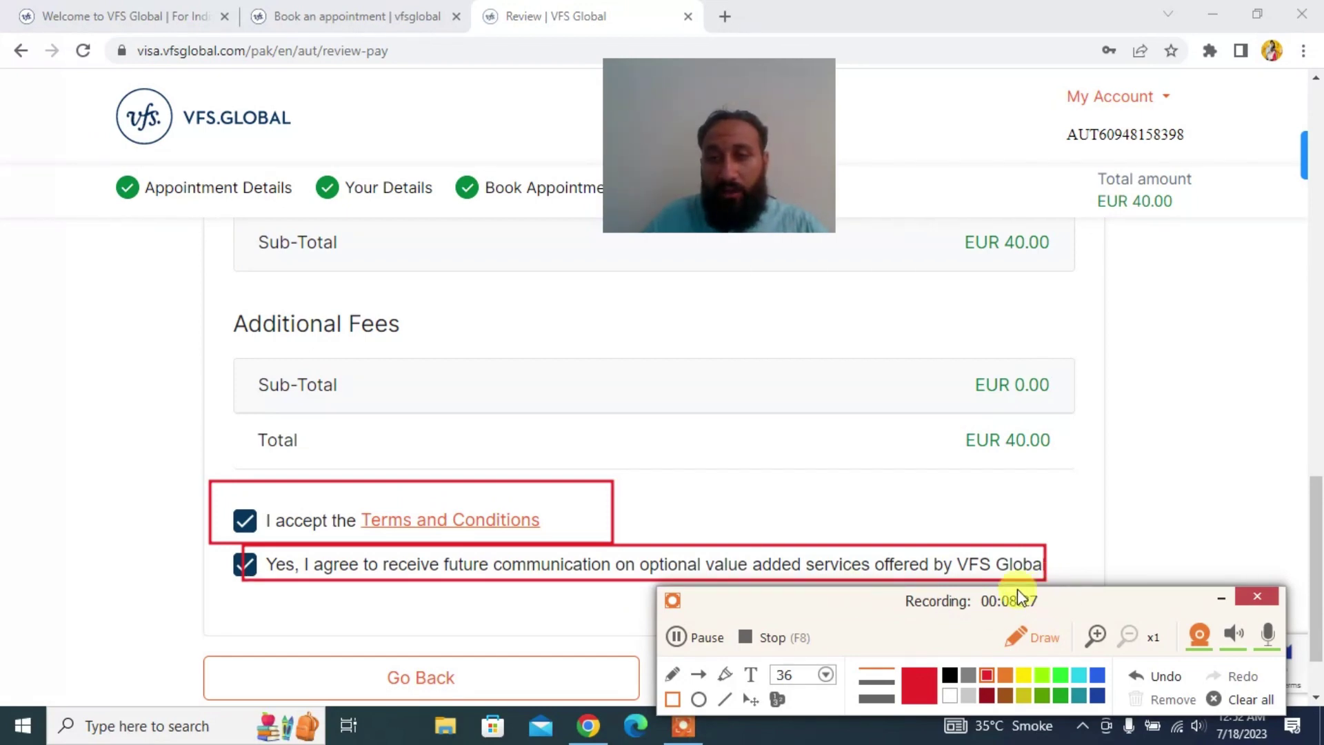
key(ctrl+z)
key(ctrl+z)
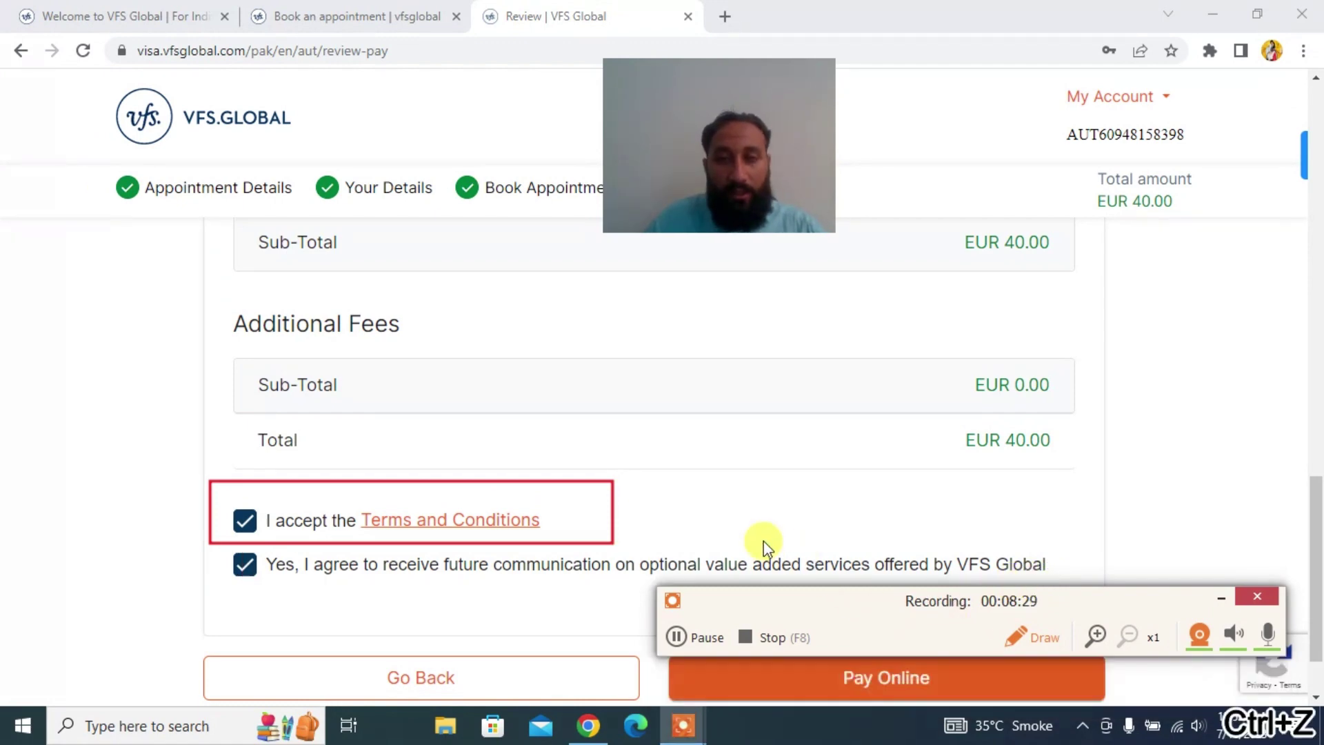
- Move the recording controls out of the way of the booking page
drag(912, 605, 897, 507)
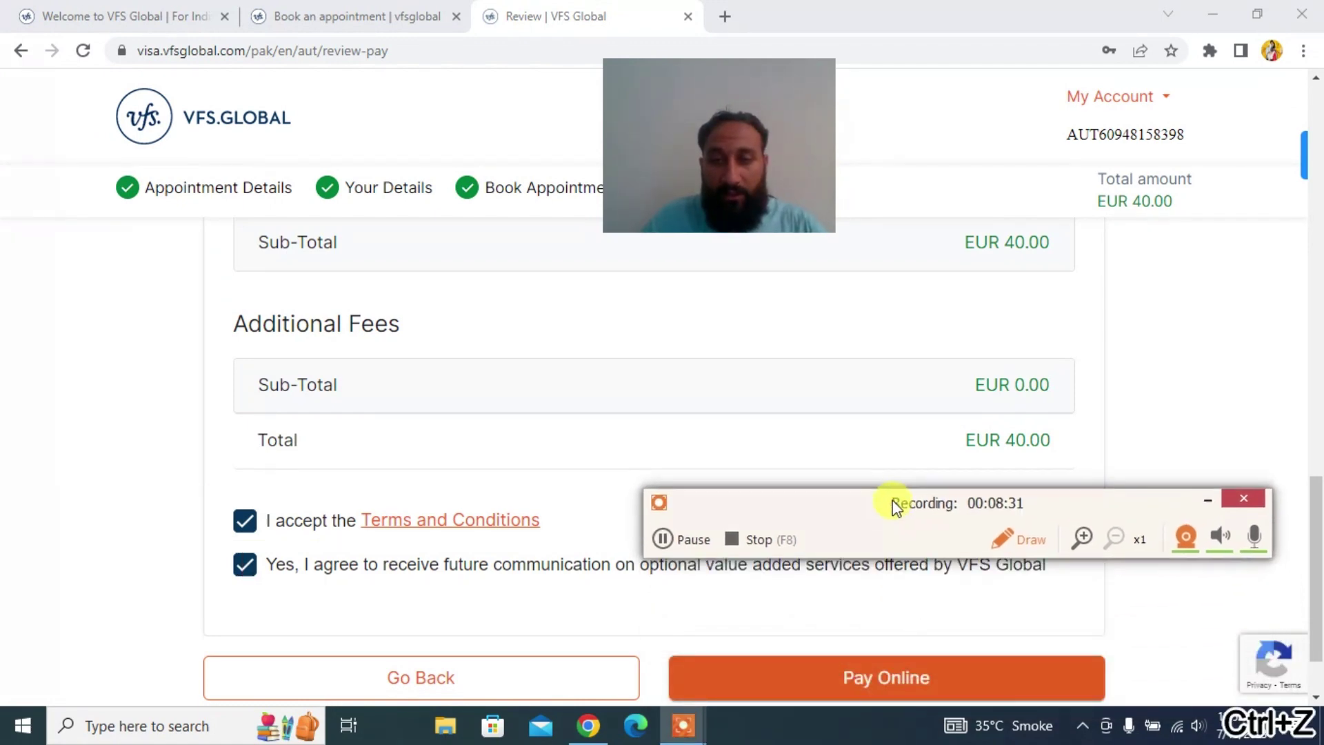
click(1023, 547)
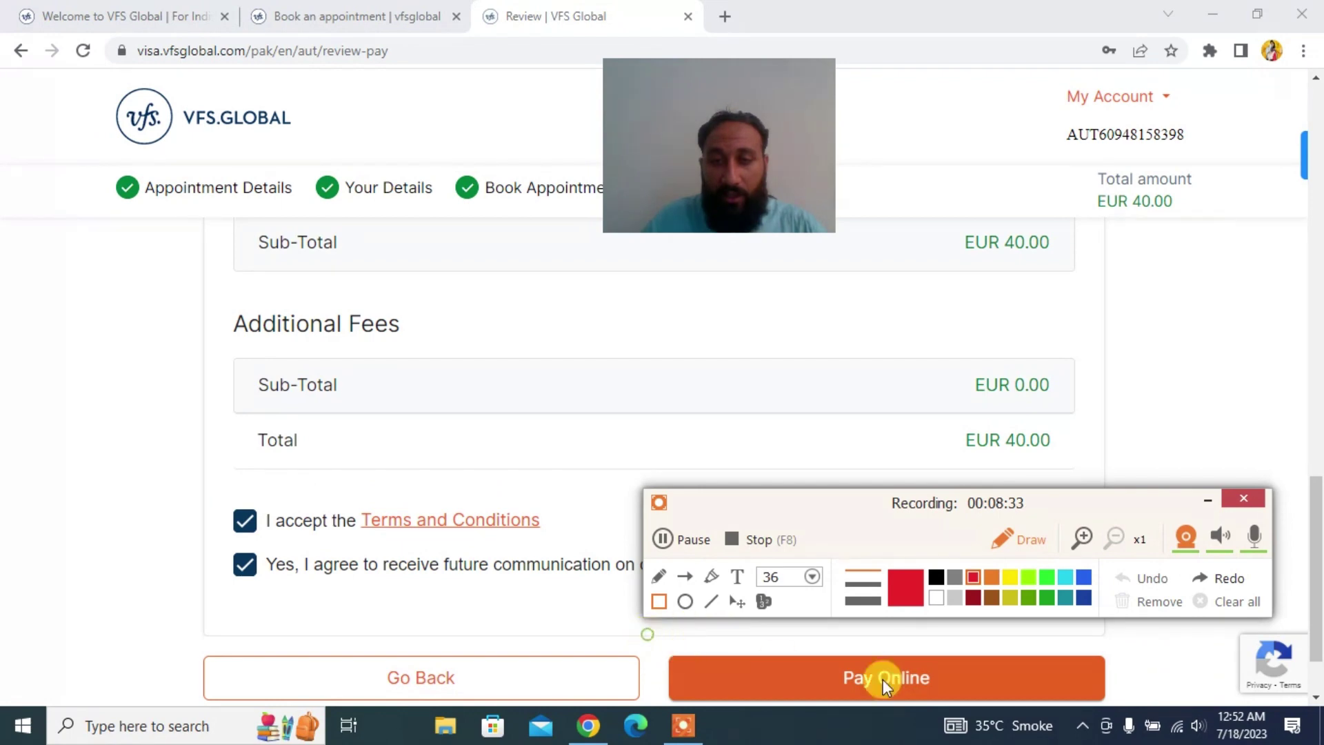
click(1023, 547)
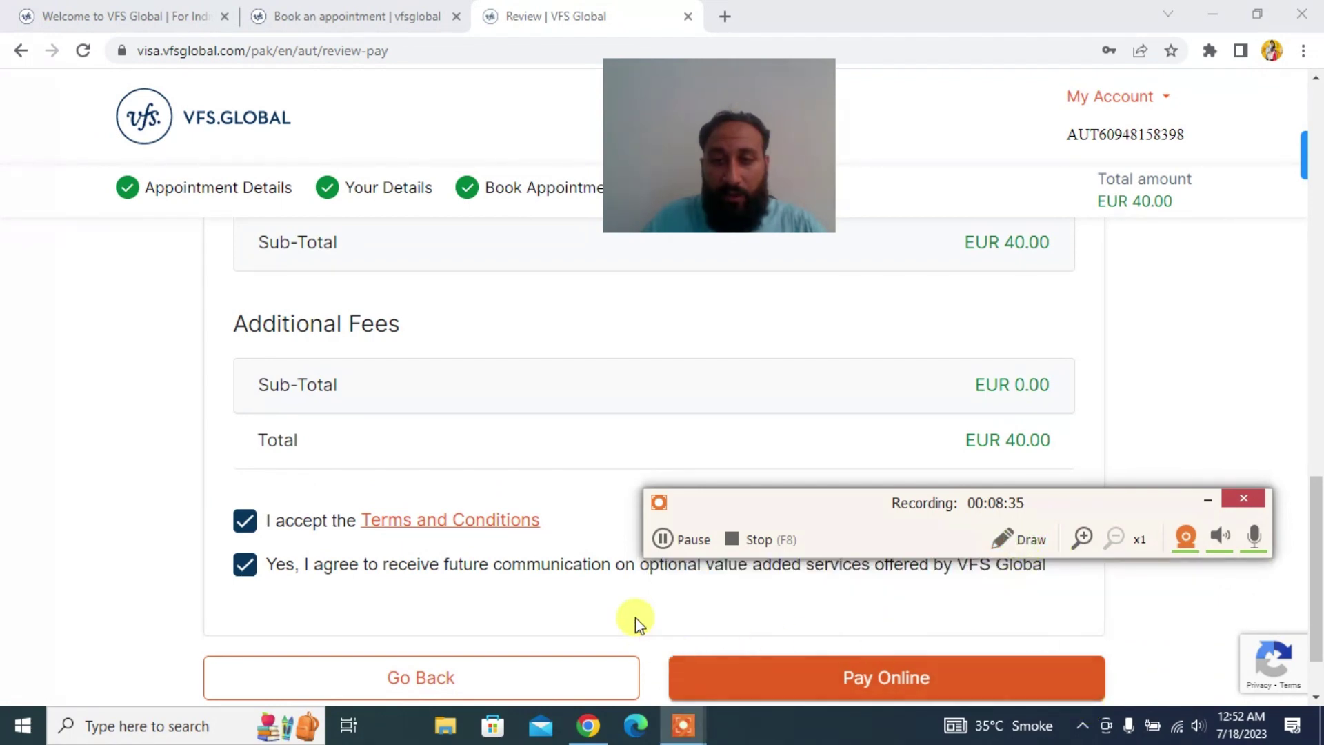
drag(635, 621, 632, 612)
scroll(632, 612, down, 2)
click(887, 651)
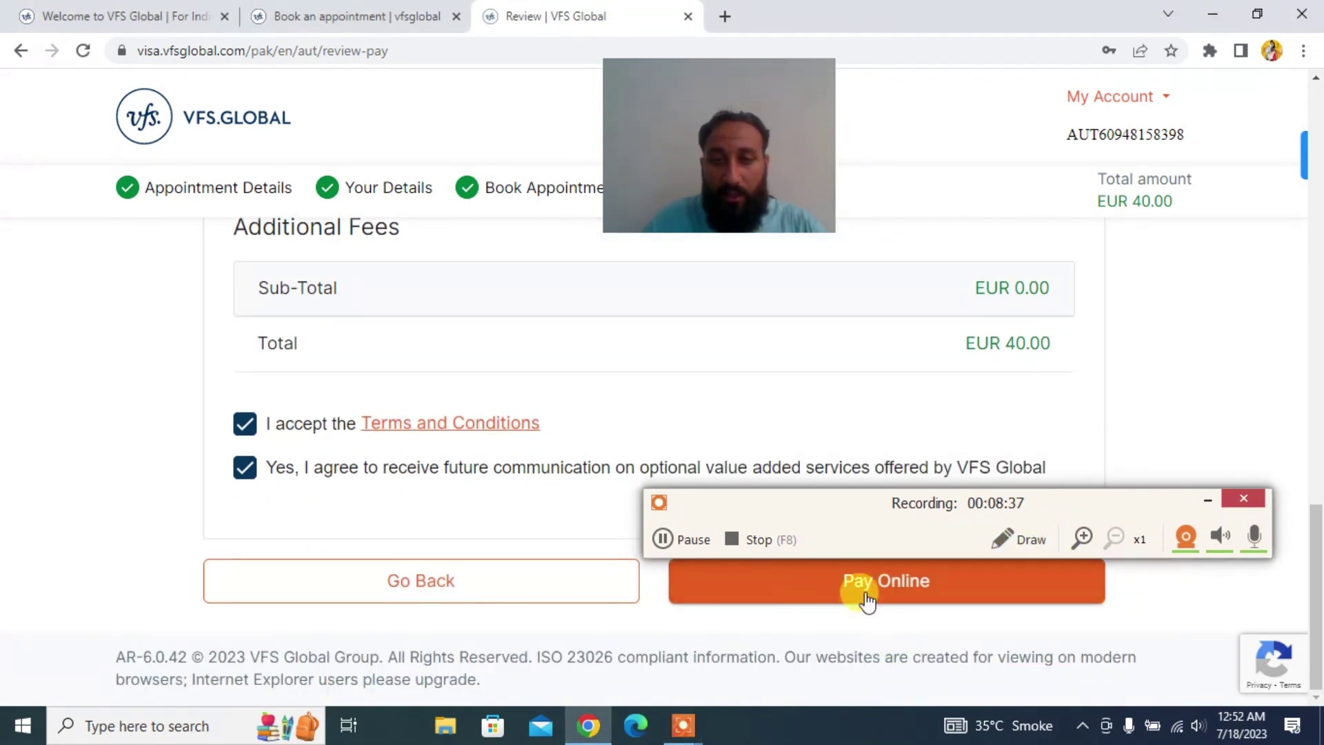
drag(937, 499, 910, 412)
click(658, 529)
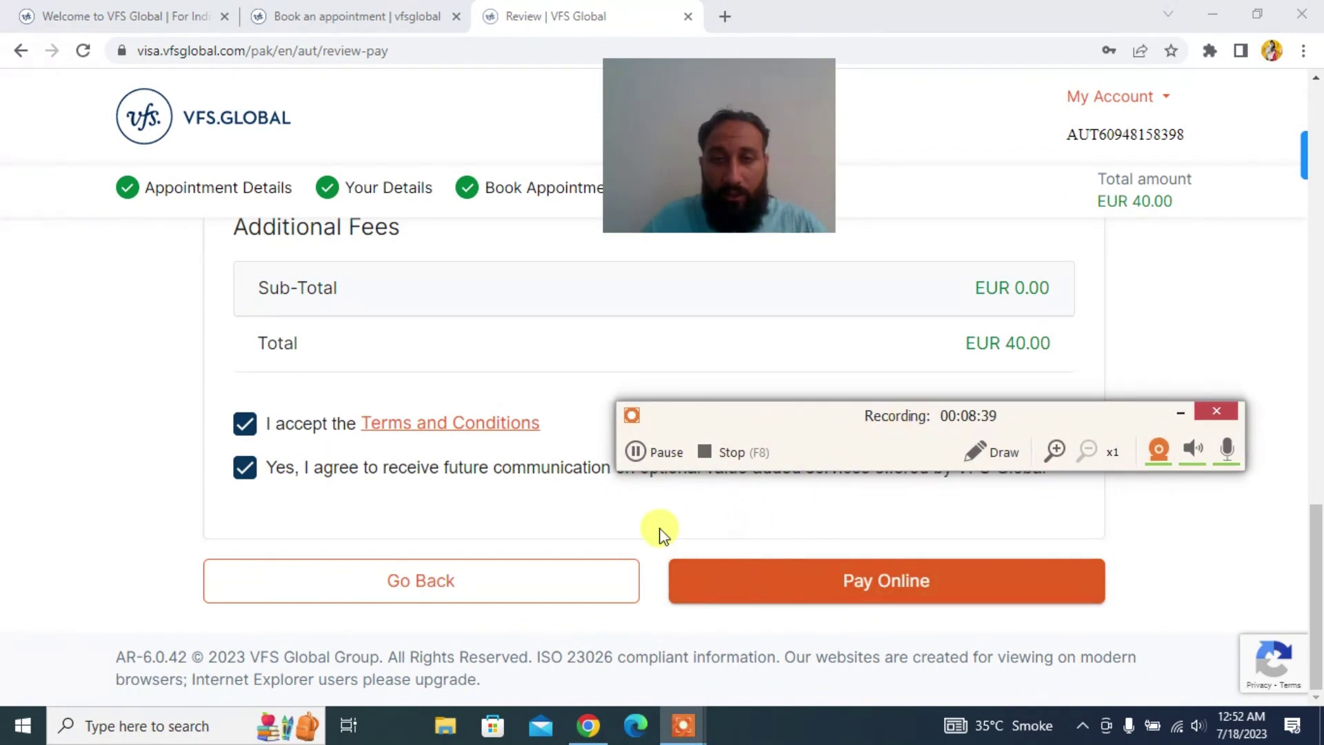
- Outline the Pay Online option in red, then undo the box
click(1003, 456)
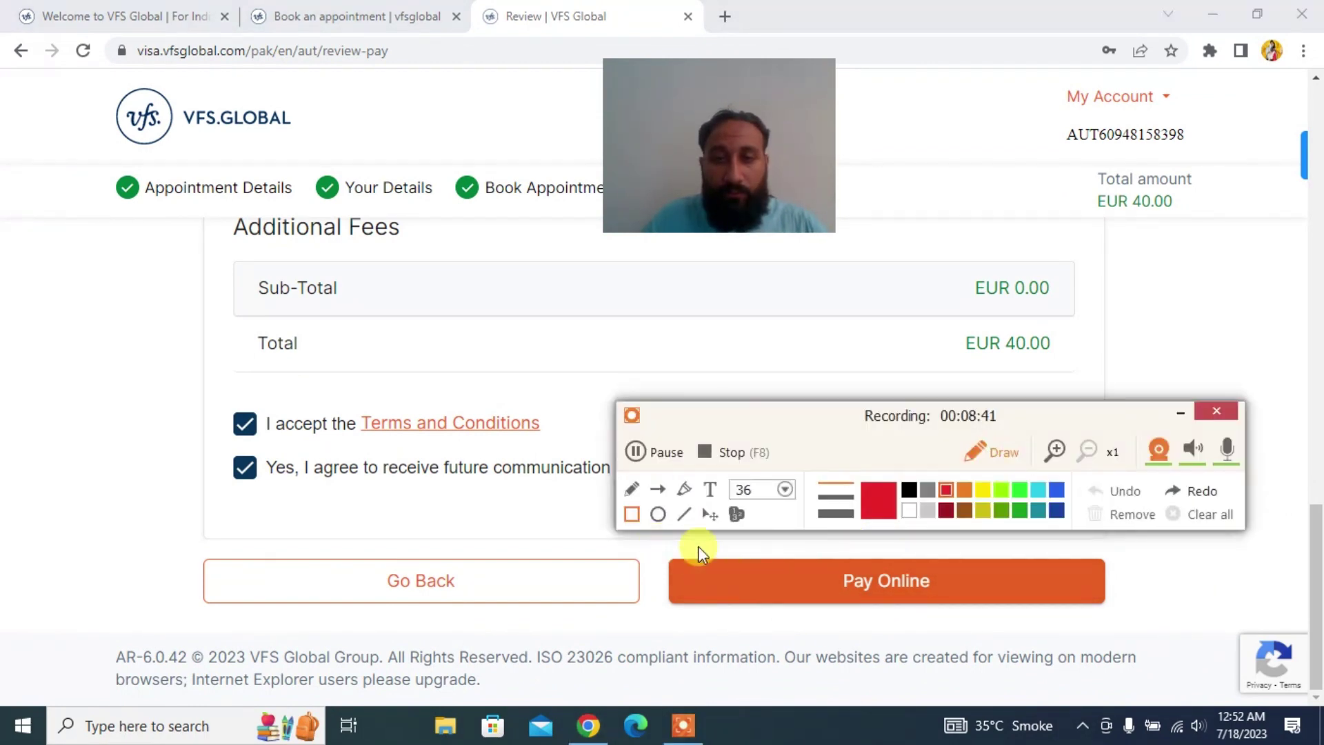
mouse_move(1141, 616)
mouse_down()
mouse_move(839, 559)
mouse_move(638, 549)
mouse_up()
key(ctrl+z)
- Pay Online, then box the Payment Disclaimer heading and read-instructions line in red
click(857, 583)
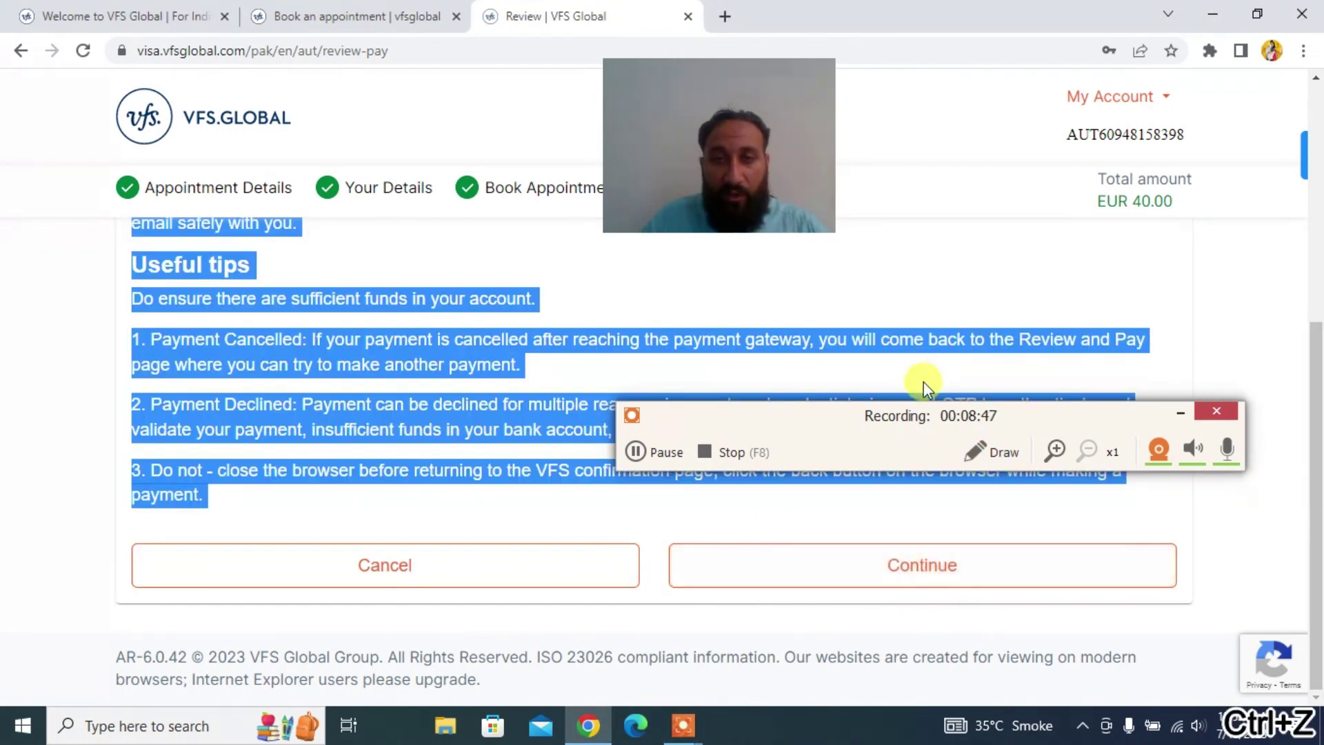
click(334, 378)
scroll(334, 377, up, 6)
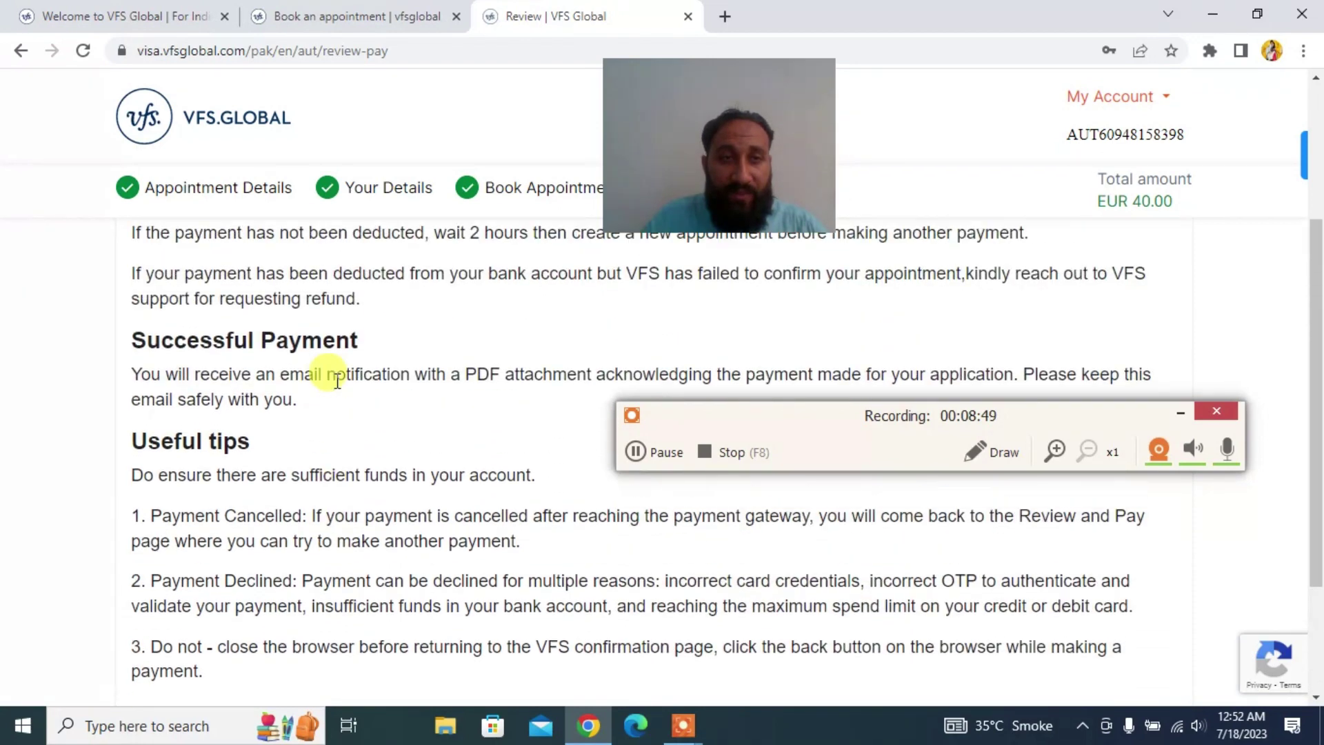
click(972, 455)
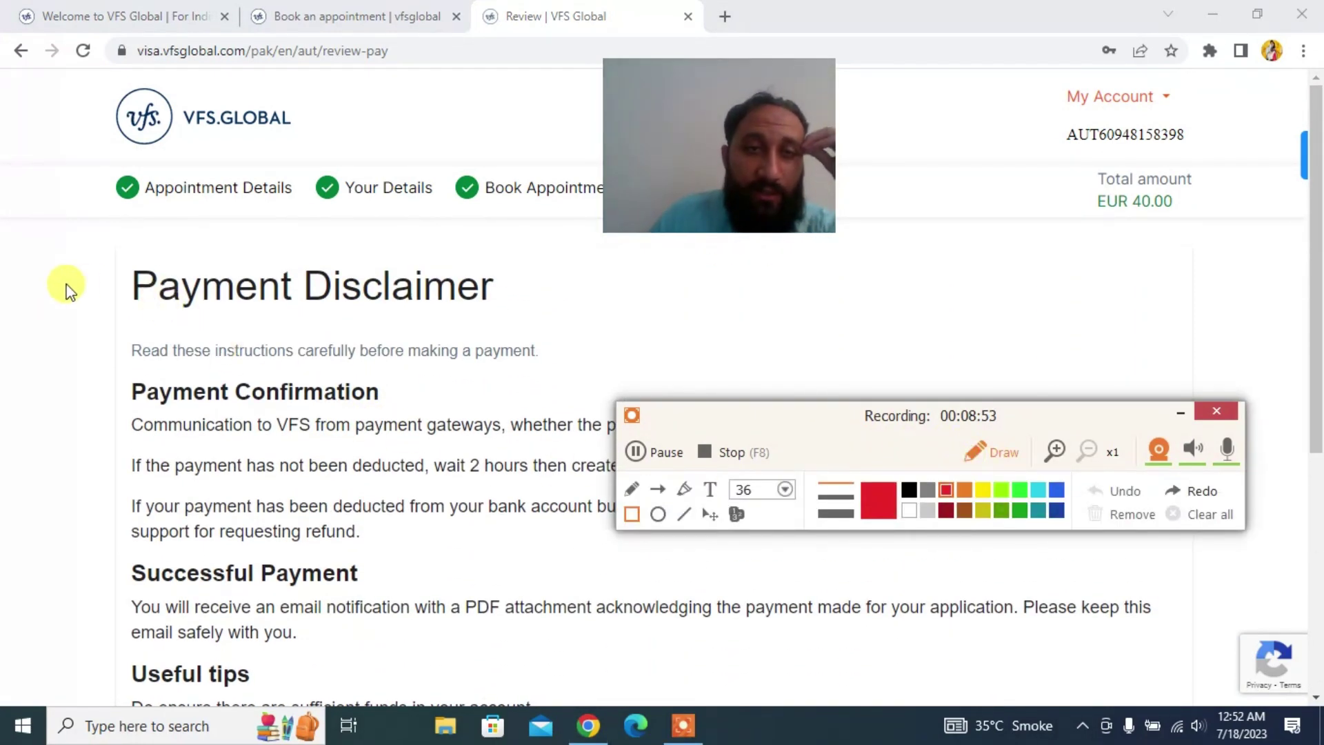
drag(125, 255, 504, 329)
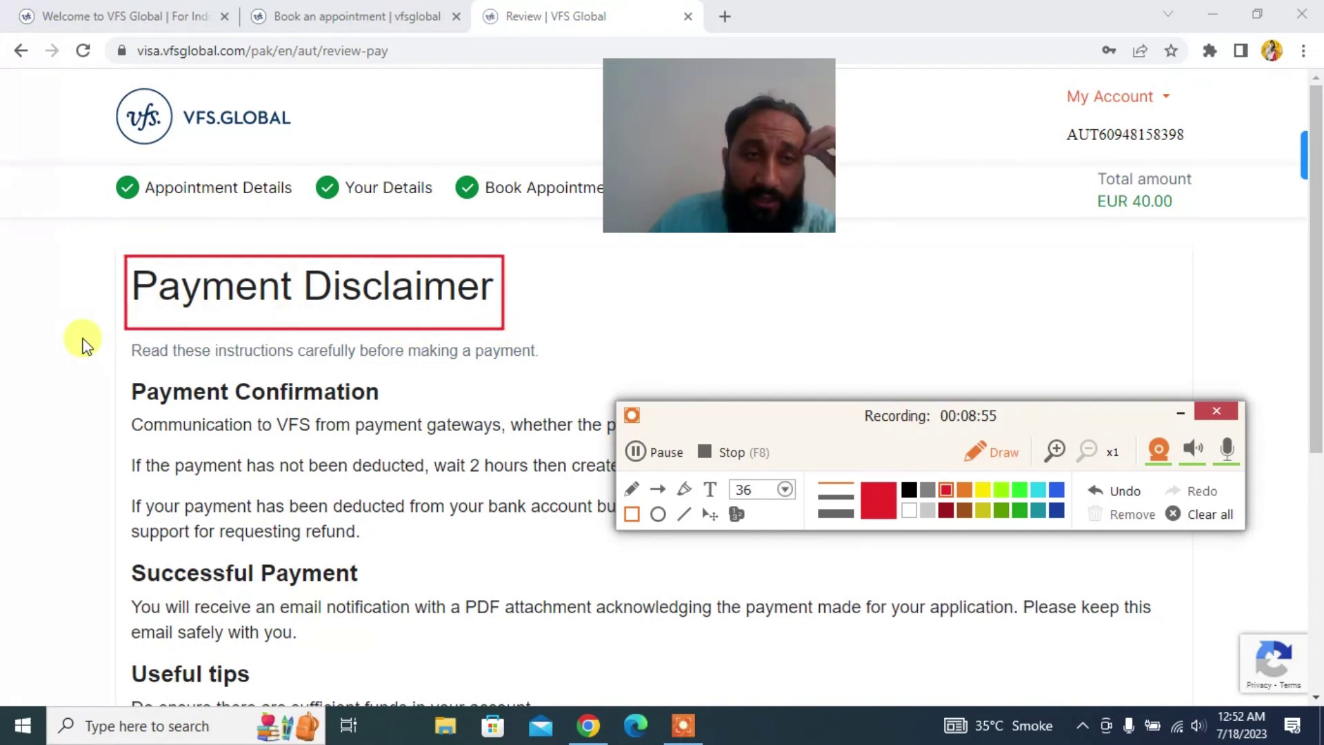
drag(82, 338, 591, 361)
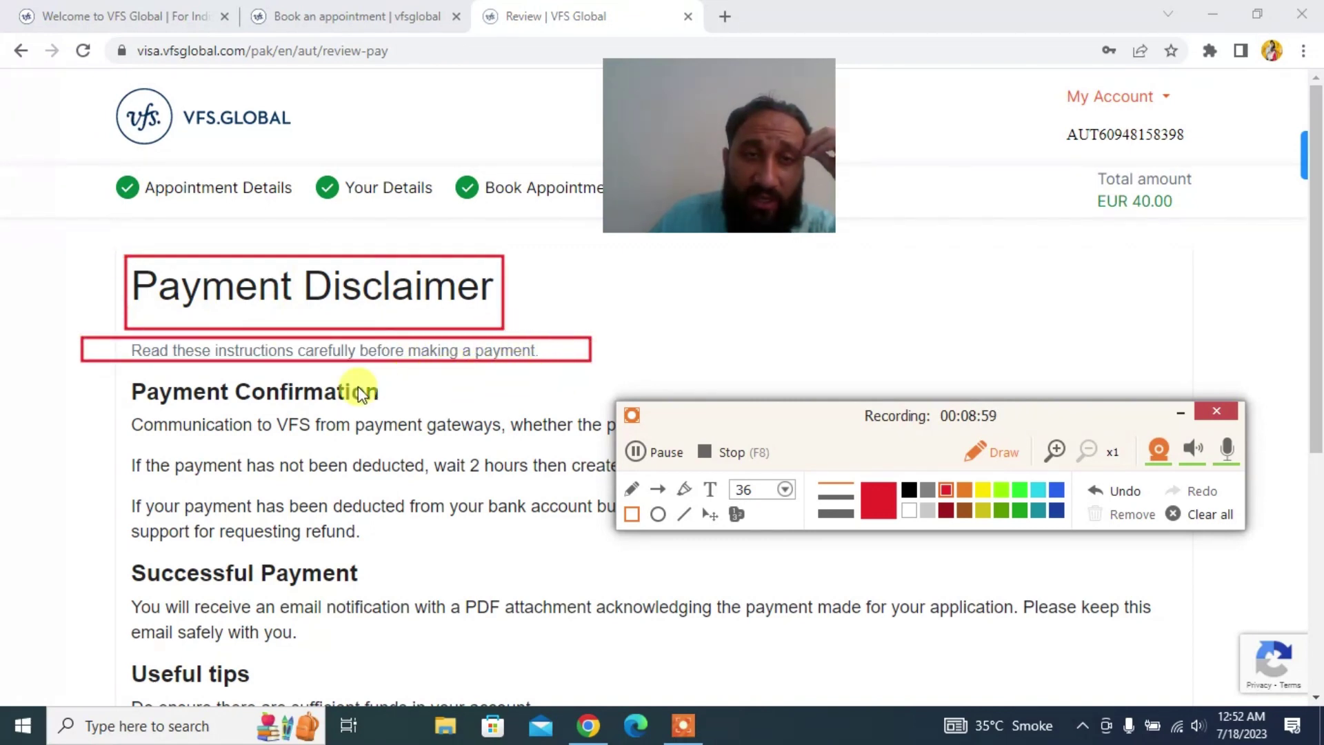
- Box the Payment Confirmation heading, gateway communication line and not-deducted line in red
drag(122, 377, 404, 404)
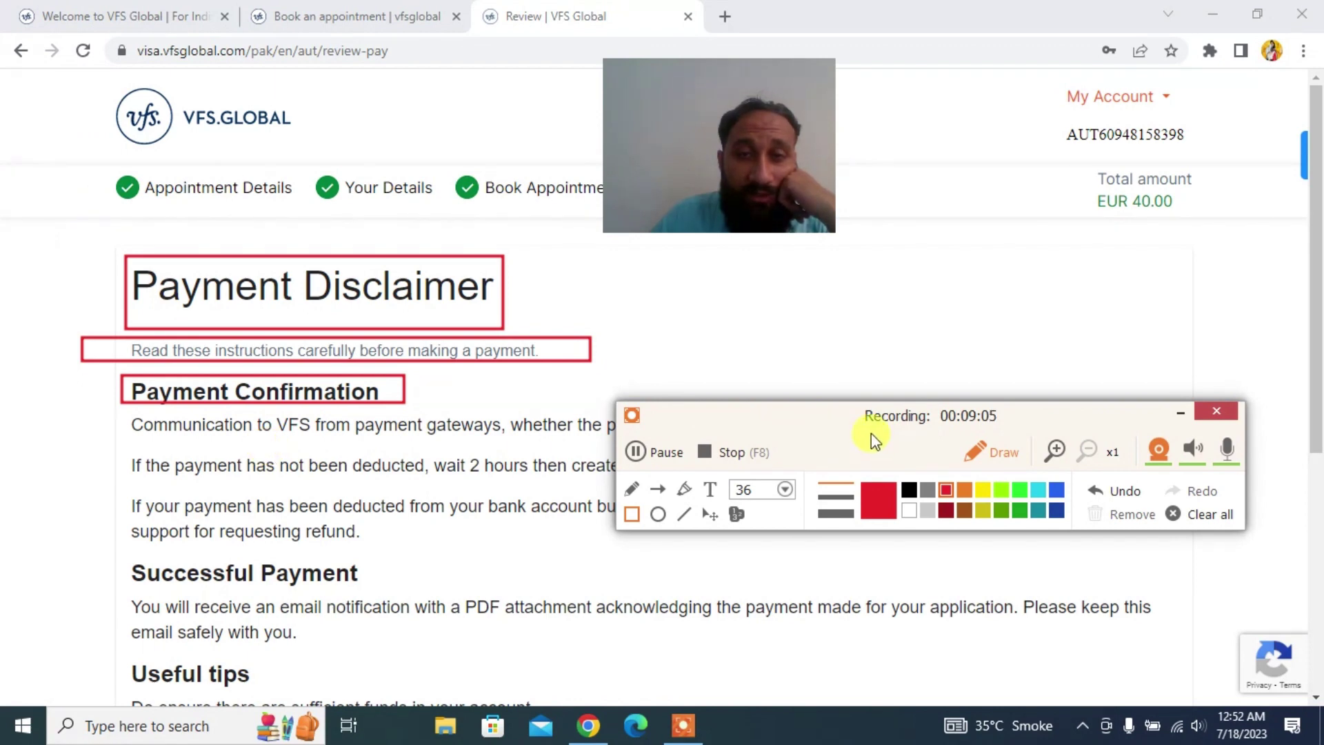
drag(871, 422, 782, 580)
drag(119, 414, 1028, 445)
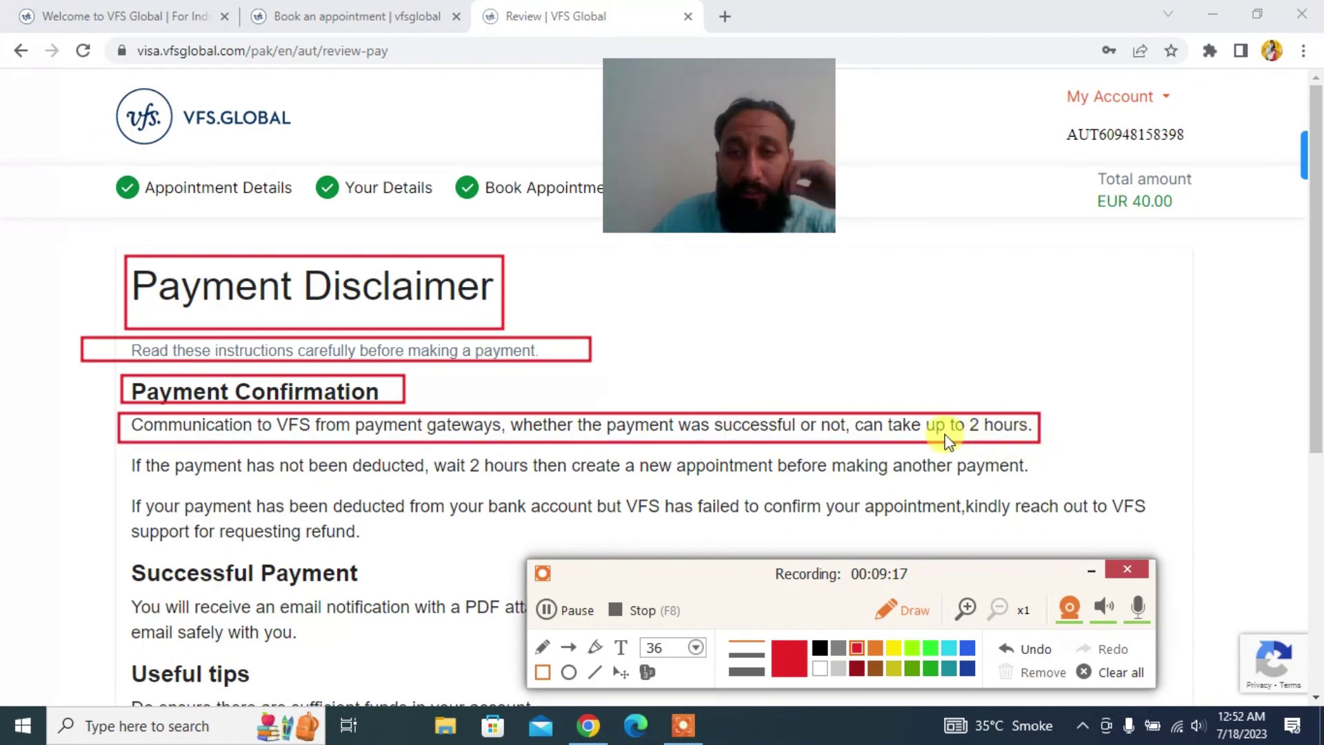
drag(124, 455, 488, 488)
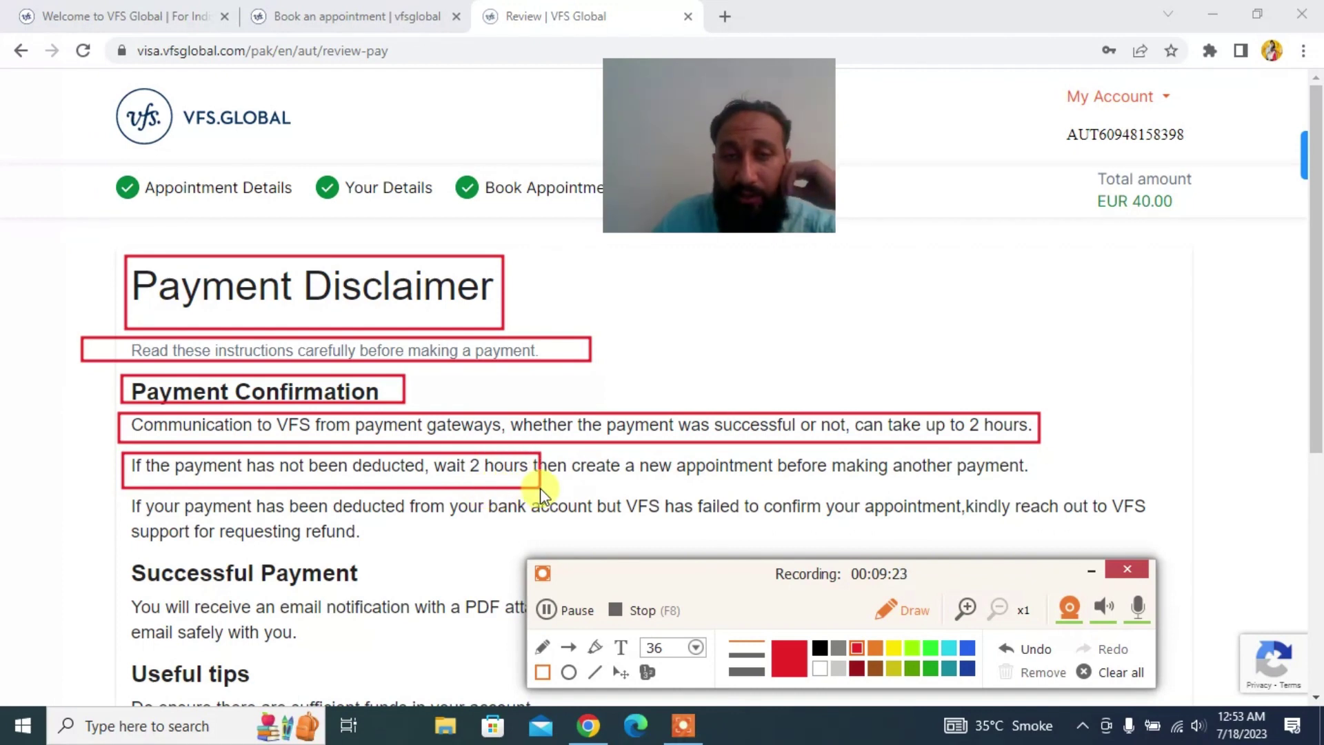
drag(540, 487, 884, 485)
drag(982, 490, 1046, 487)
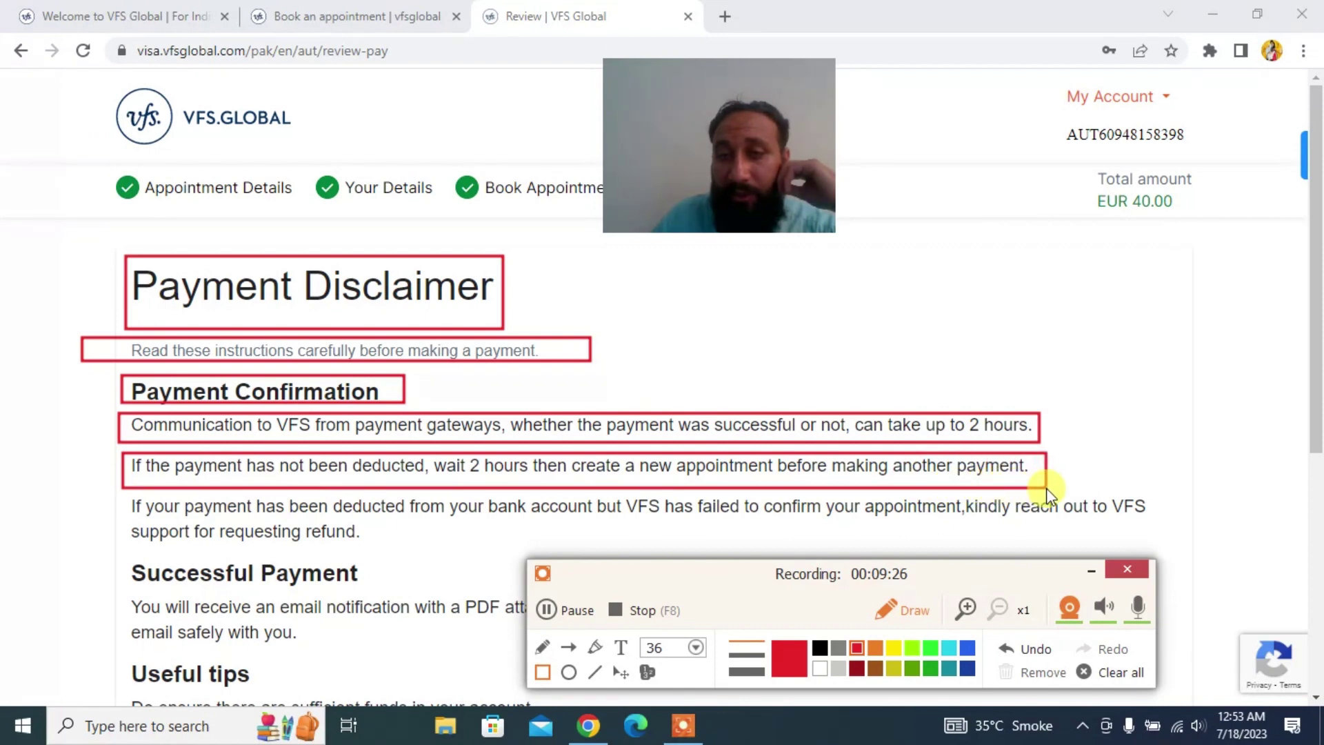
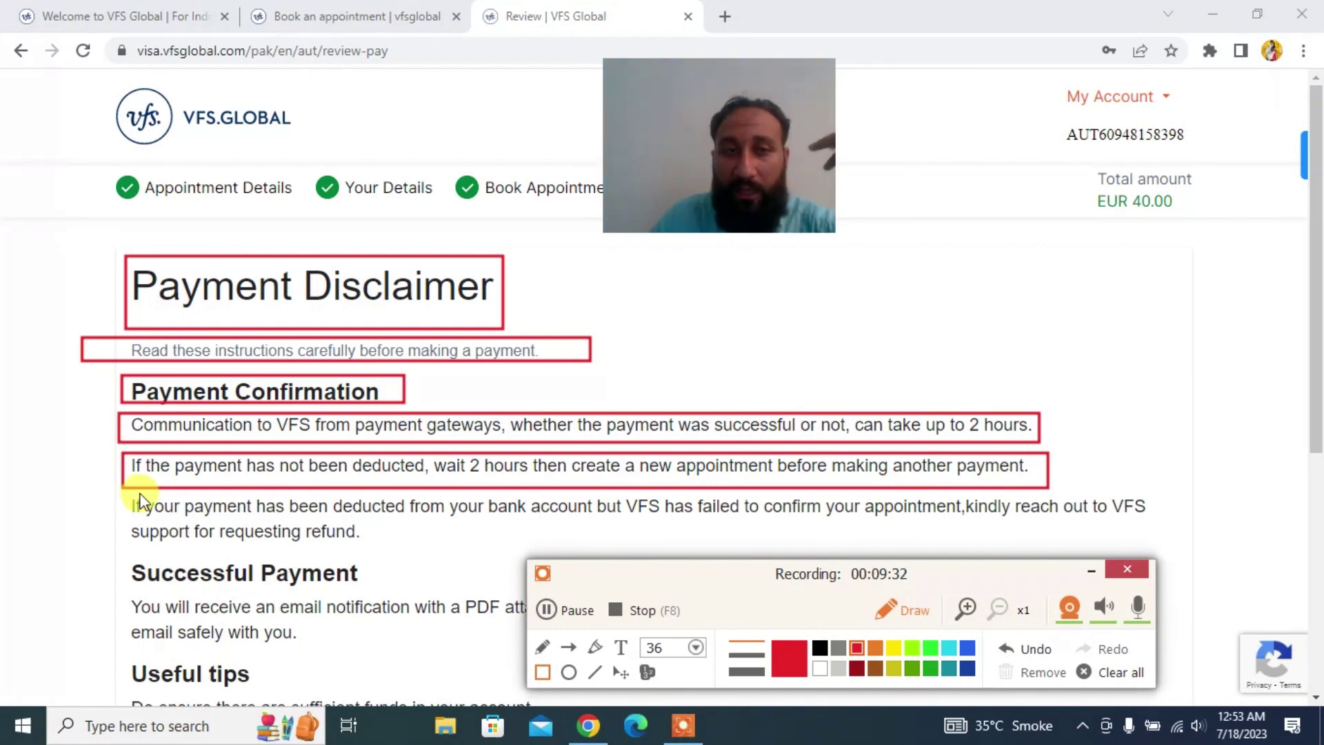
- Outline the refund, Successful Payment and email notification paragraphs in red, then undo the boxes
drag(122, 499, 1148, 550)
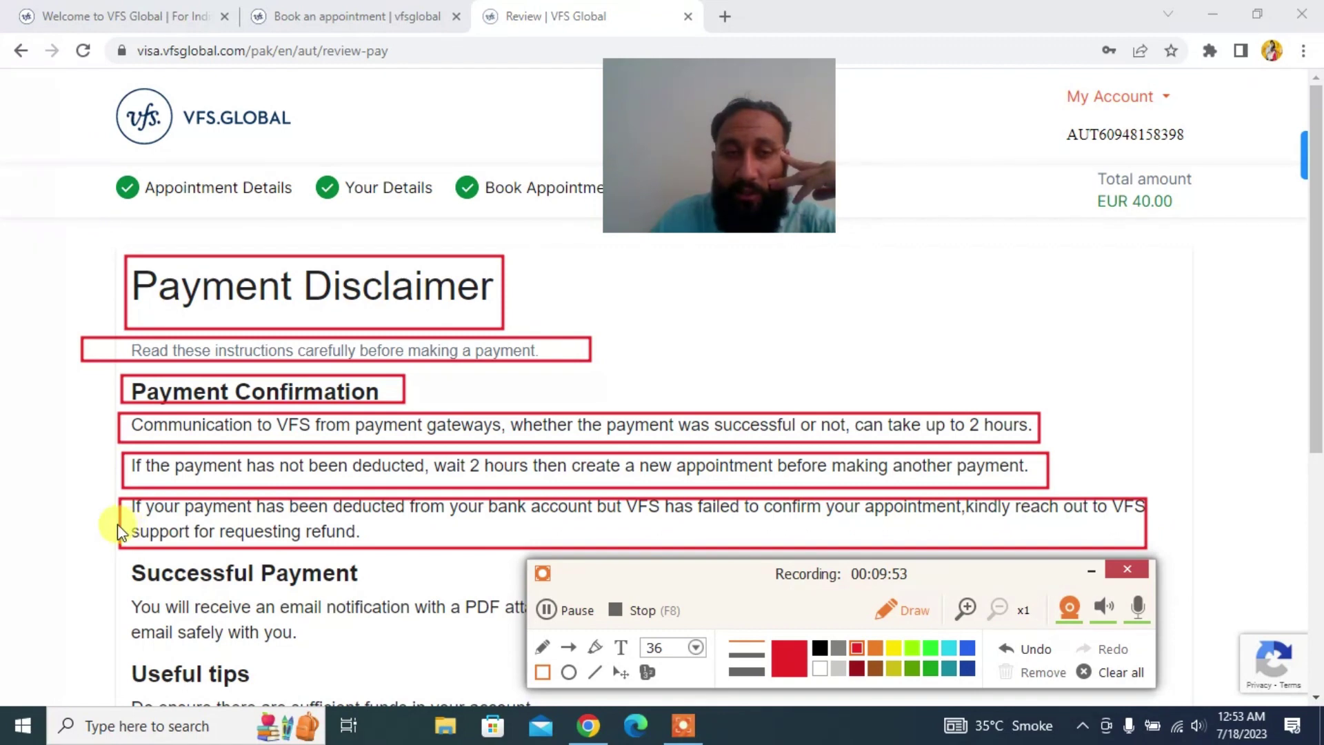
mouse_move(117, 525)
mouse_down()
mouse_move(265, 574)
mouse_move(437, 579)
mouse_move(465, 540)
mouse_move(476, 550)
mouse_up()
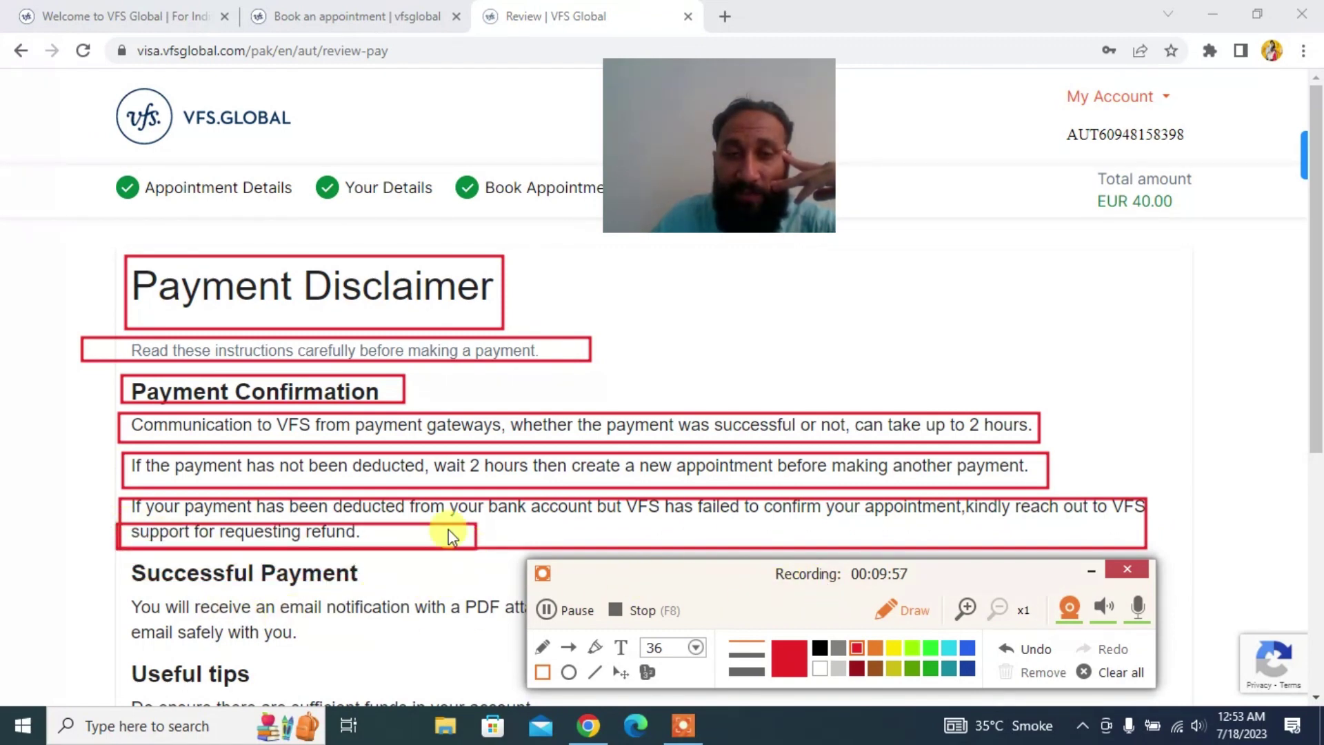
drag(623, 561, 624, 567)
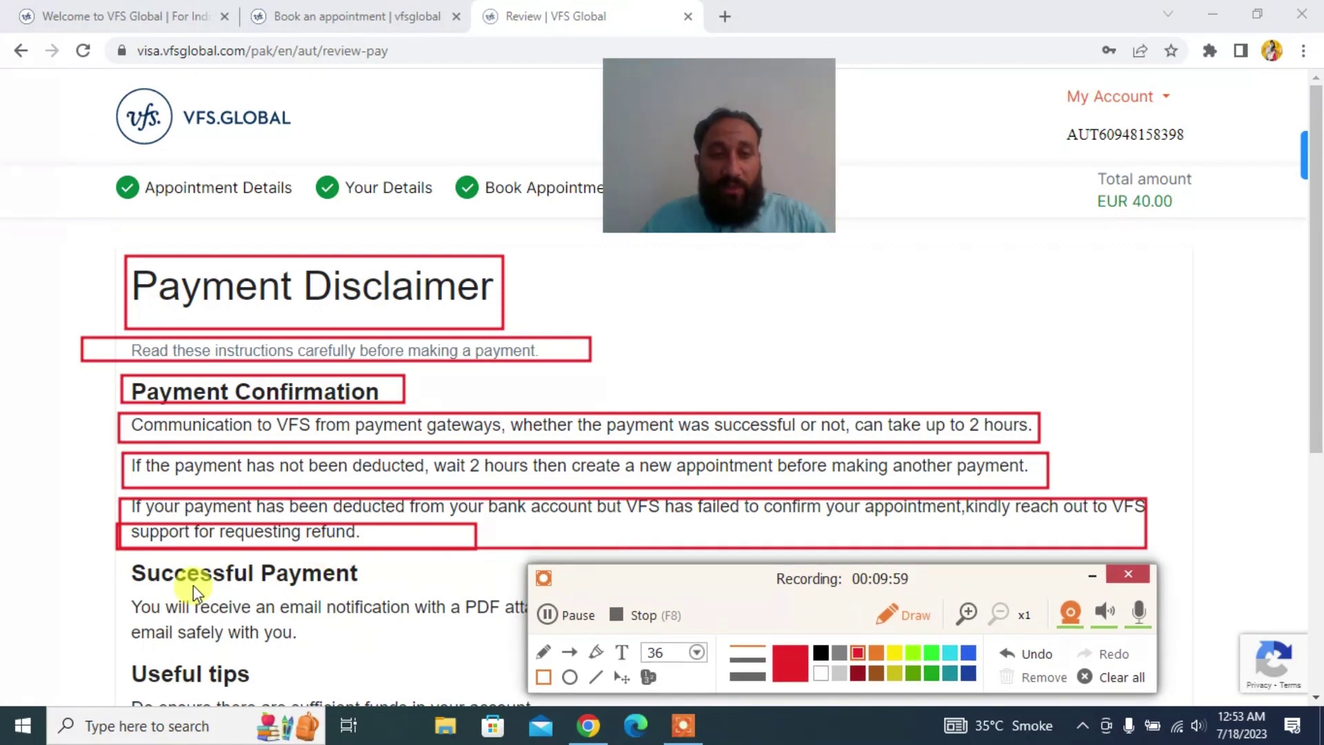
drag(125, 568, 422, 596)
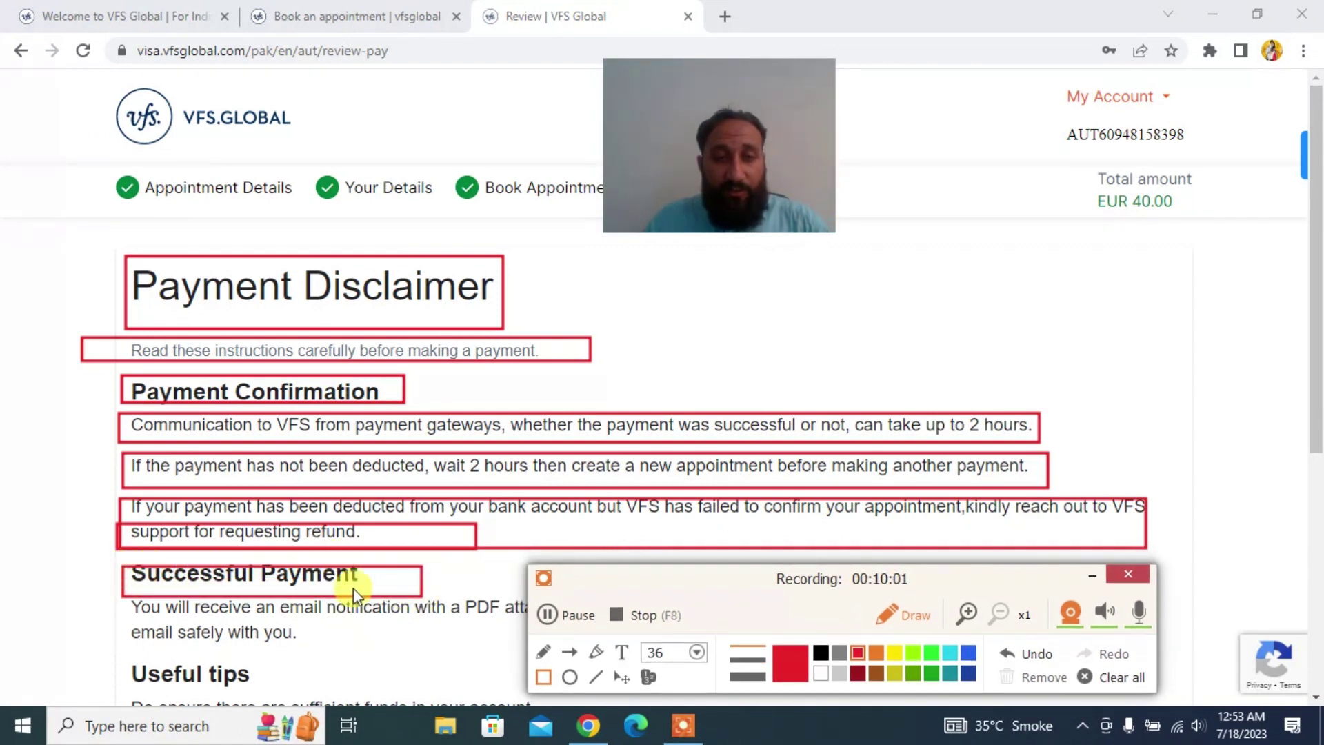
drag(625, 571, 556, 648)
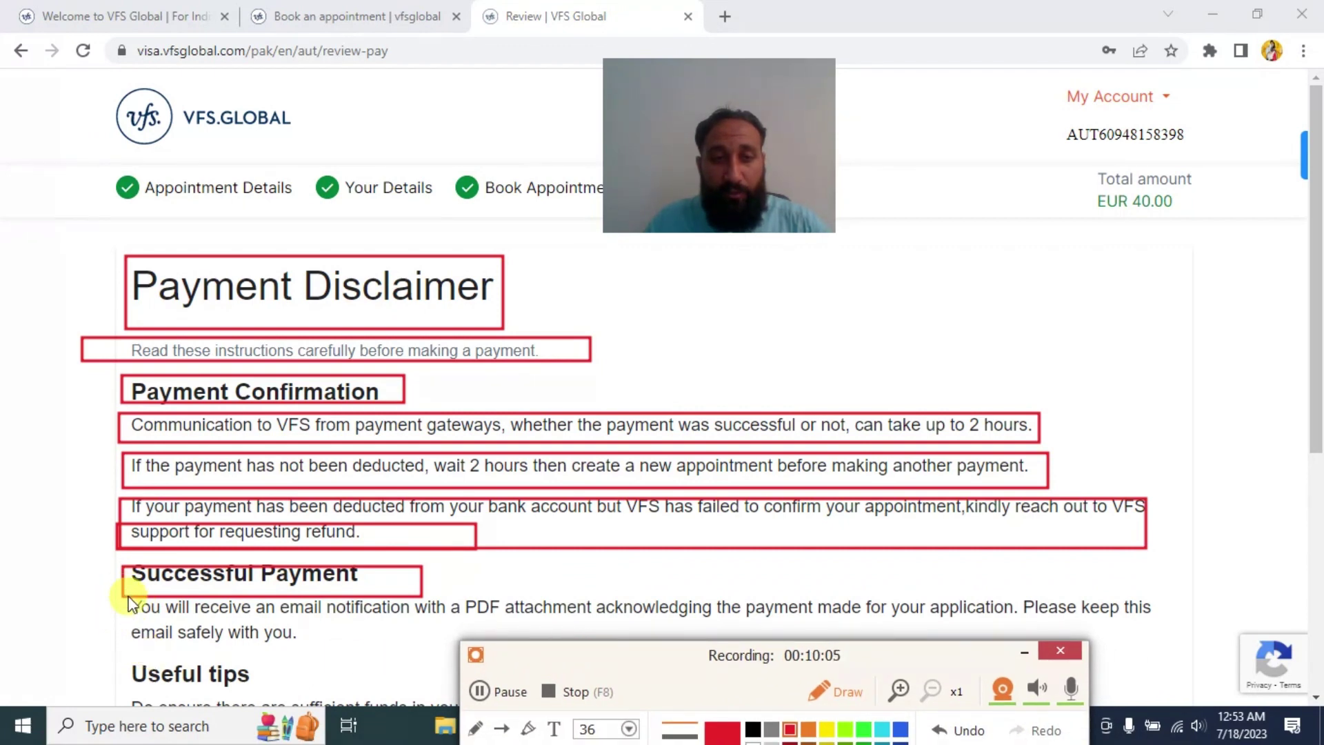
mouse_move(118, 602)
mouse_down()
mouse_move(244, 638)
mouse_move(389, 647)
mouse_move(1087, 633)
mouse_move(1147, 616)
mouse_move(1196, 631)
mouse_up()
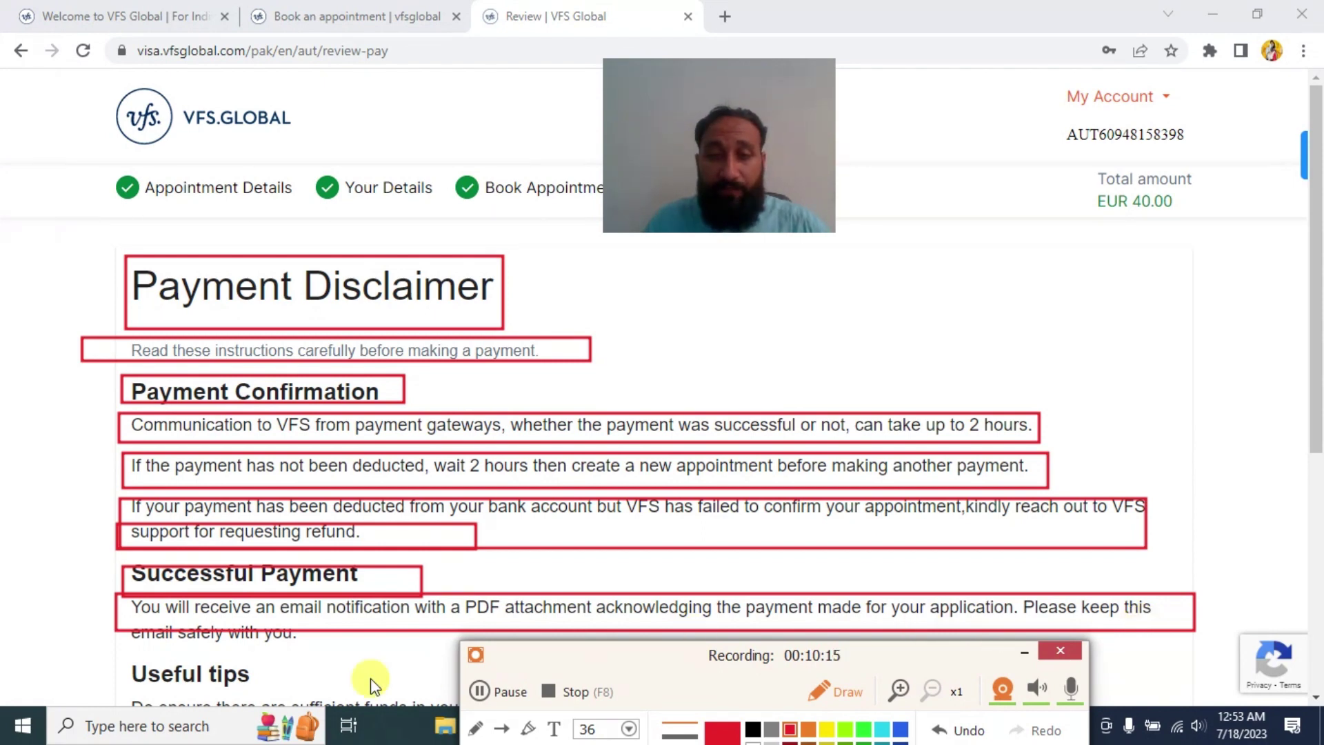
drag(114, 620, 337, 664)
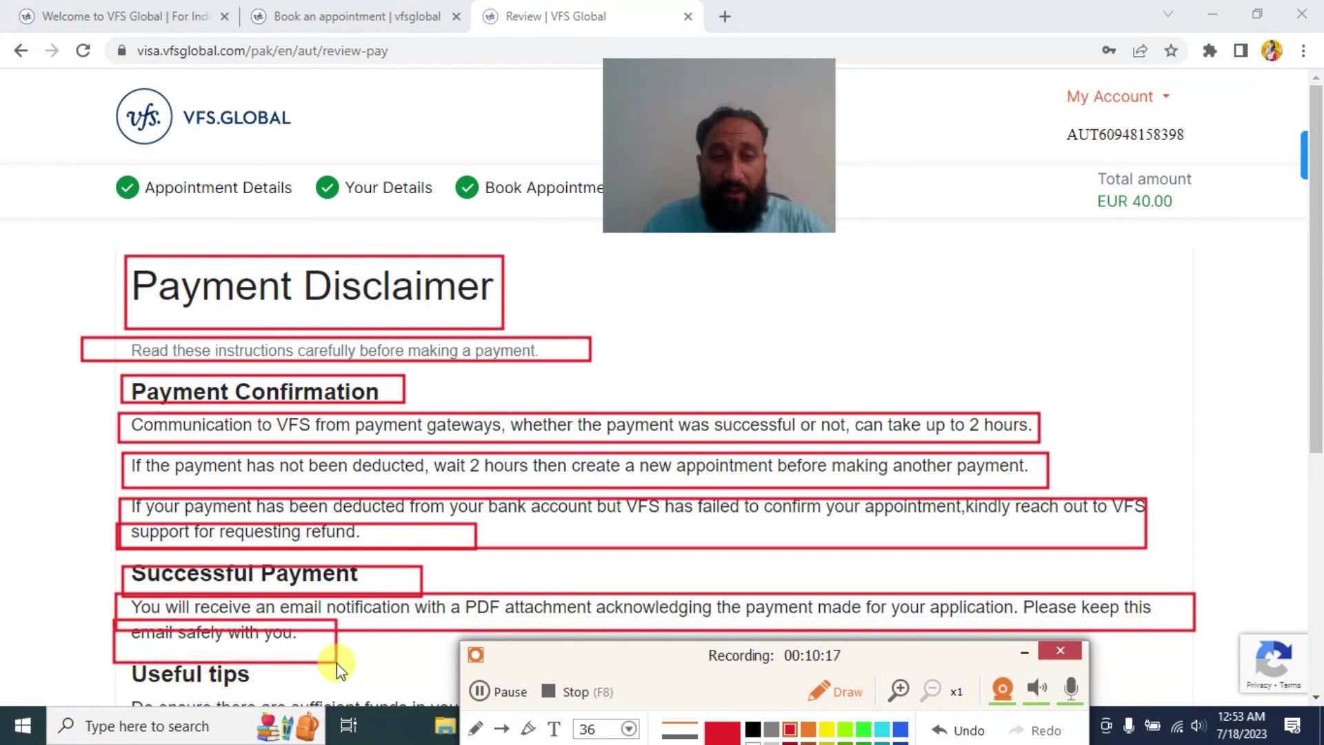
key(ctrl+z)
key(ctrl+z)
key(ctrl+z)
key(ctrl+z)
key(ctrl+z)
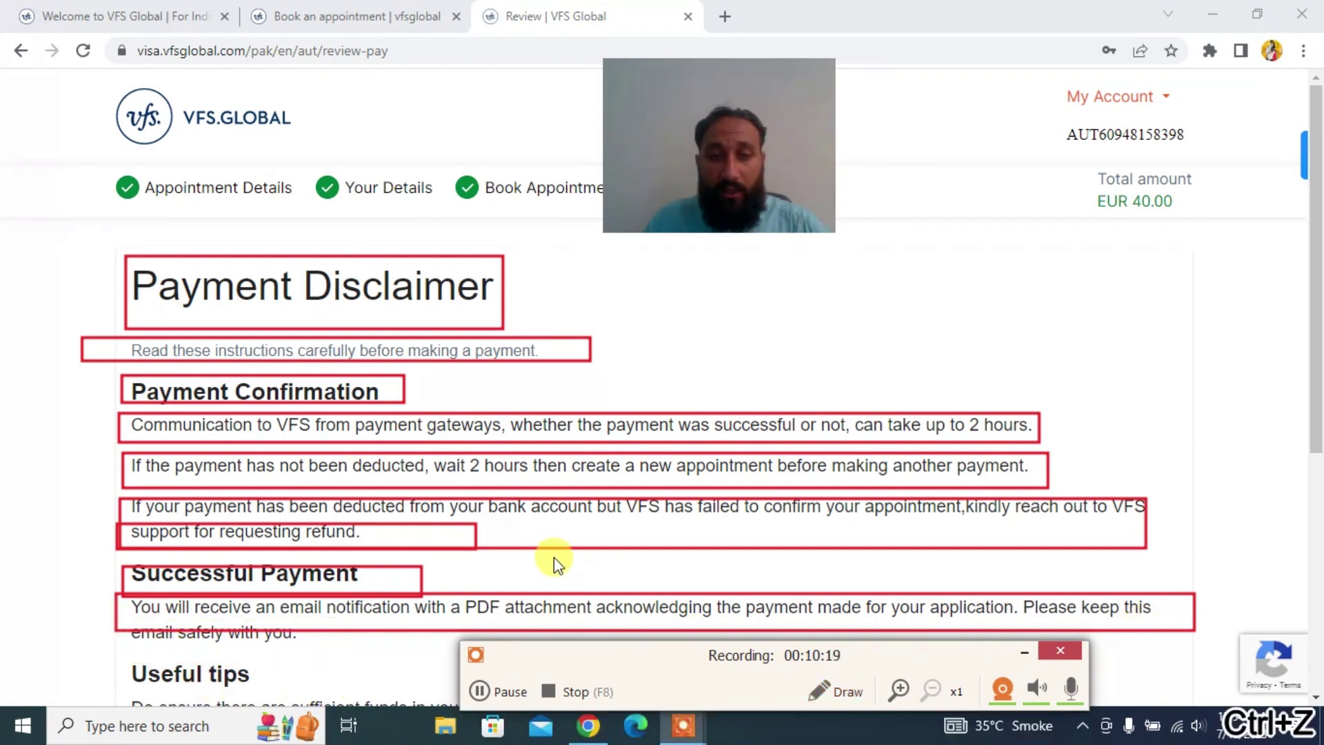
key(ctrl+z)
key(ctrl+z)
key(ctrl+z)
key(ctrl+z)
key(ctrl+z)
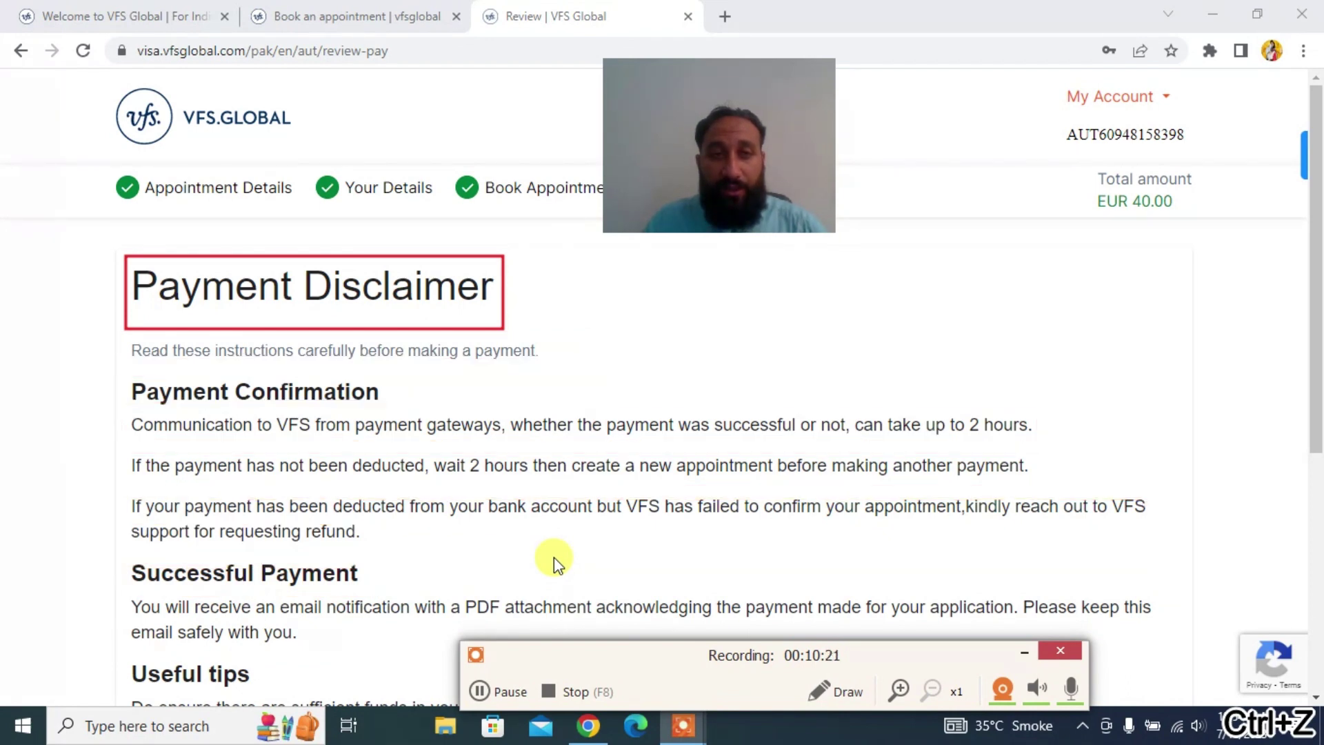
- Scroll down to Useful tips, select its heading and outline it in red
scroll(397, 490, down, 3)
scroll(488, 523, down, 3)
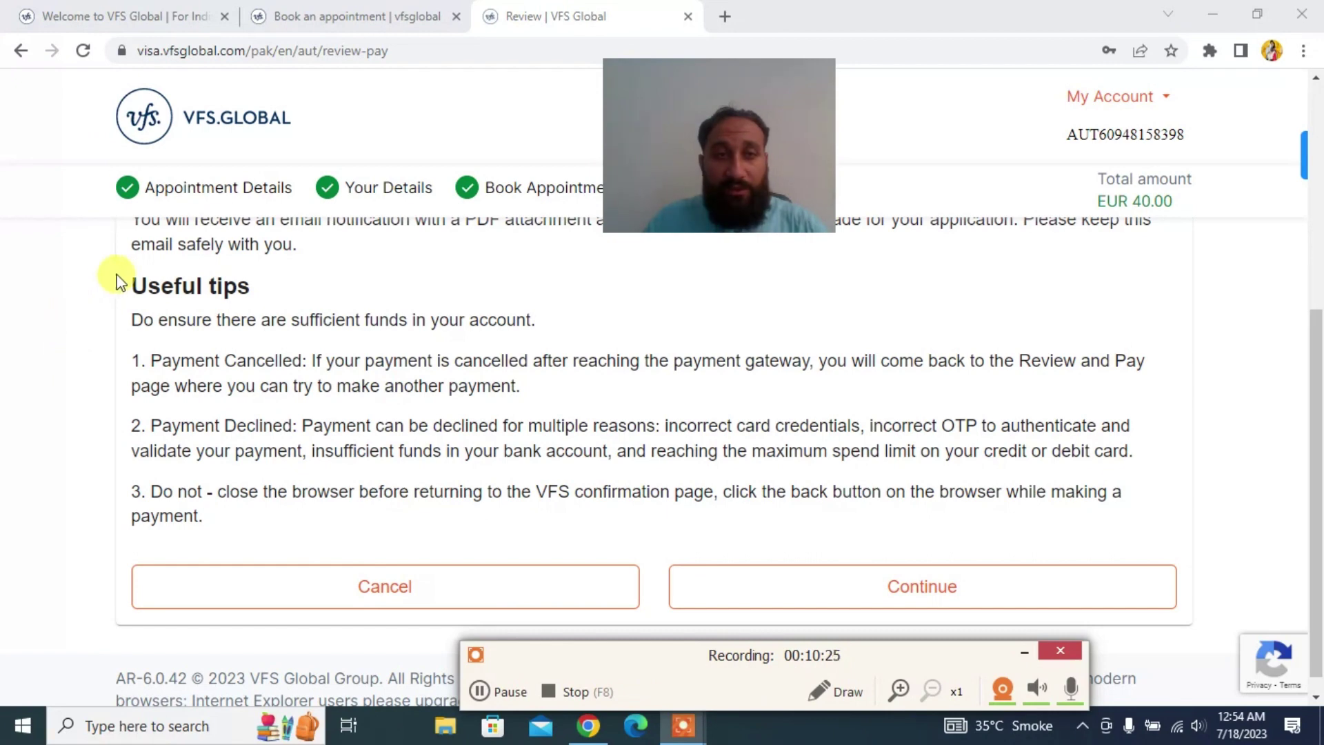
drag(124, 277, 293, 313)
click(836, 691)
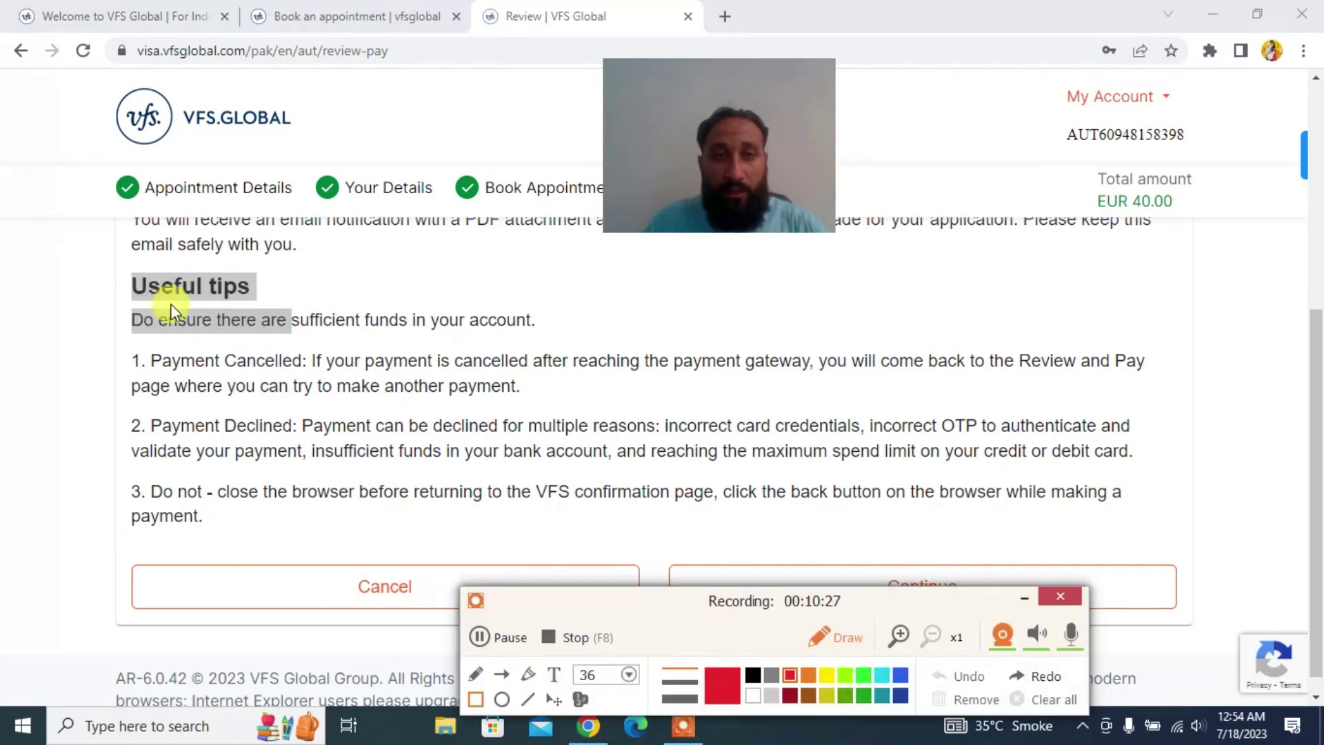
drag(115, 268, 293, 302)
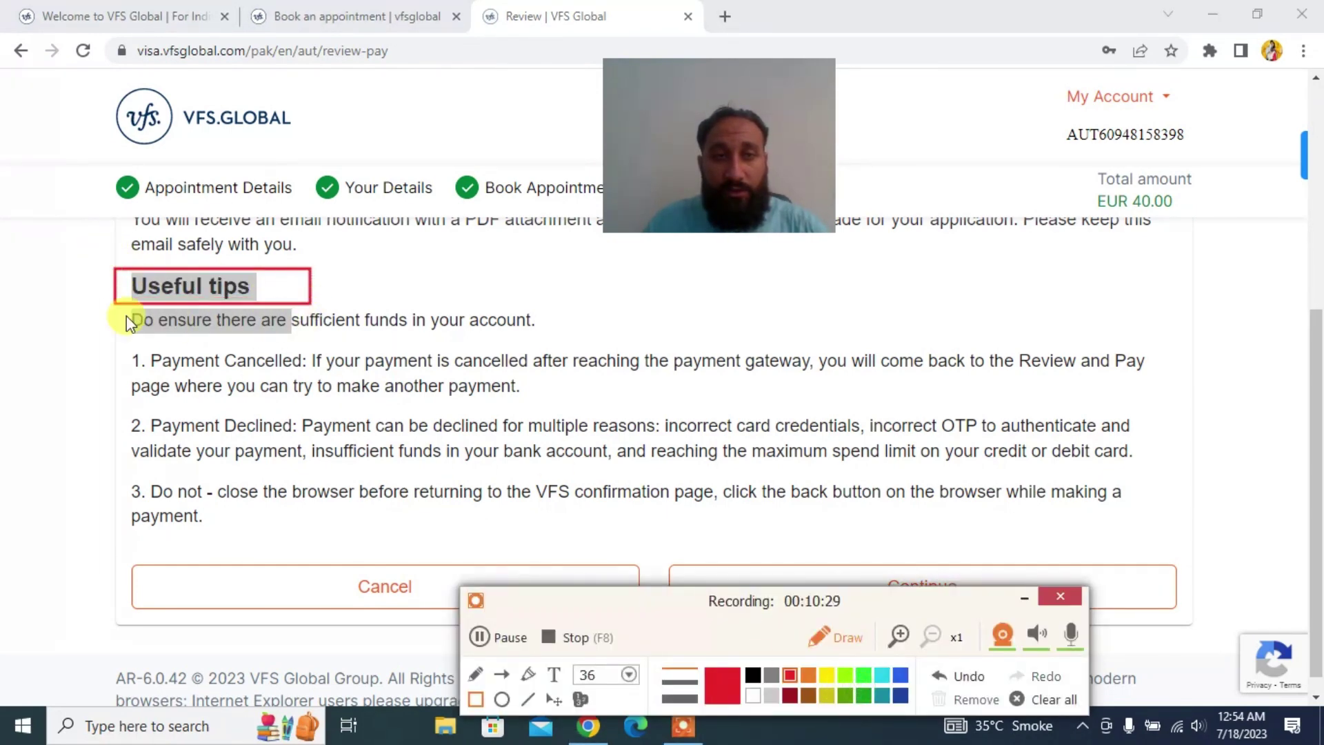
- Outline the funds, Payment Cancelled, Payment Declined and browser tips, then undo them
mouse_move(194, 315)
mouse_down()
mouse_move(396, 353)
mouse_move(593, 337)
mouse_up()
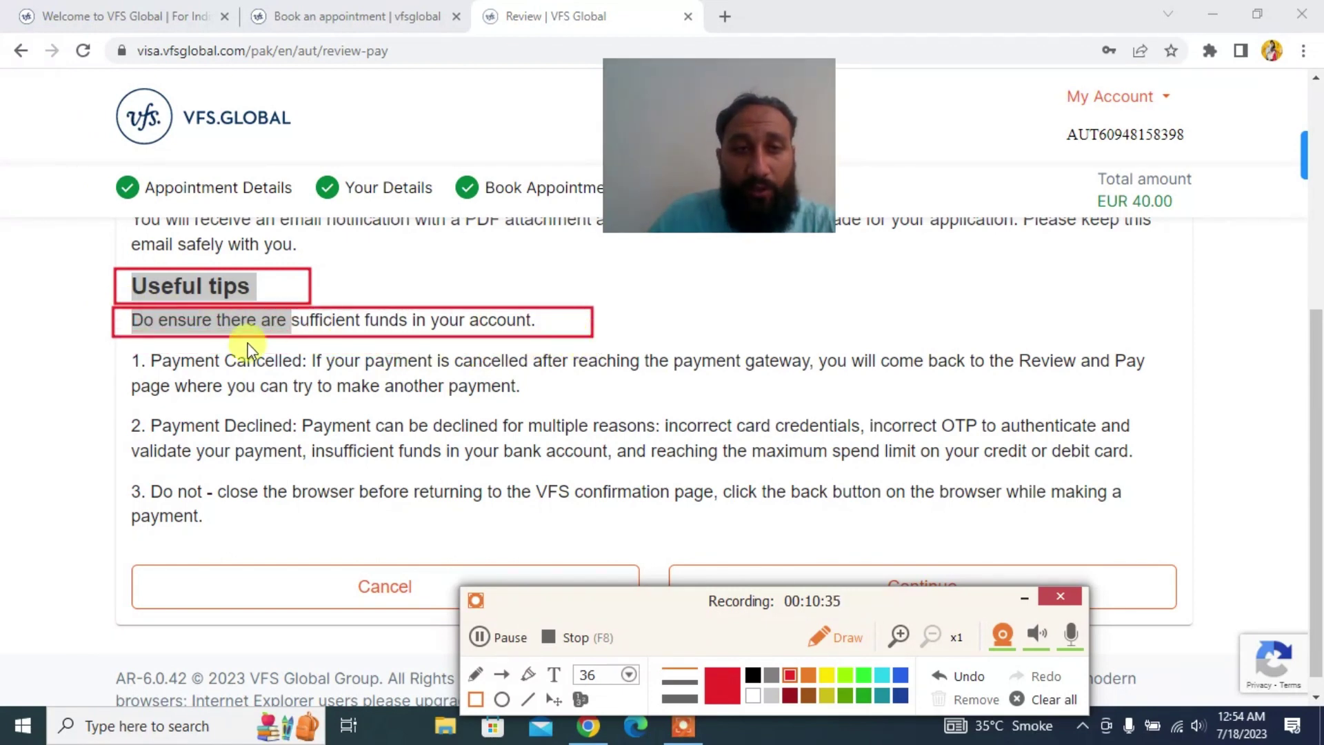
mouse_move(119, 343)
mouse_down()
mouse_move(493, 407)
mouse_move(1010, 388)
mouse_move(1202, 400)
mouse_move(1185, 403)
mouse_up()
mouse_move(133, 399)
mouse_down()
mouse_move(173, 435)
mouse_move(1055, 526)
mouse_move(1220, 473)
mouse_up()
mouse_move(58, 485)
mouse_down()
mouse_move(314, 525)
mouse_move(916, 527)
mouse_up()
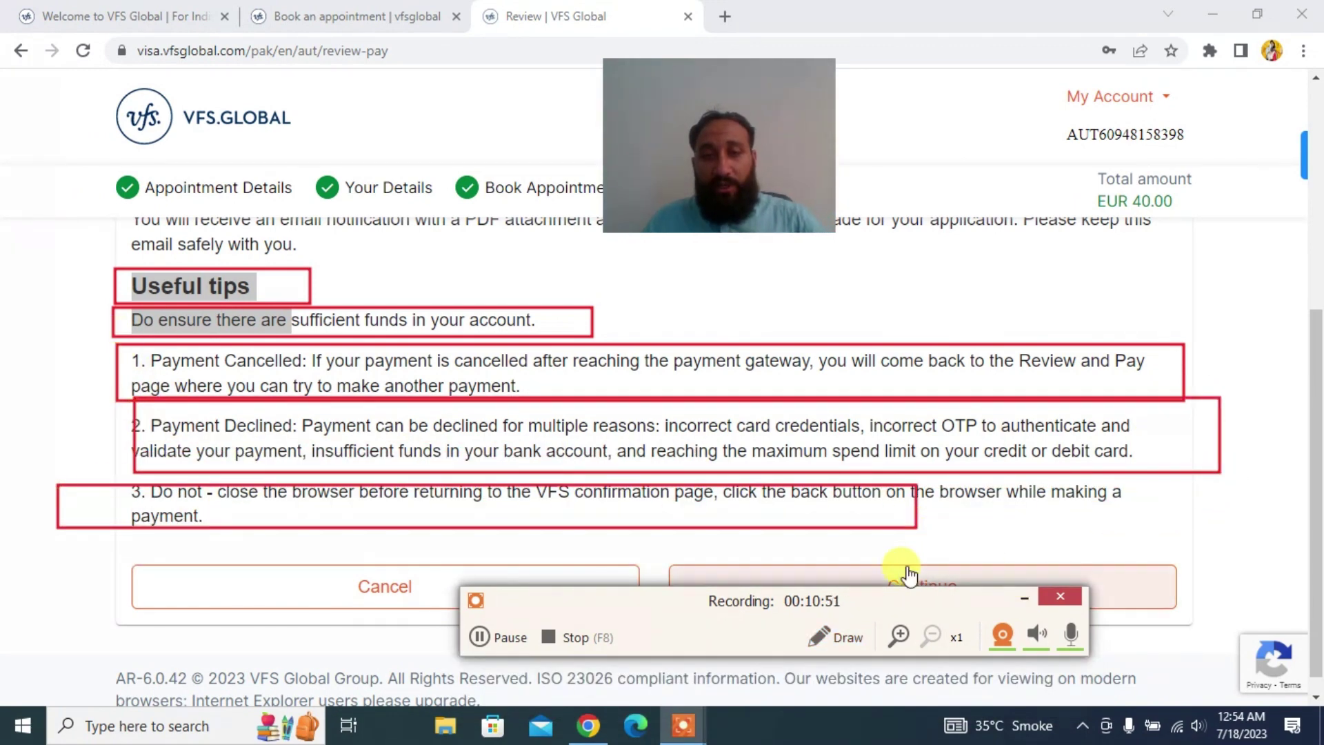
key(ctrl+z)
key(ctrl+z)
key(ctrl+z)
key(ctrl+z)
key(ctrl+z)
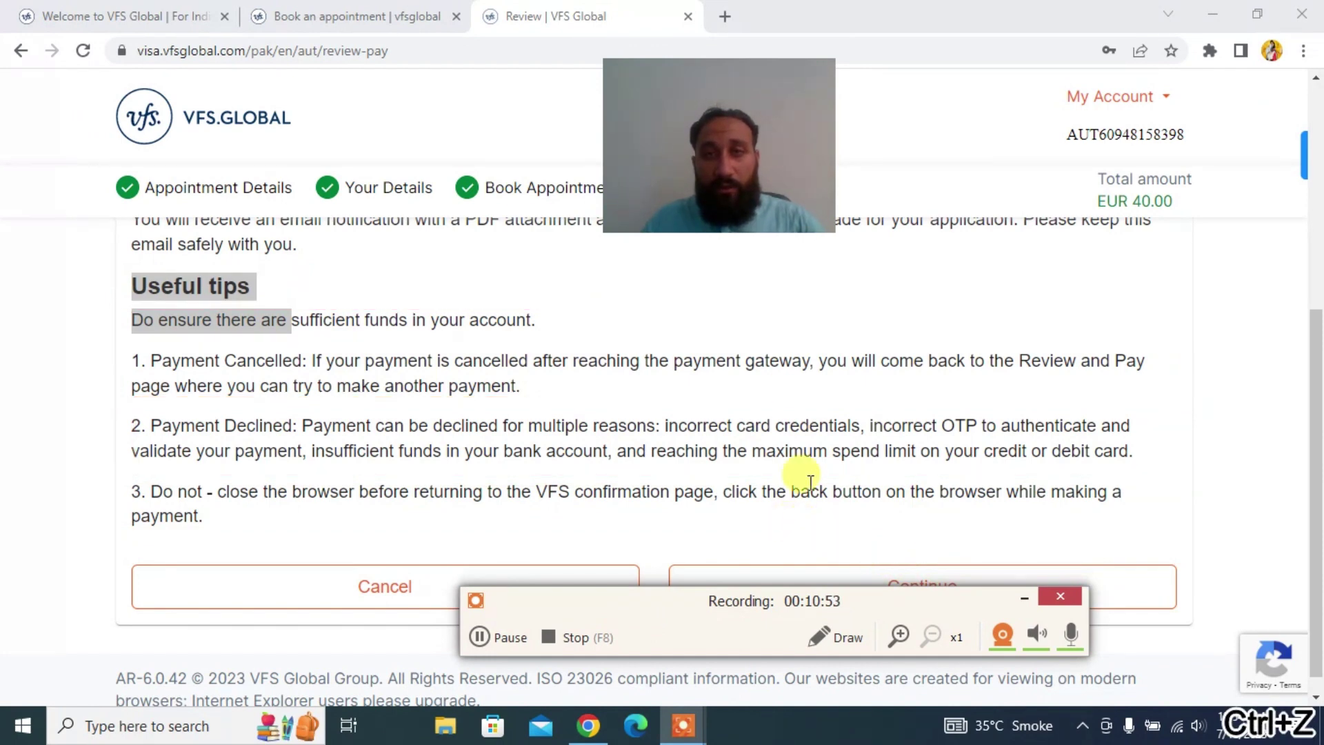
scroll(821, 442, down, 2)
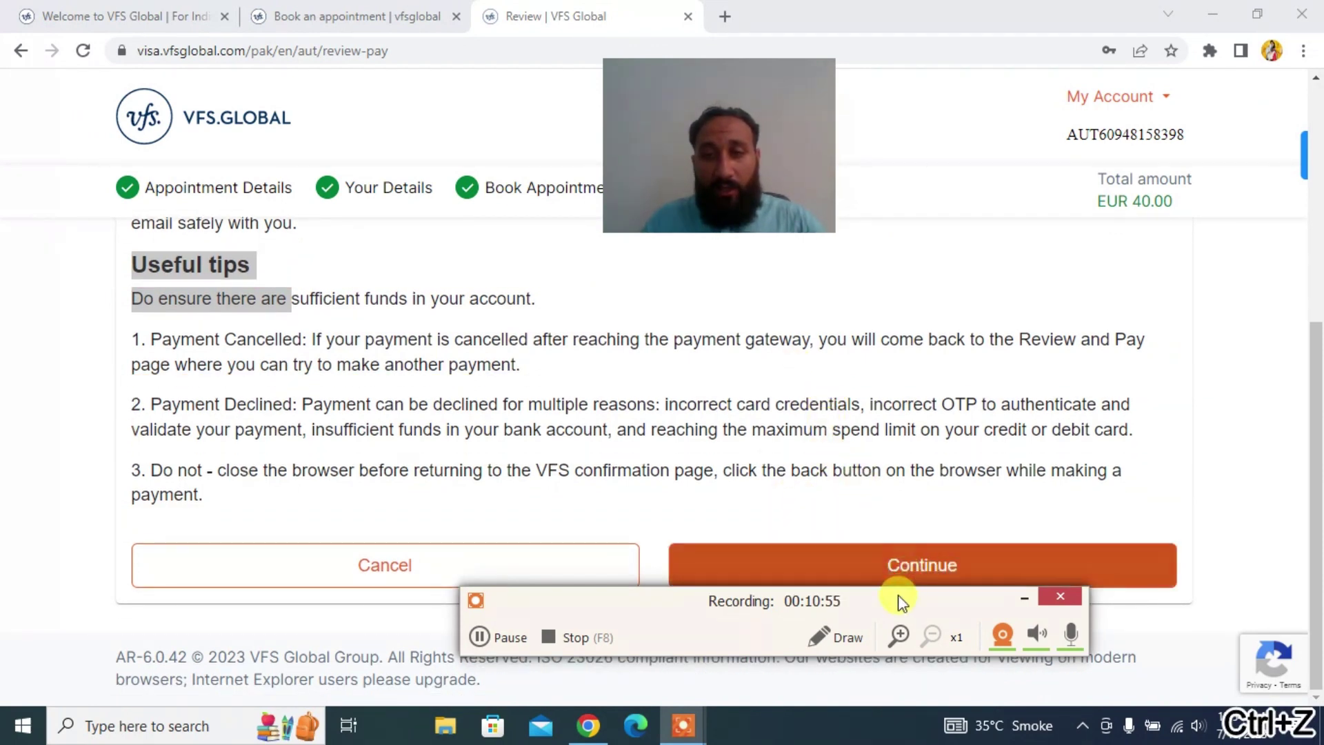
- Press Continue on the disclaimer twice, clearing the text selection in between
click(905, 562)
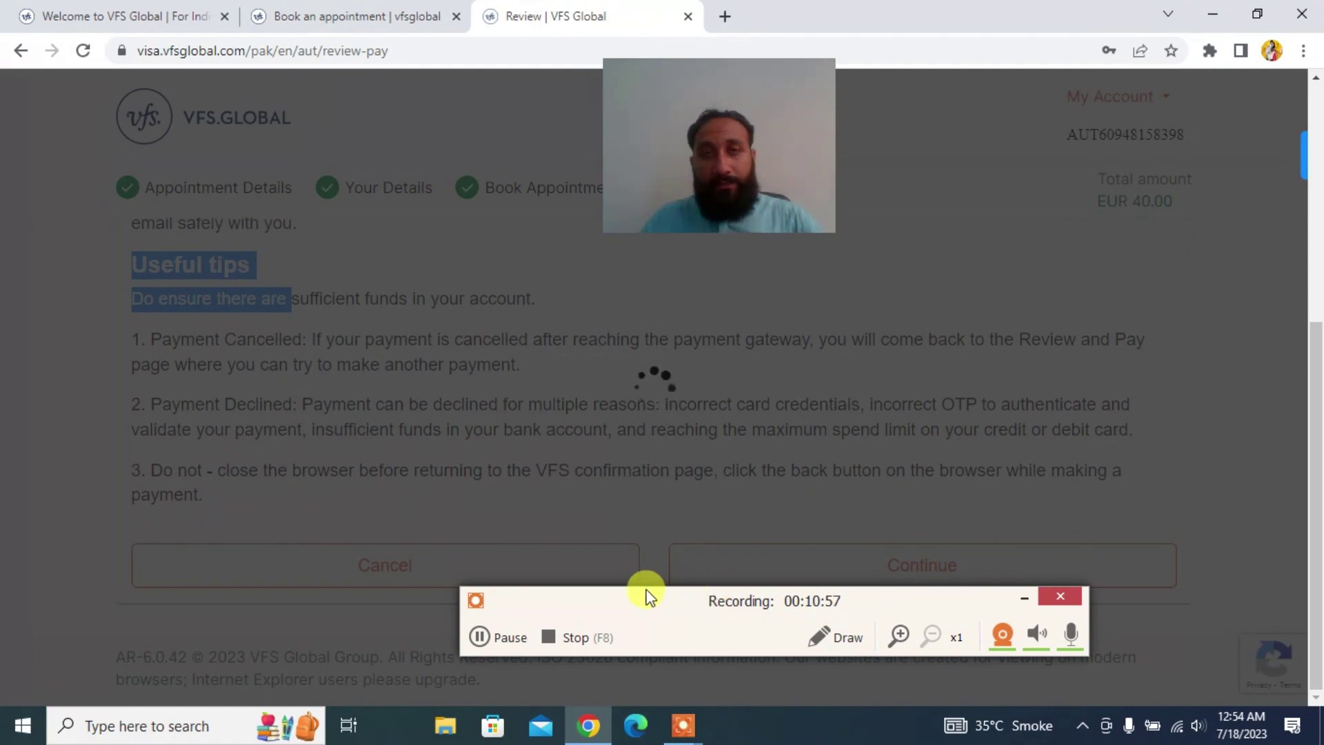
scroll(710, 509, down, 10)
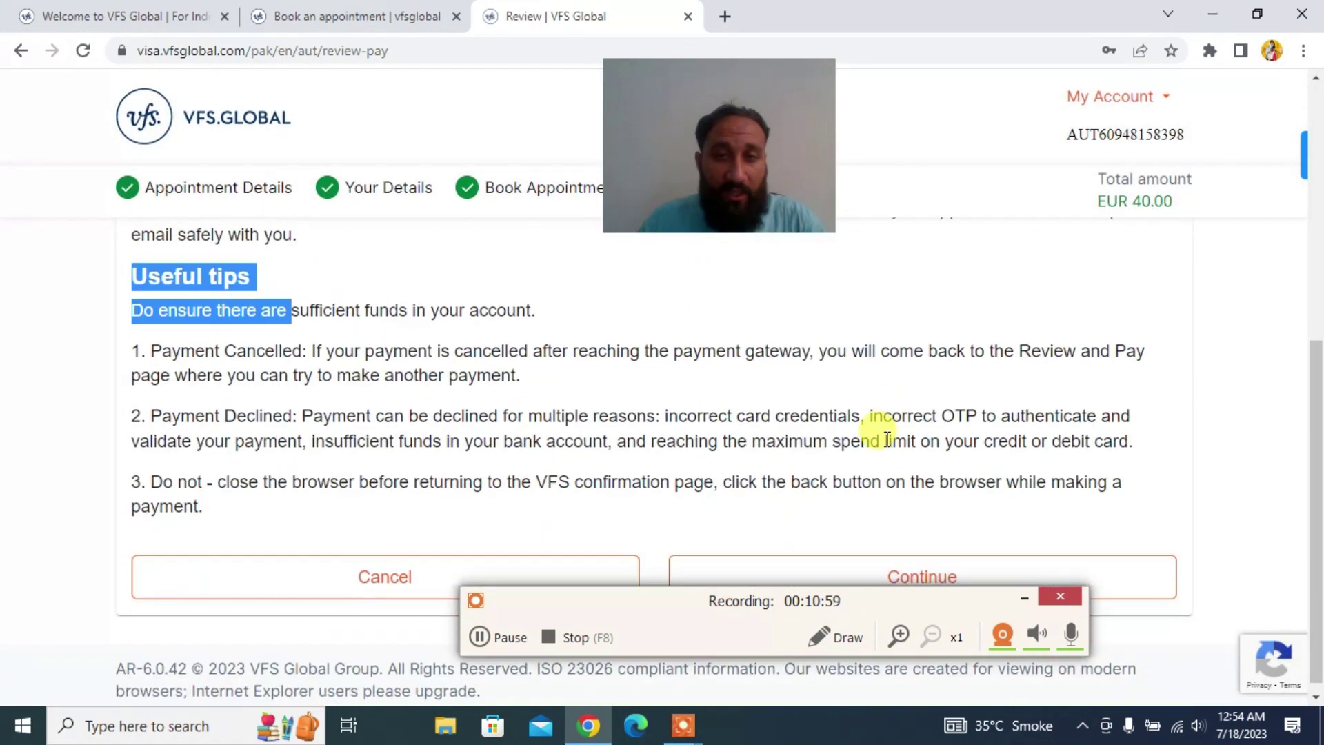
click(867, 496)
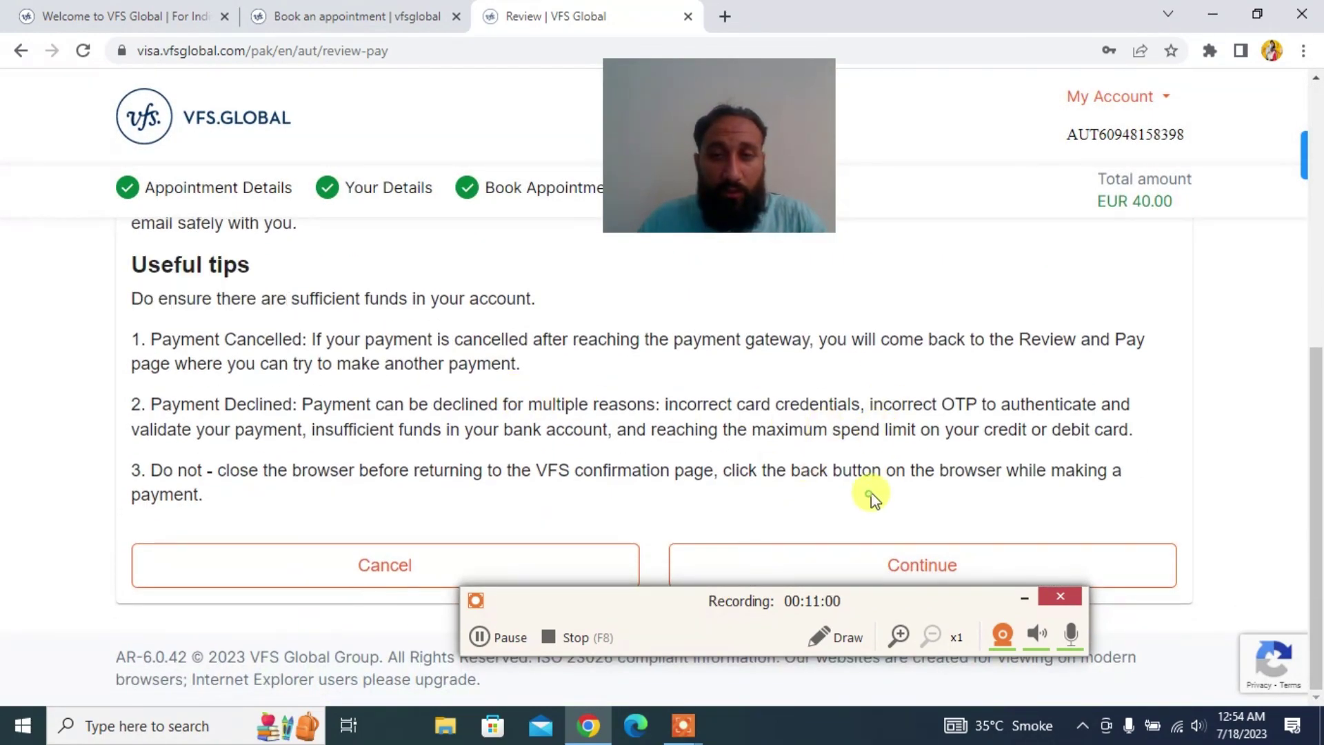
click(886, 558)
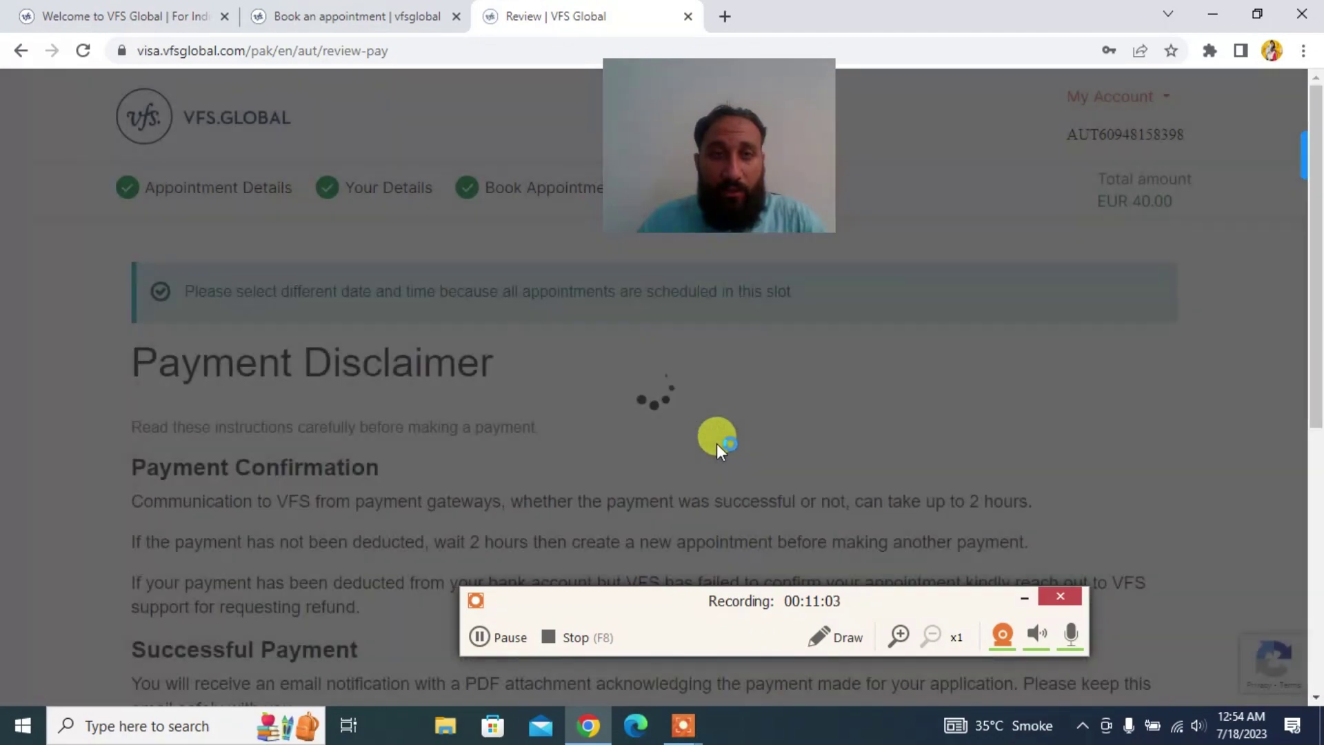
scroll(878, 121, down, 3)
scroll(673, 343, down, 5)
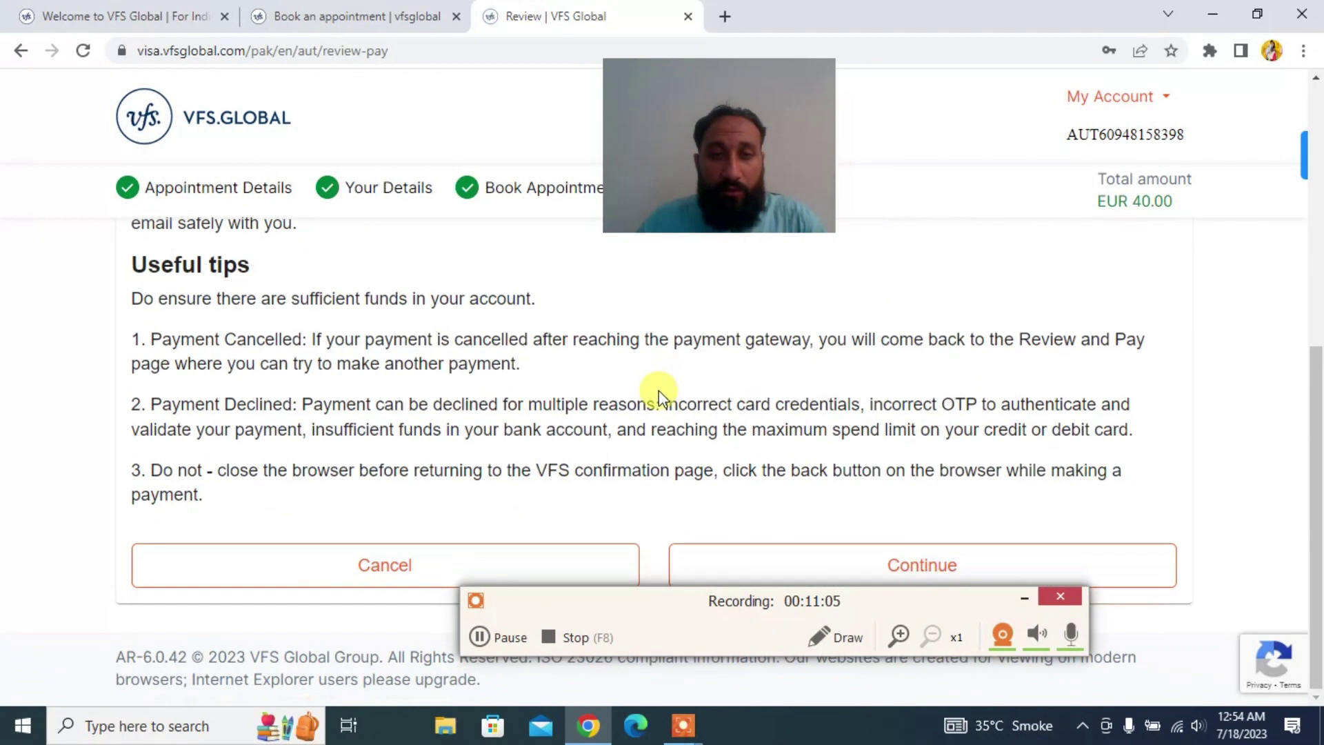
- Continue from the Useful tips until the disclaimer reloads after the fully booked notice
click(737, 227)
drag(737, 228, 417, 275)
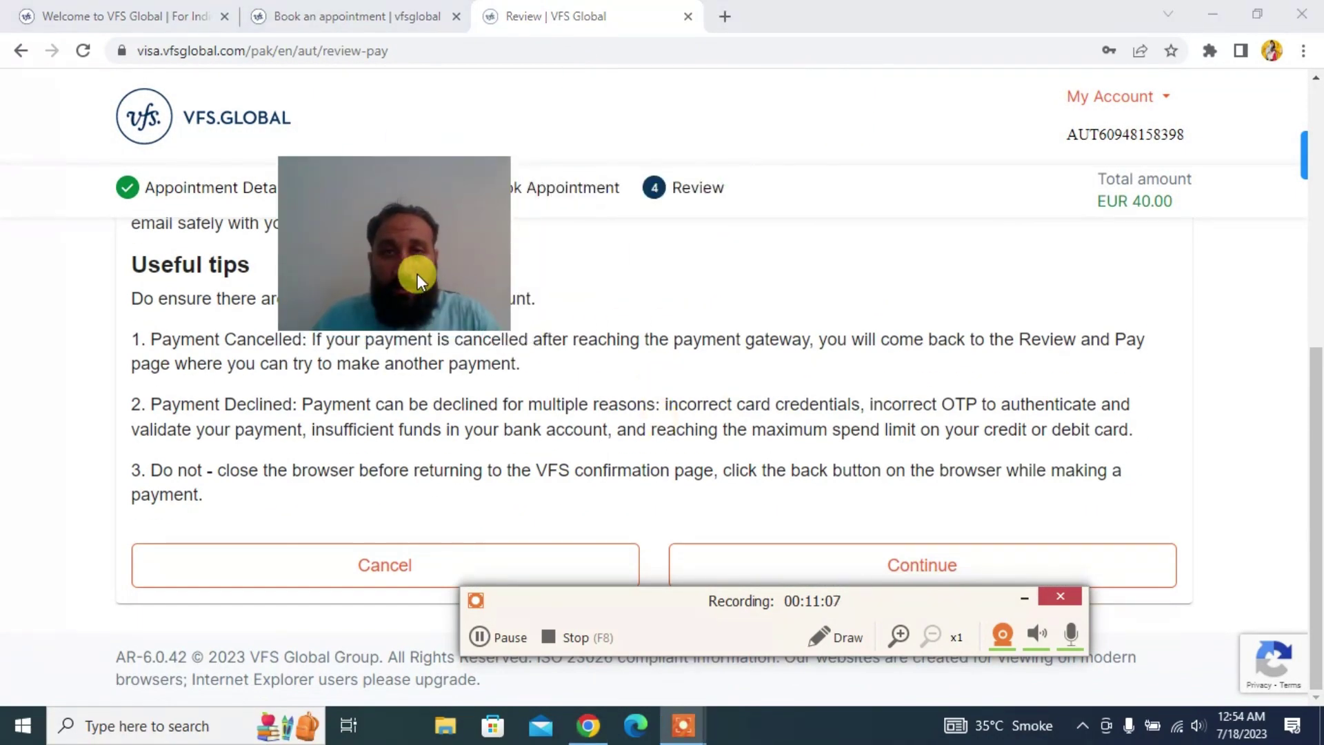
click(655, 193)
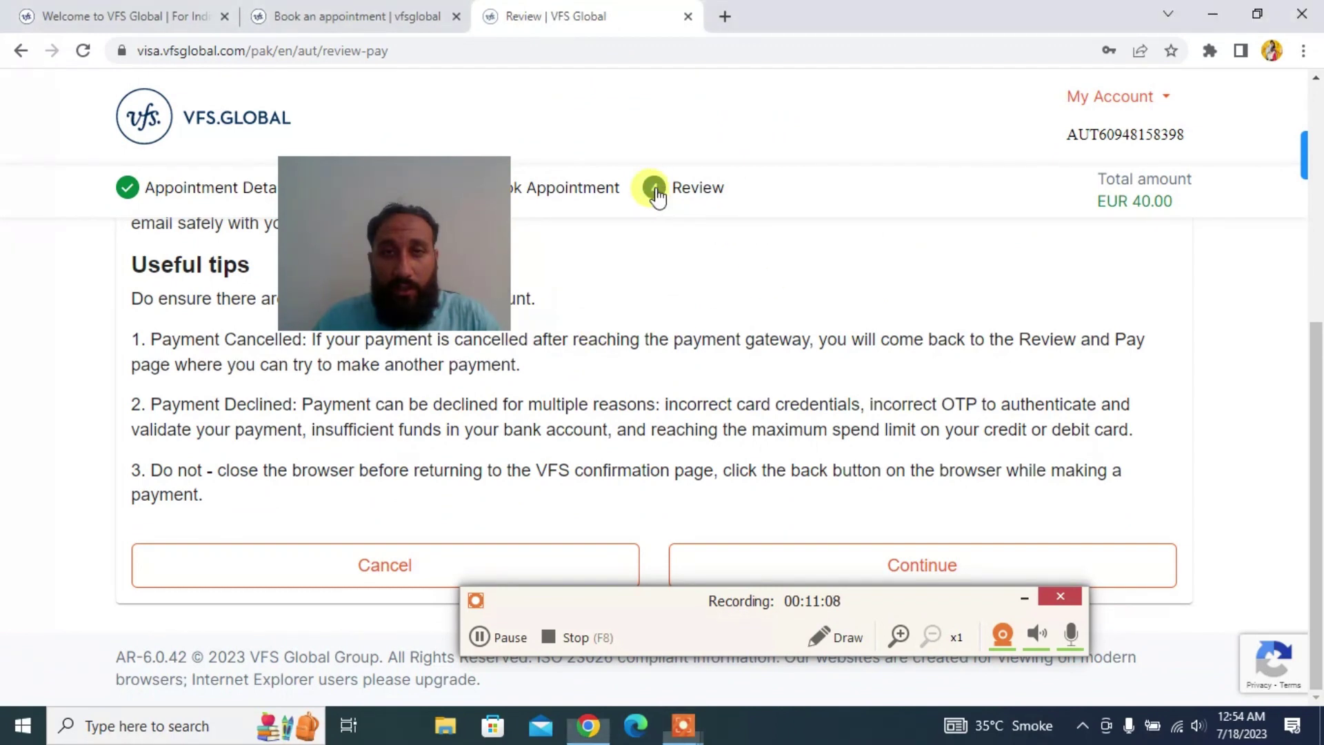
click(905, 548)
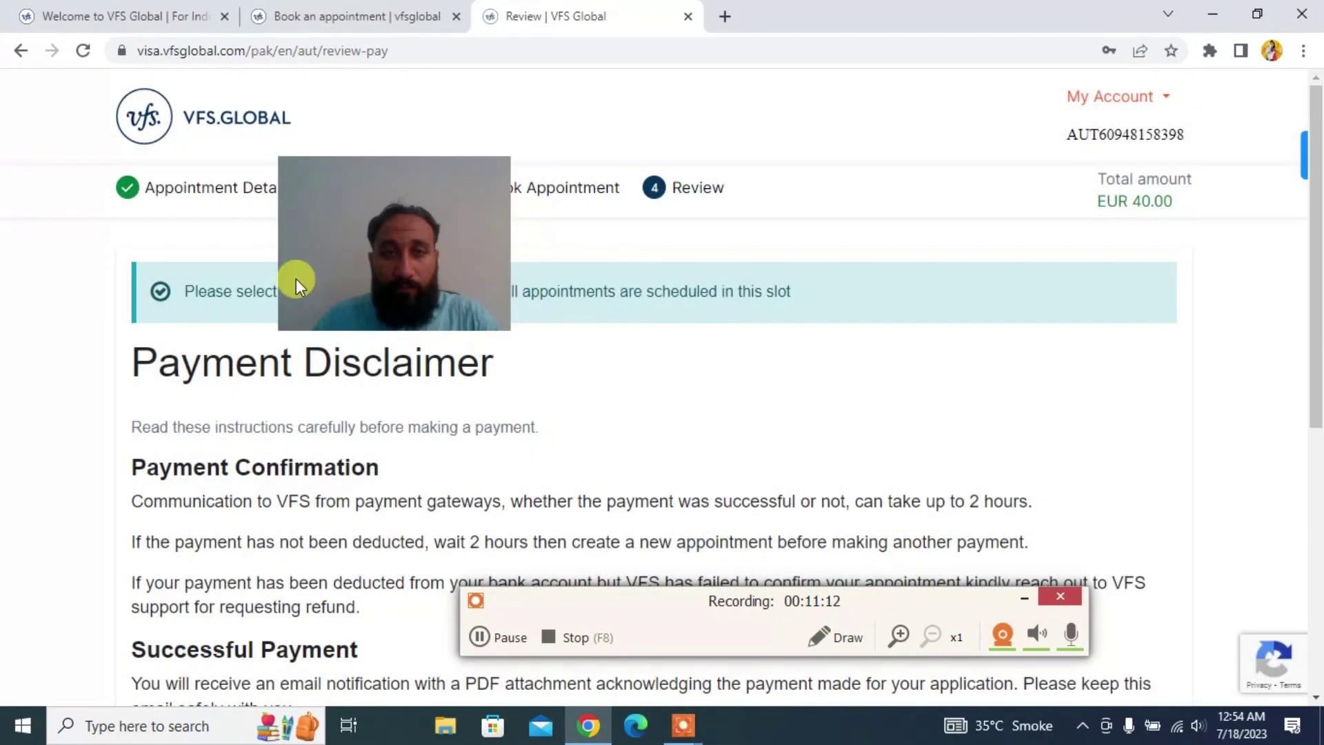
drag(297, 283, 386, 414)
click(821, 640)
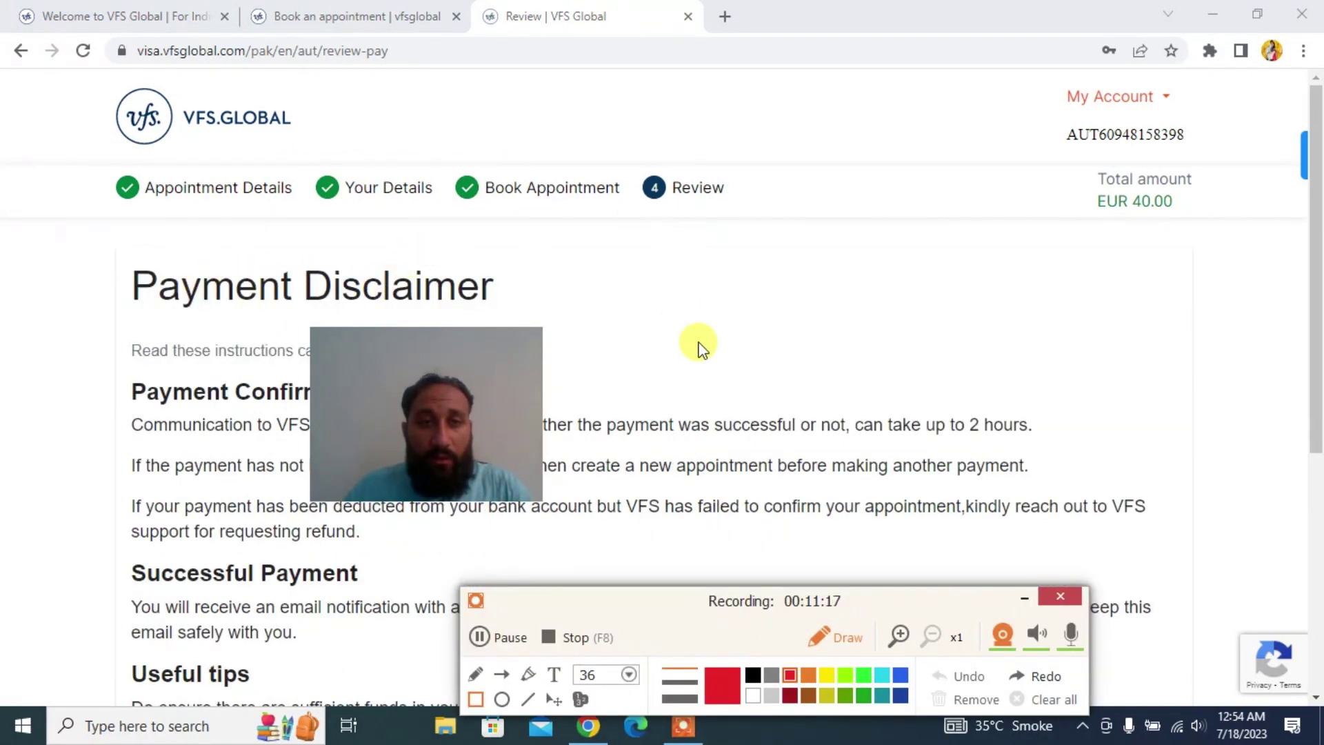
- Cancel the payment and go back to the Book an Appointment step
click(696, 398)
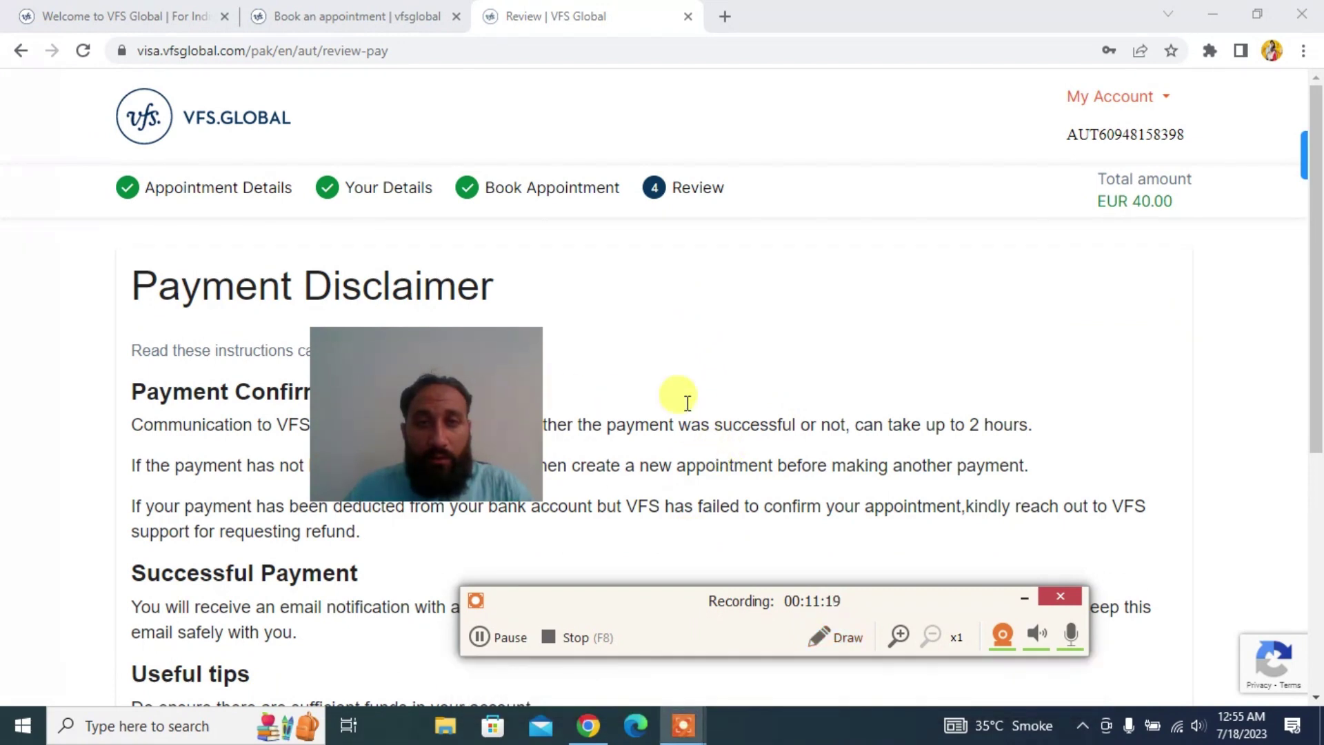
scroll(785, 428, down, 5)
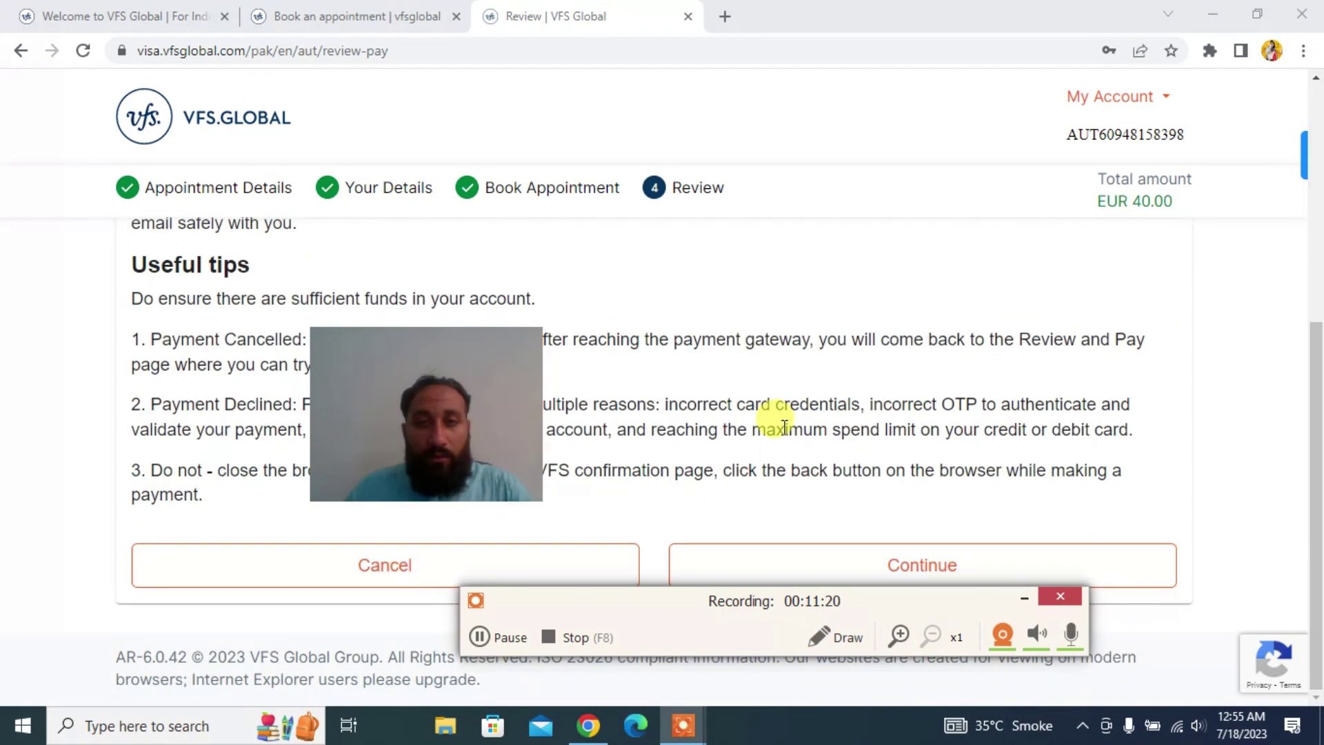
click(363, 575)
scroll(372, 545, down, 10)
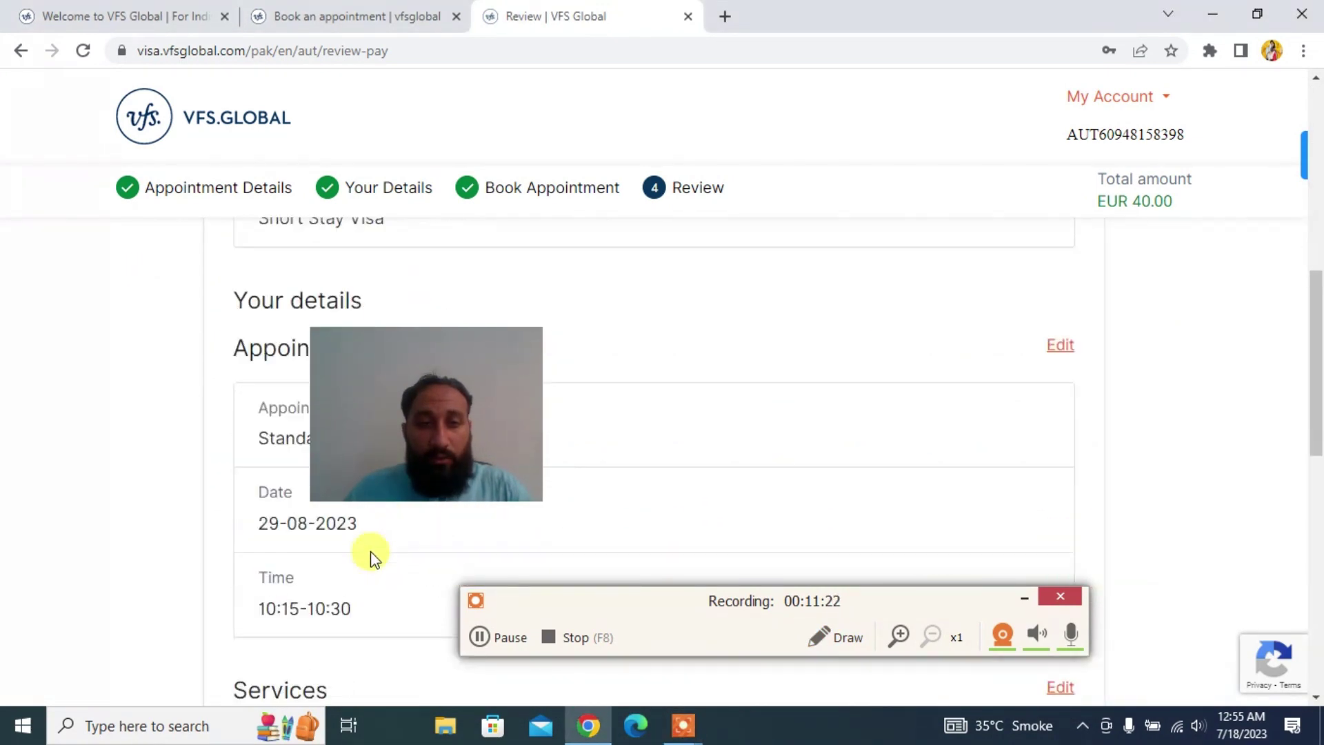
scroll(306, 552, down, 2)
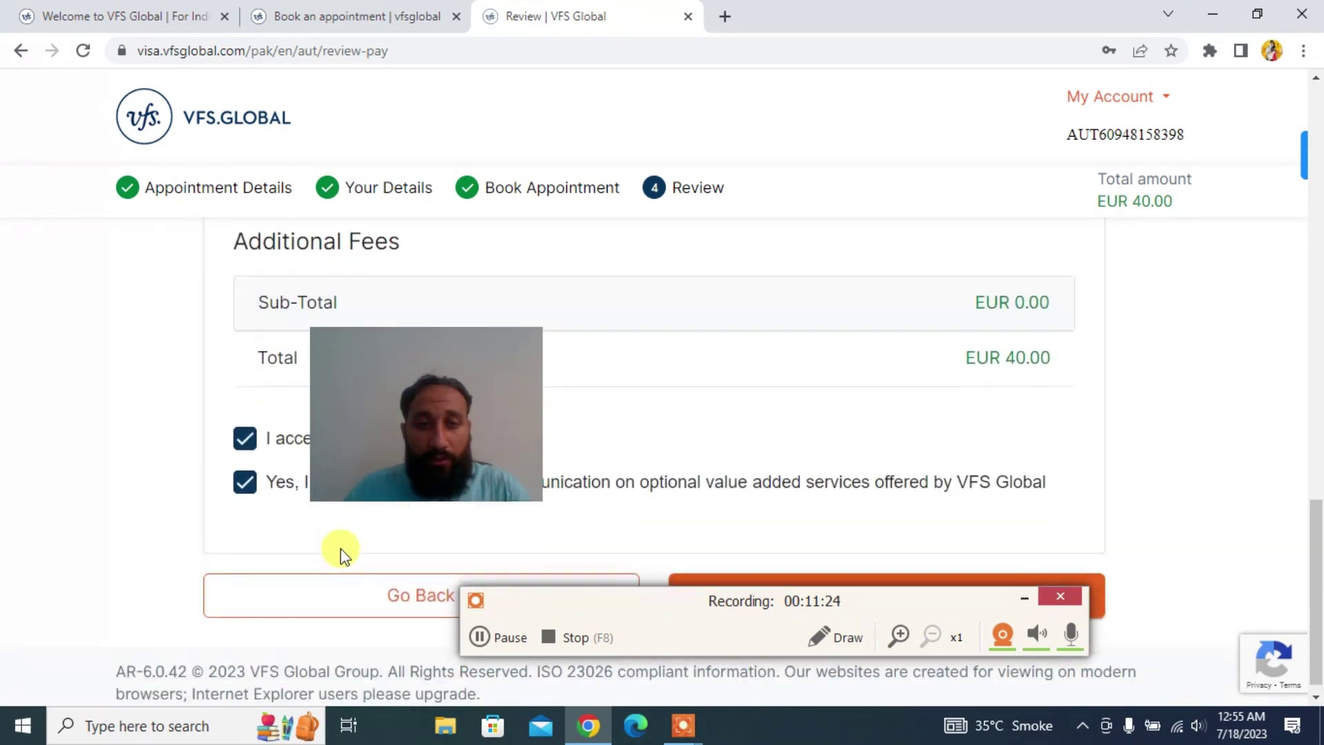
click(393, 579)
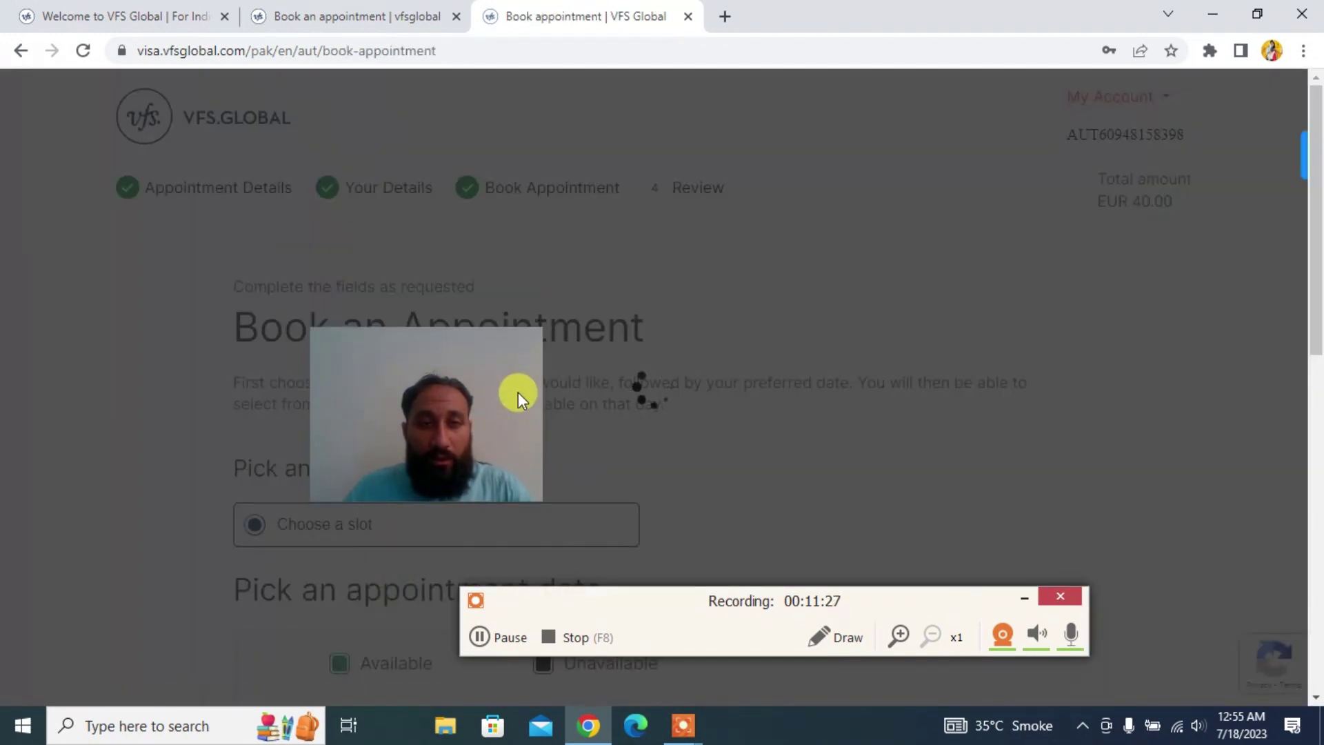
- Pick 31 August 2023 in the appointment calendar
scroll(627, 429, down, 5)
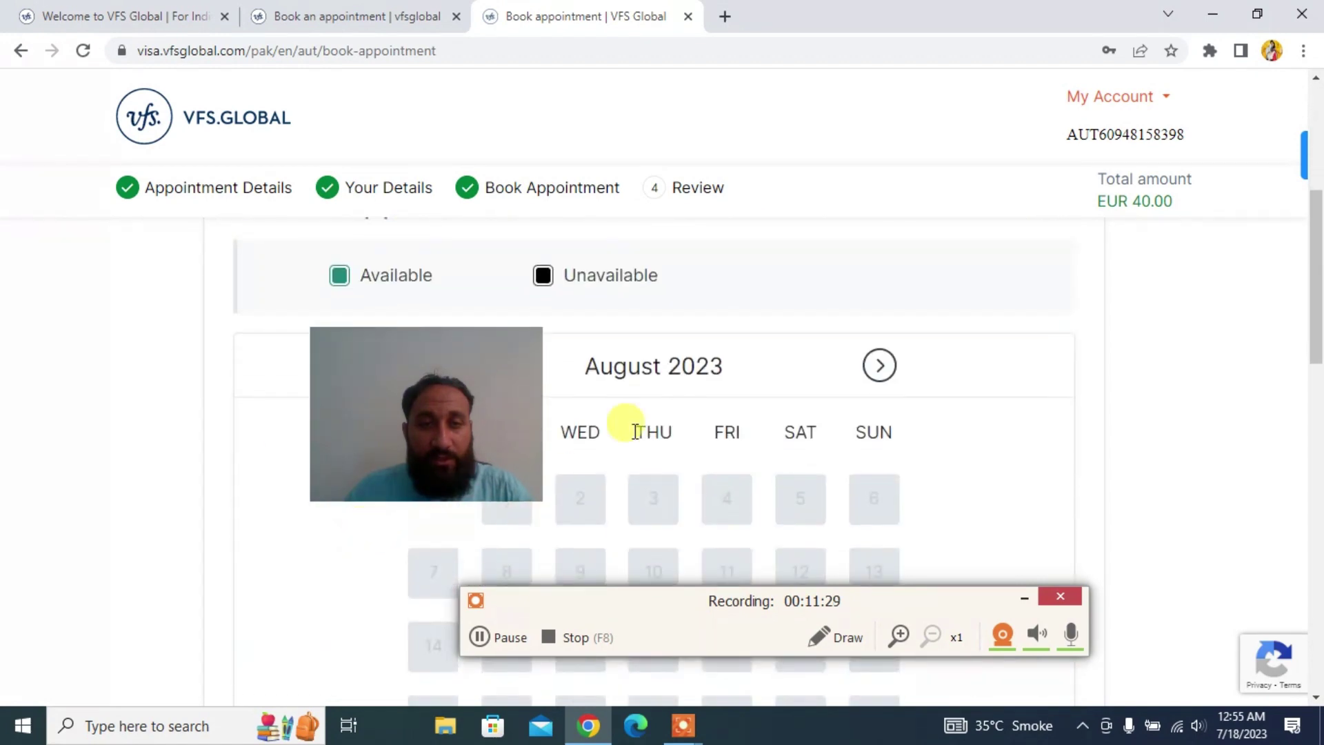
scroll(738, 403, down, 8)
scroll(690, 362, up, 1)
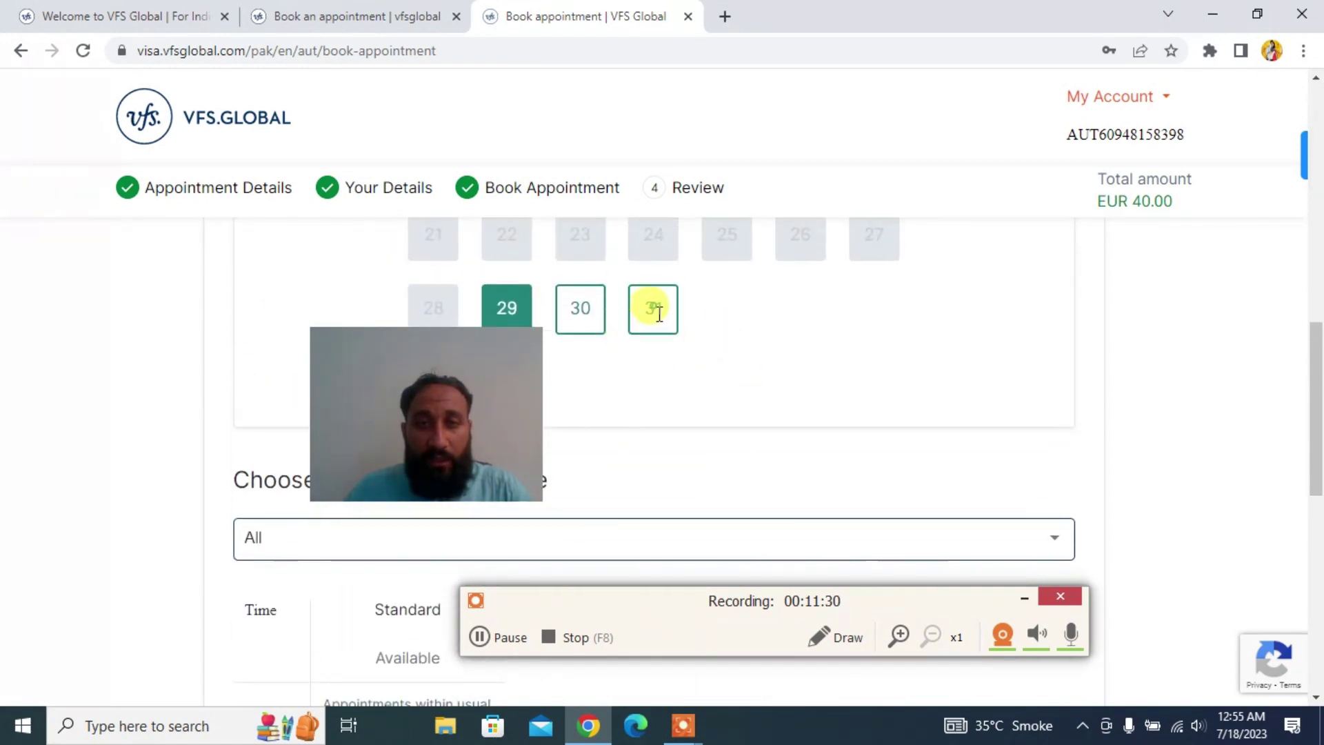
click(655, 310)
scroll(552, 466, down, 4)
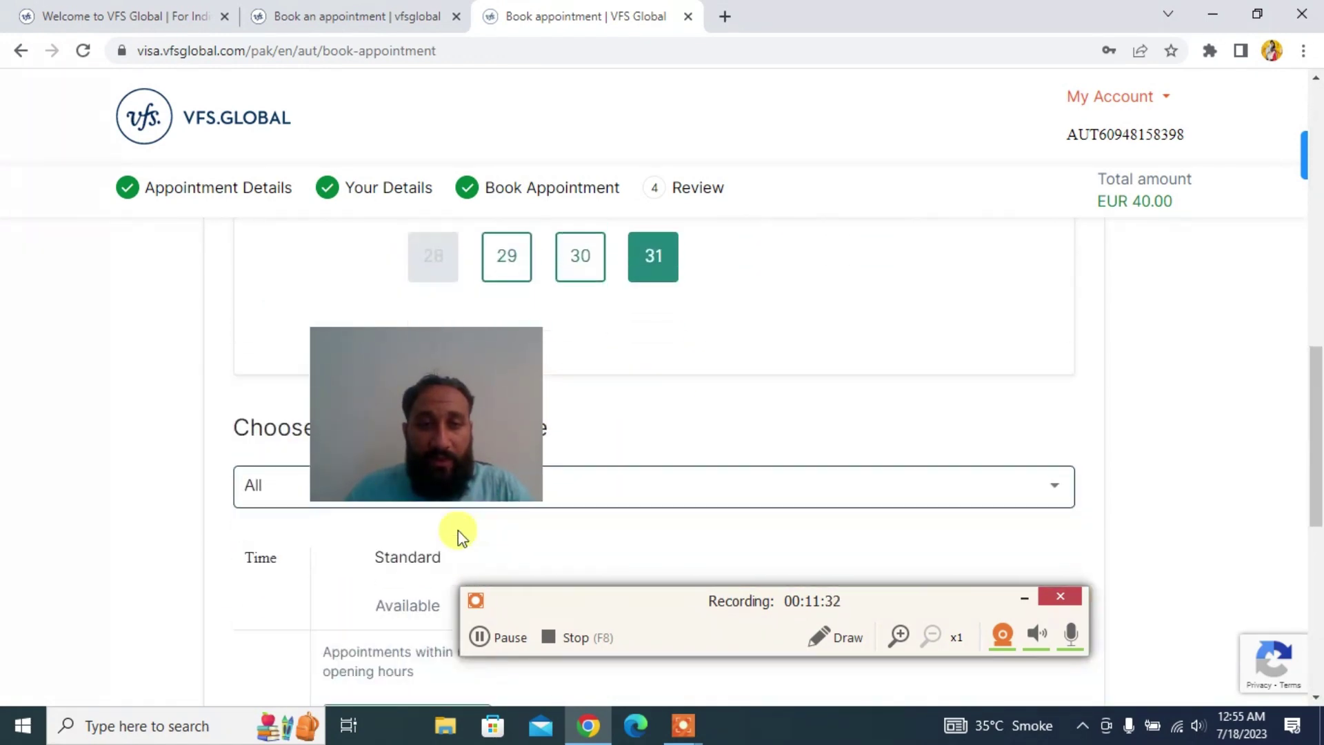
- Filter to Morning slots, select 11:45 and continue to the review
click(290, 359)
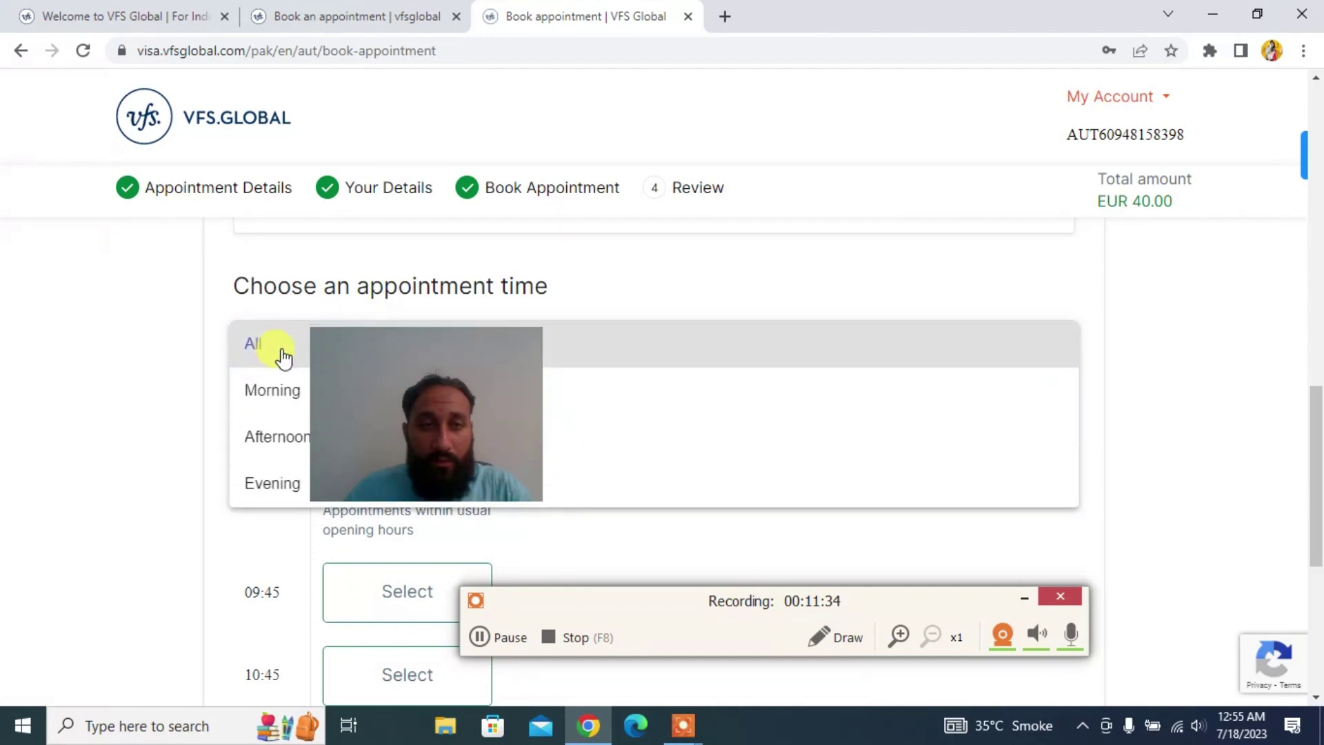
click(286, 391)
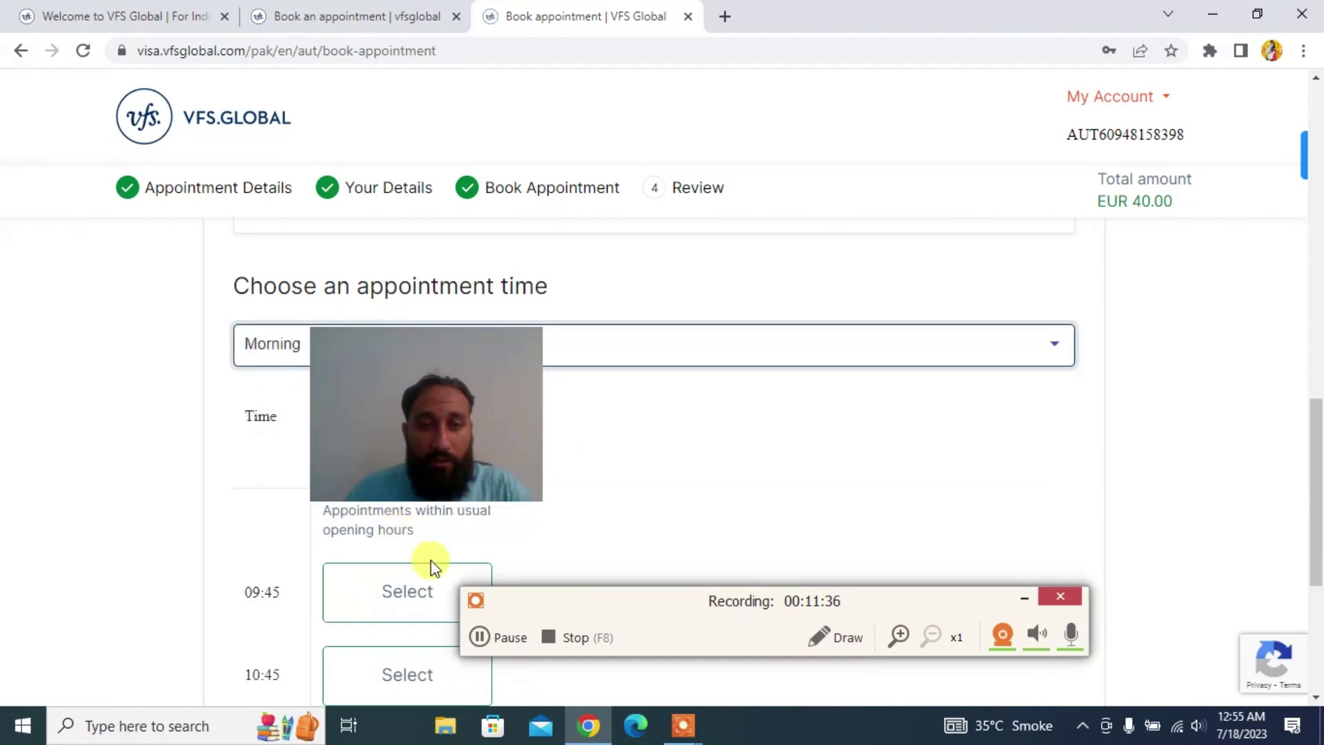
scroll(413, 570, down, 4)
scroll(393, 552, up, 1)
click(387, 562)
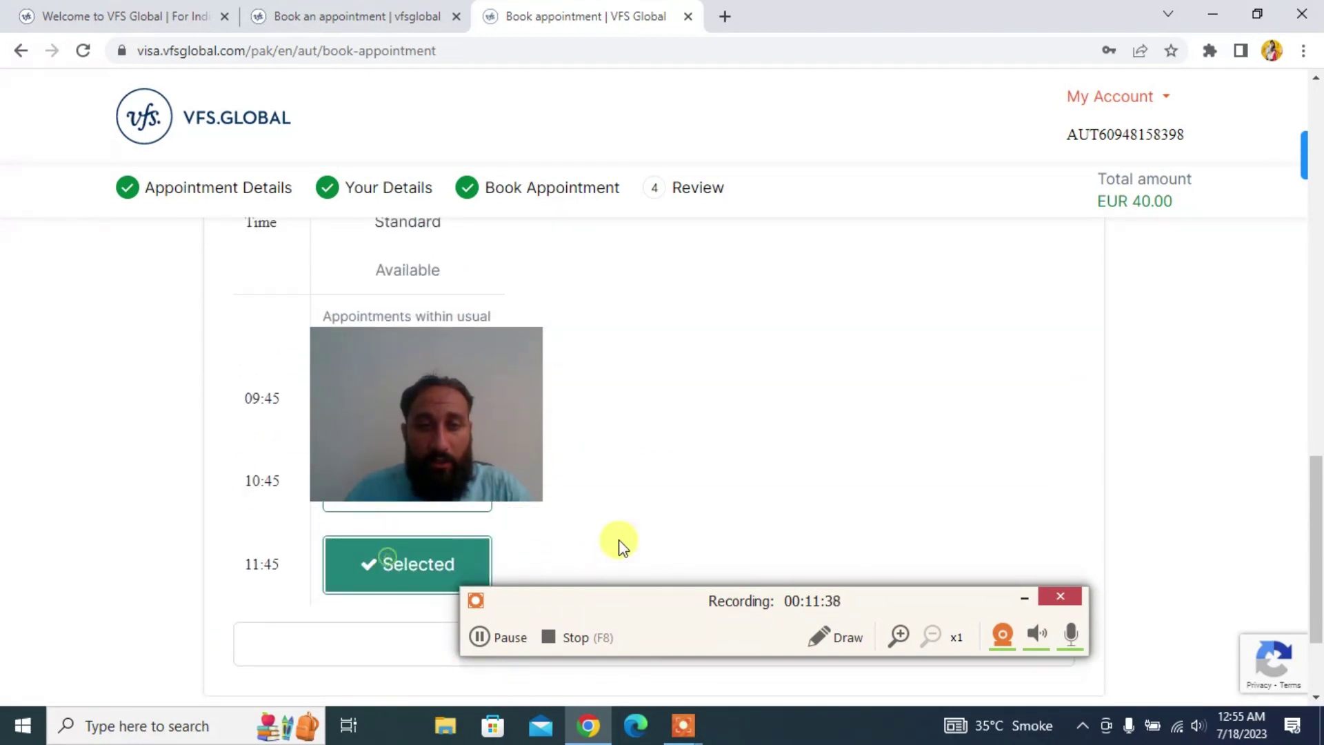
scroll(690, 542, down, 2)
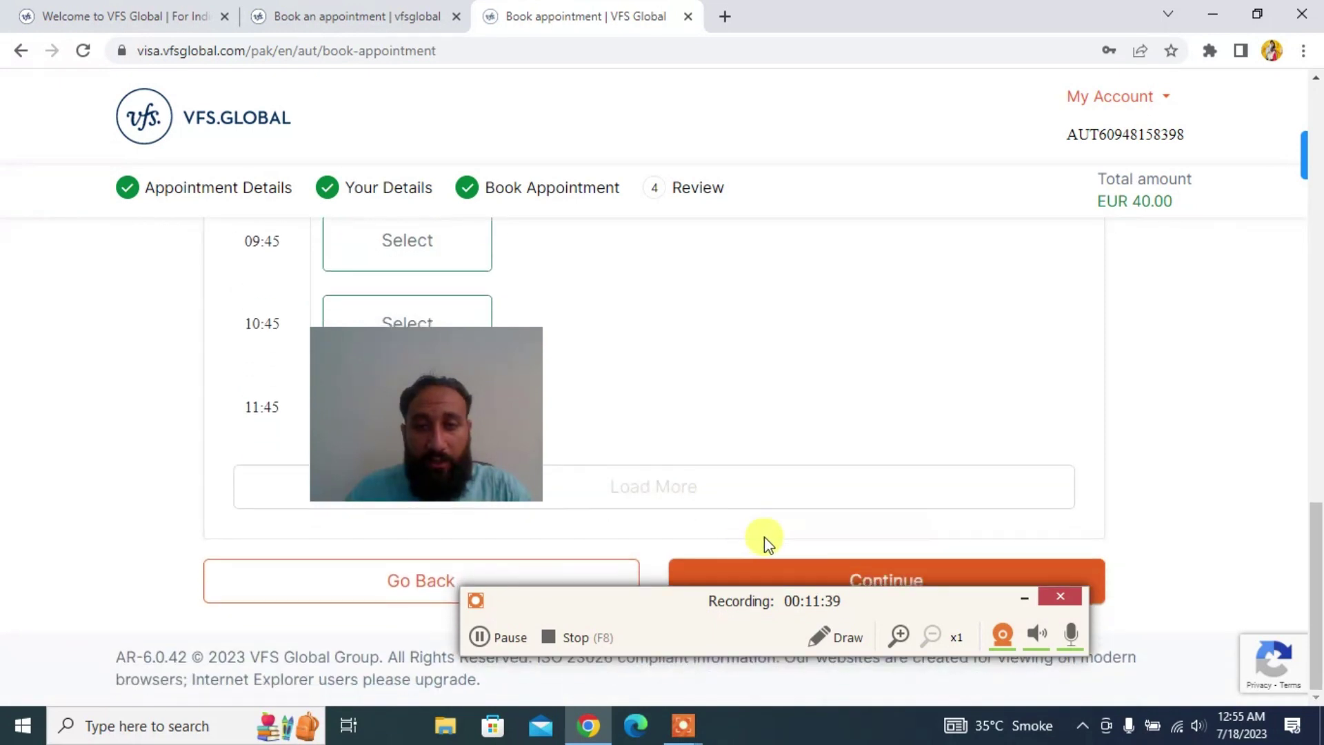
click(888, 569)
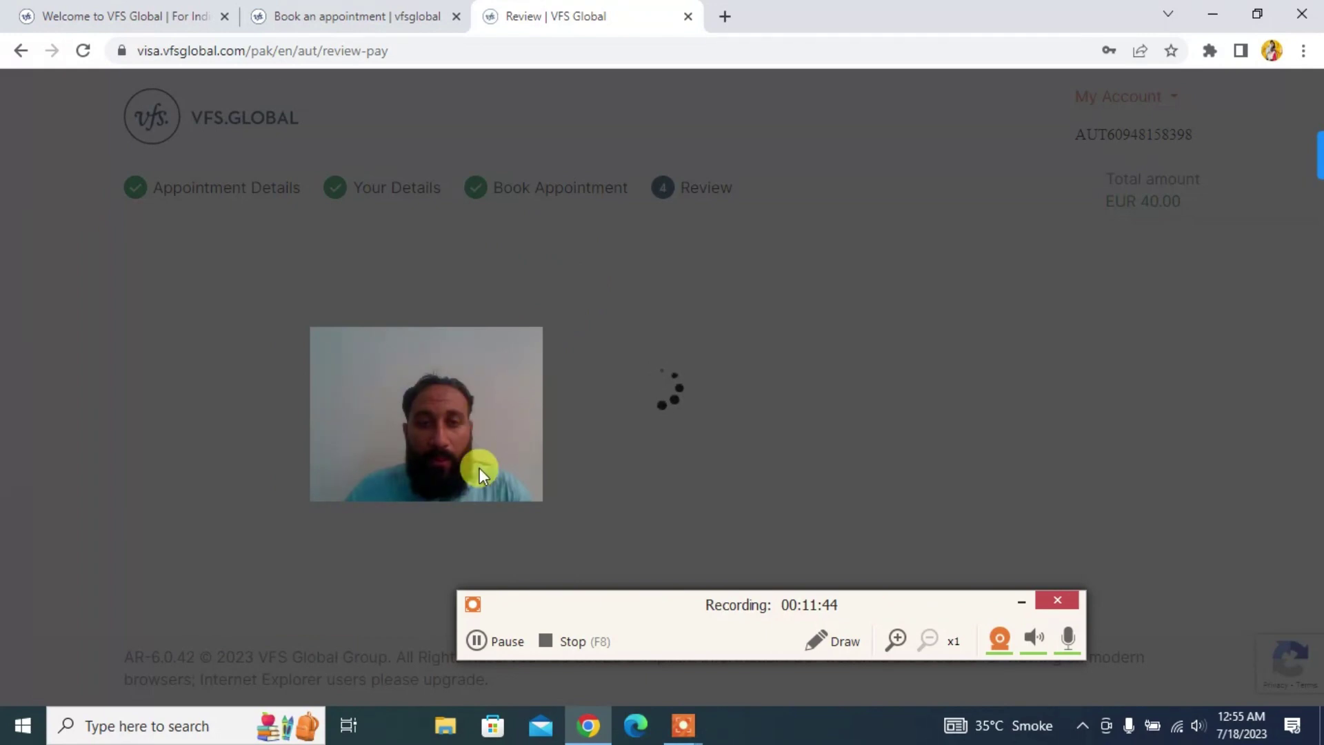
- Accept the Terms and Conditions and service communications, then choose Pay Online and continue
drag(441, 434, 623, 163)
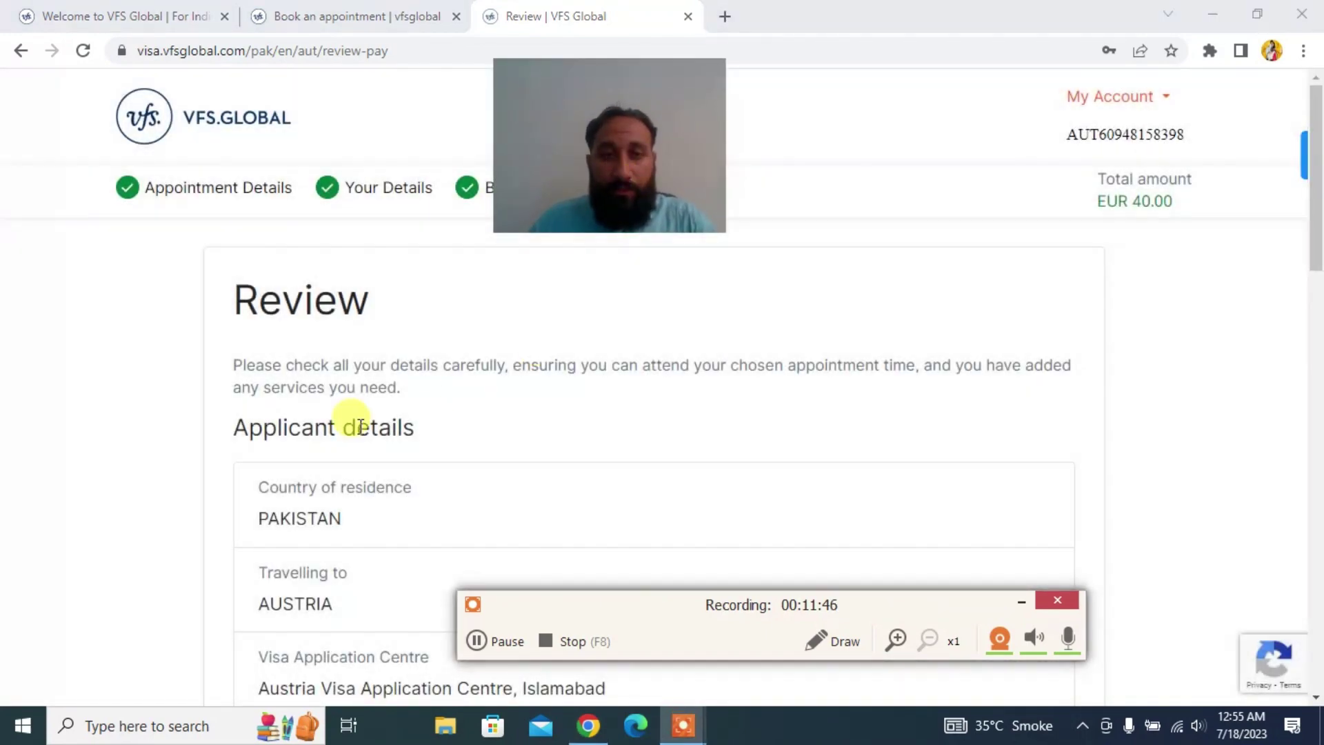
scroll(359, 448, down, 4)
scroll(366, 476, down, 10)
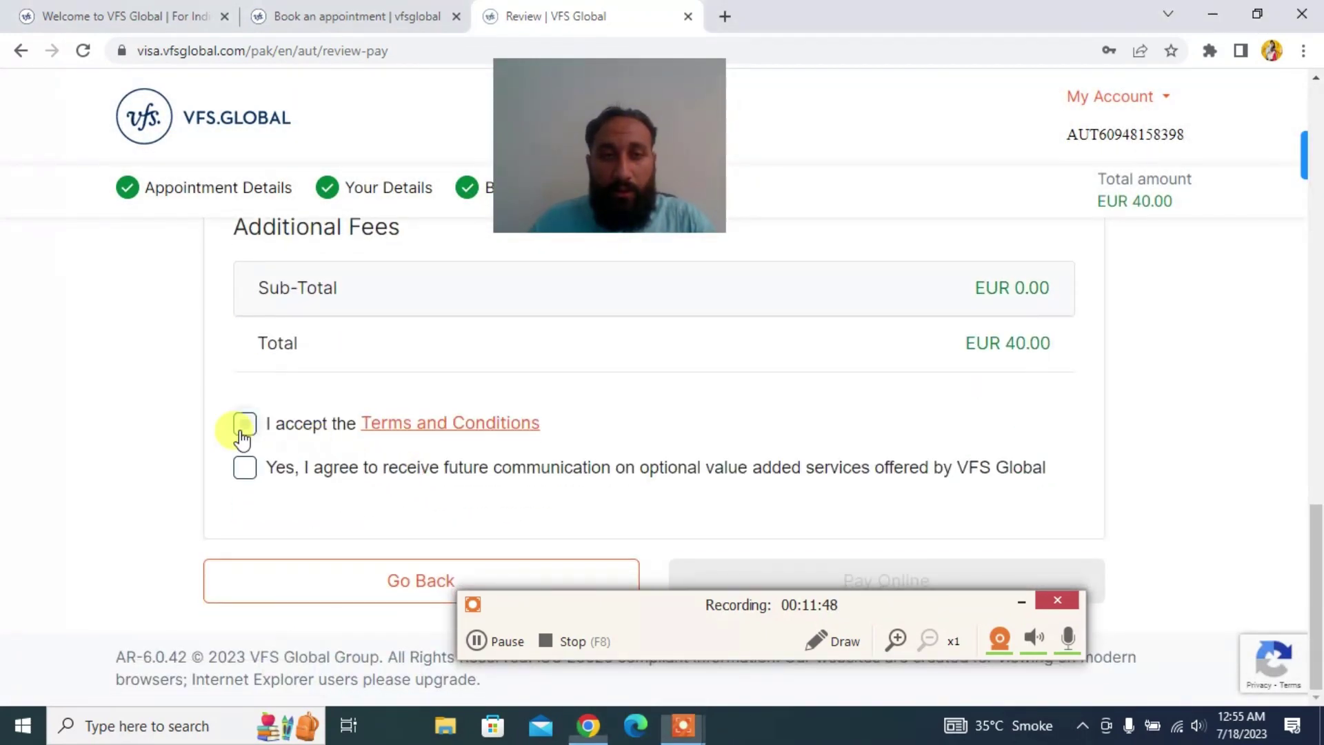
click(245, 423)
click(244, 468)
click(873, 580)
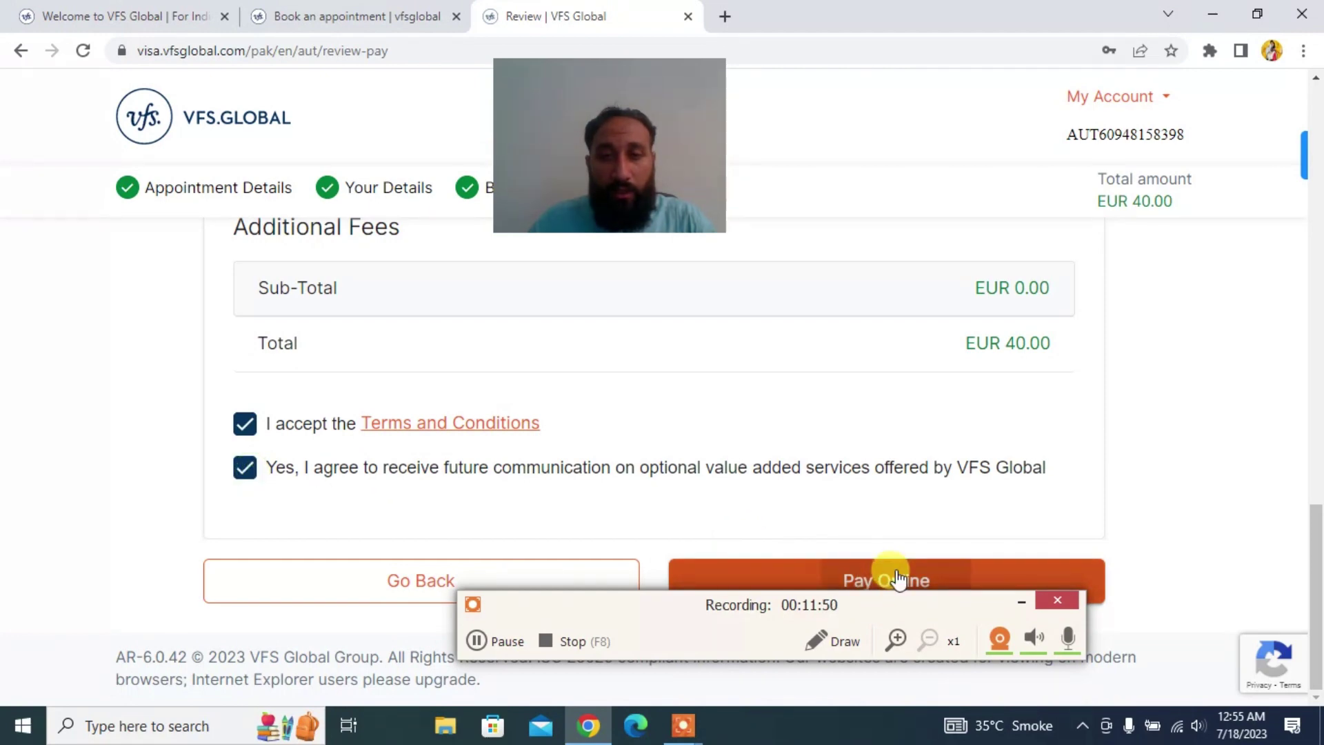
click(838, 555)
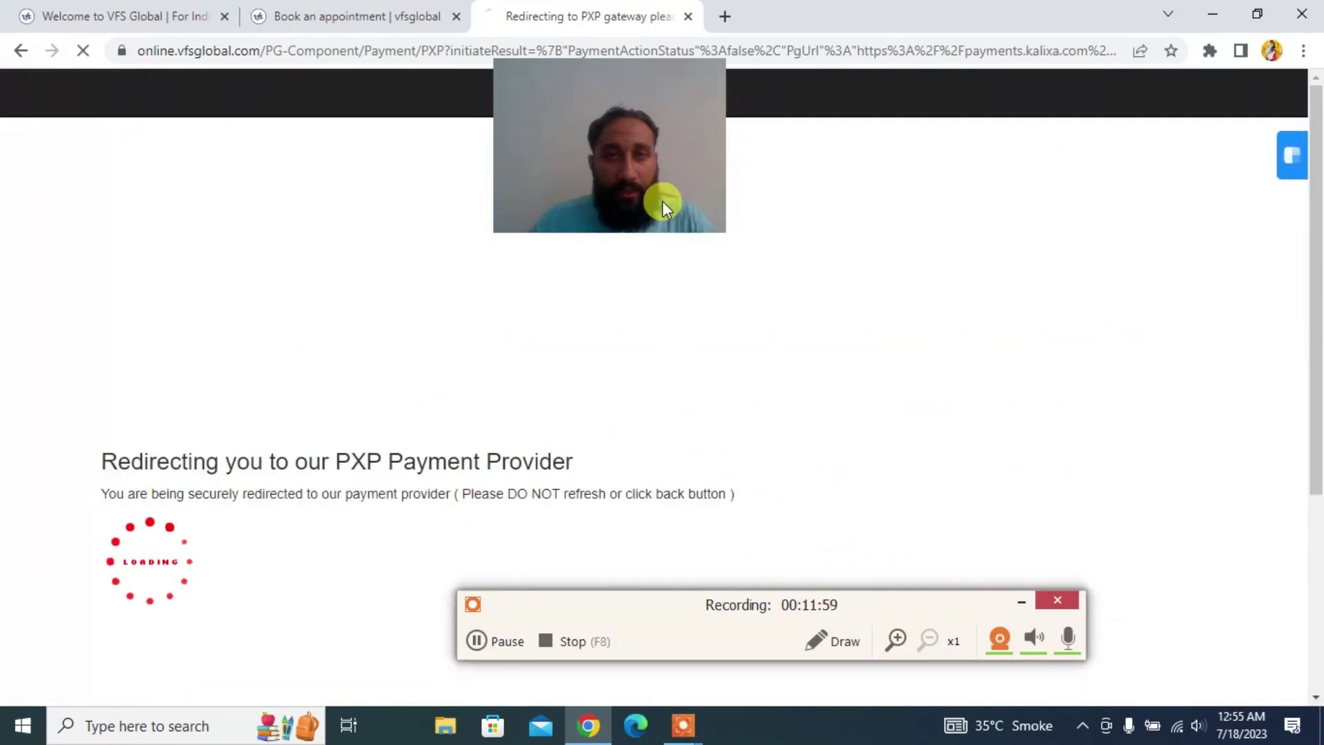
- Enter the cardholder's name in the PXP card form
drag(662, 201, 632, 185)
drag(721, 603, 1318, 258)
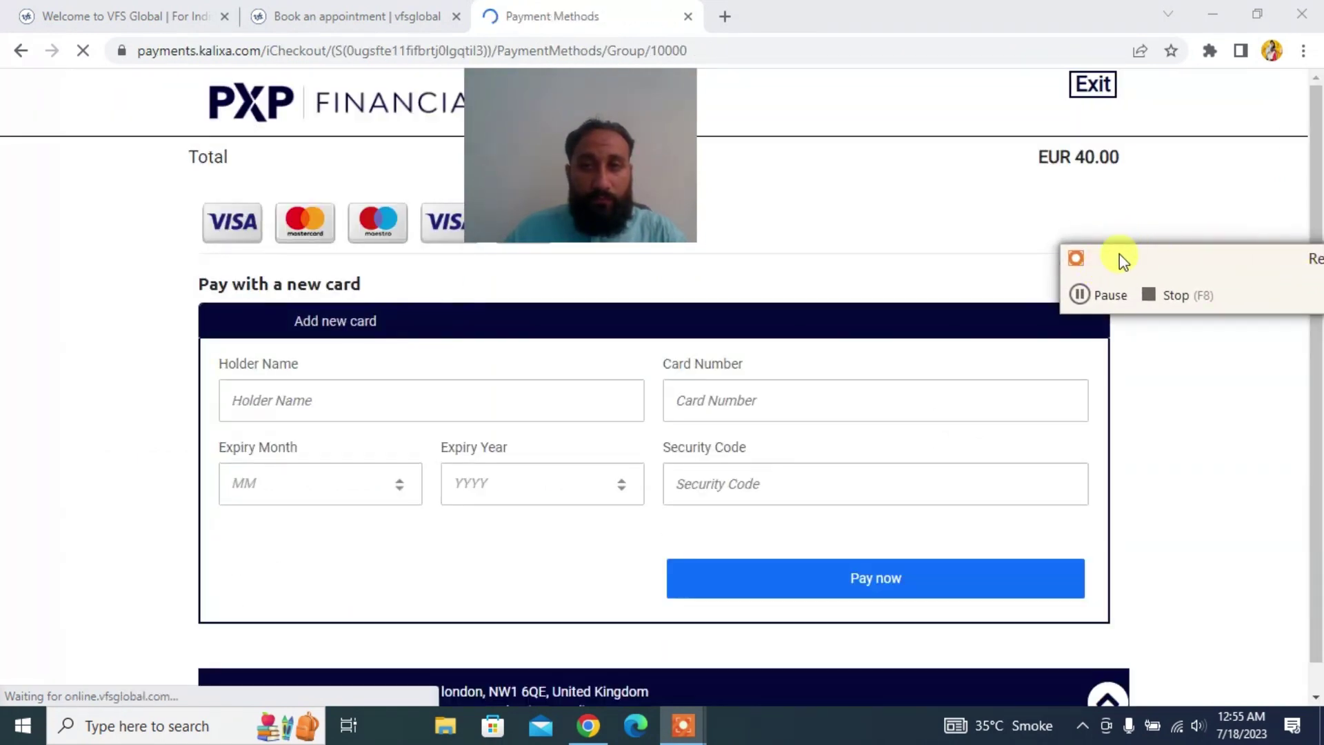
drag(1119, 254, 1280, 300)
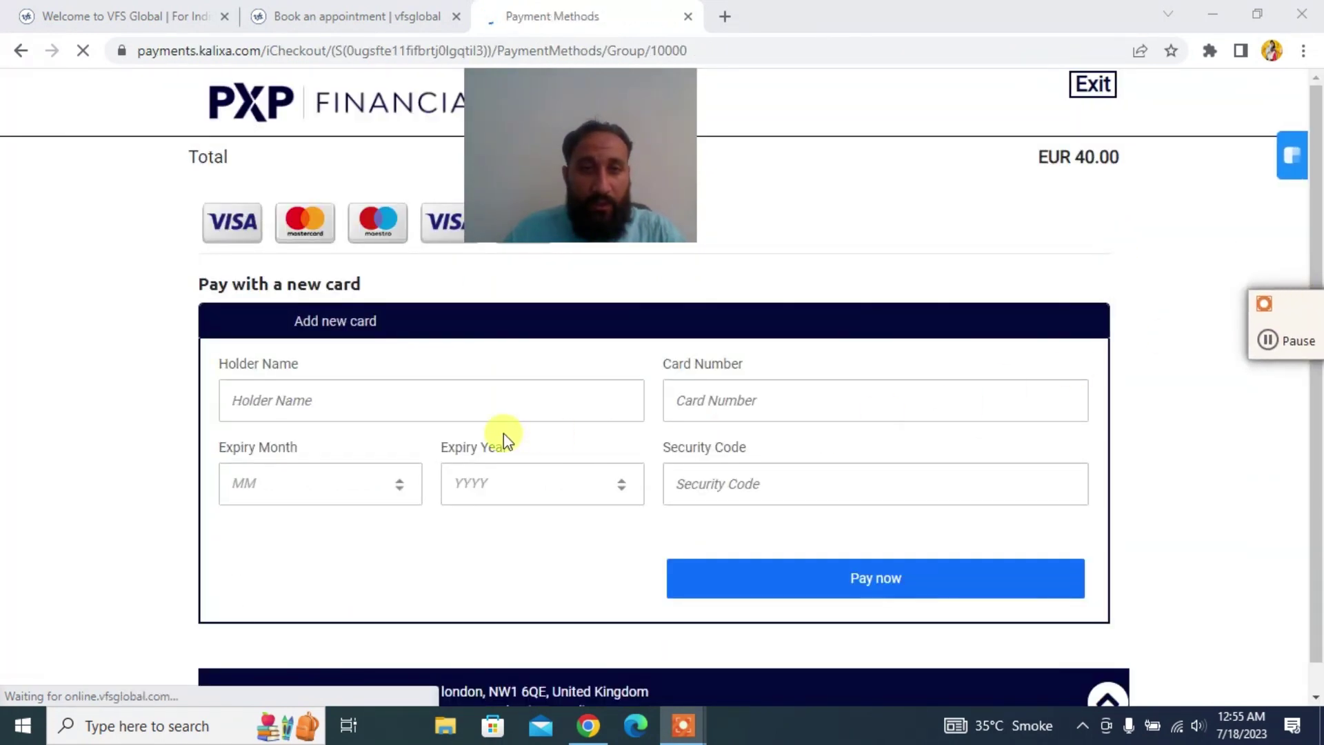
click(358, 398)
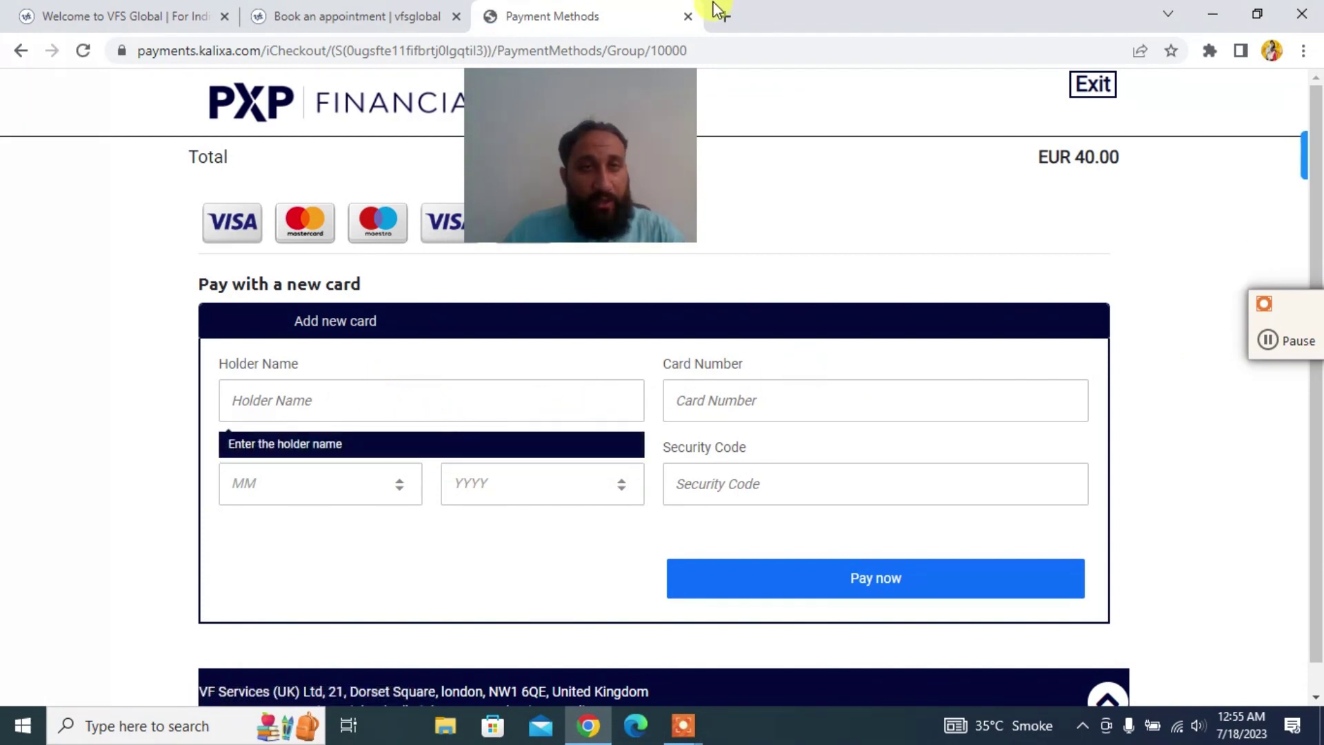
drag(598, 133, 657, 81)
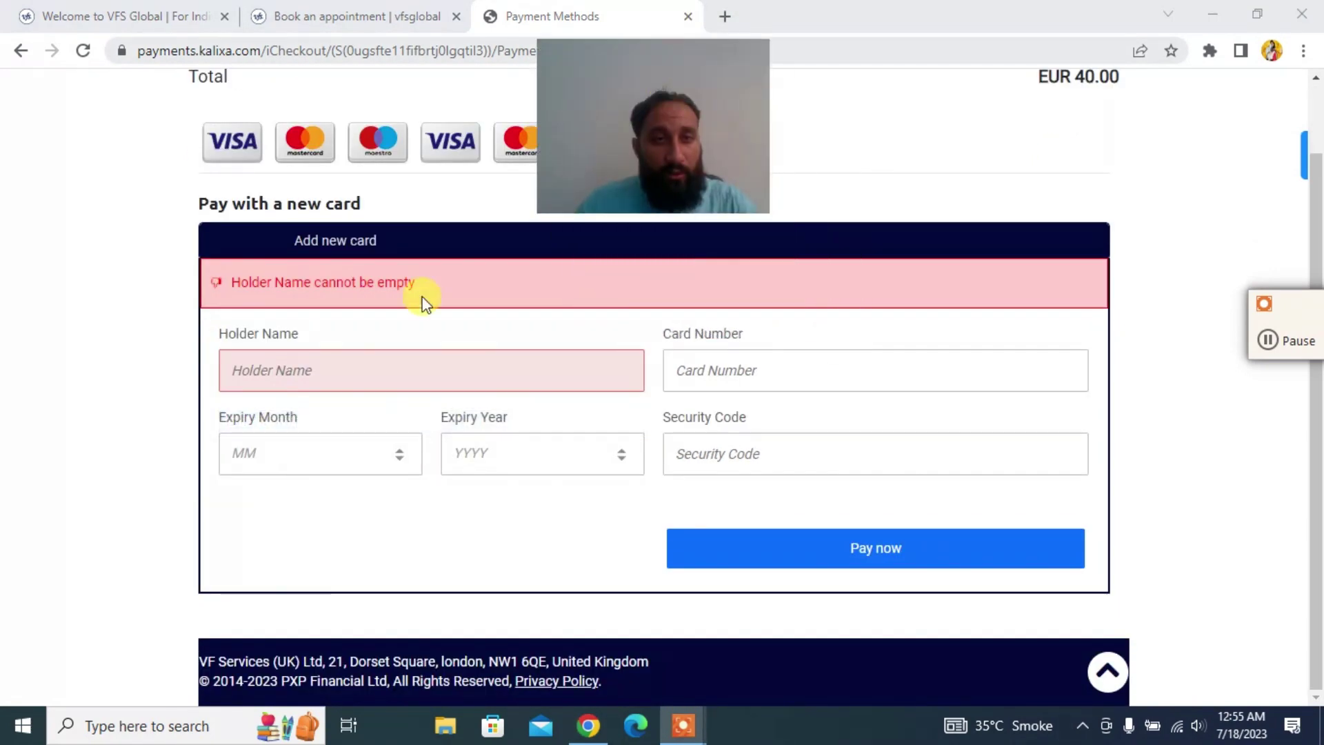
click(317, 372)
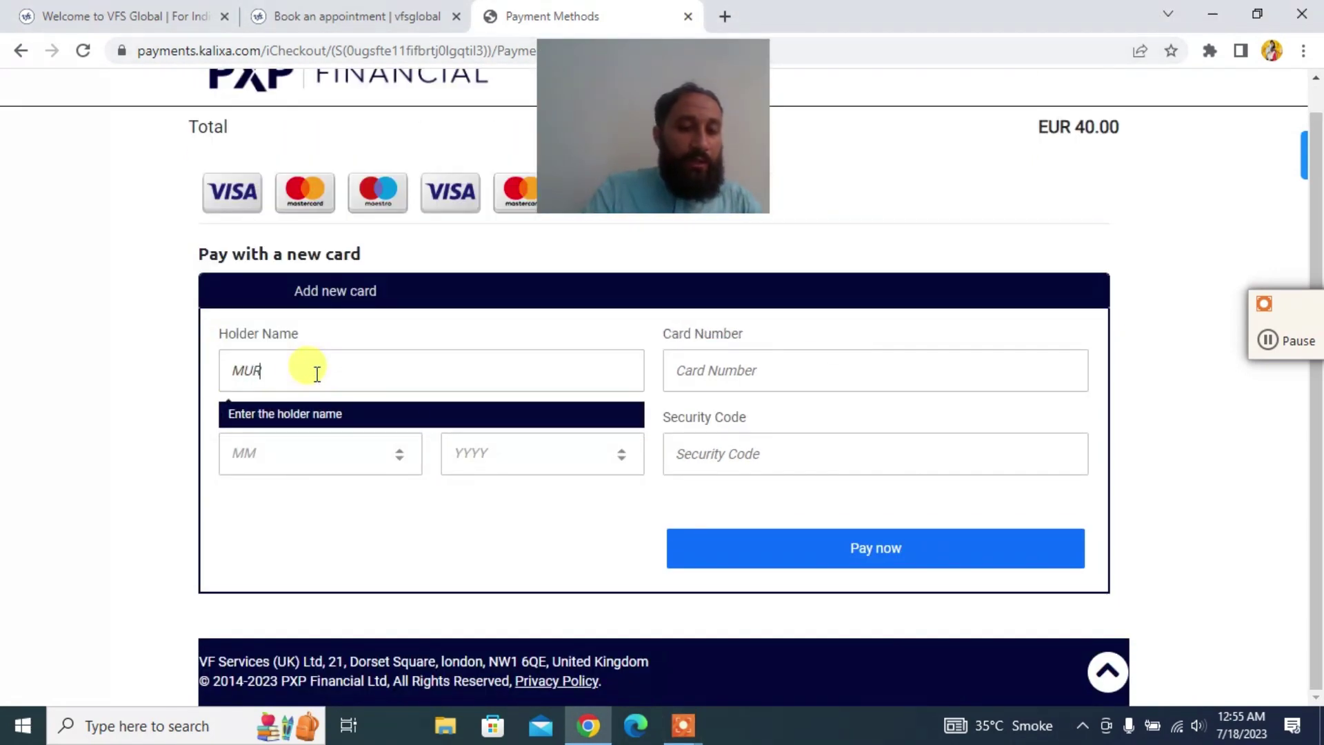
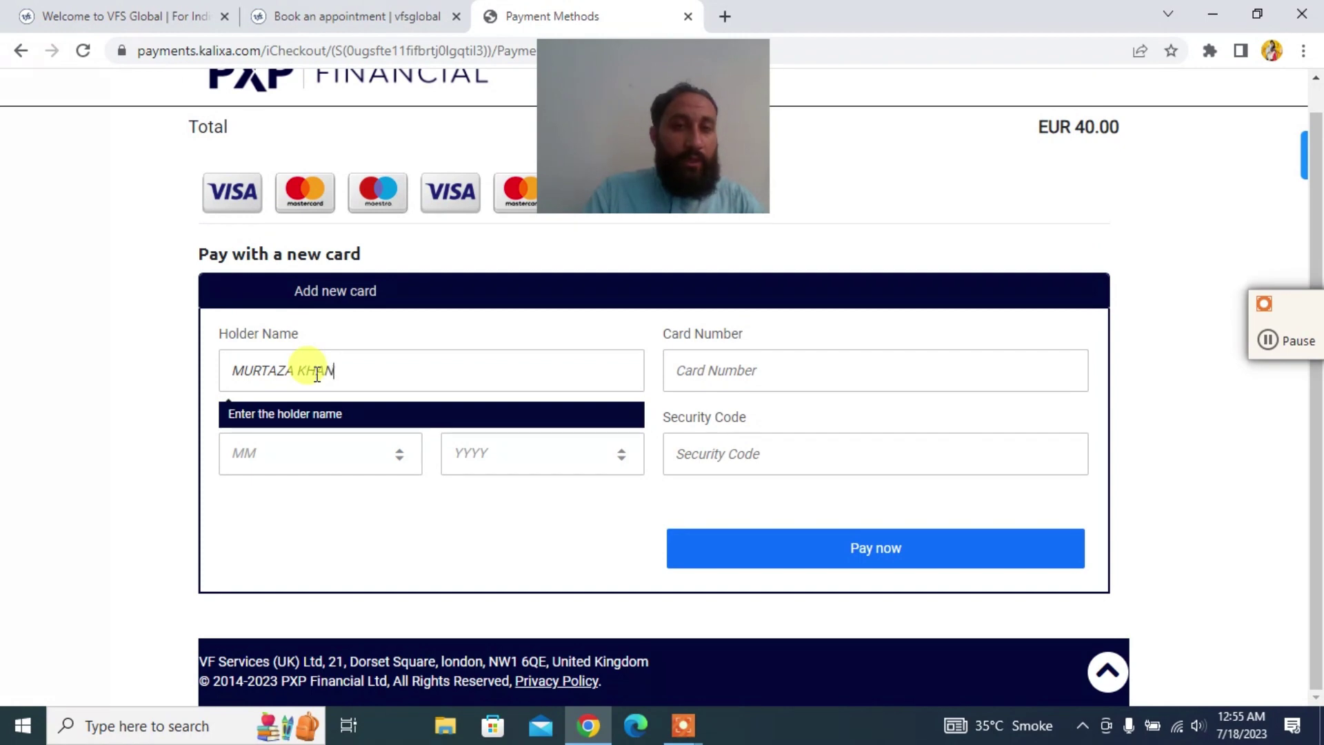
- Enter the card number, correcting the first mistyped digits
key(Tab)
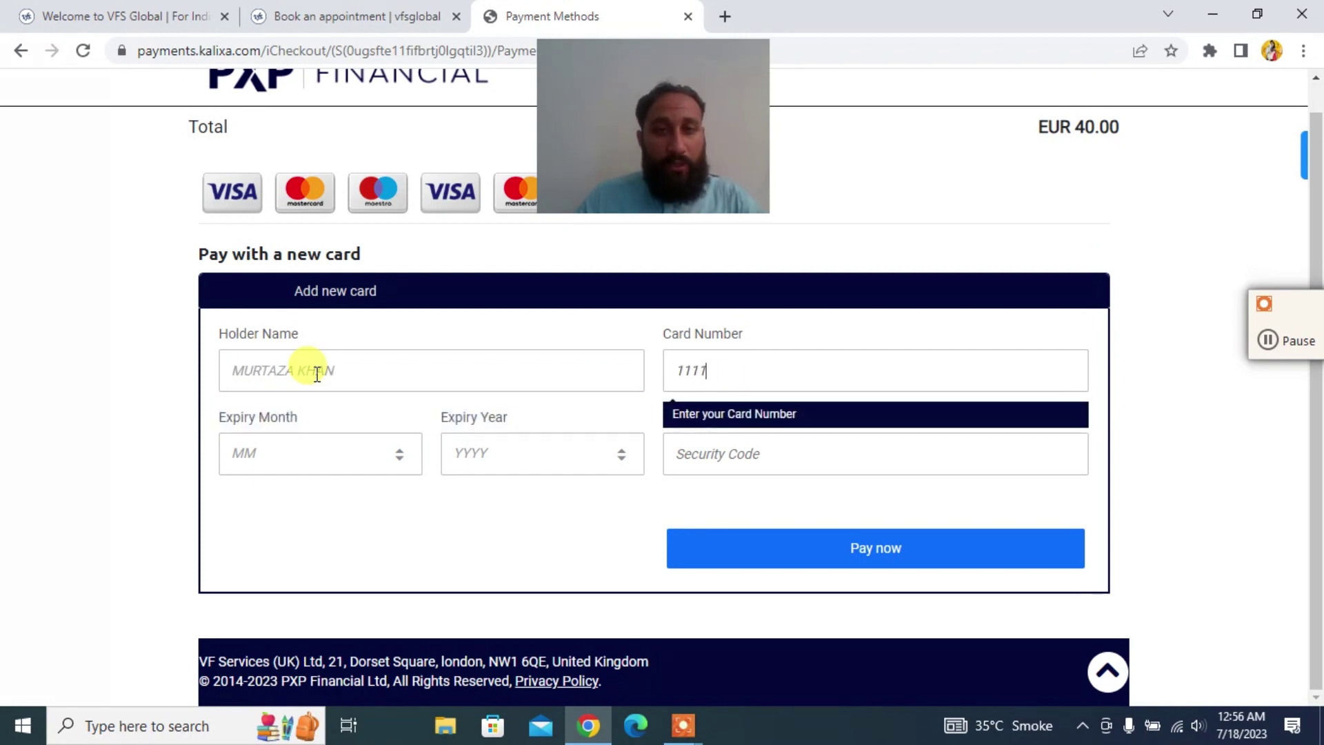
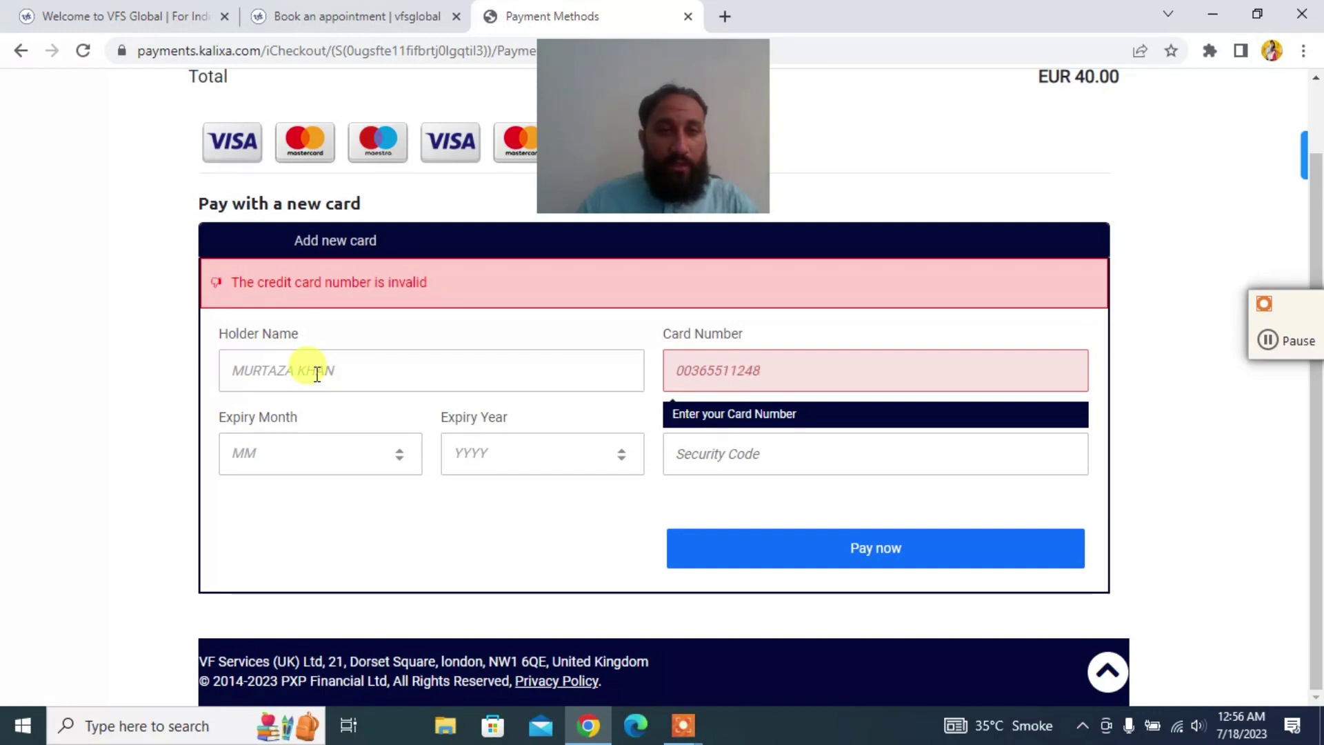
- Set the card expiry to 12/2024, leaving the Security Code empty
key(Tab)
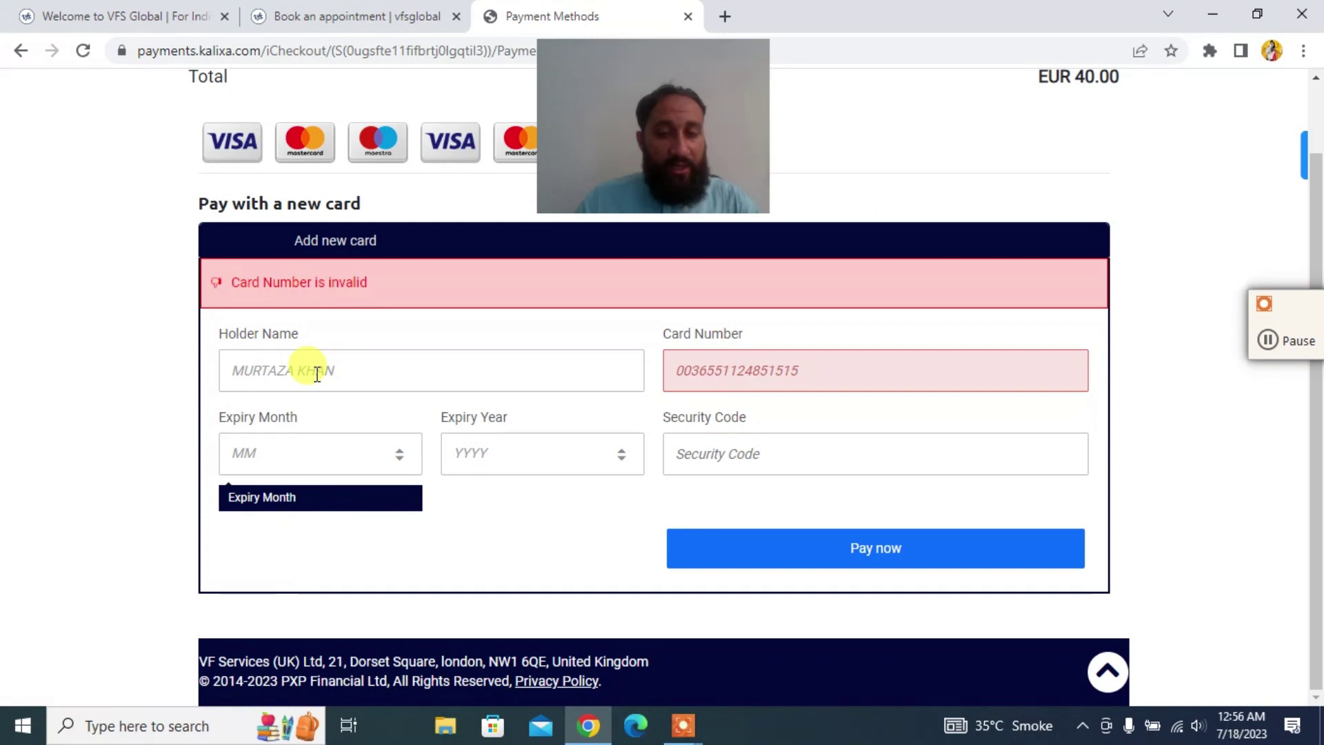
key(Tab)
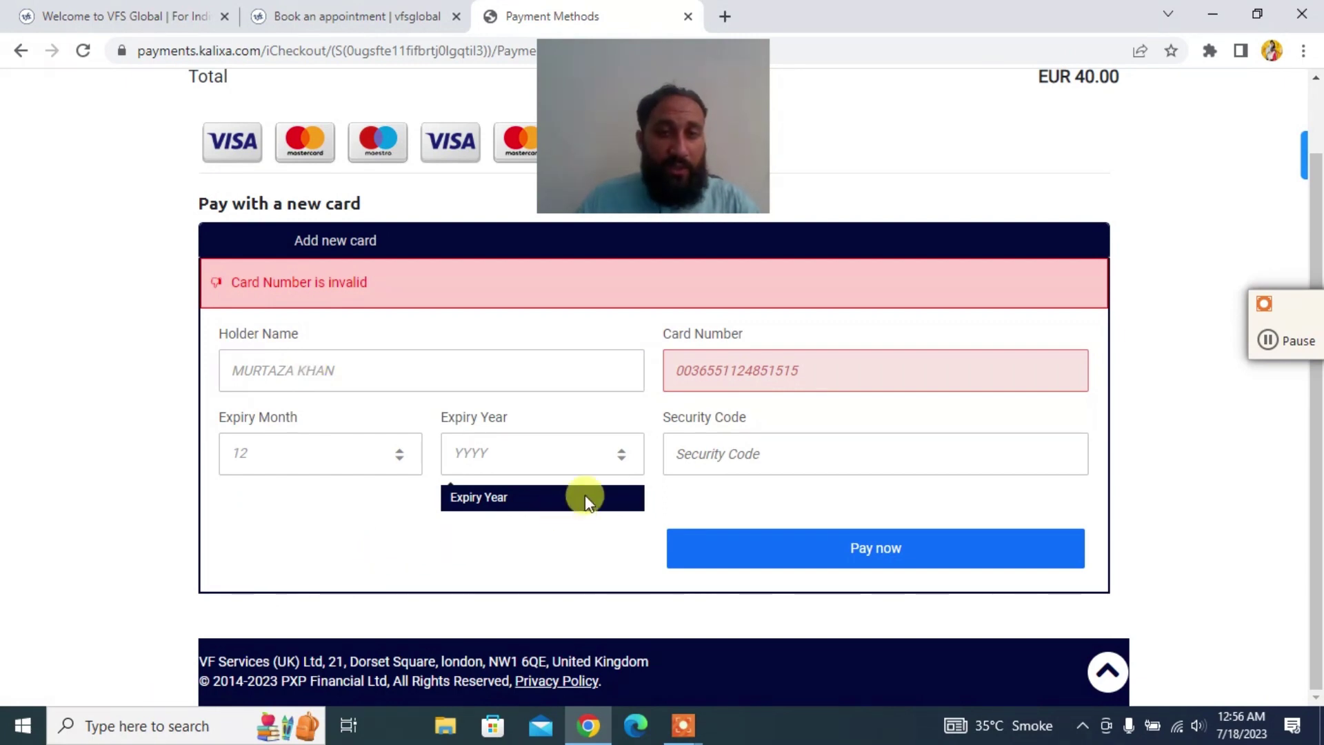
click(631, 462)
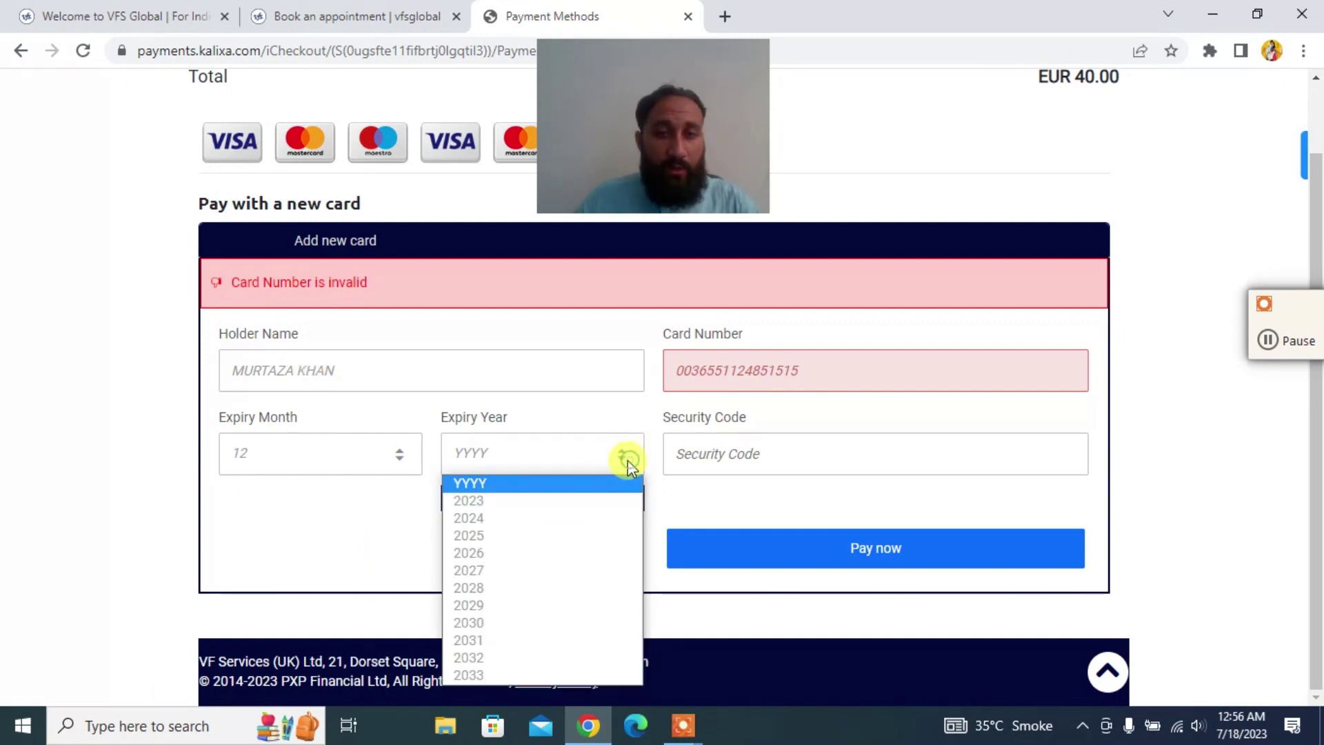
click(495, 519)
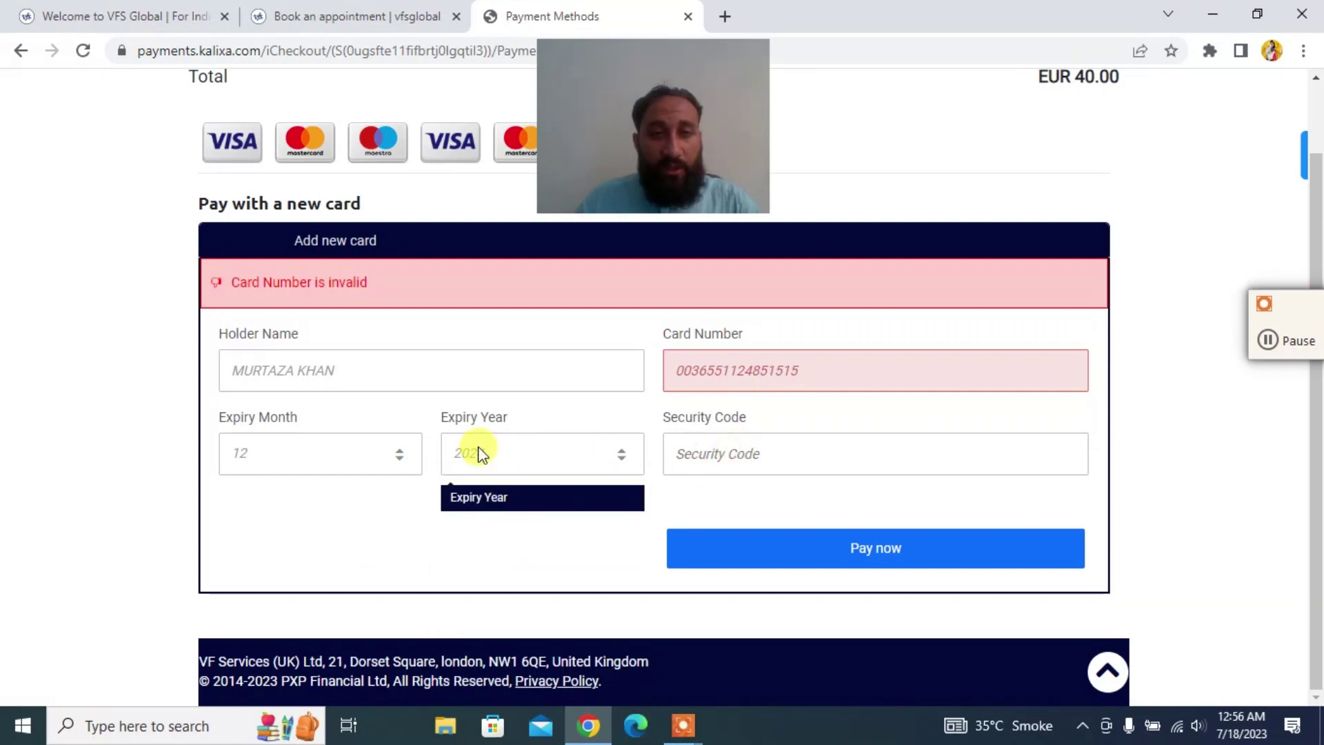
click(752, 454)
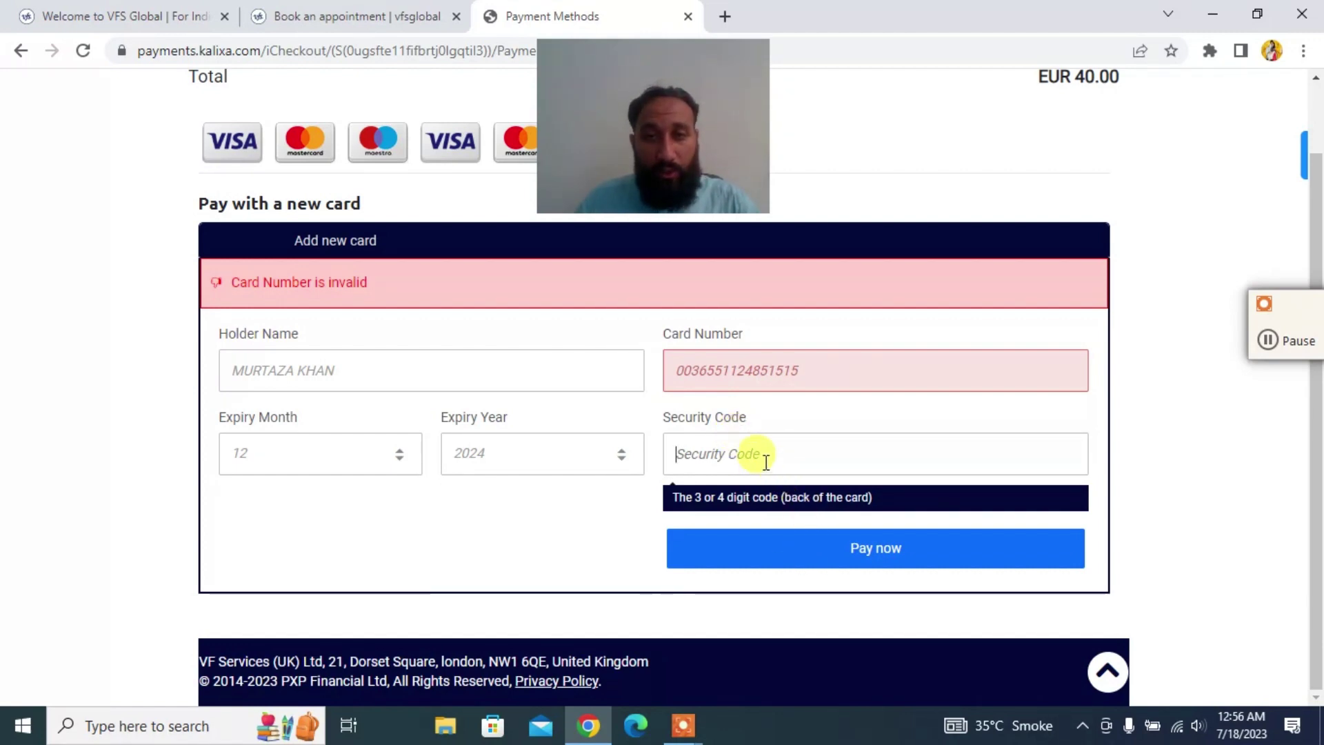
- Submit the card form, then bring up the recorder's full control bar
click(856, 562)
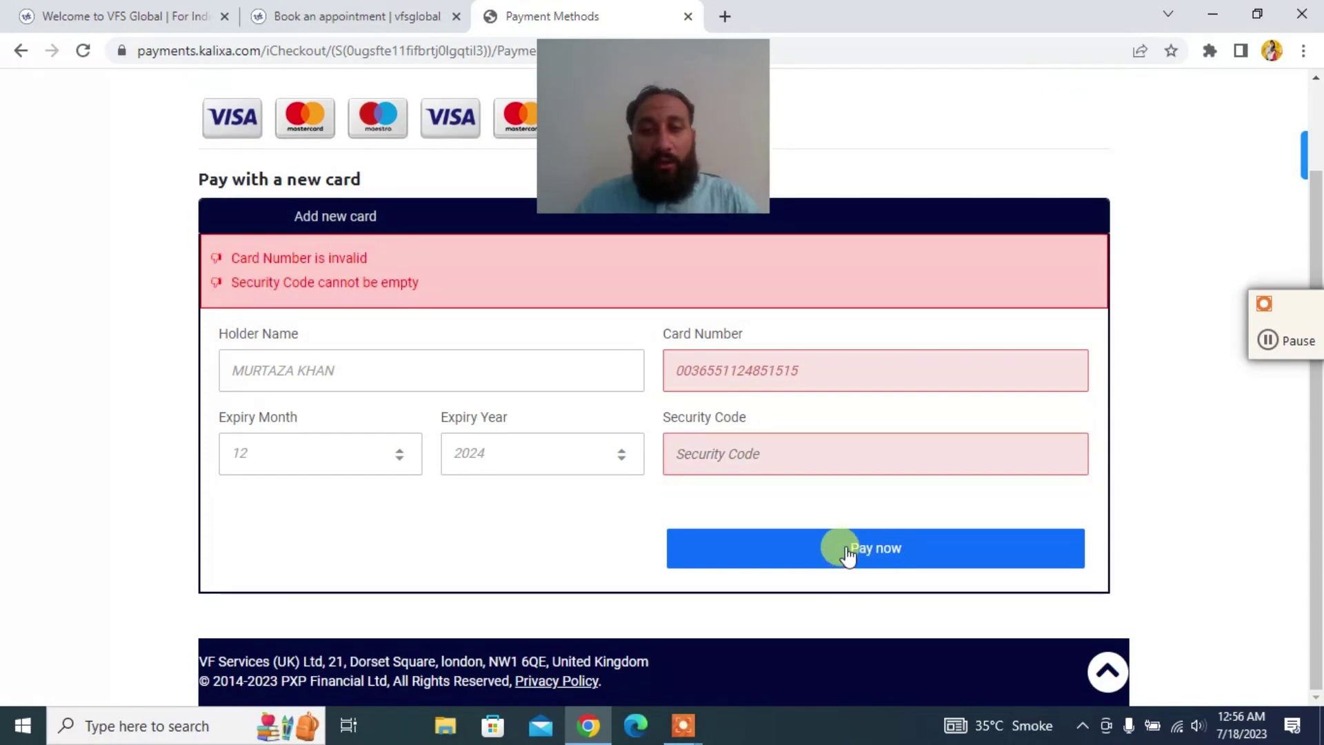
click(724, 449)
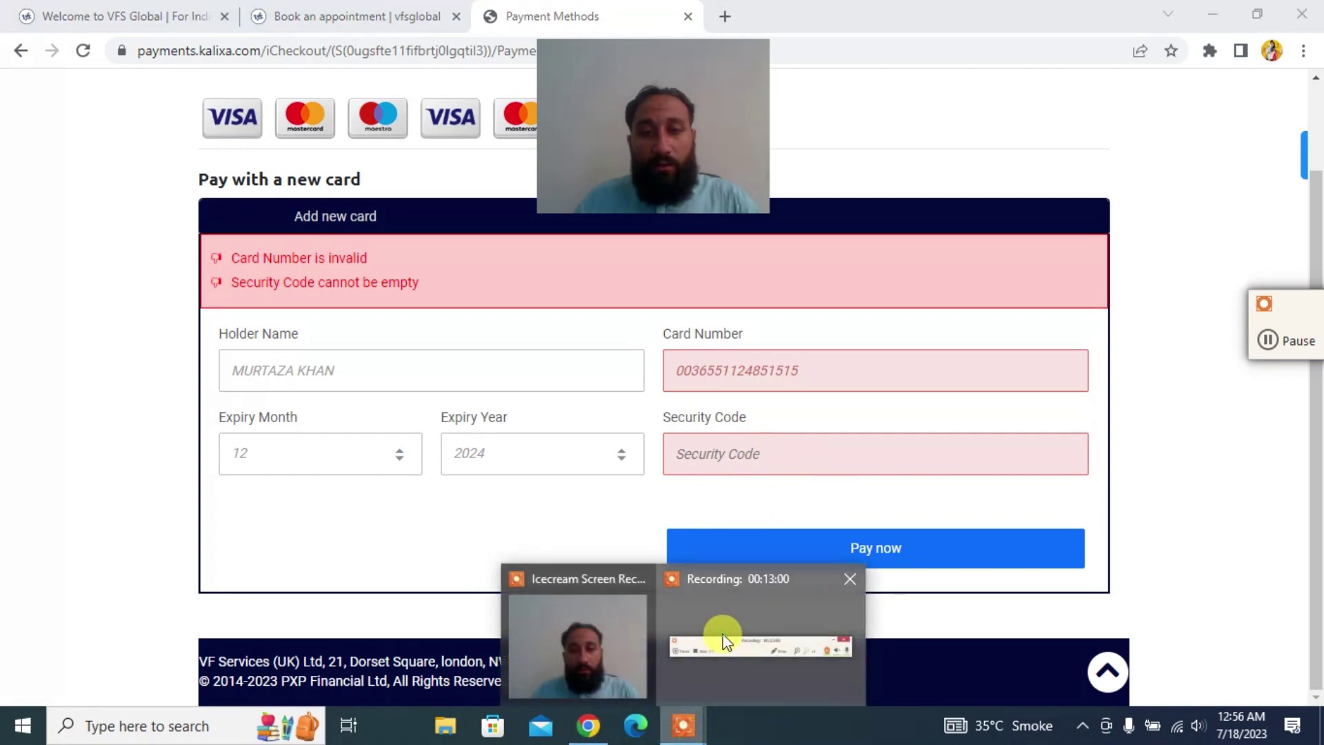
click(722, 630)
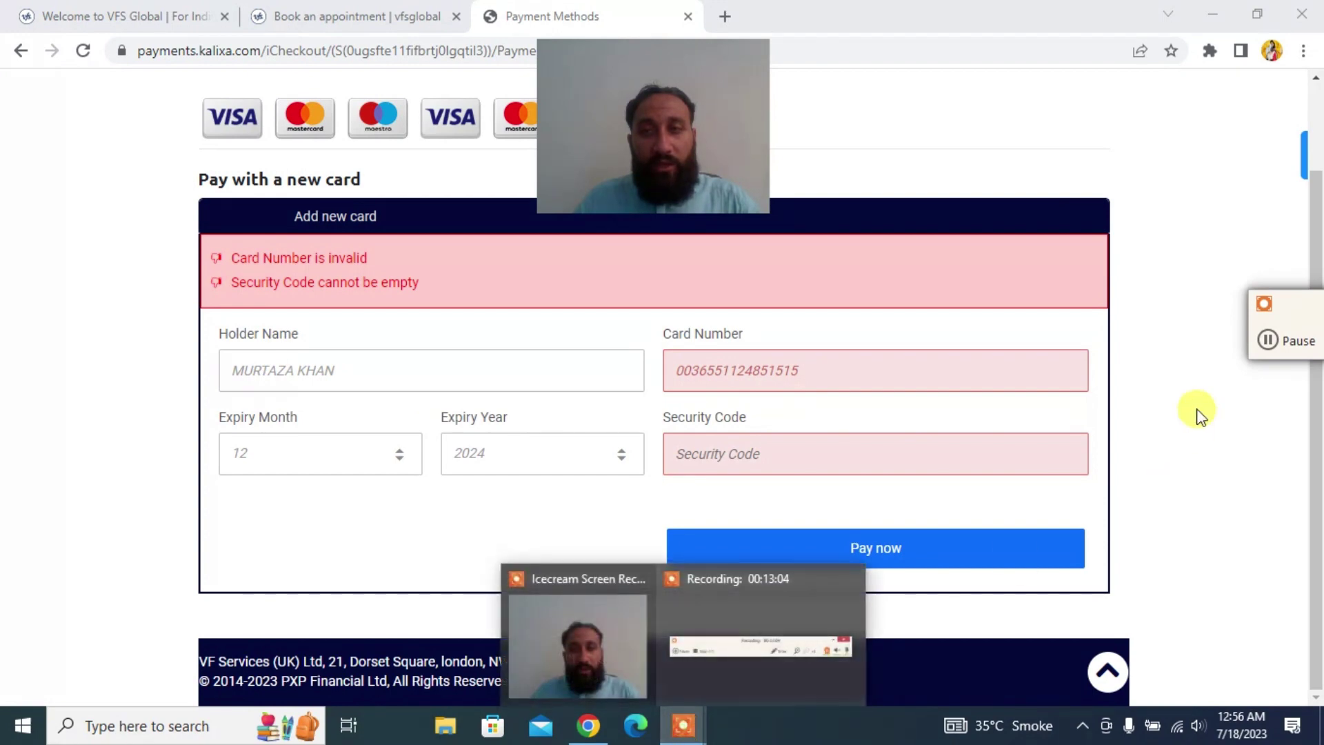
drag(1301, 297, 330, 340)
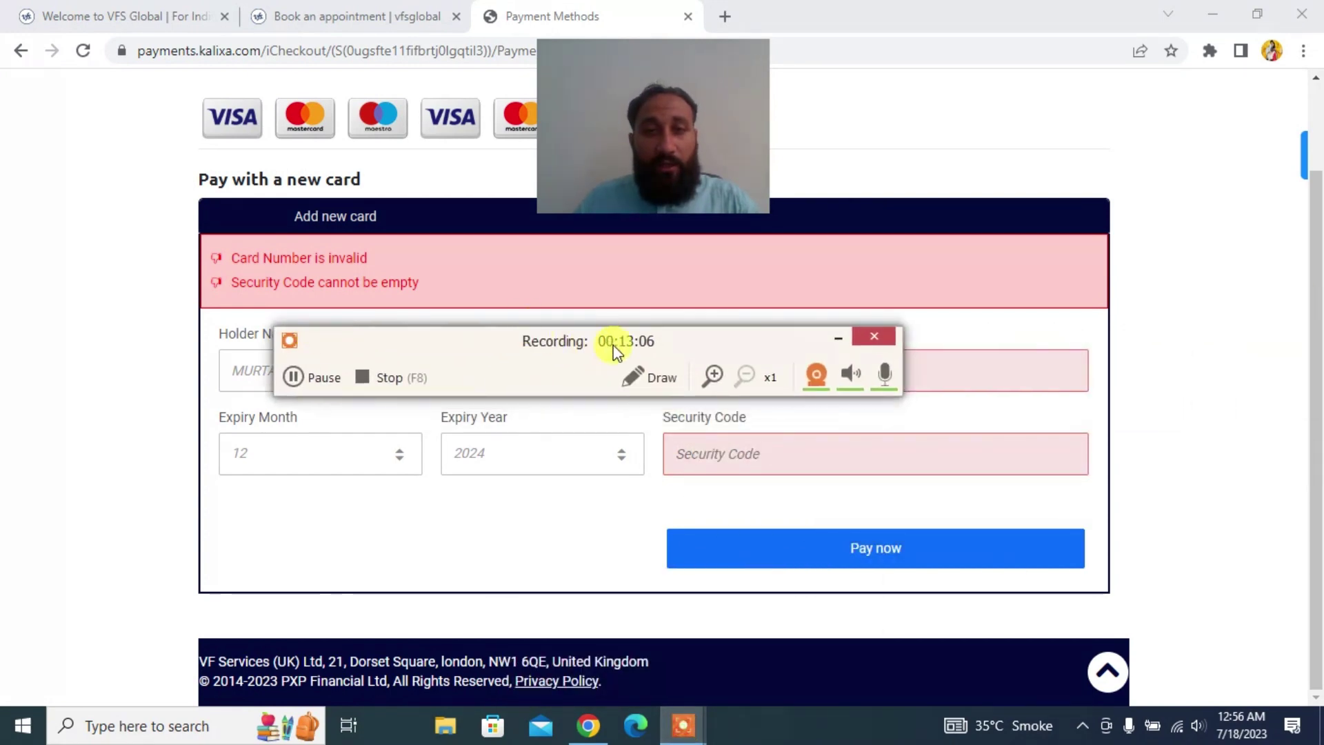
- Draw a red box around the pay button, exit drawing and undo it
click(656, 376)
mouse_move(633, 511)
mouse_down()
mouse_move(1212, 632)
mouse_move(1085, 583)
mouse_move(1095, 575)
mouse_up()
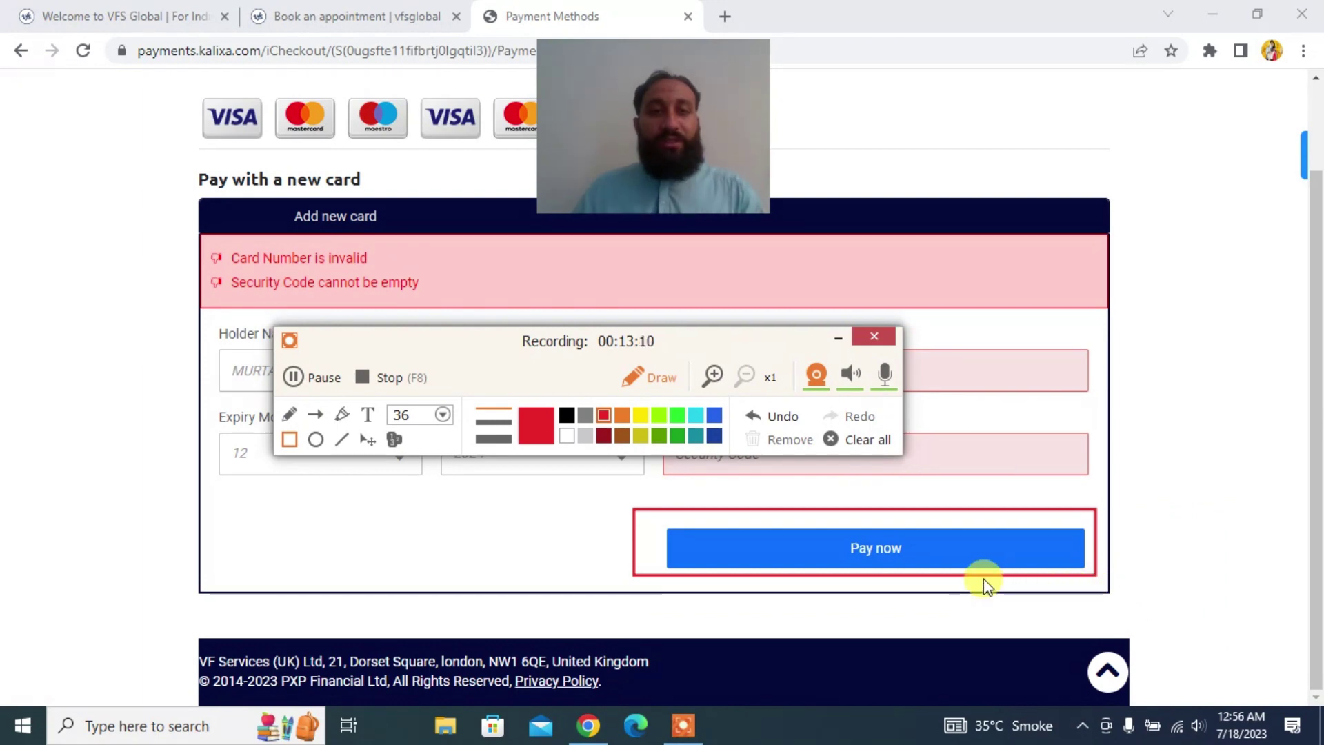
click(886, 332)
key(ctrl+z)
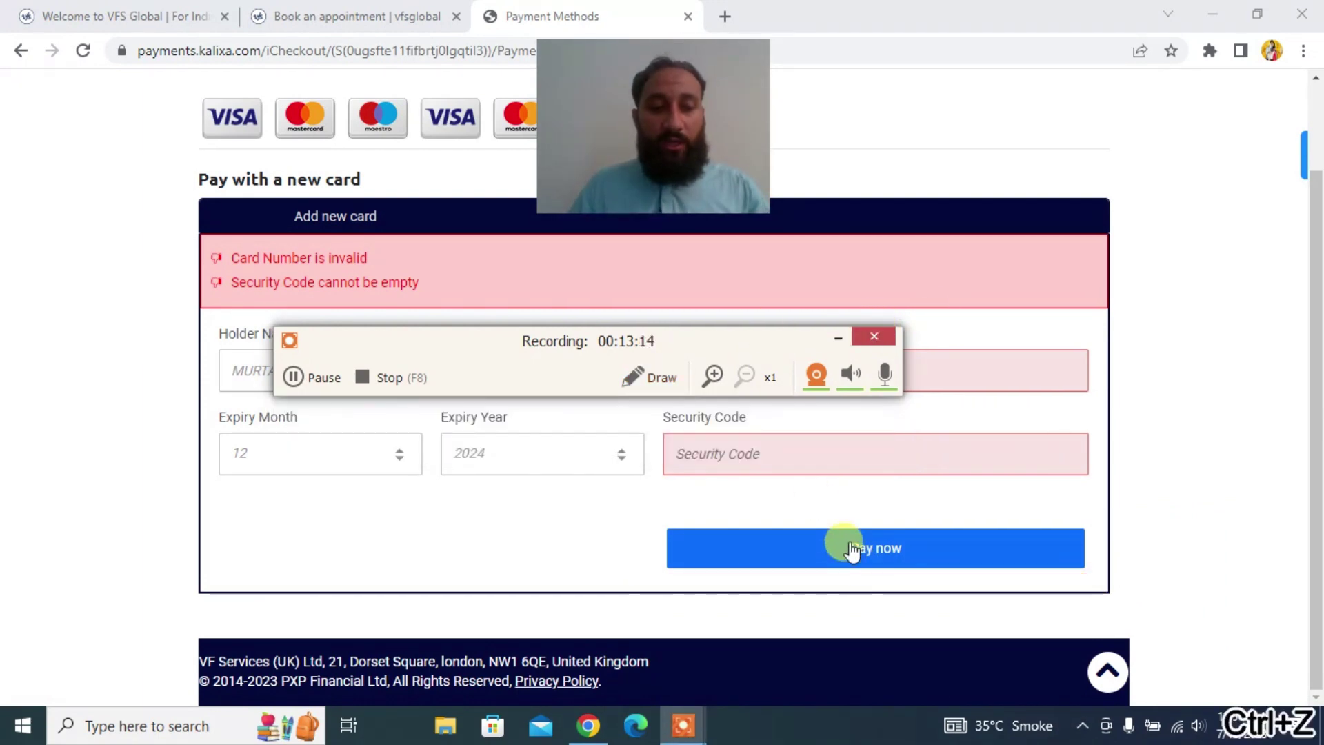